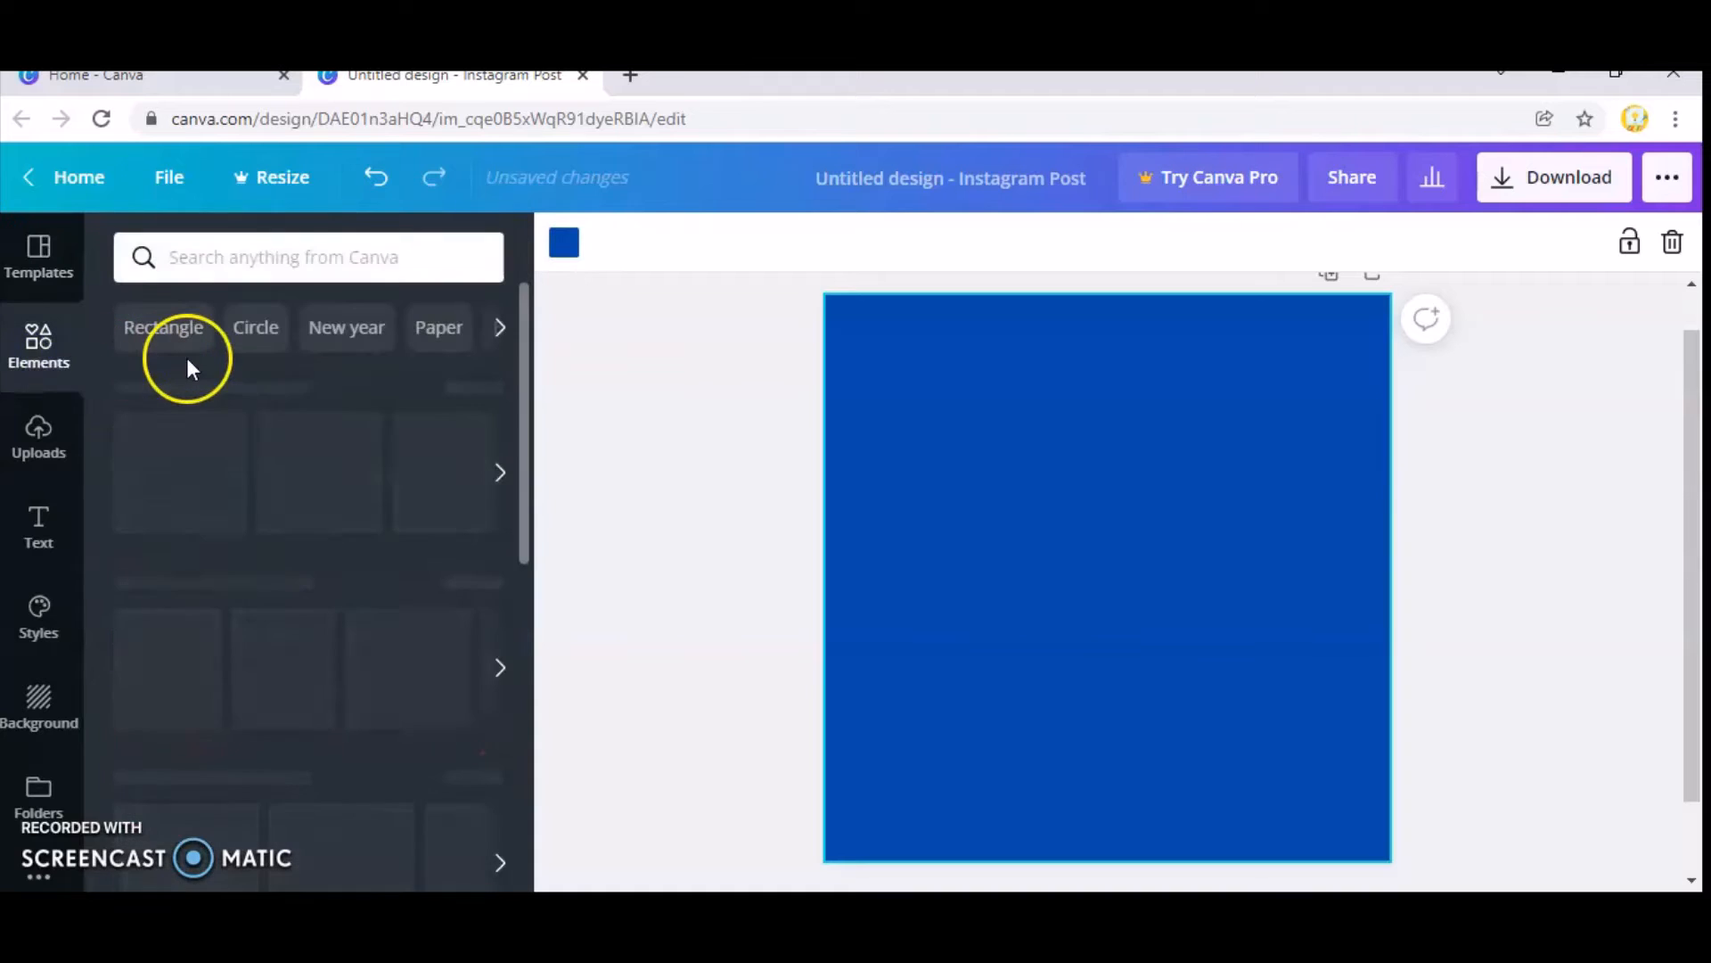
# Search the elements for "sale" and add the free orange SALE bunting graphic to the page.
pyautogui.scroll(-6, 321, 524)
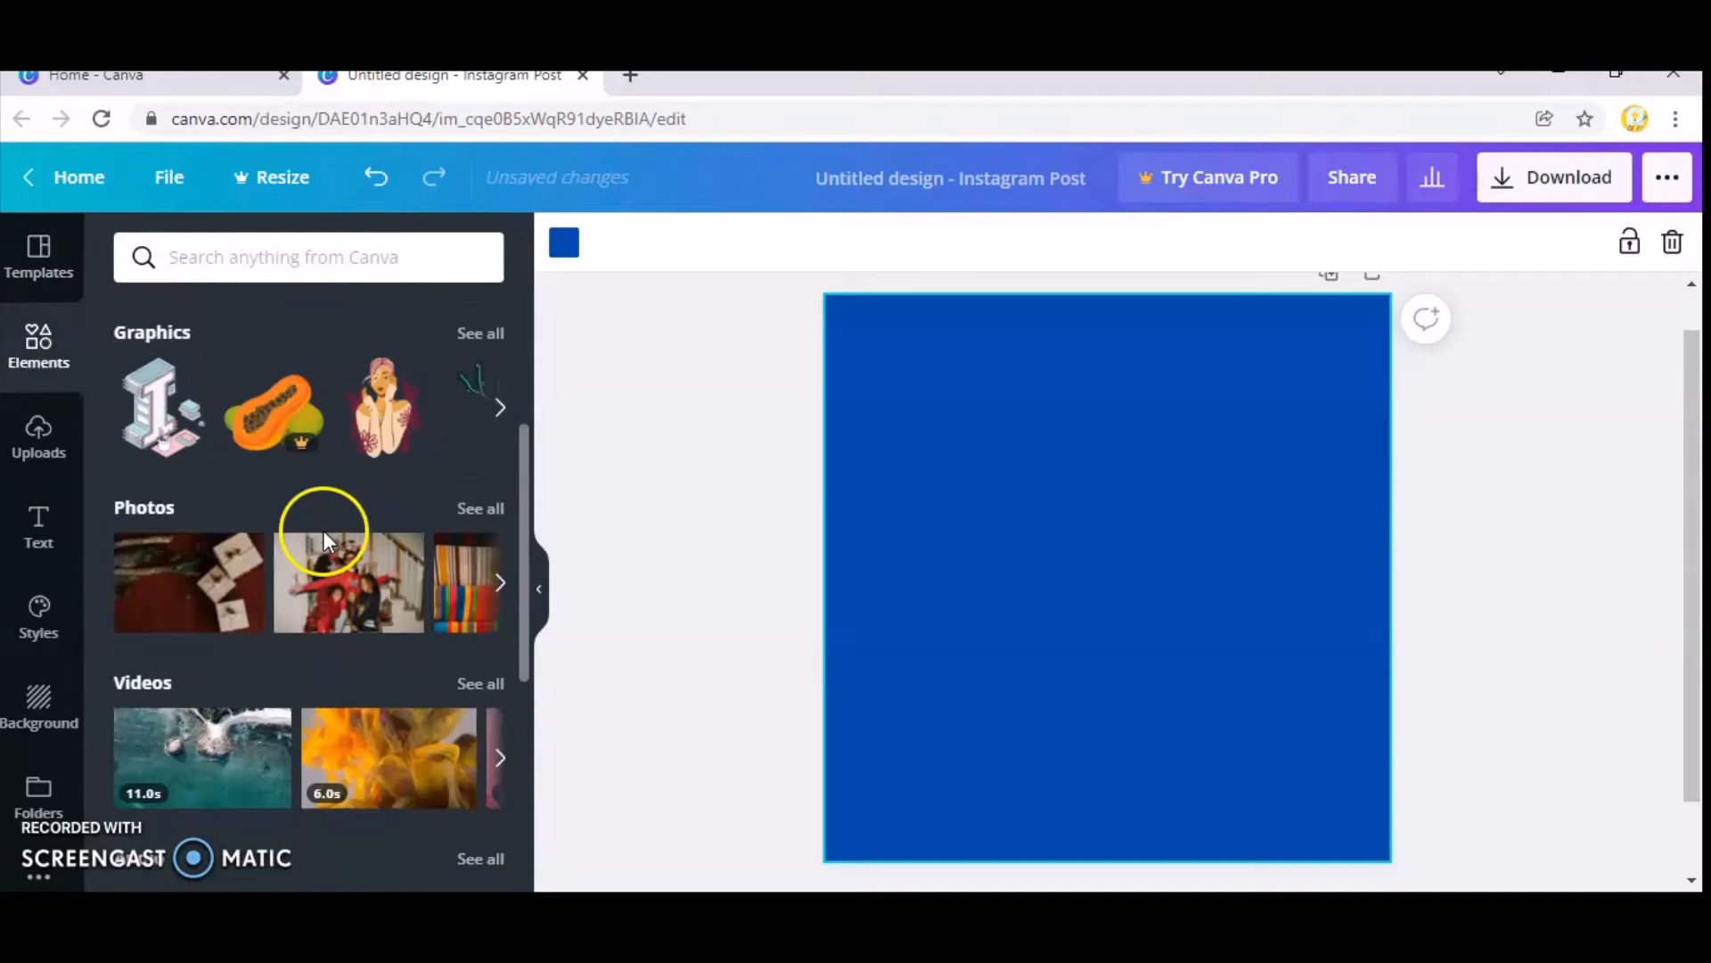
pyautogui.scroll(7, 321, 523)
pyautogui.click(293, 259)
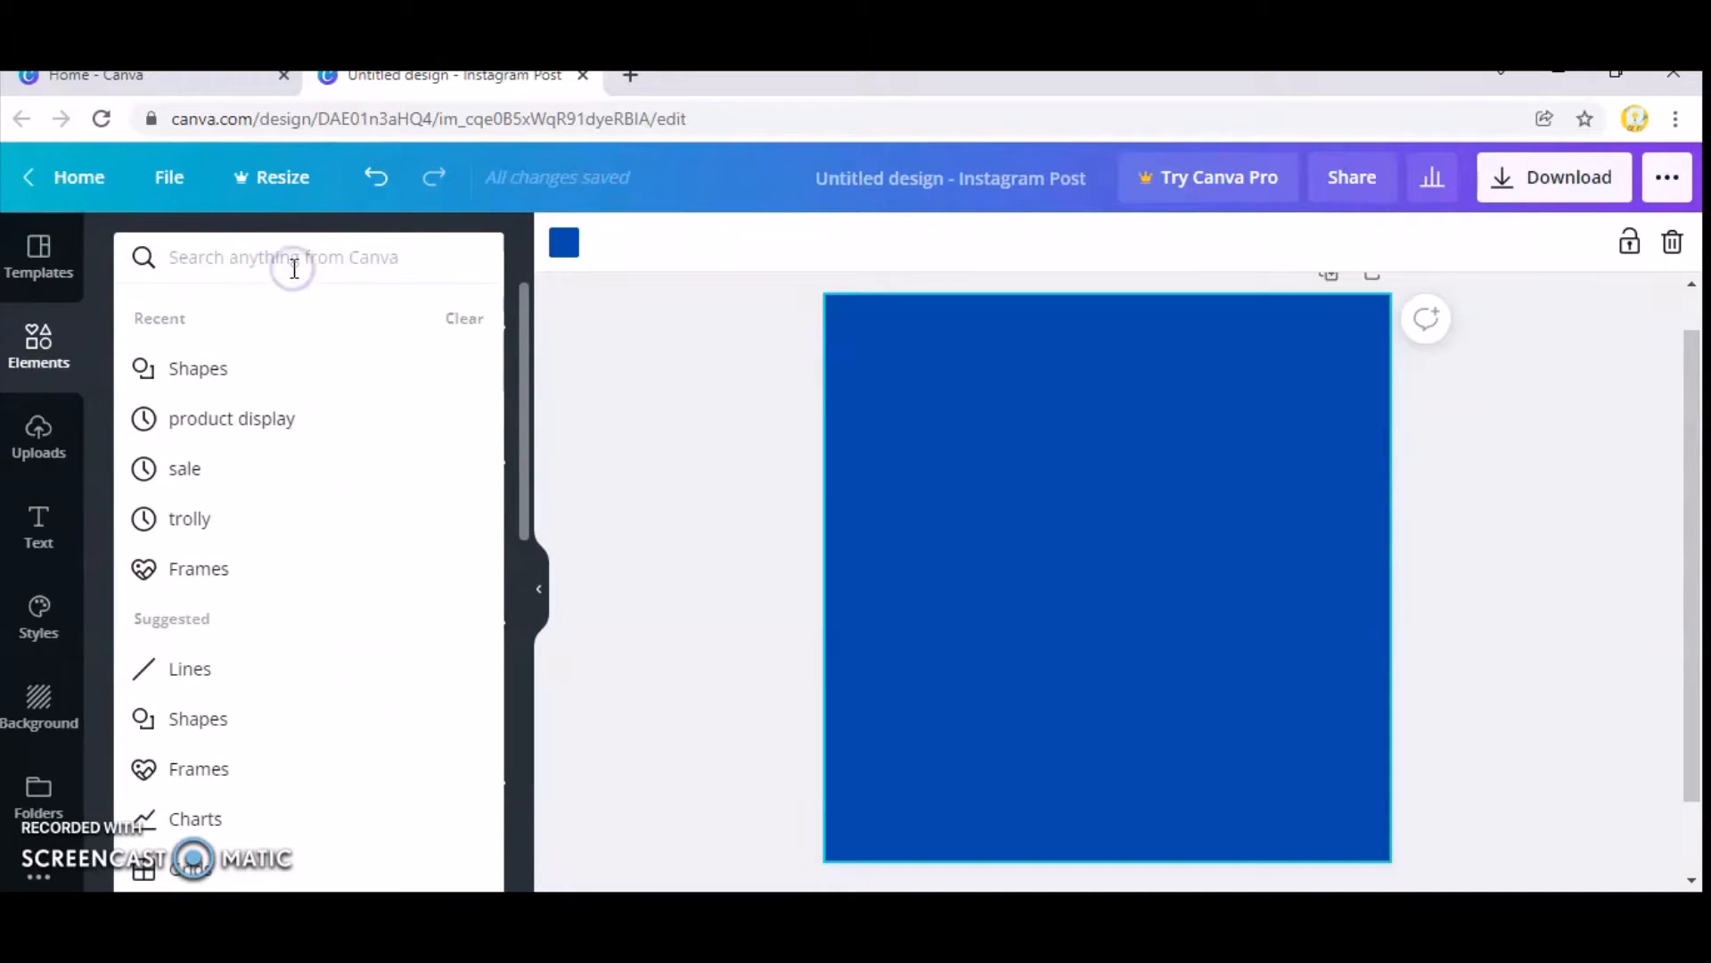
pyautogui.write('sale')
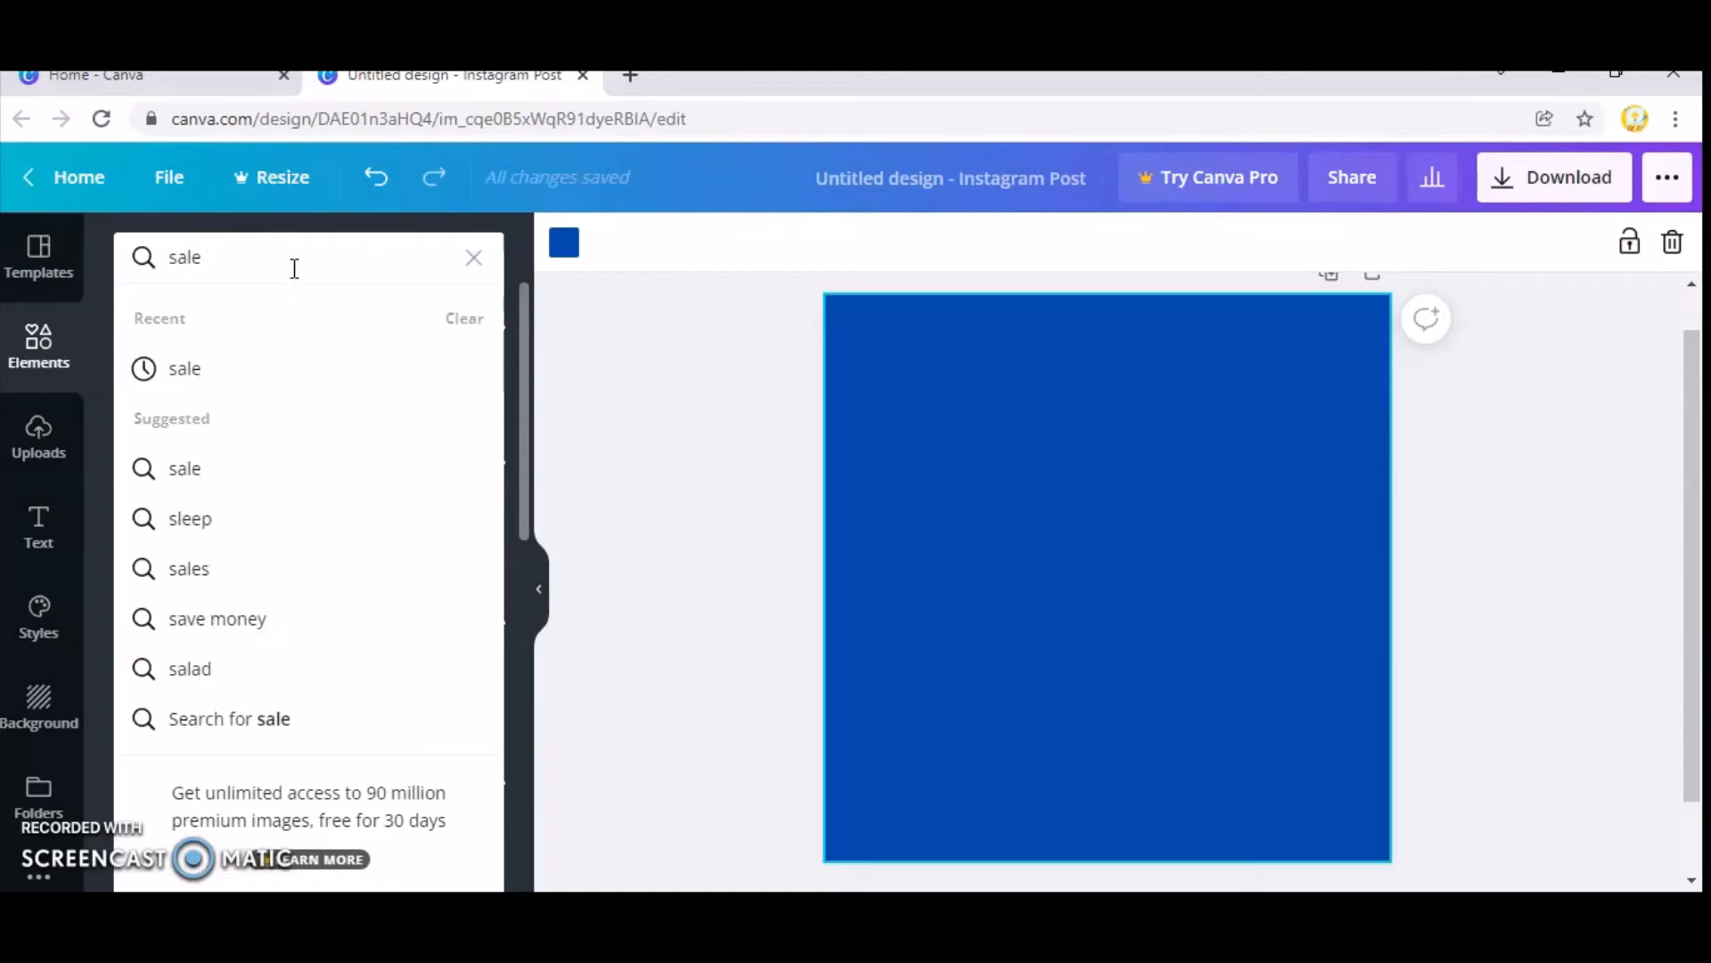
pyautogui.click(253, 369)
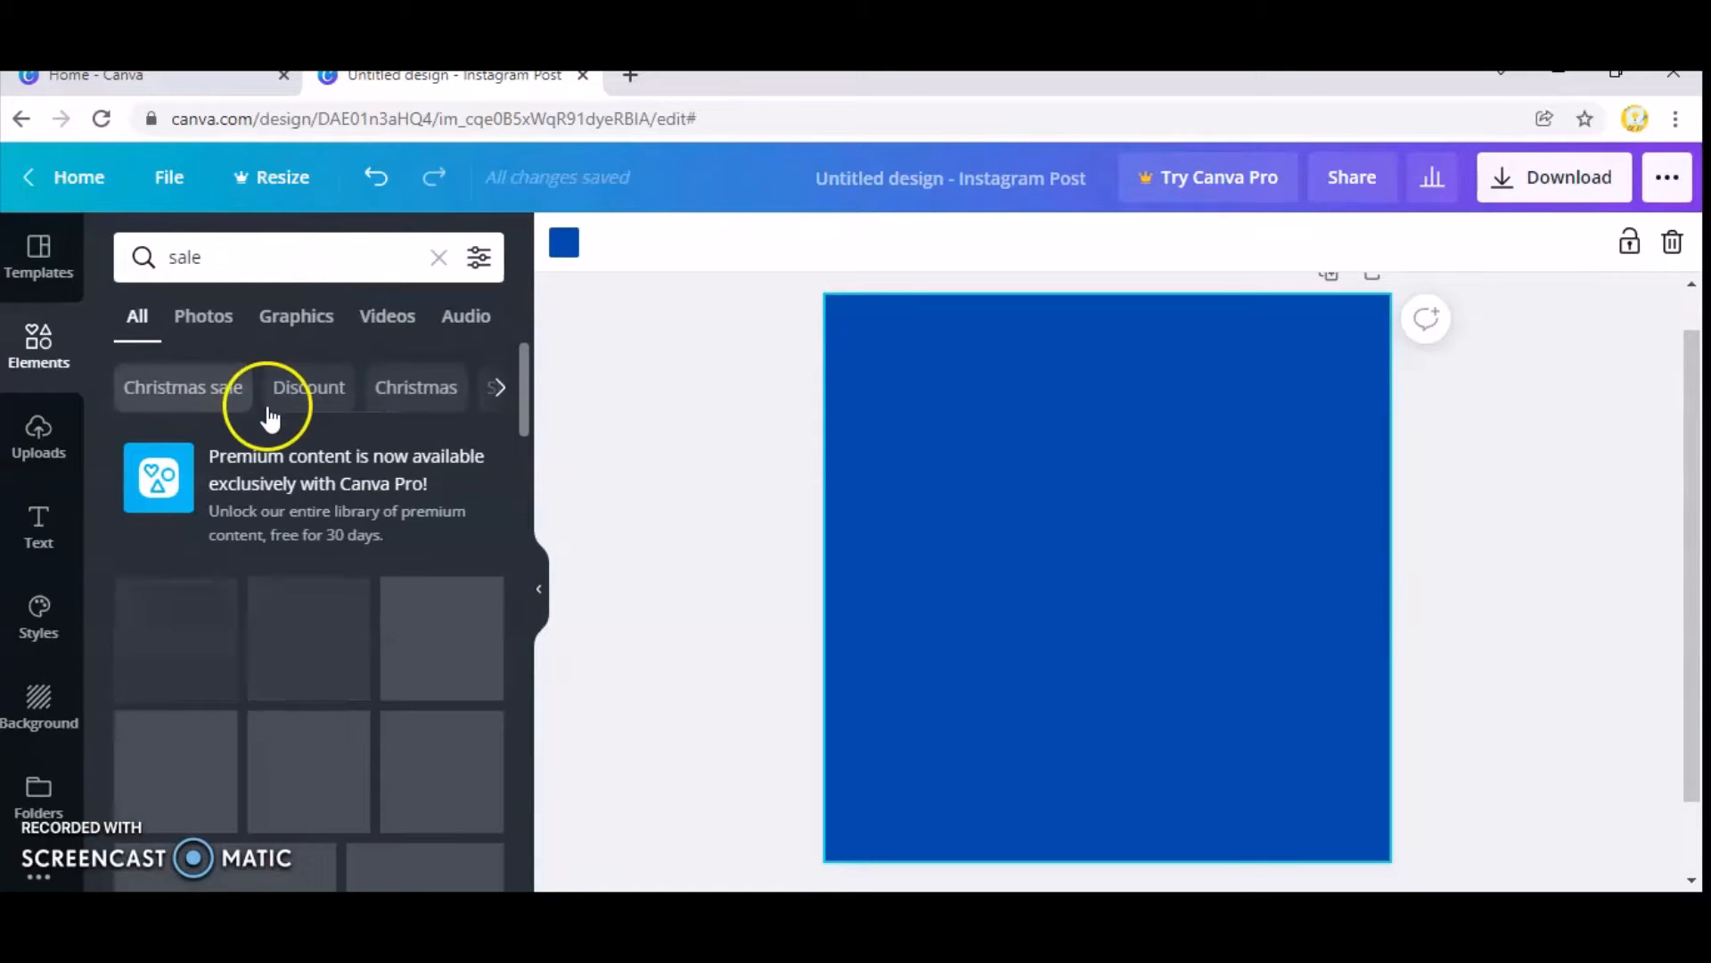
pyautogui.scroll(-10, 324, 535)
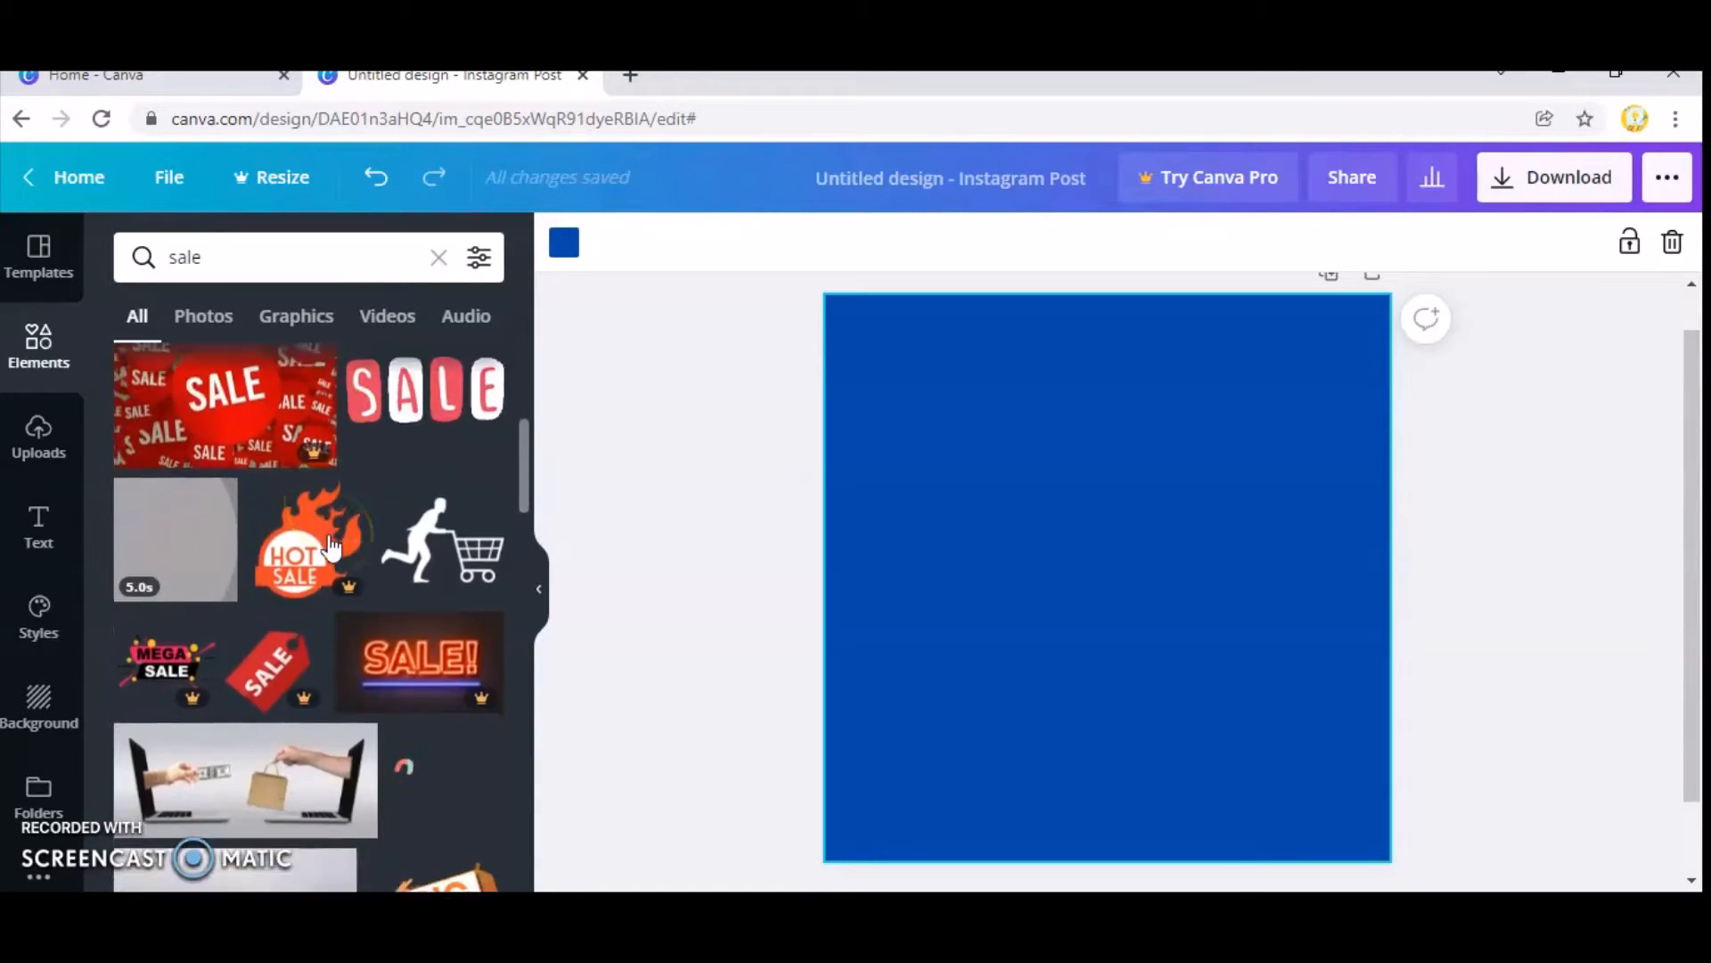
pyautogui.scroll(-2, 217, 650)
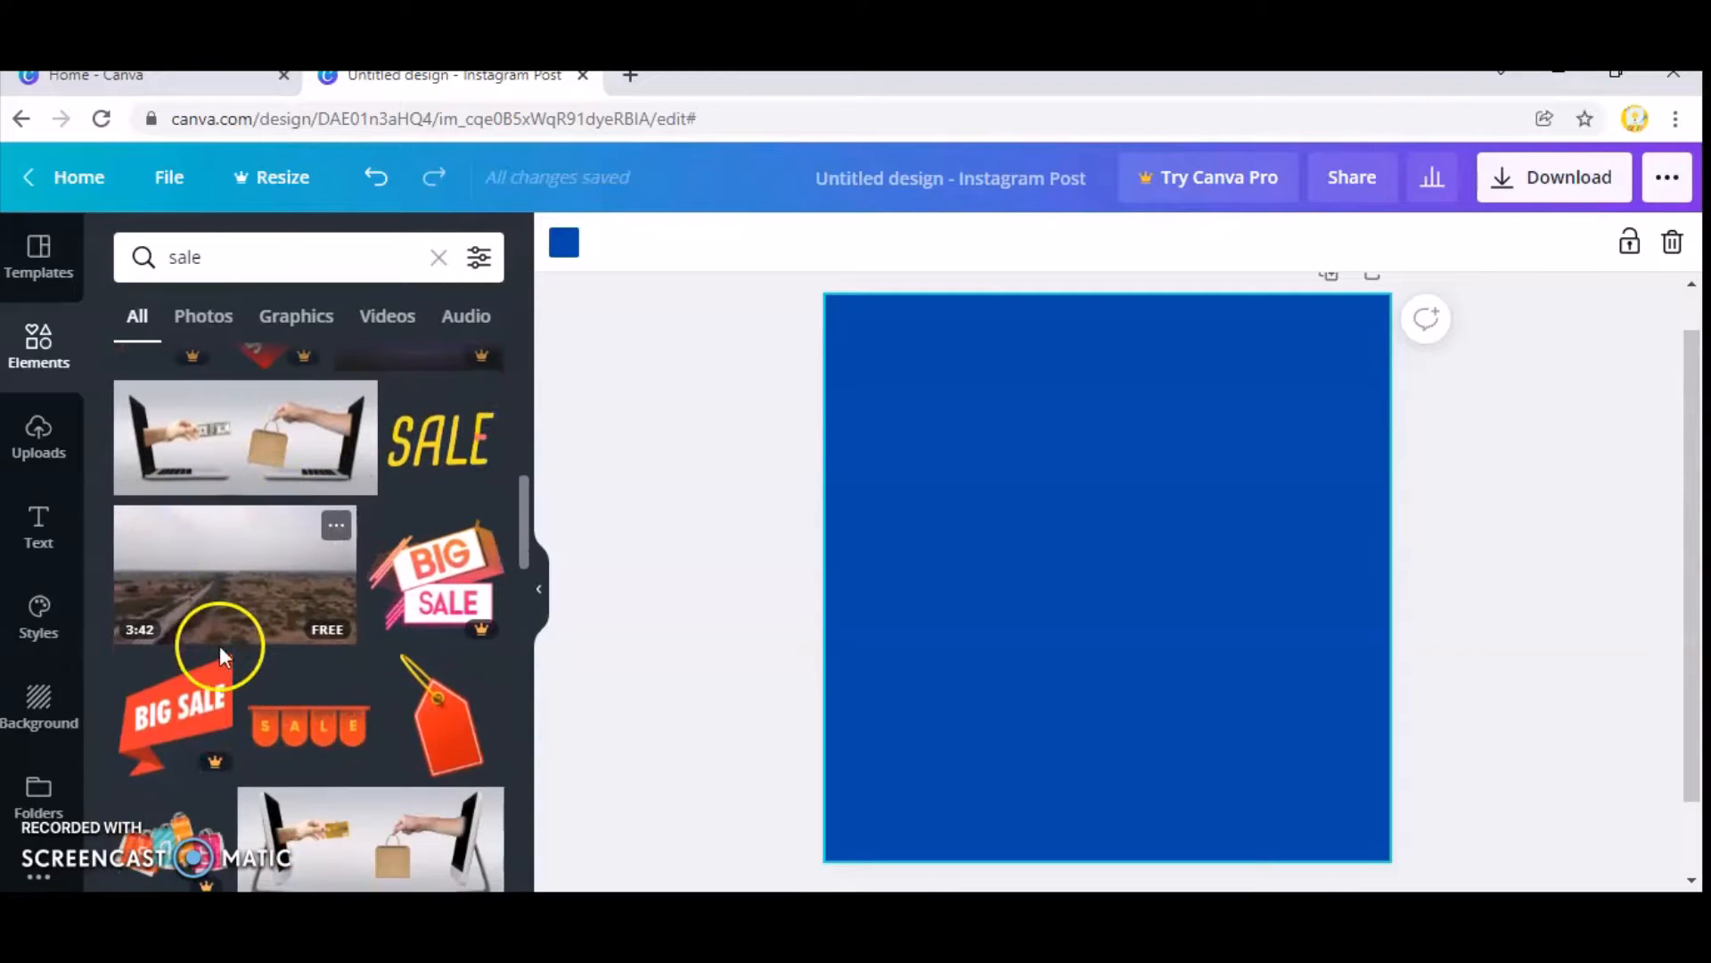
pyautogui.click(324, 733)
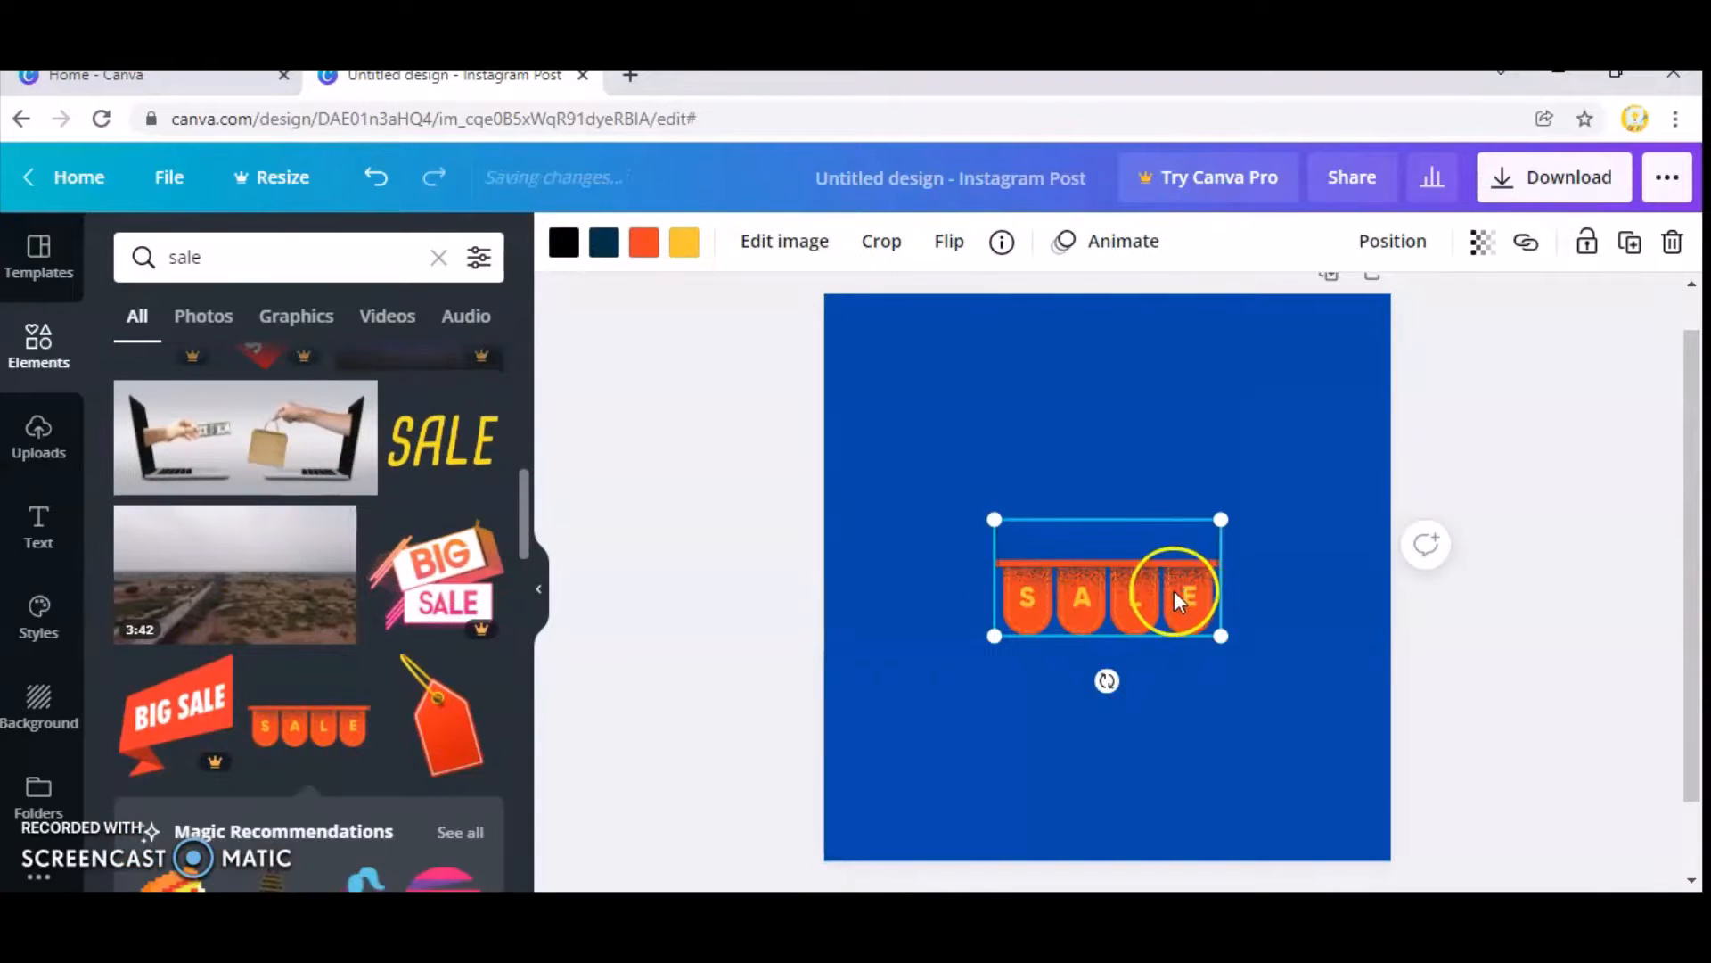
# Move the orange SALE bunting into the upper-left corner of the blue page and deselect it.
pyautogui.moveTo(1174, 590); pyautogui.dragTo(996, 339)
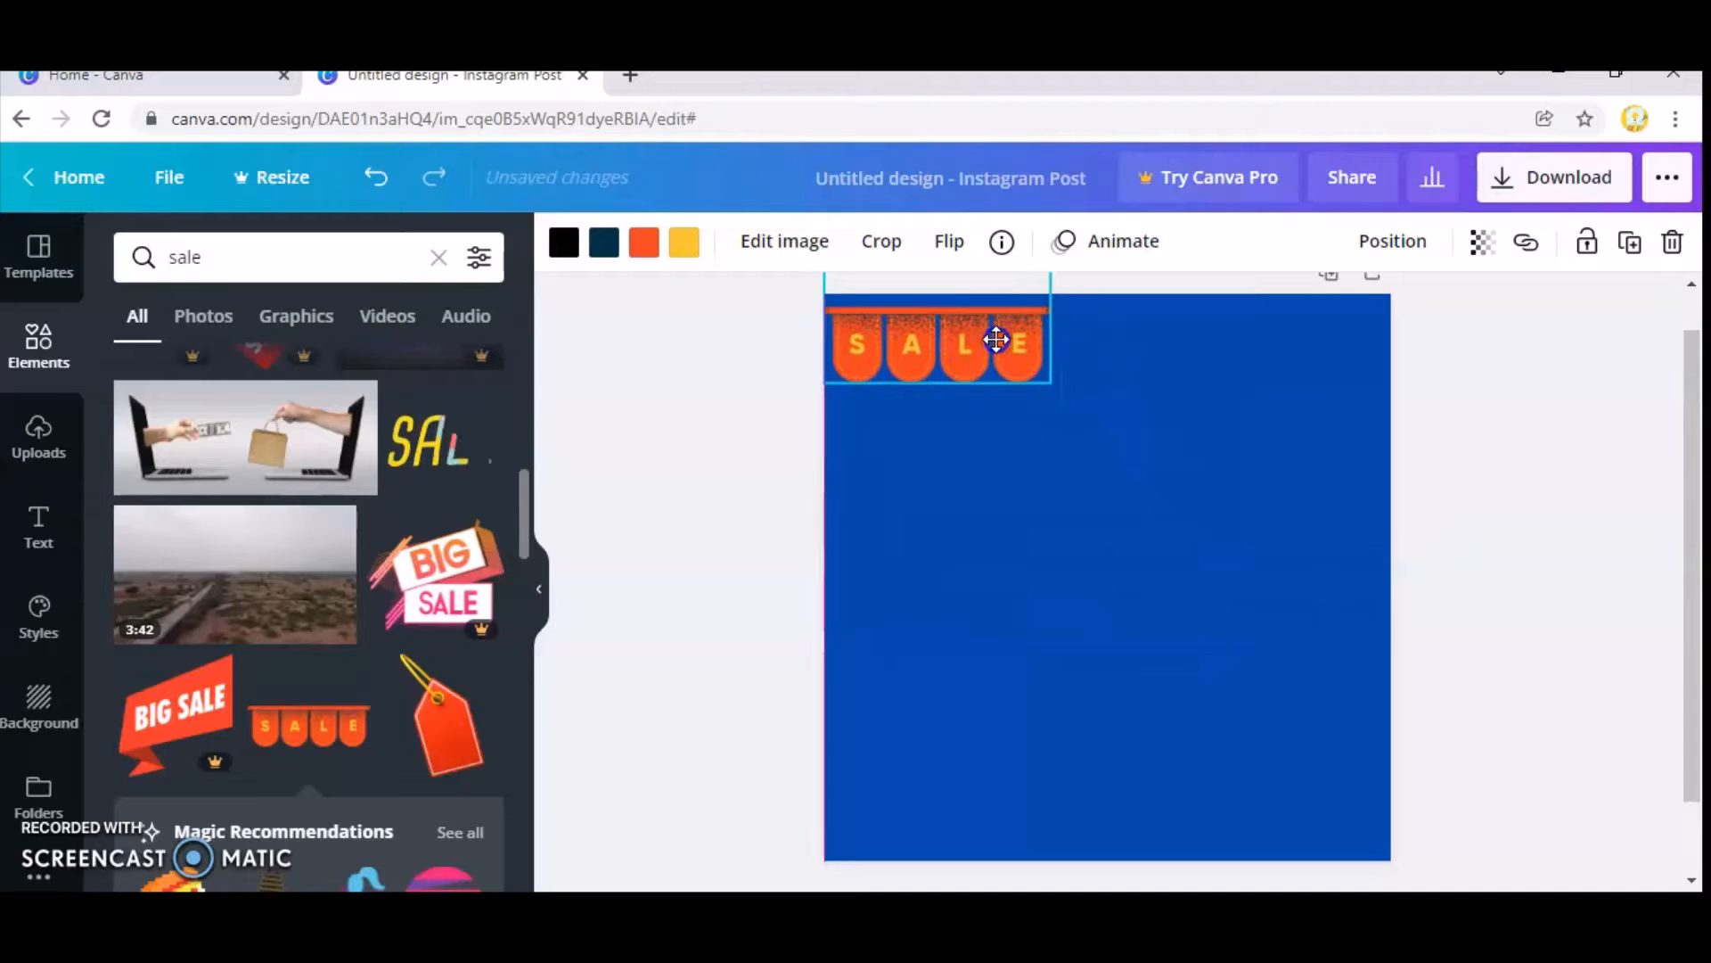
pyautogui.click(1016, 715)
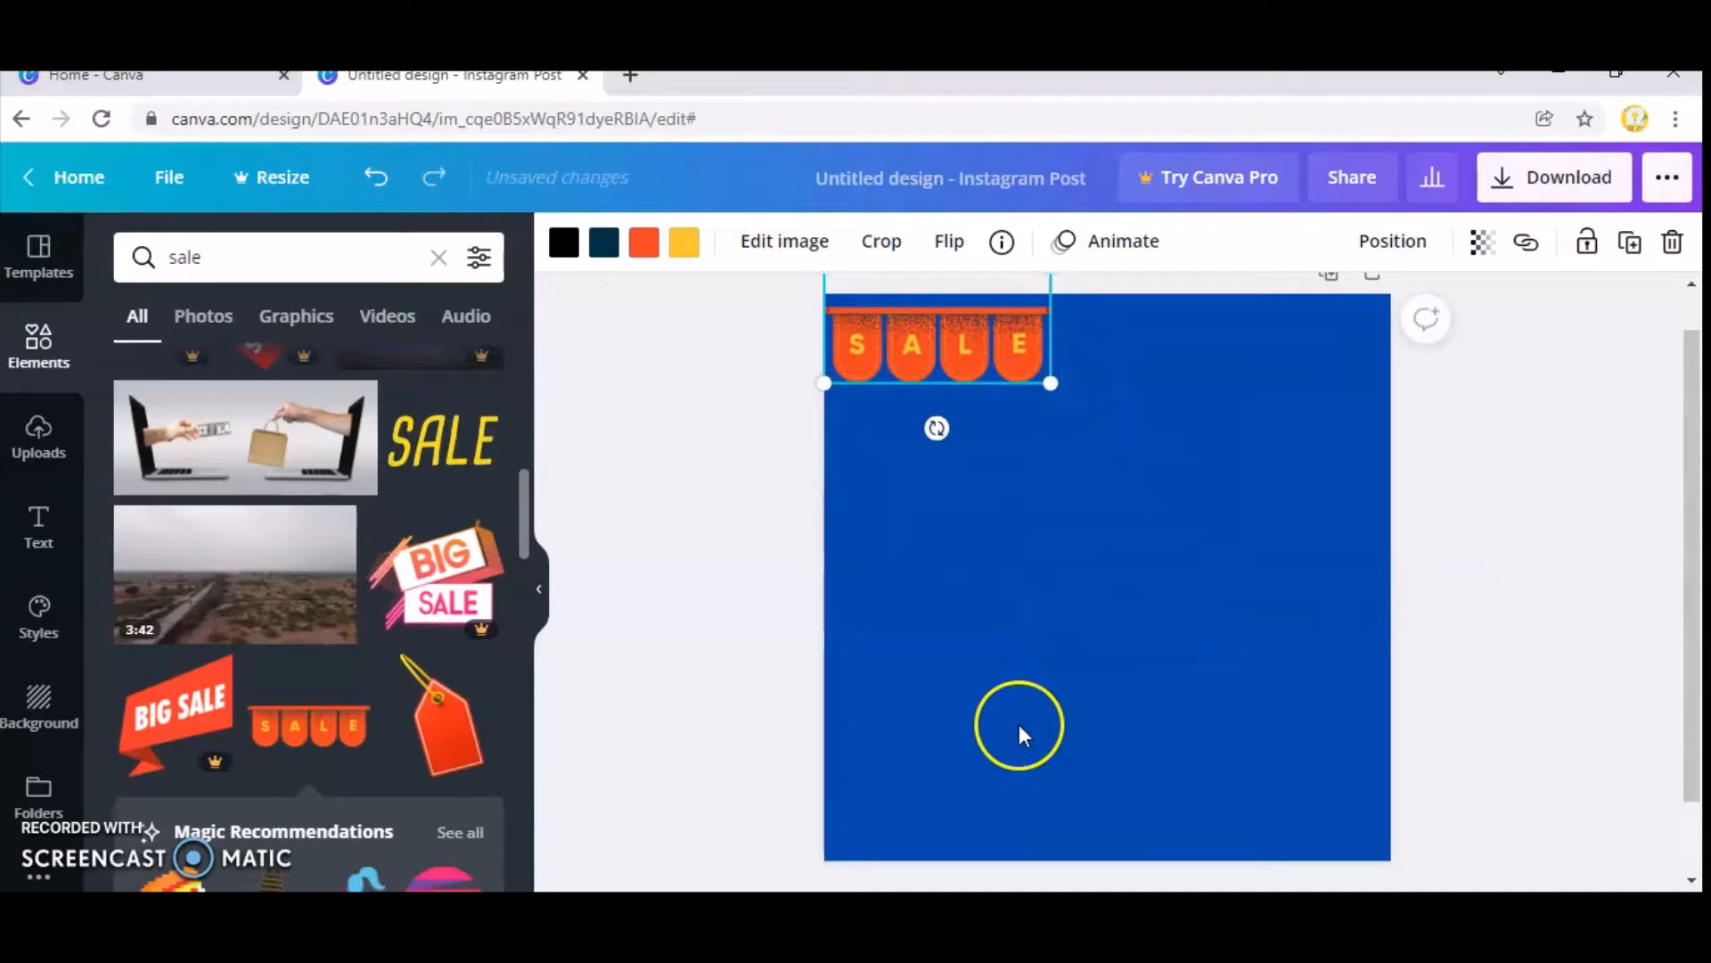
pyautogui.click(936, 358)
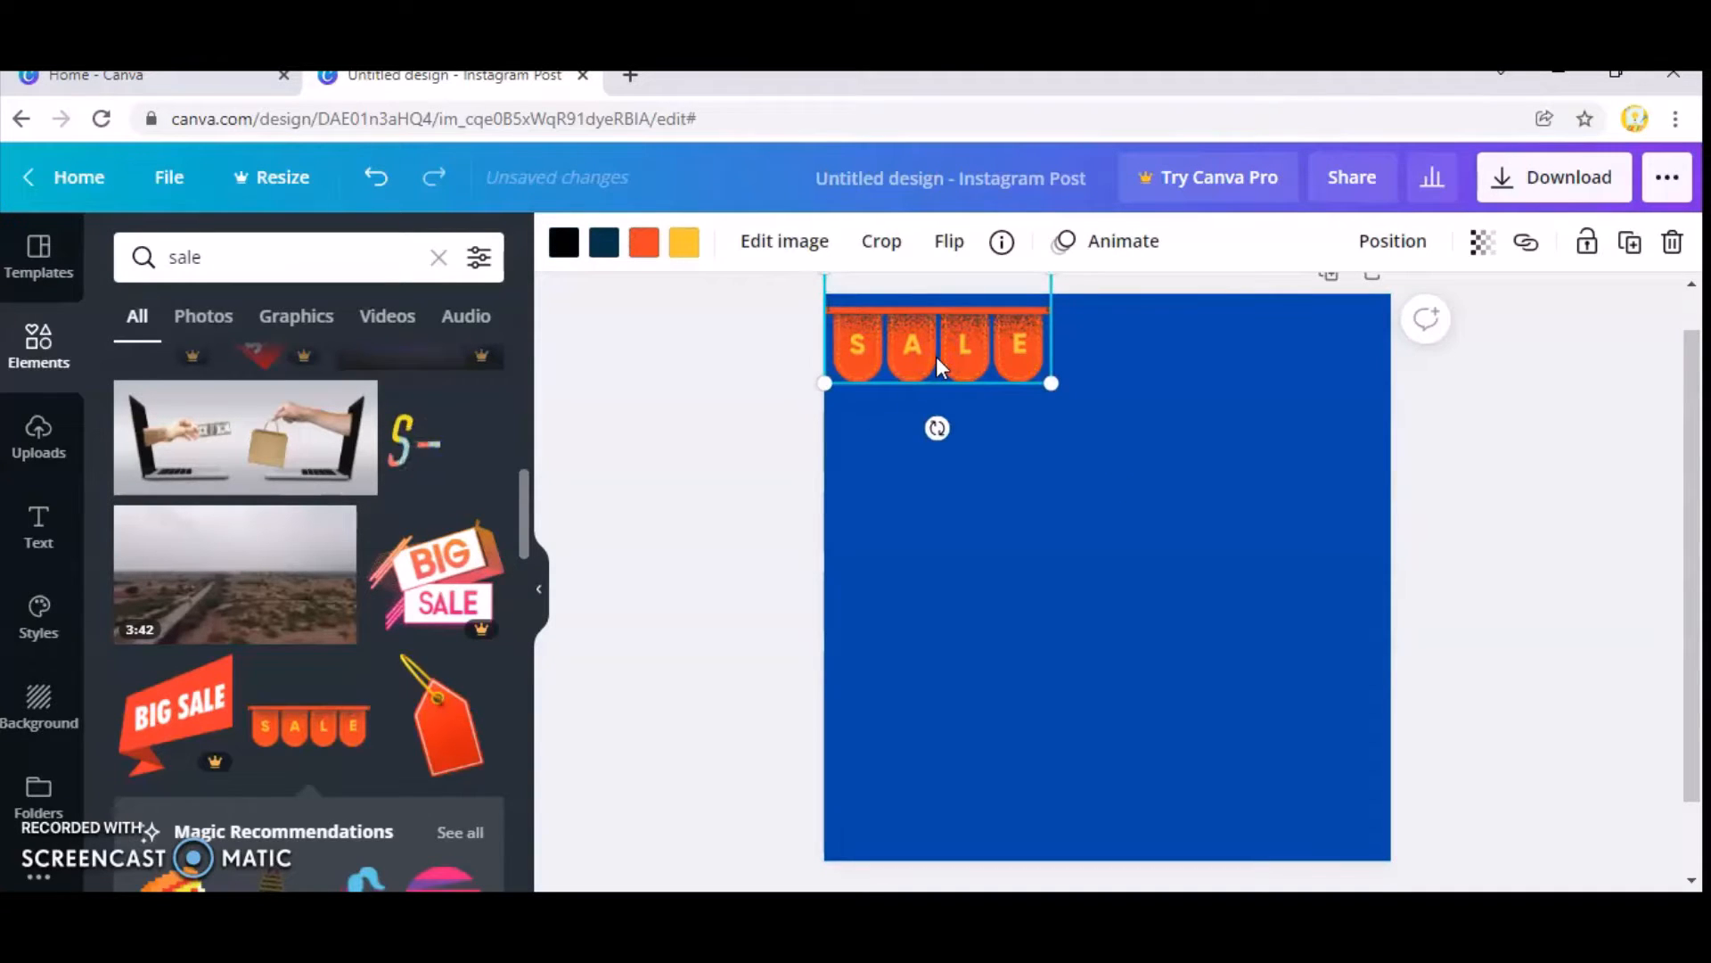
pyautogui.click(992, 634)
pyautogui.click(623, 633)
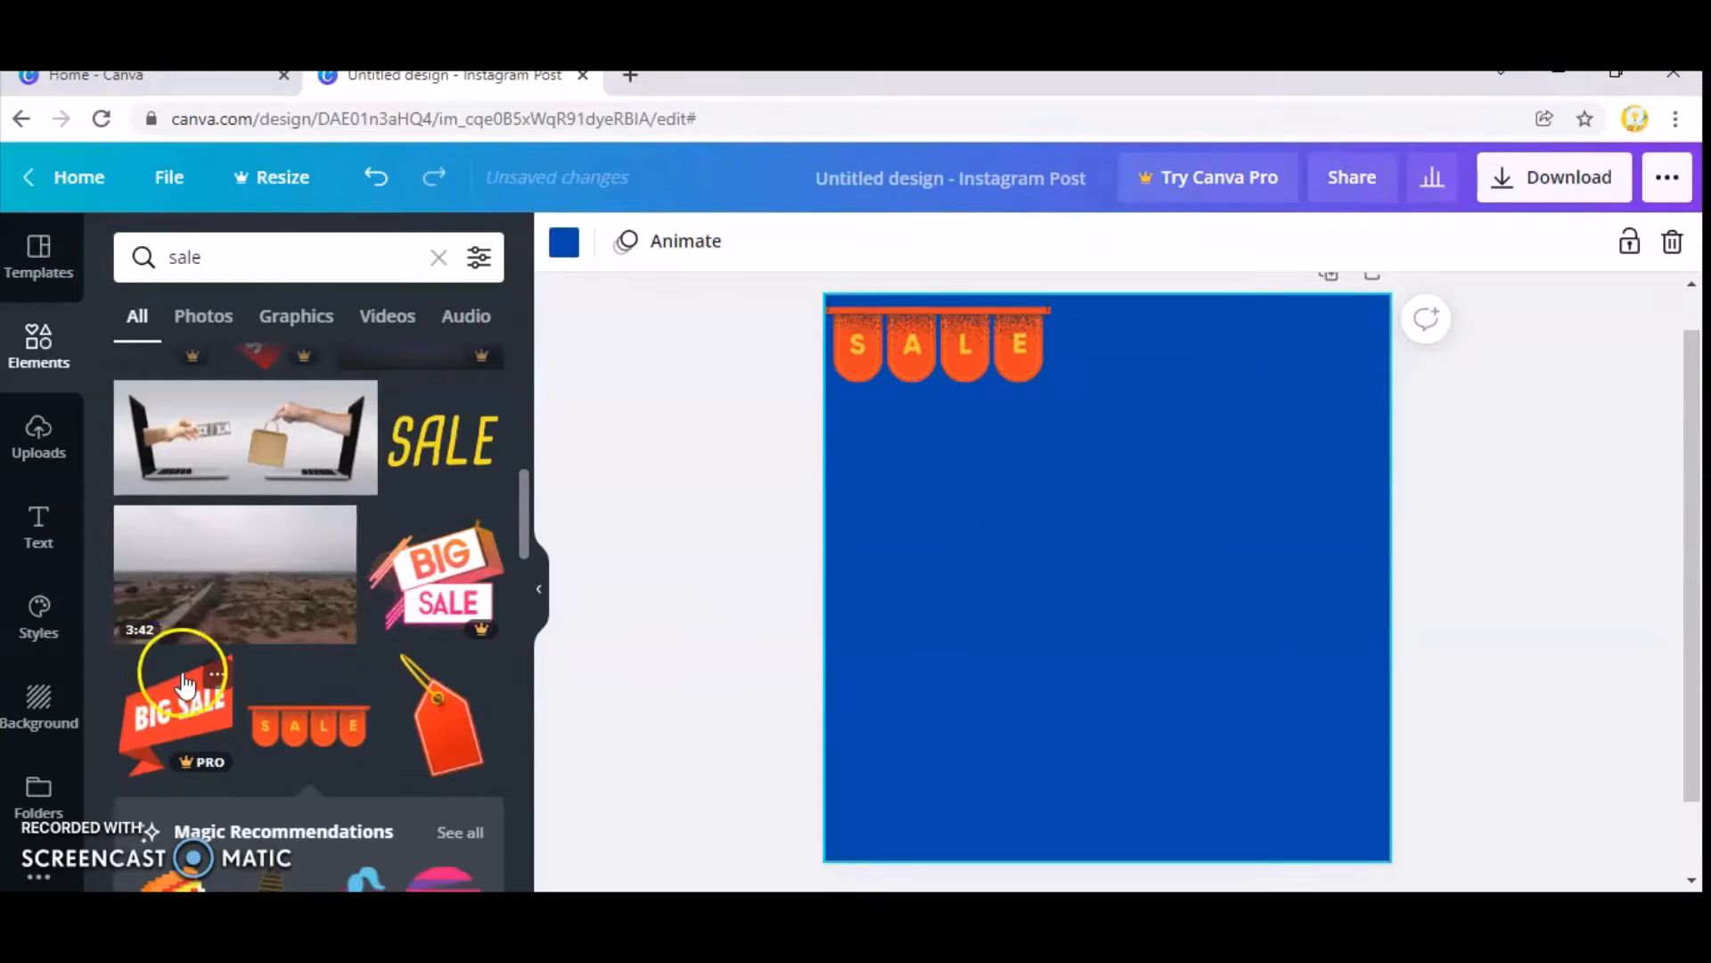
# Search the elements for Shapes, add the block whose top edge slopes up to the right, and place it in the page's lower-left area.
pyautogui.scroll(5, 178, 651)
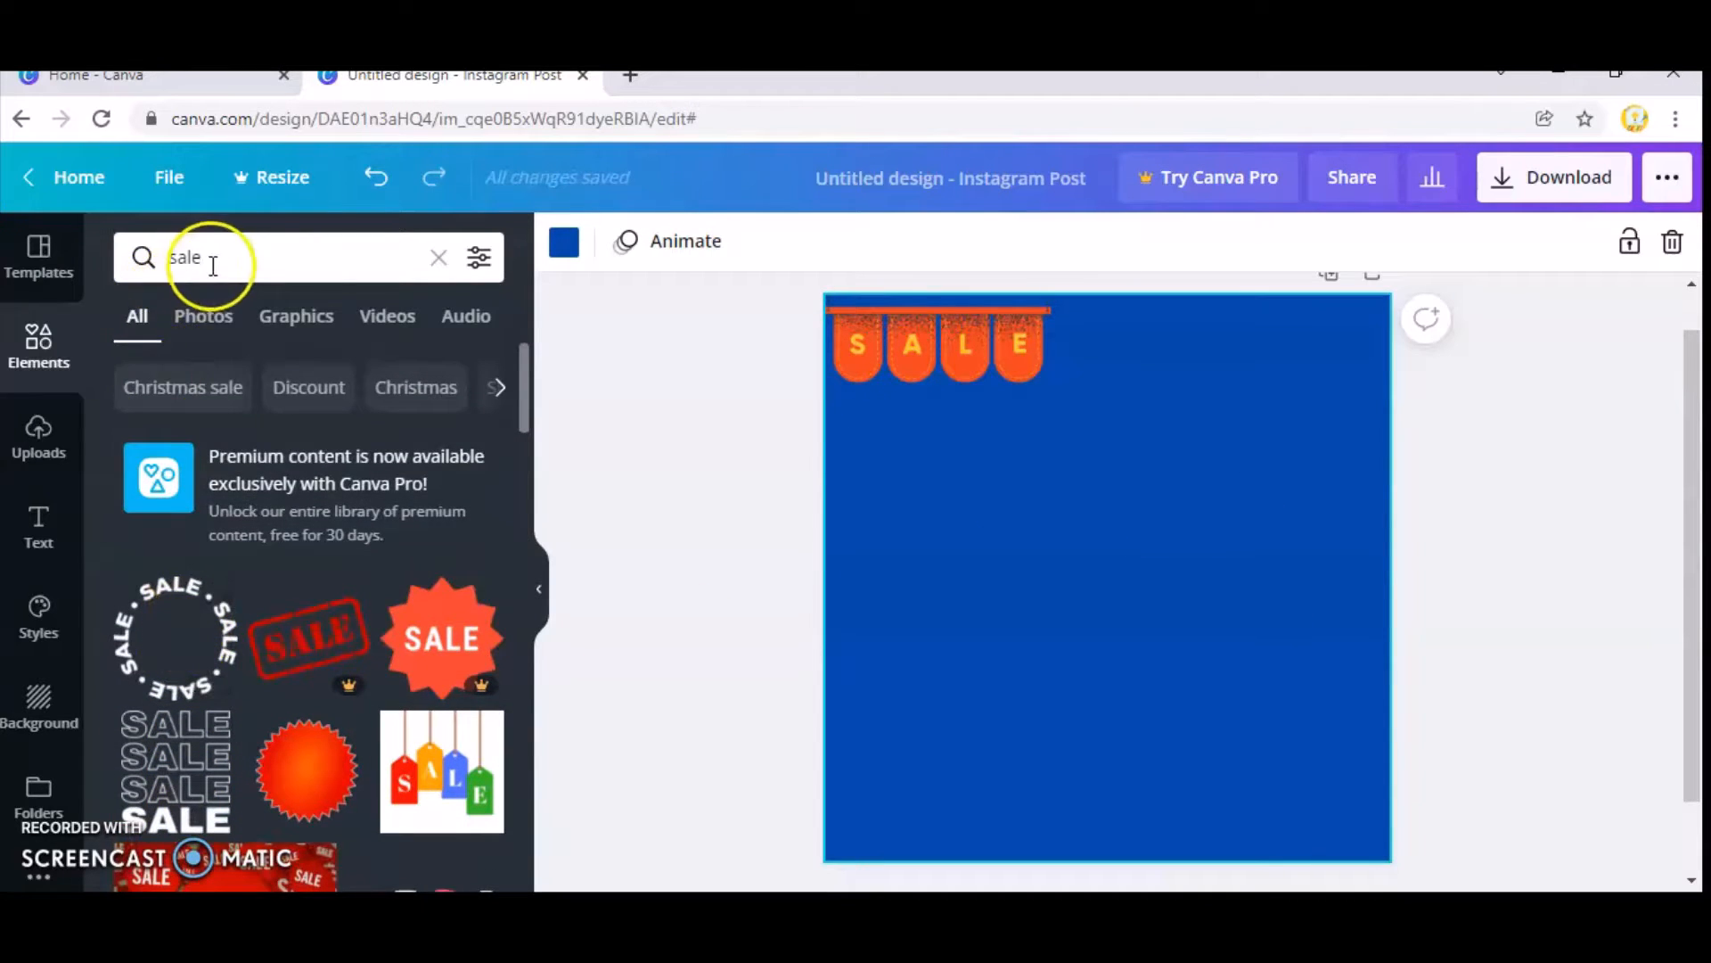
pyautogui.click(142, 254)
pyautogui.press('BackSpace')
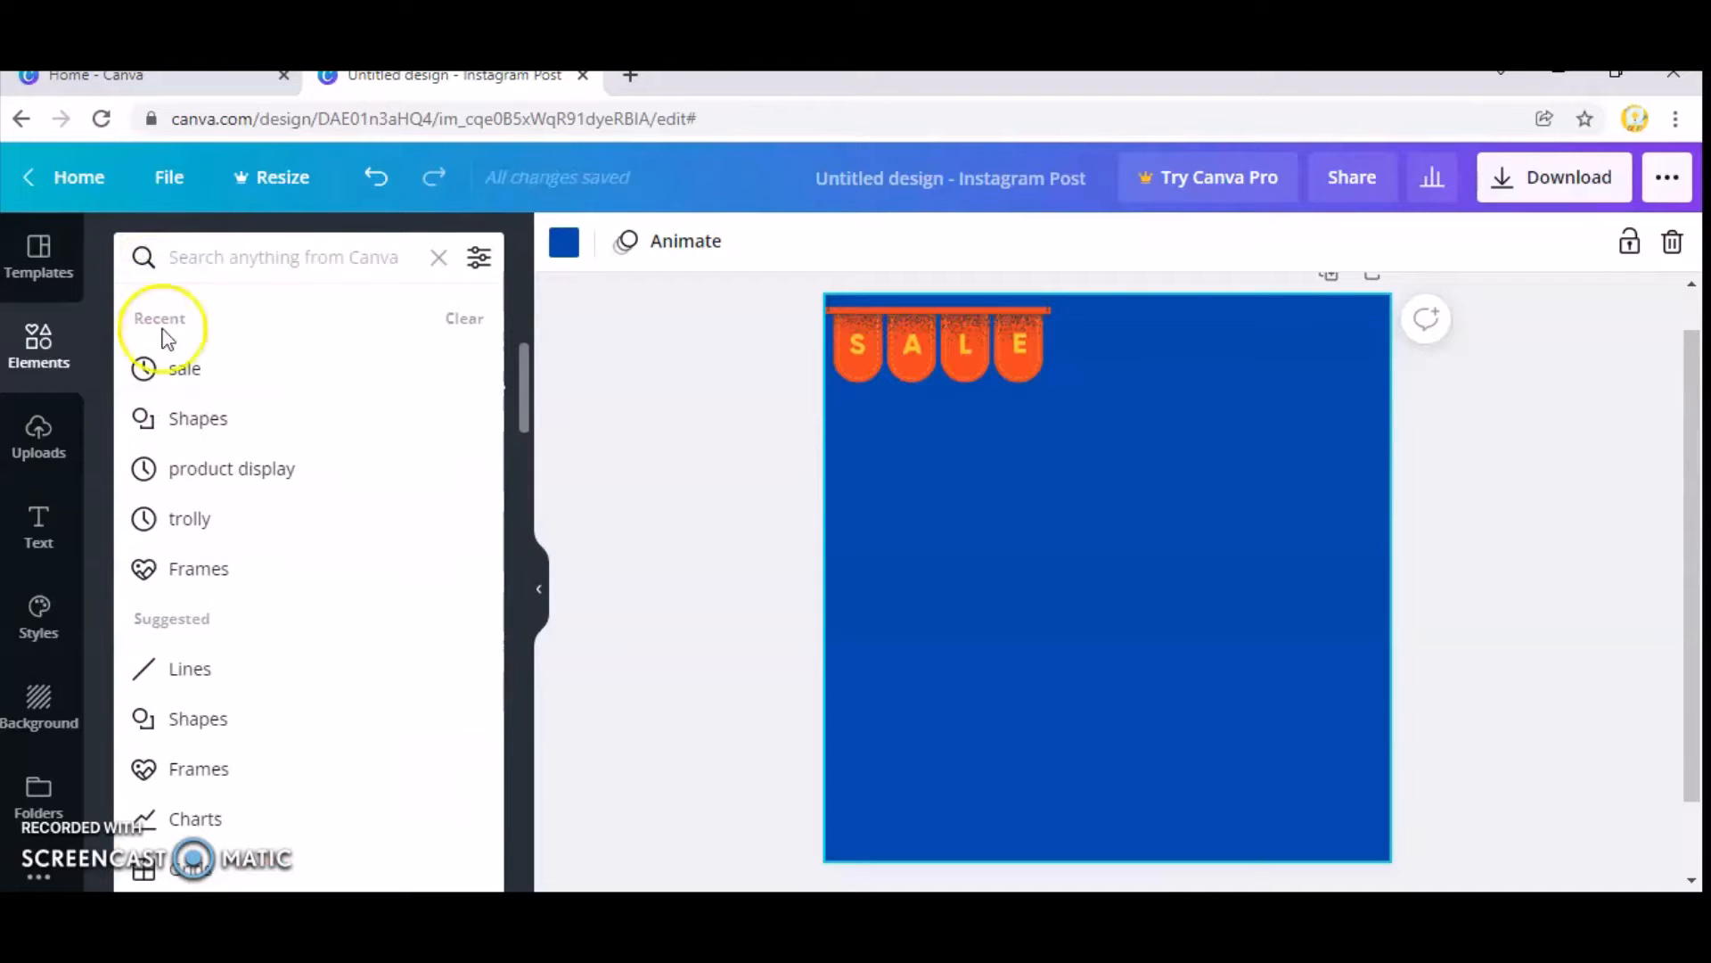
pyautogui.click(211, 719)
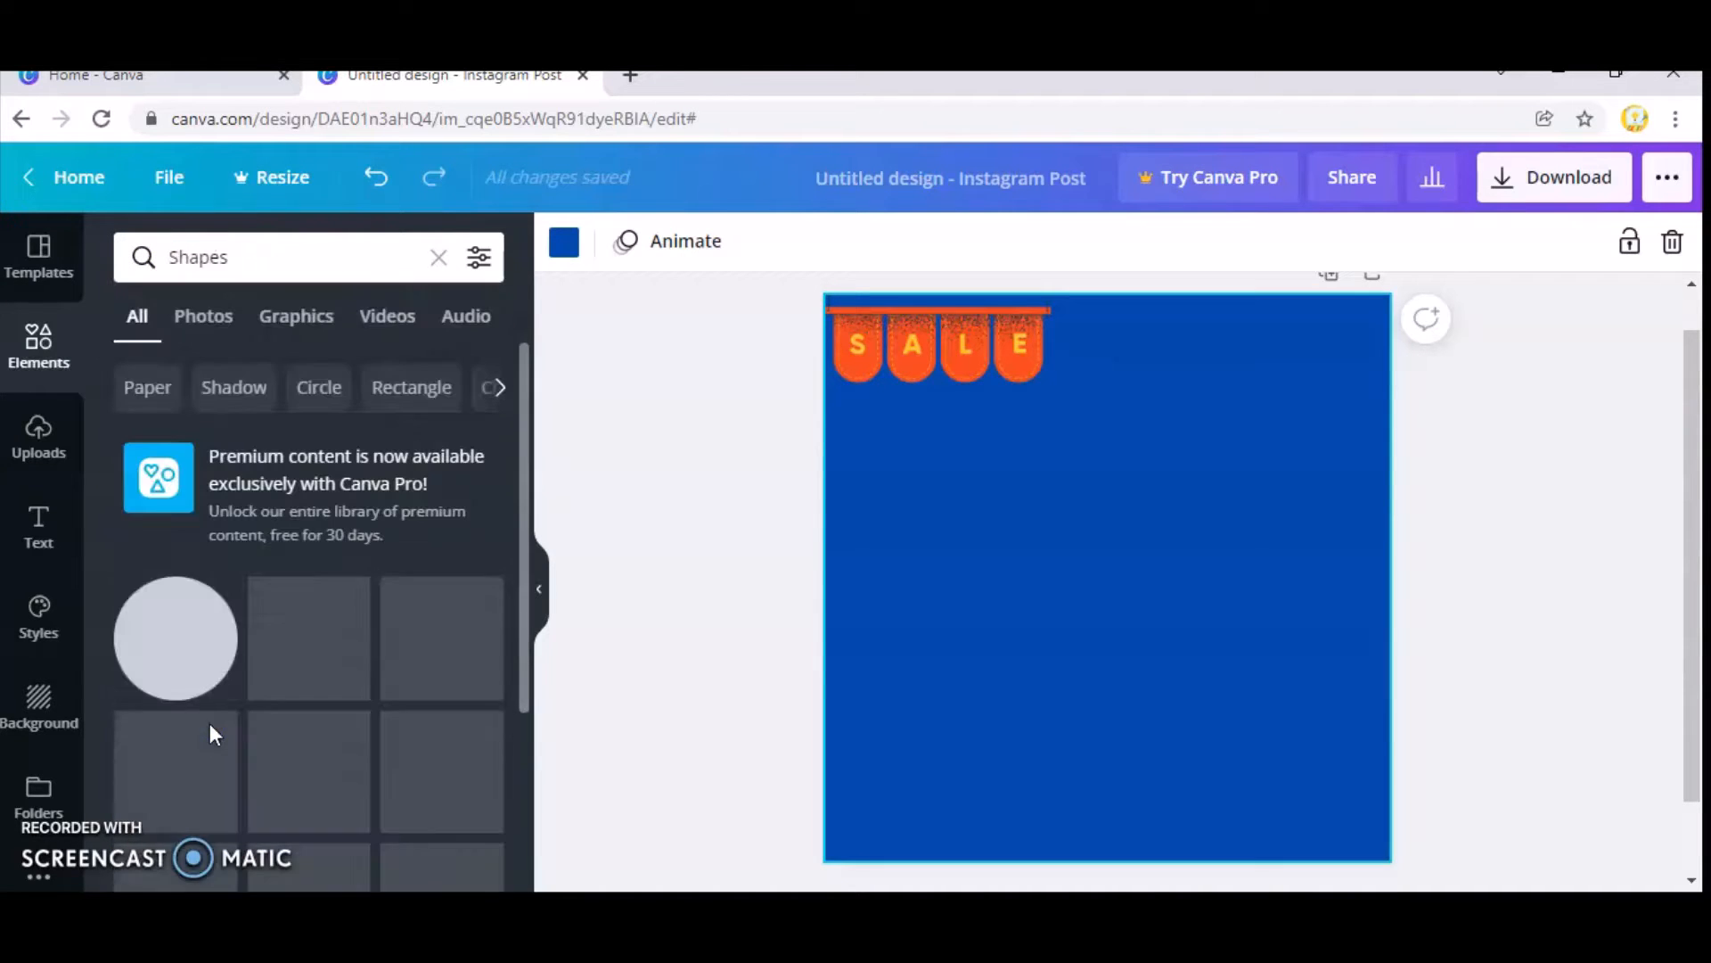
pyautogui.scroll(-5, 259, 687)
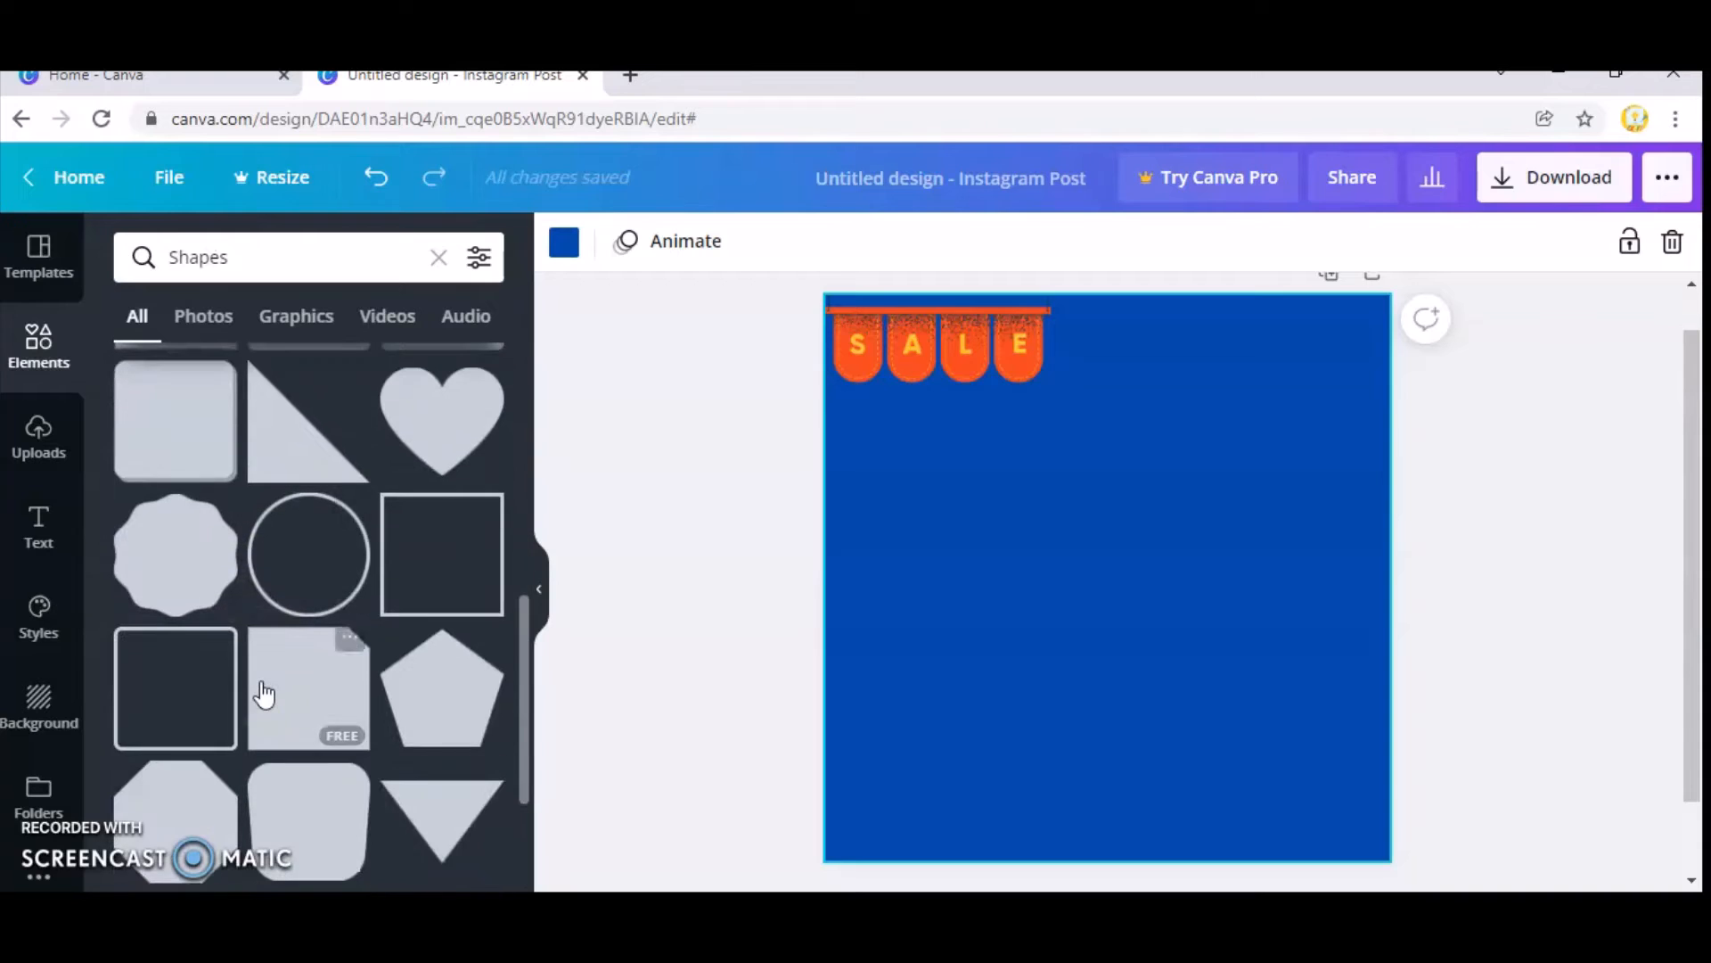
pyautogui.scroll(-10, 263, 693)
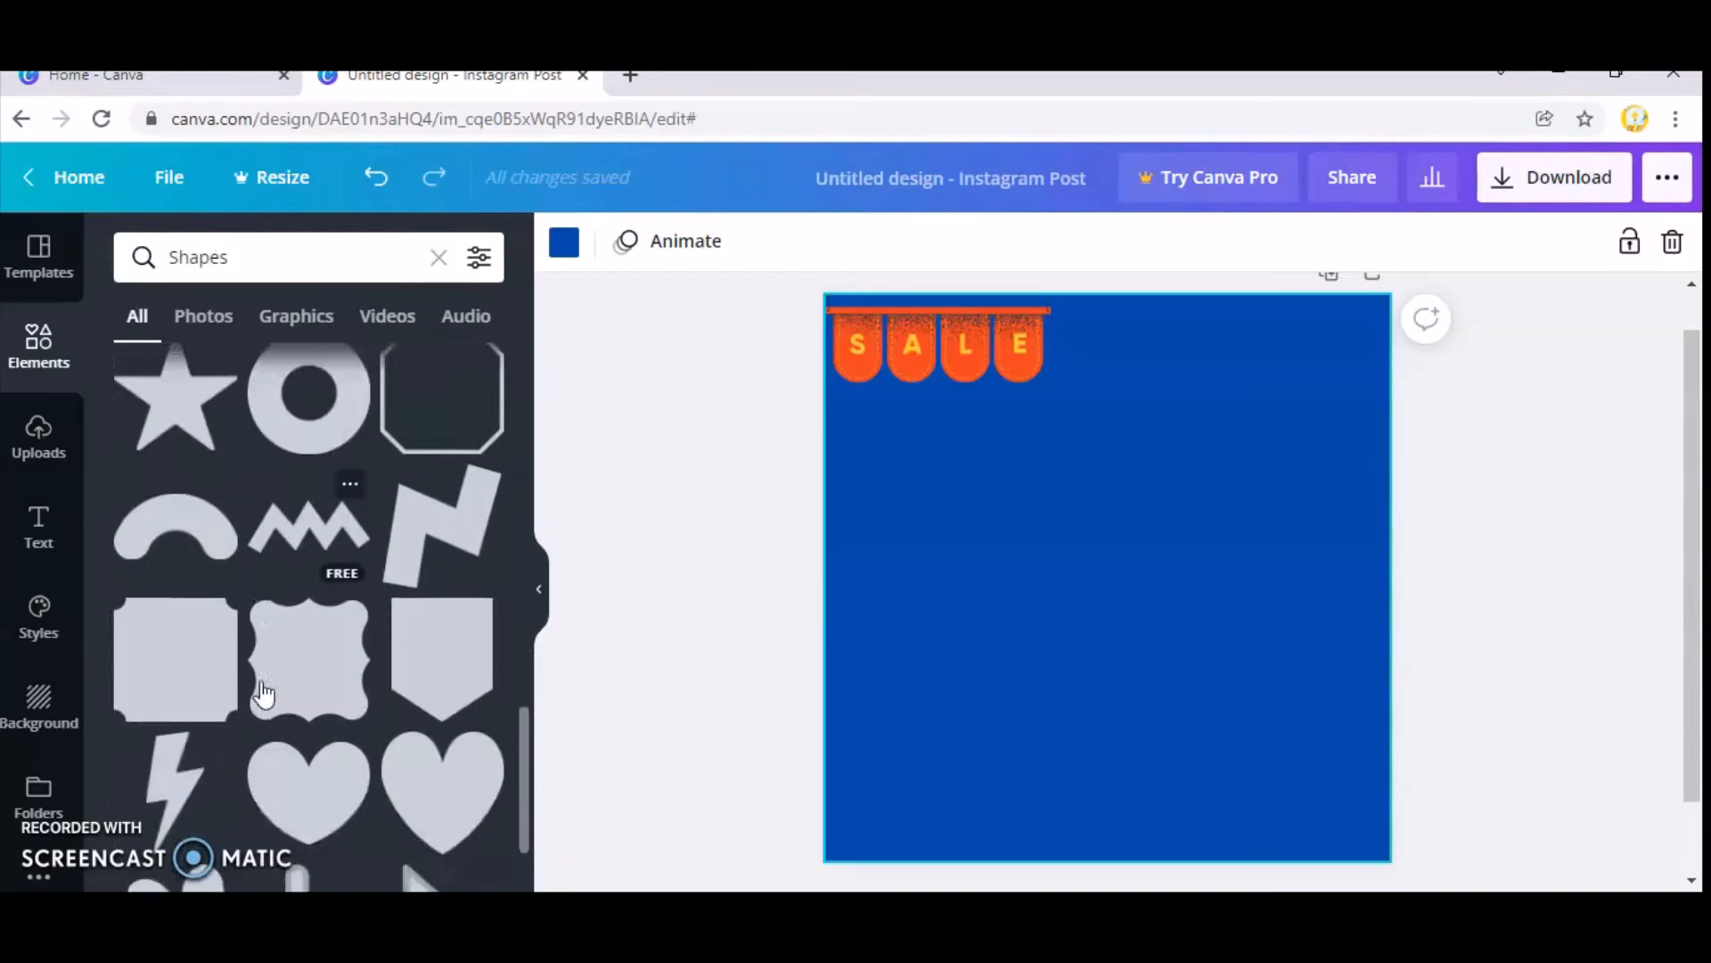
pyautogui.scroll(-15, 263, 694)
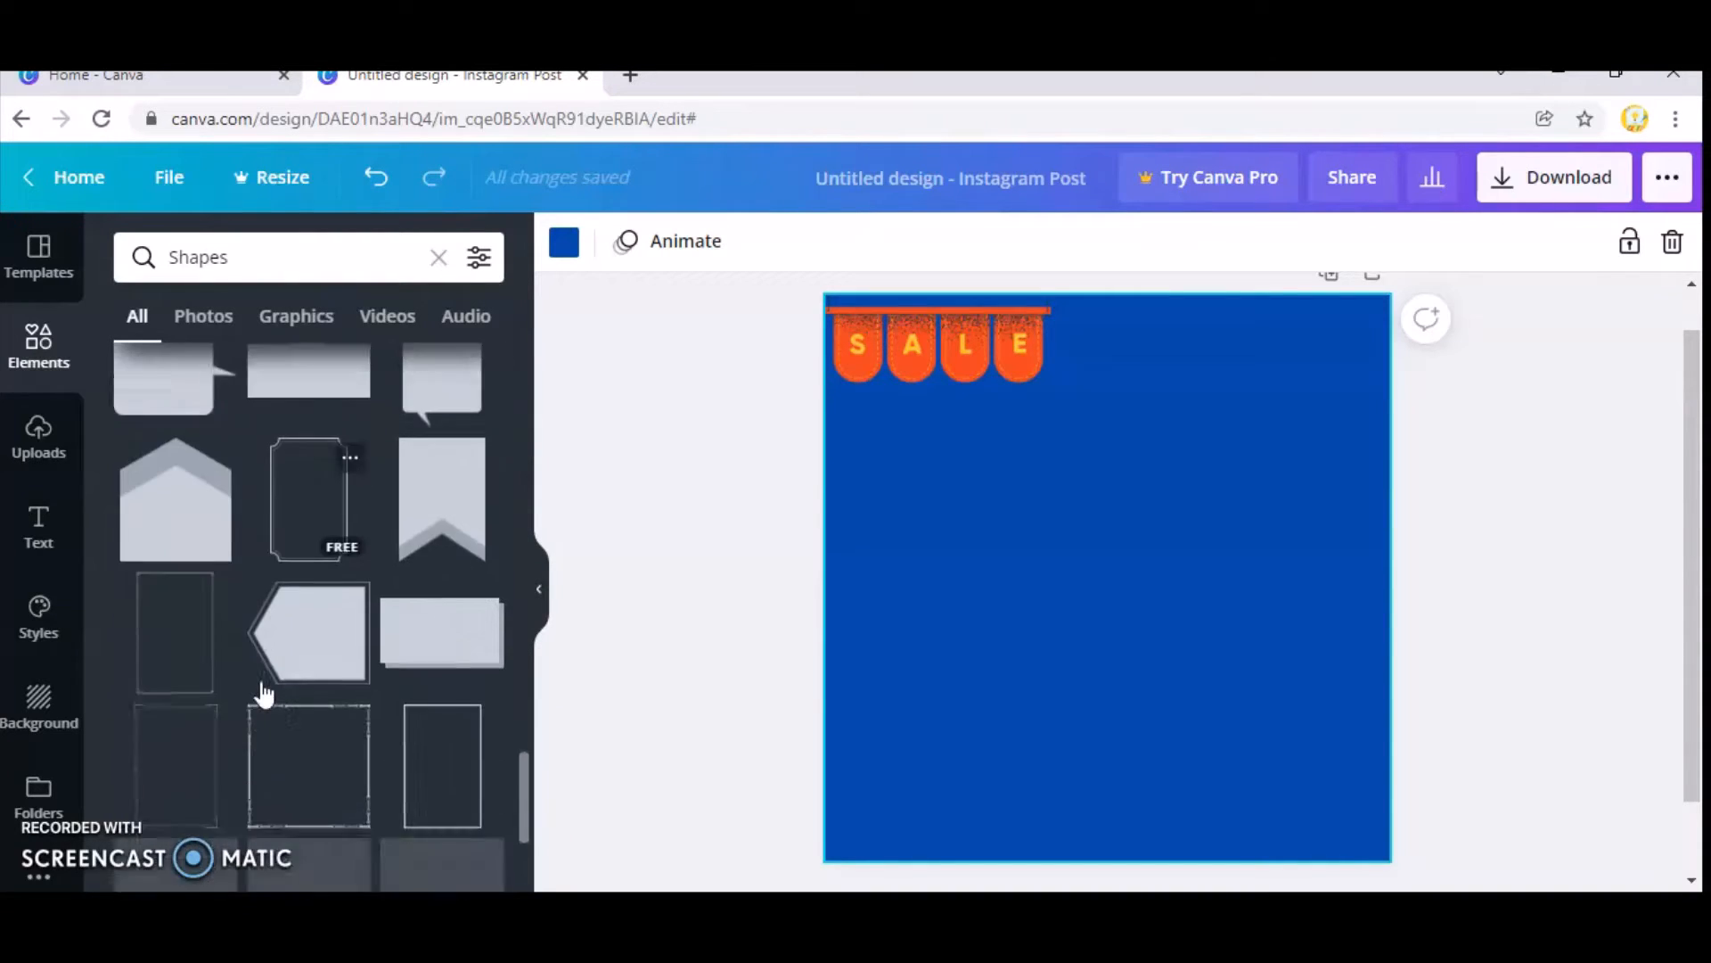
pyautogui.scroll(-15, 263, 693)
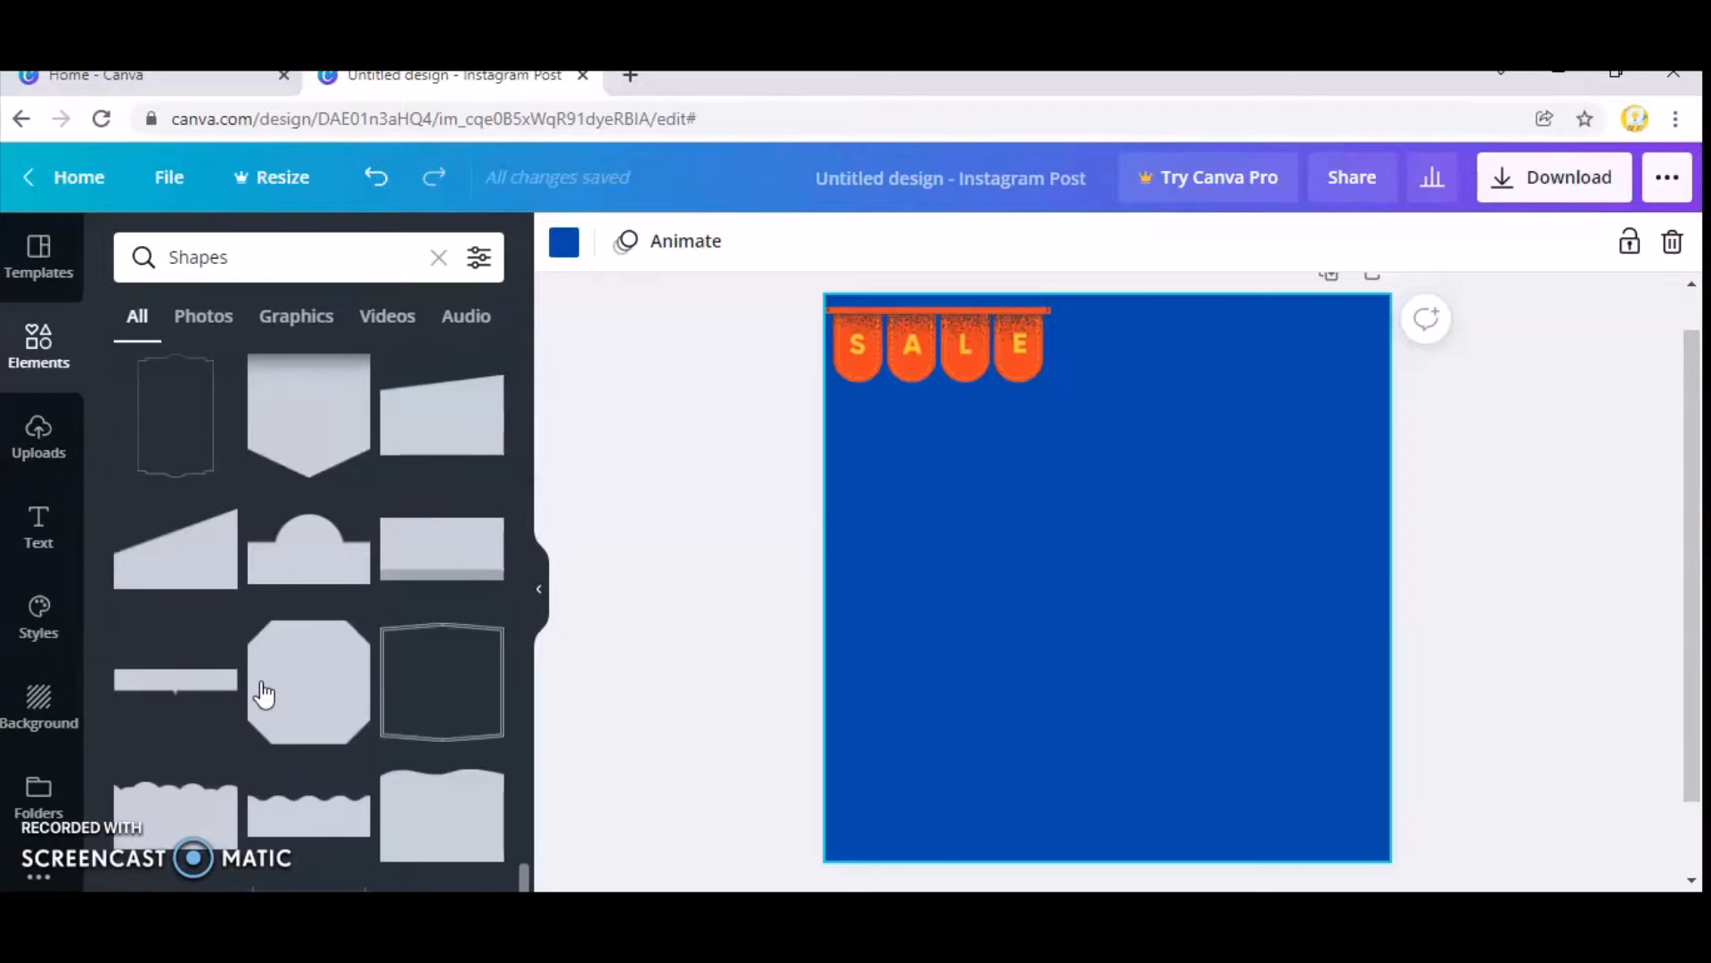
pyautogui.click(196, 558)
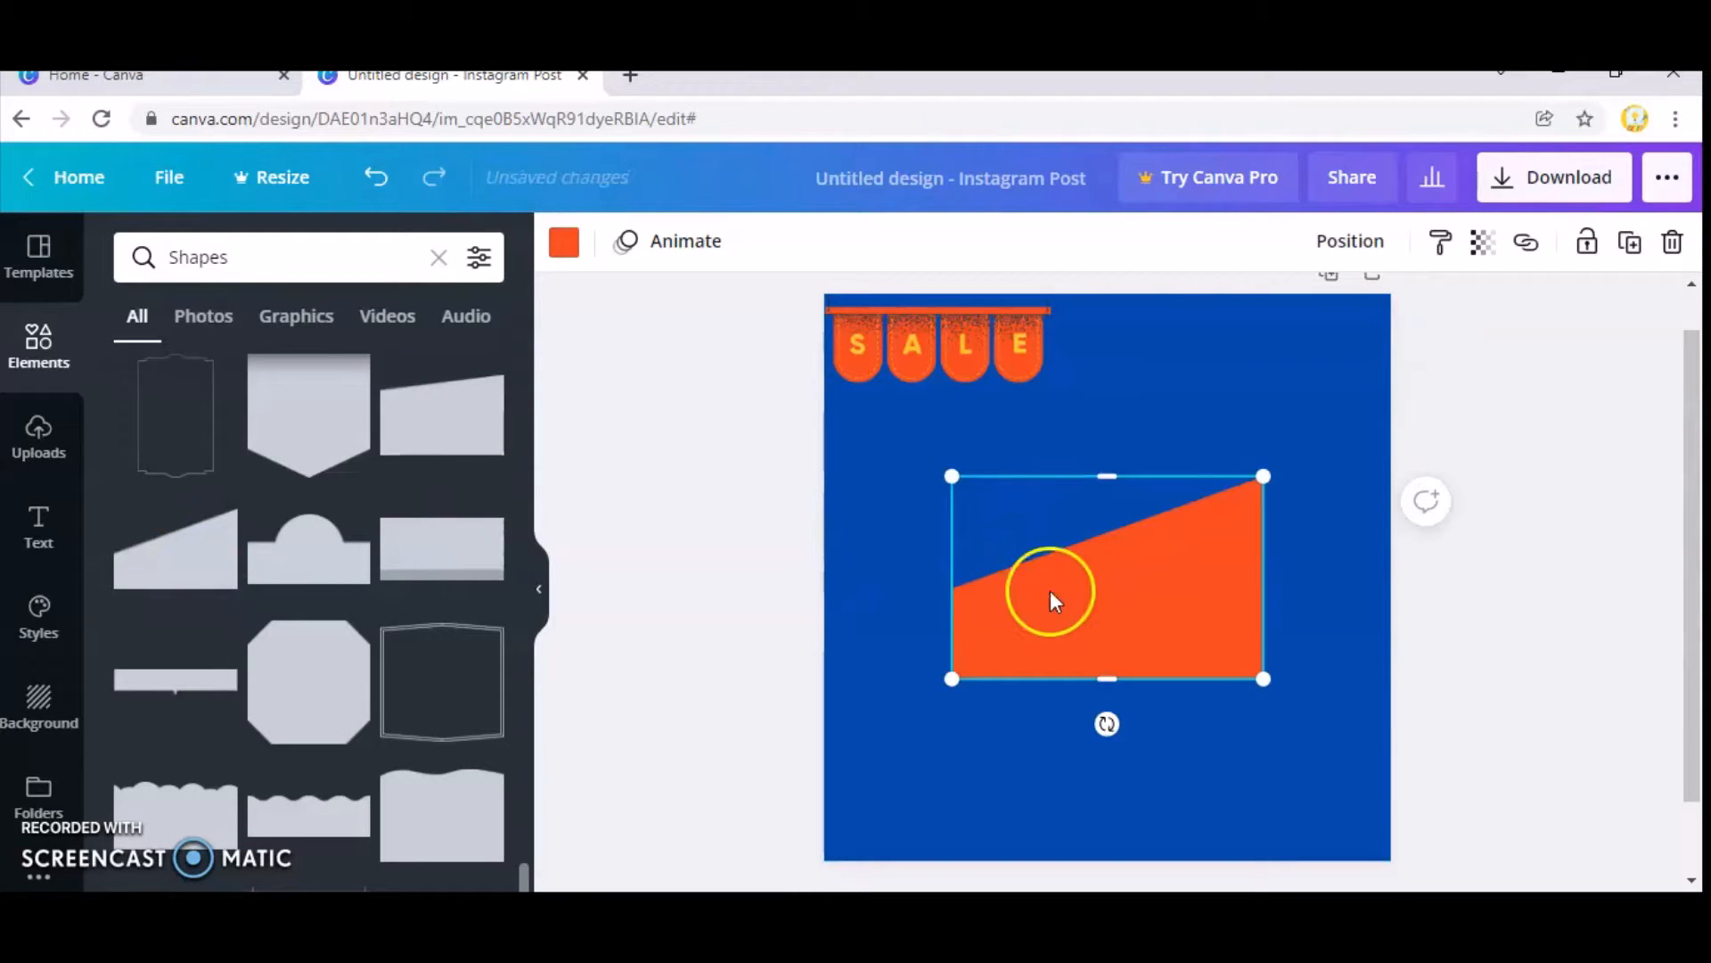
pyautogui.moveTo(1050, 590); pyautogui.dragTo(952, 740)
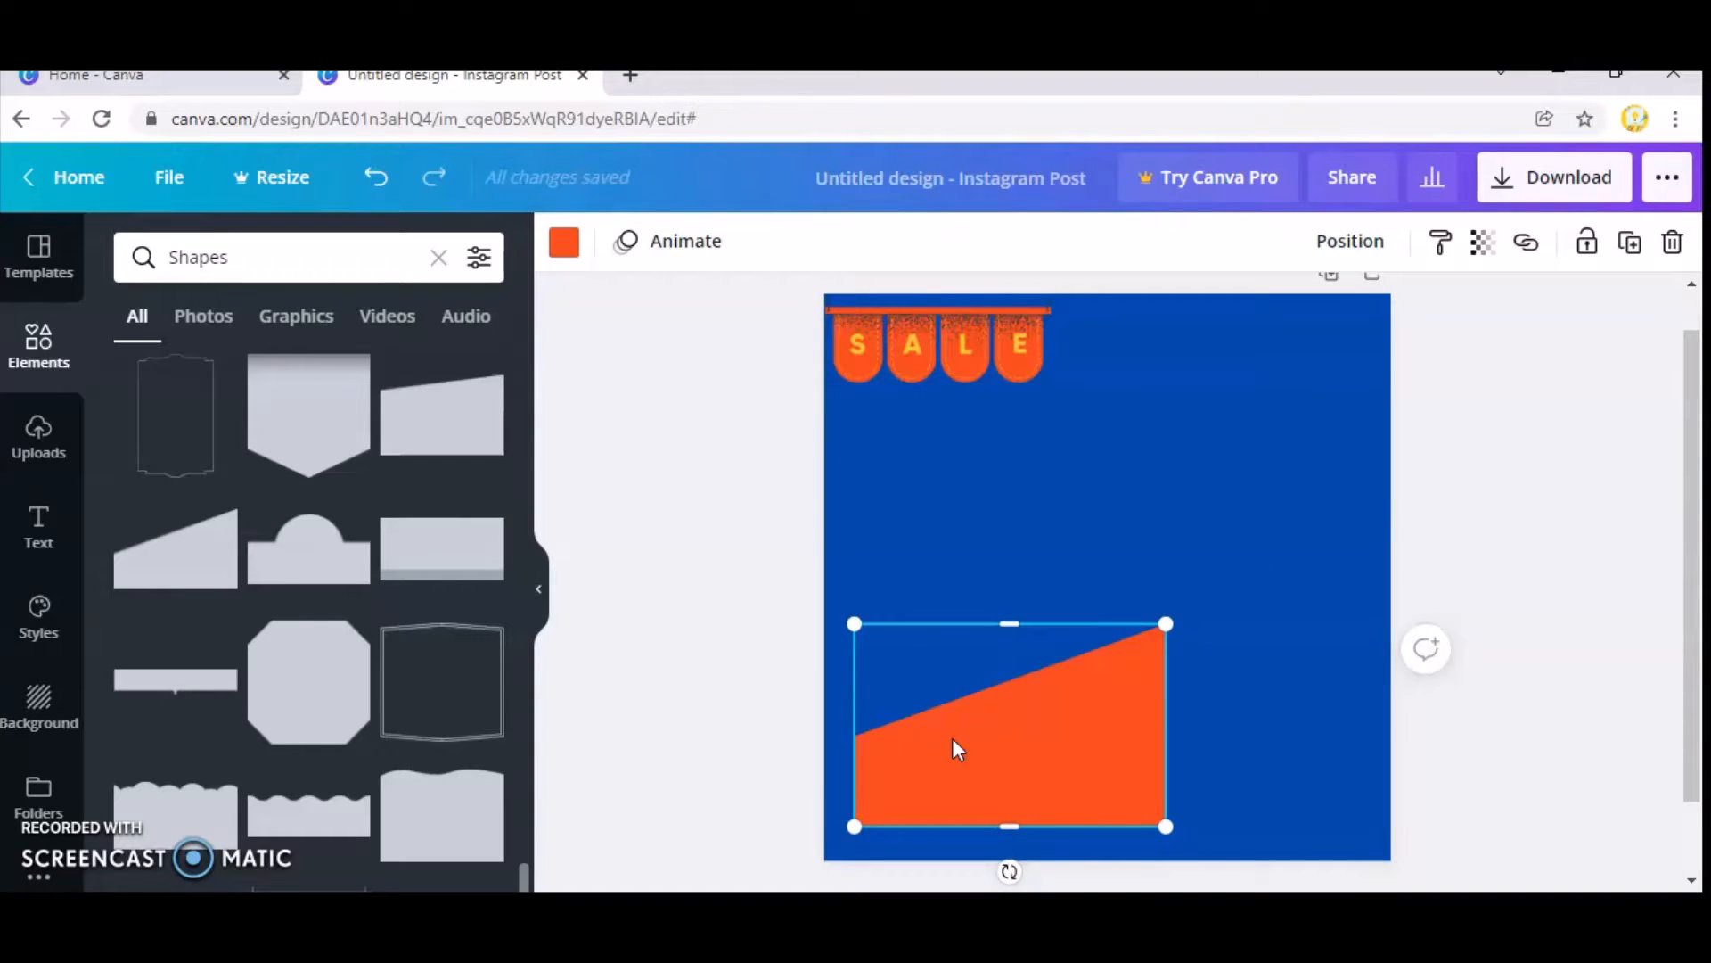
# Duplicate the orange sloped block, move the copy above the original and recolour it coral.
pyautogui.hotkey('ctrl', 'd')
pyautogui.moveTo(1007, 759); pyautogui.dragTo(1006, 573)
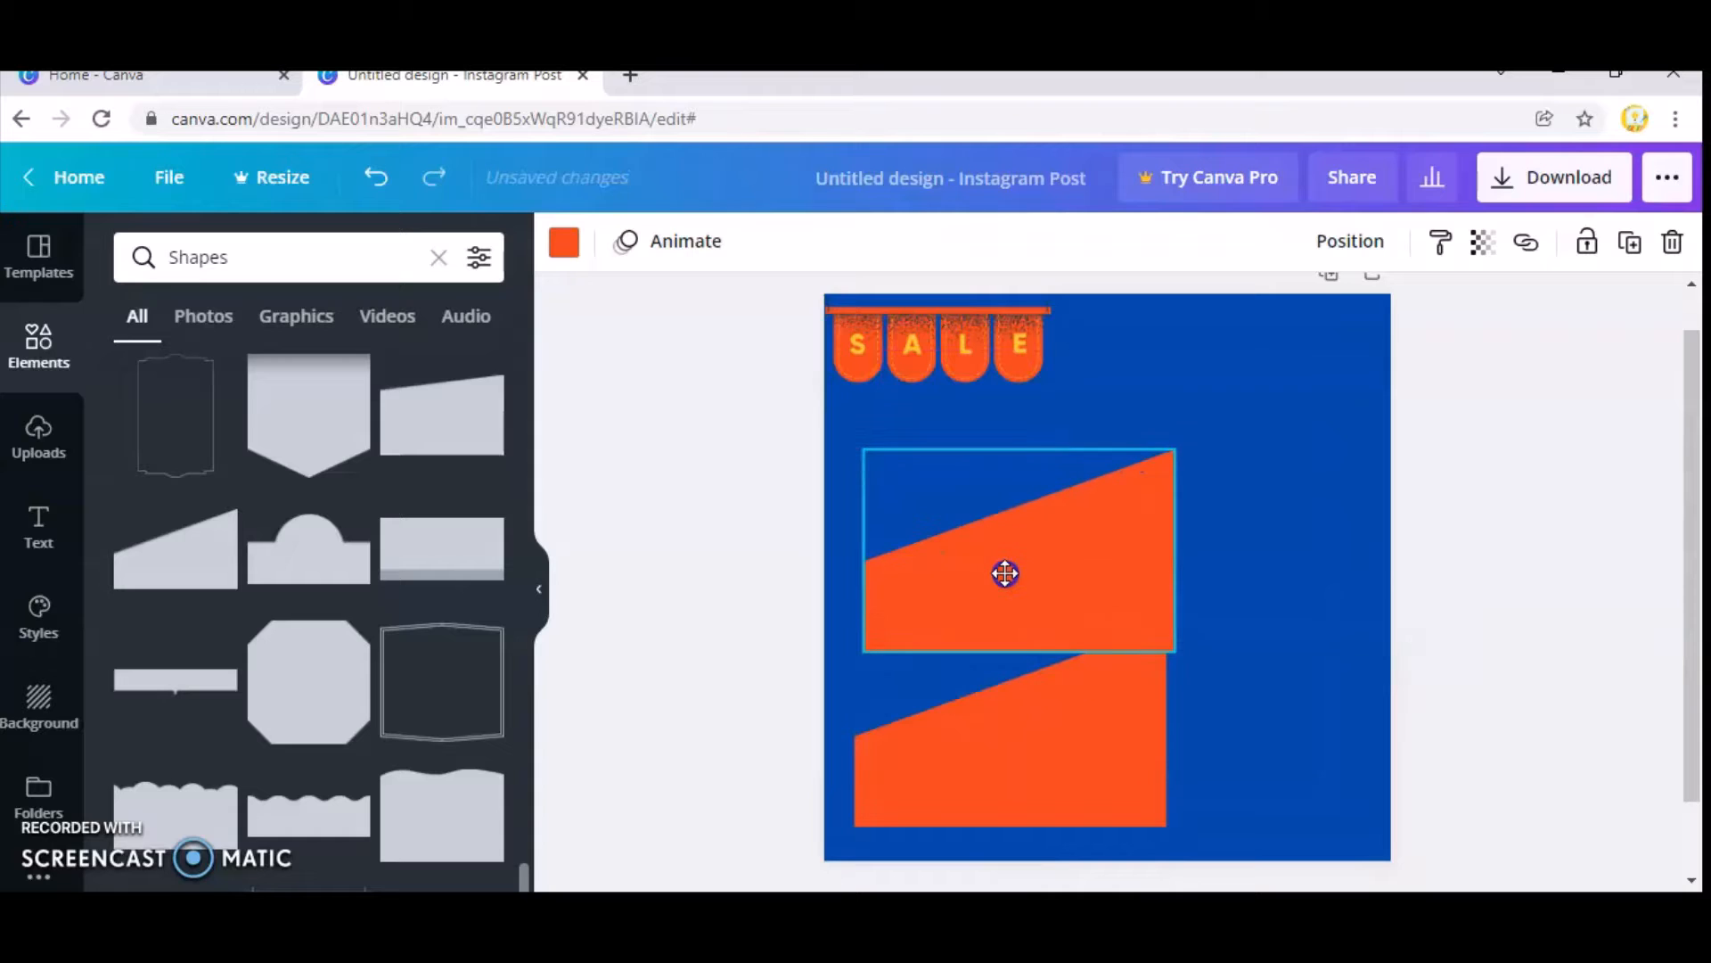
pyautogui.click(564, 242)
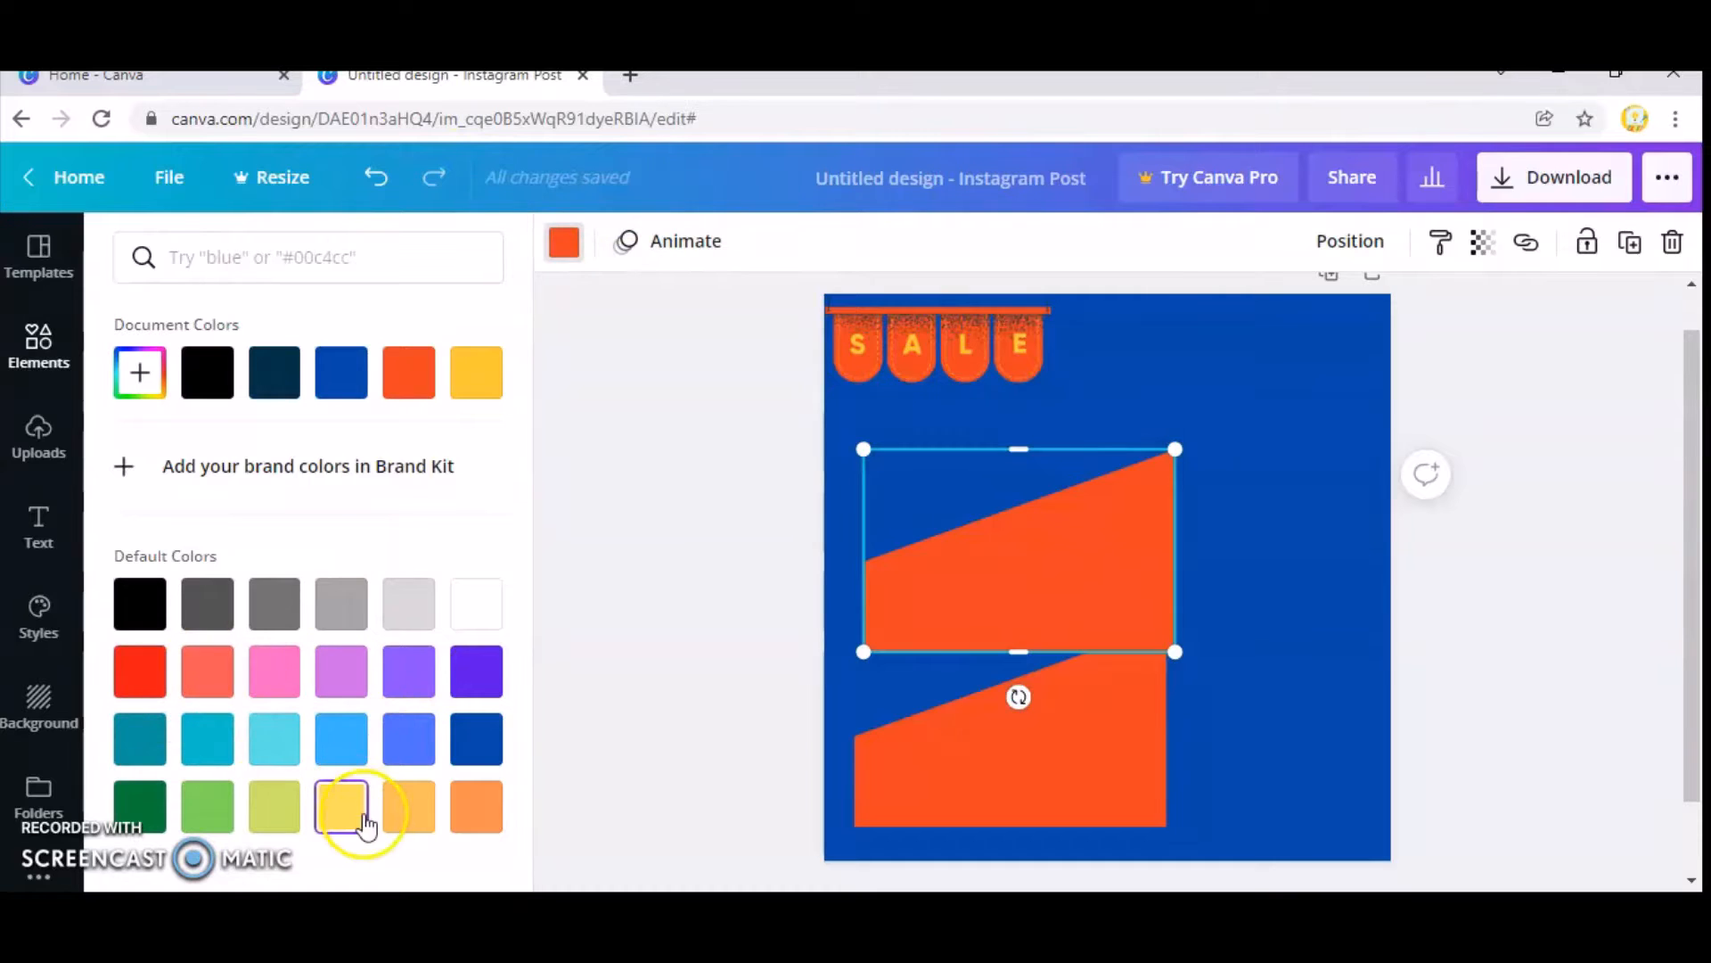
pyautogui.click(223, 686)
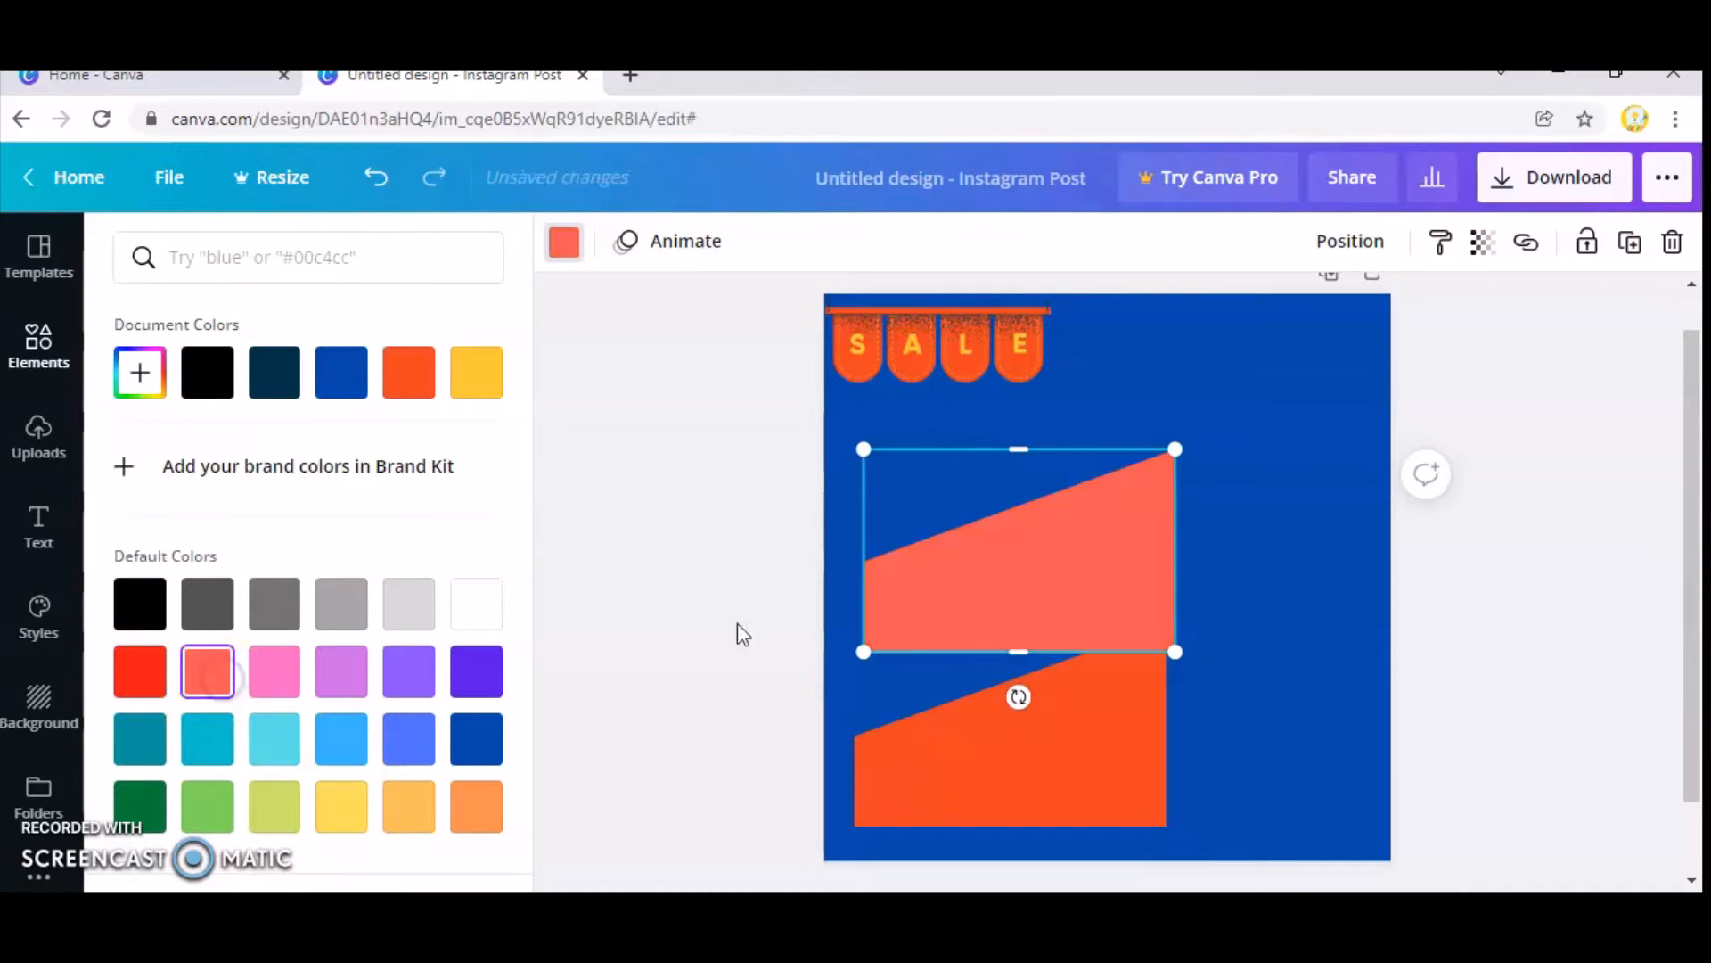
# Place the coral block over the orange one and shrink it so the orange shows as a border around it.
pyautogui.moveTo(1031, 629); pyautogui.dragTo(1030, 753)
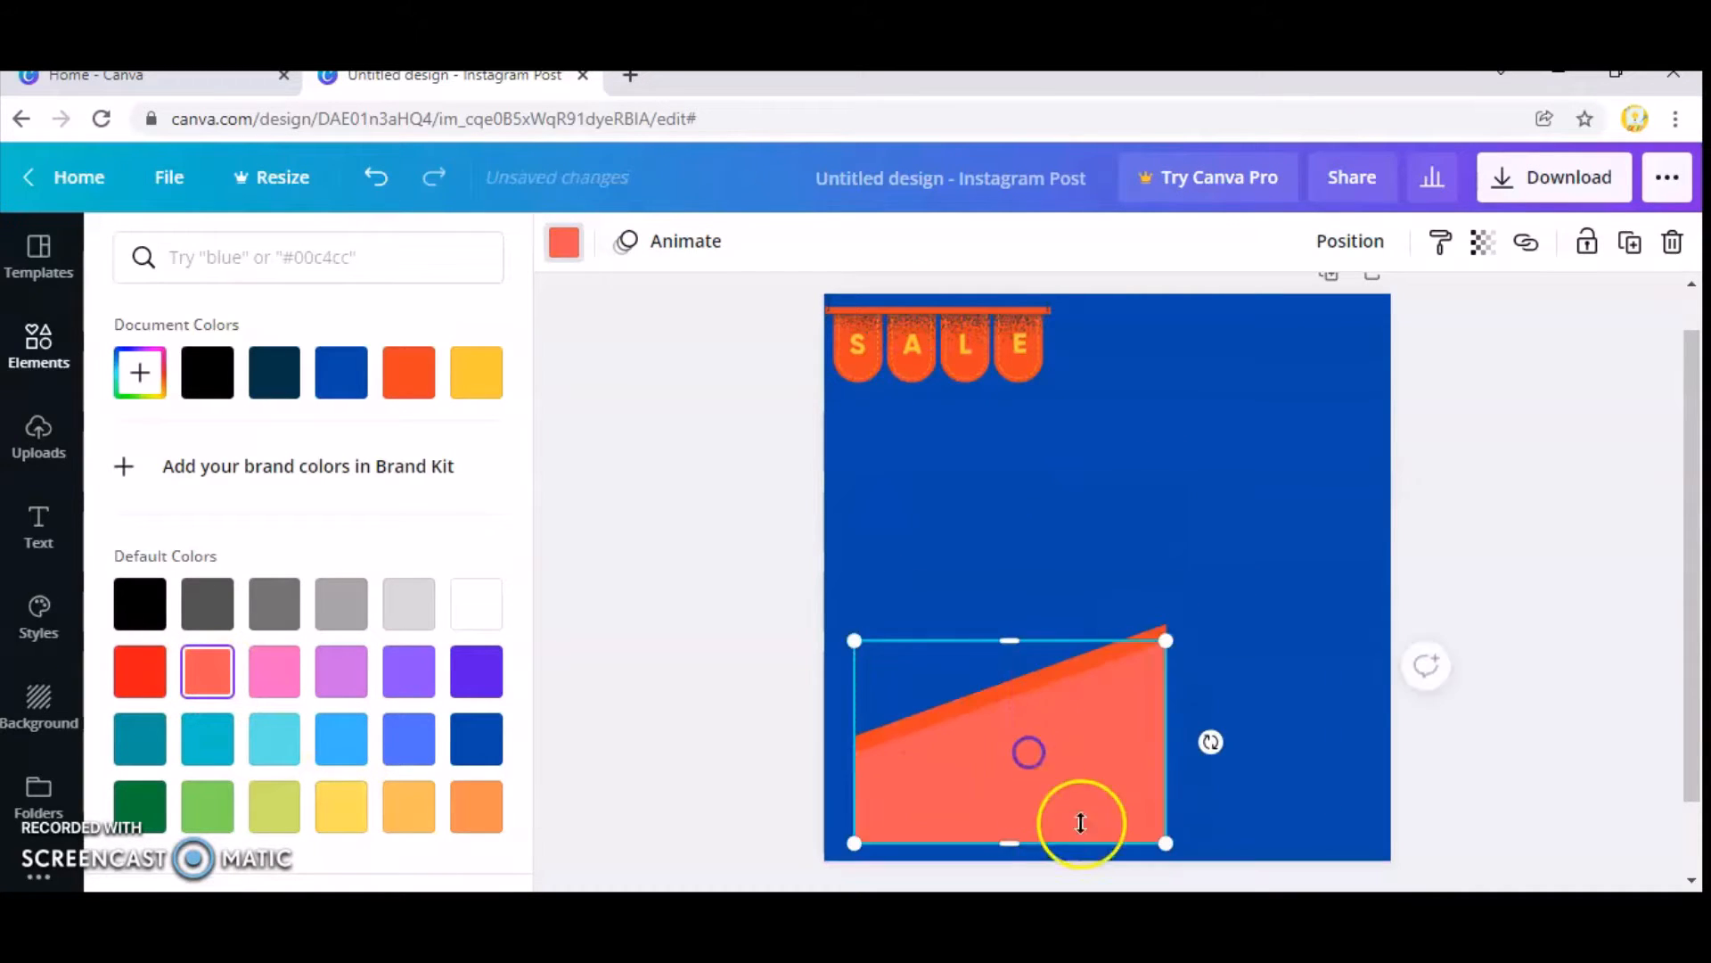
pyautogui.moveTo(1164, 843); pyautogui.dragTo(1114, 796)
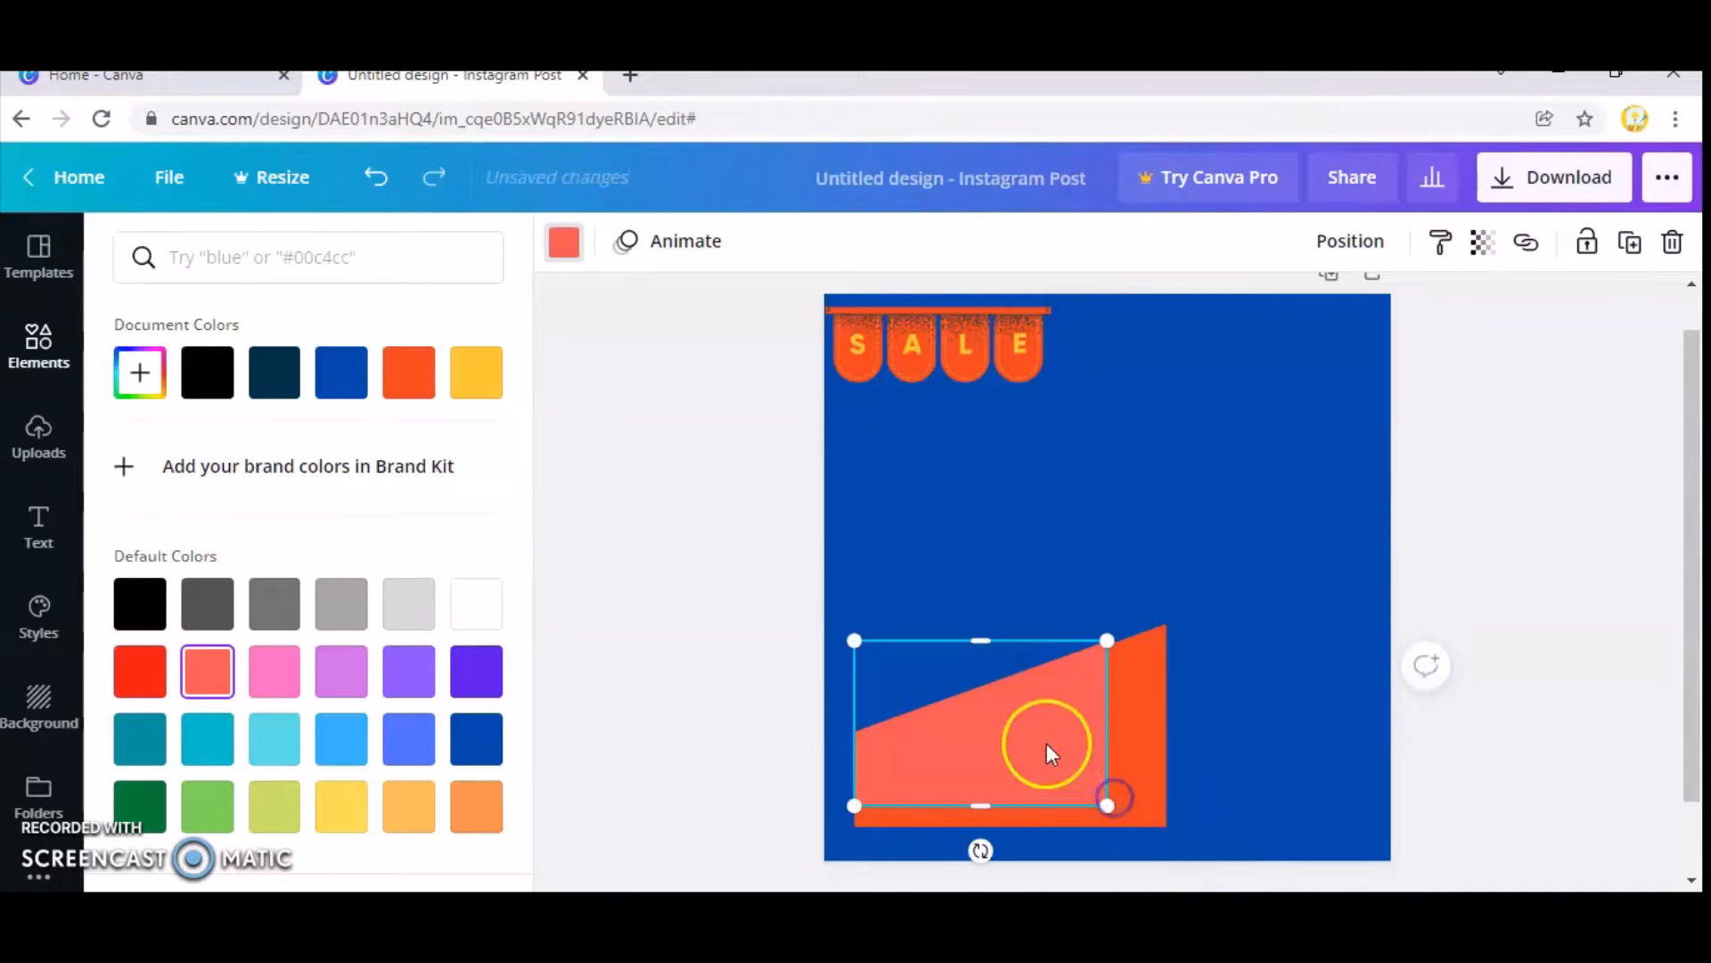
pyautogui.moveTo(1047, 738)
pyautogui.mouseDown()
pyautogui.moveTo(1085, 756)
pyautogui.moveTo(1045, 744)
pyautogui.mouseUp()
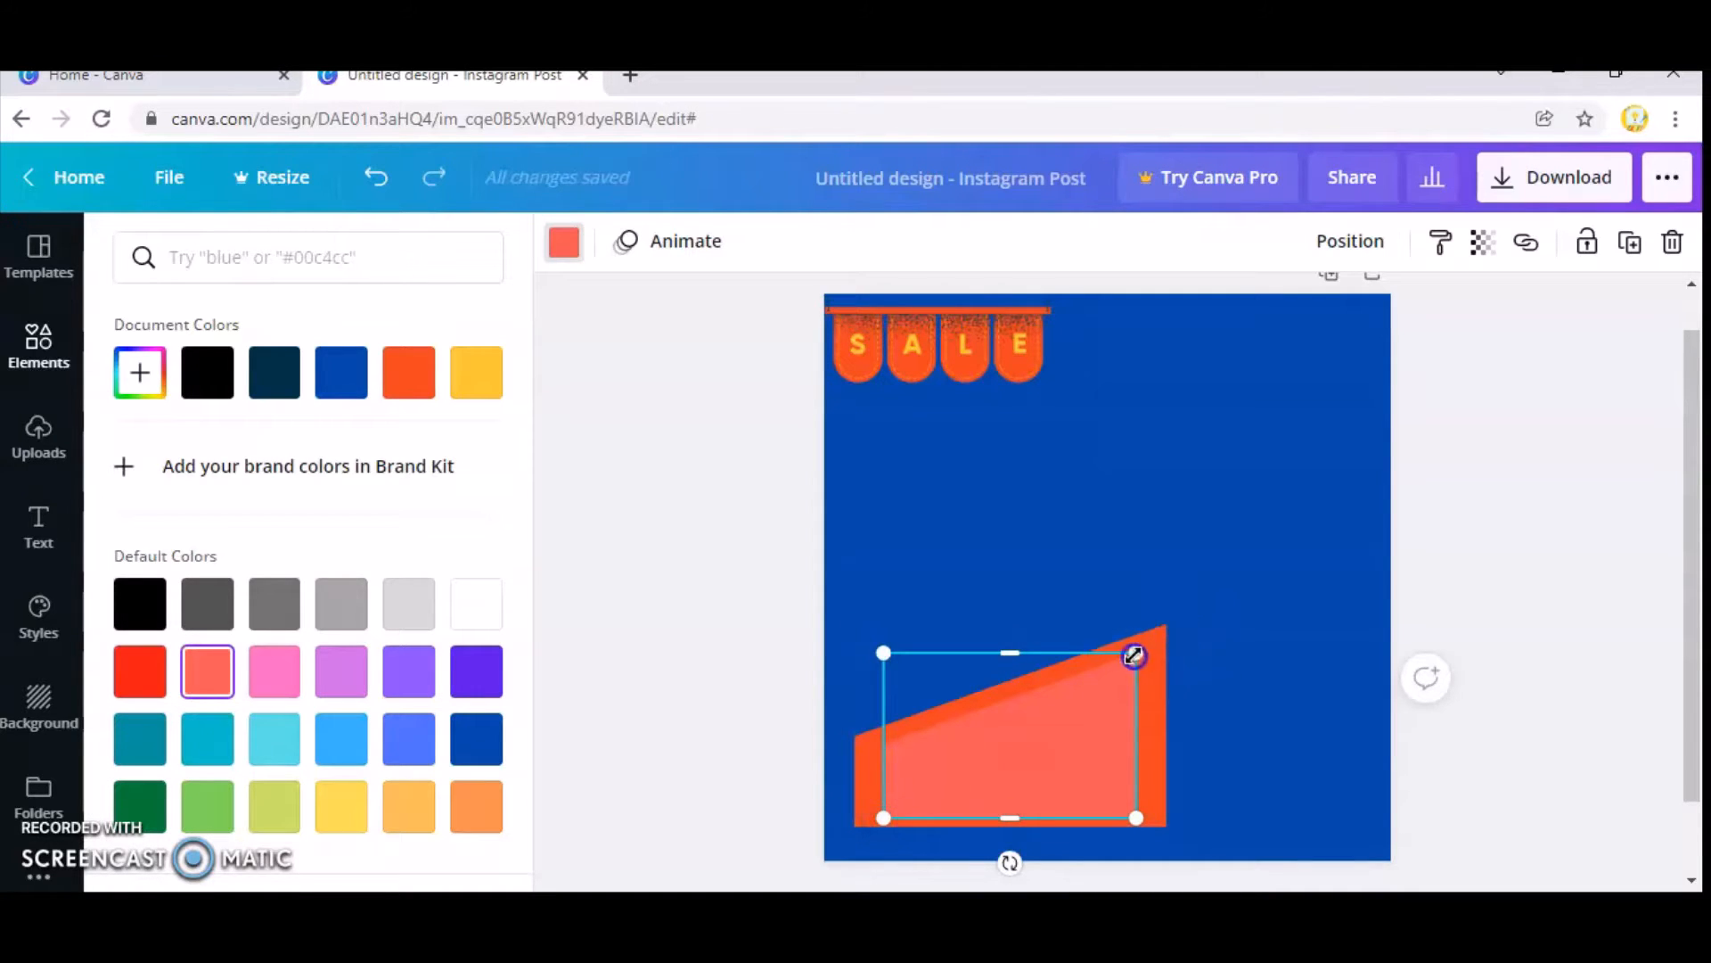
pyautogui.moveTo(1136, 652); pyautogui.dragTo(1144, 649)
pyautogui.click(1044, 763)
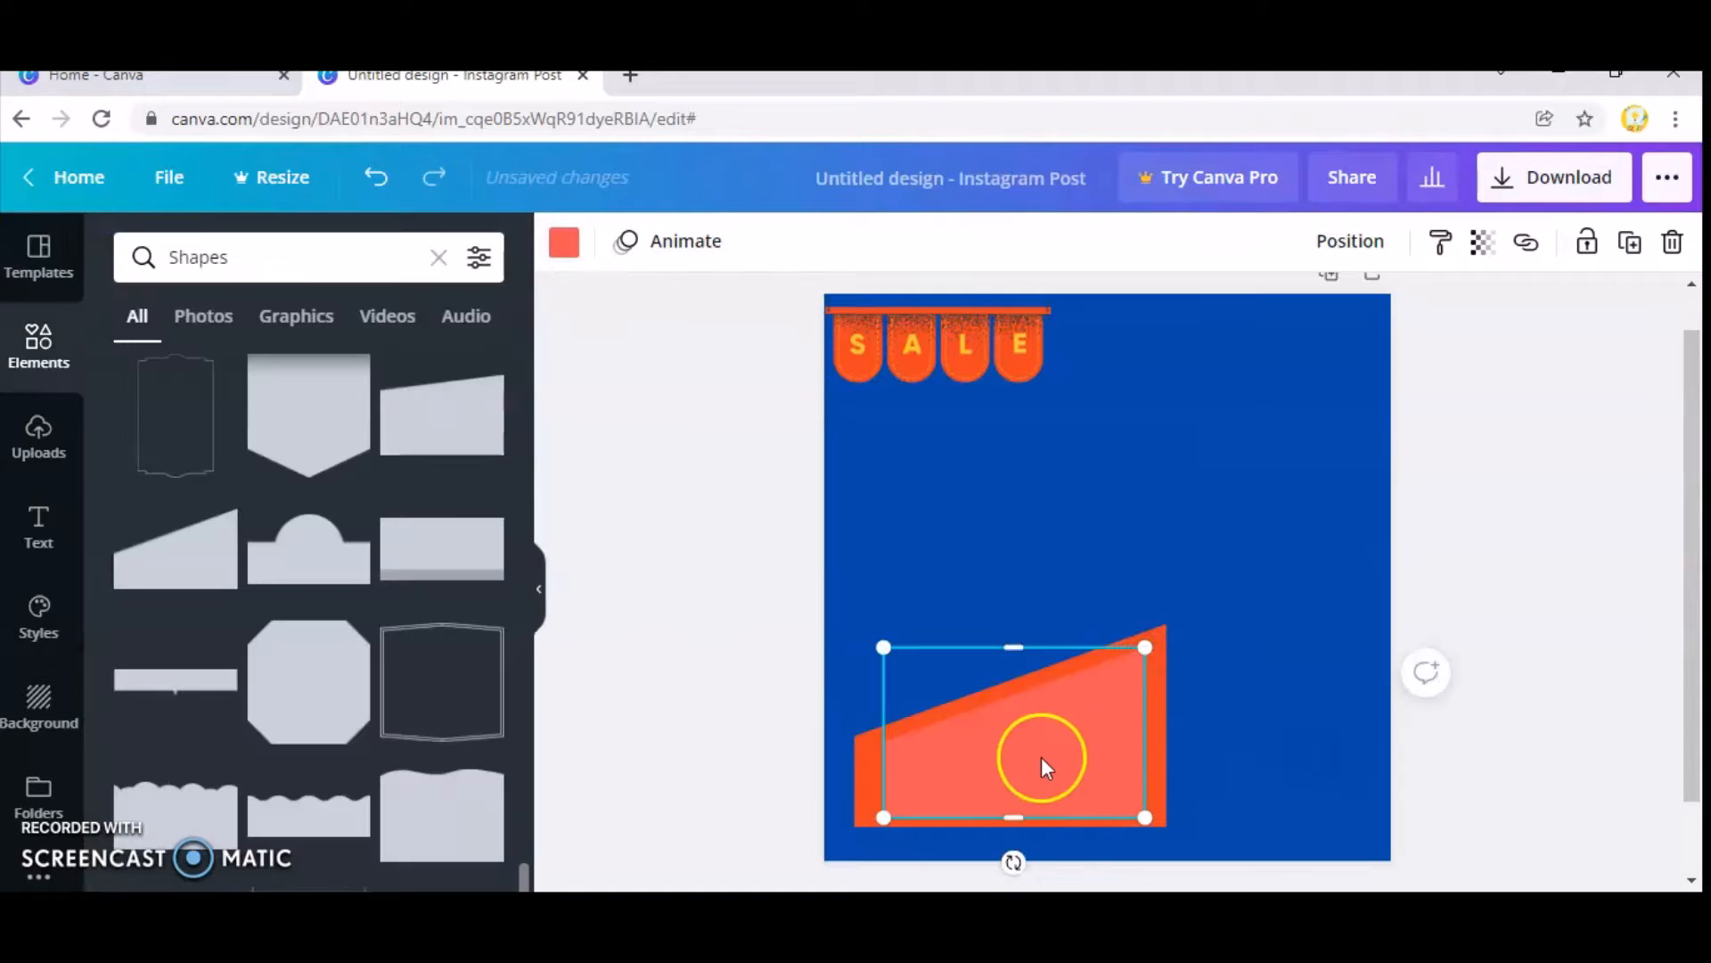
pyautogui.click(1200, 540)
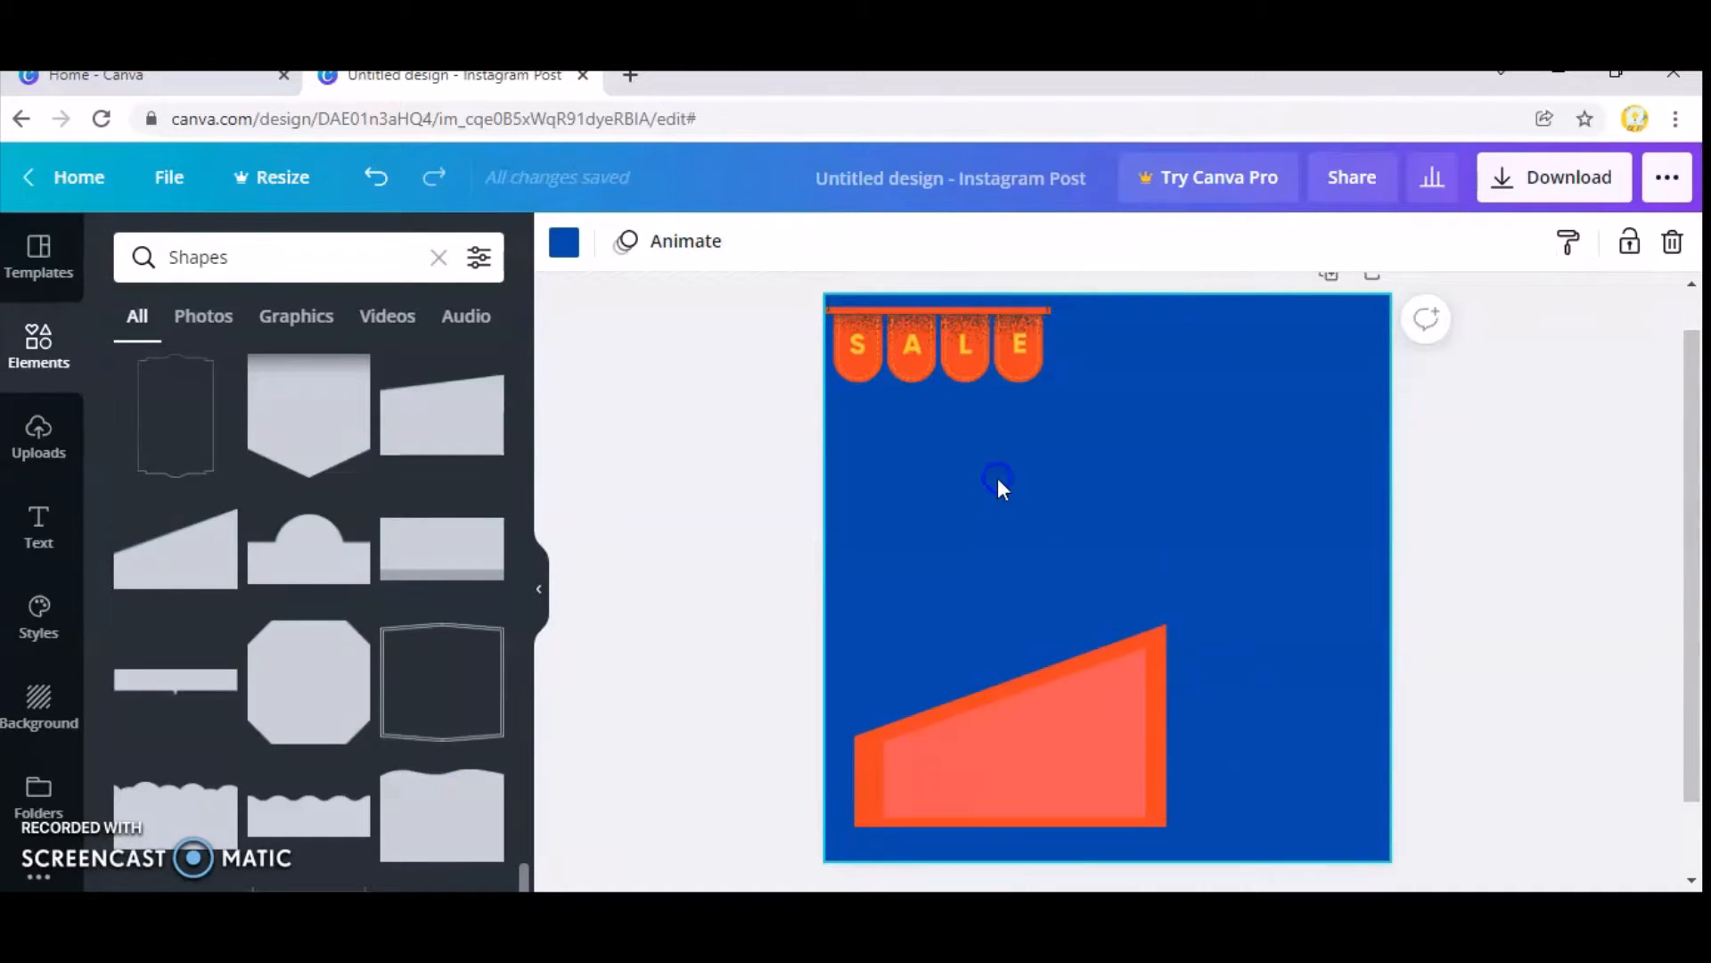
# Search the elements for "sale", add the silhouette of a man running with a shopping cart, and place it just below the SALE bunting.
pyautogui.click(249, 259)
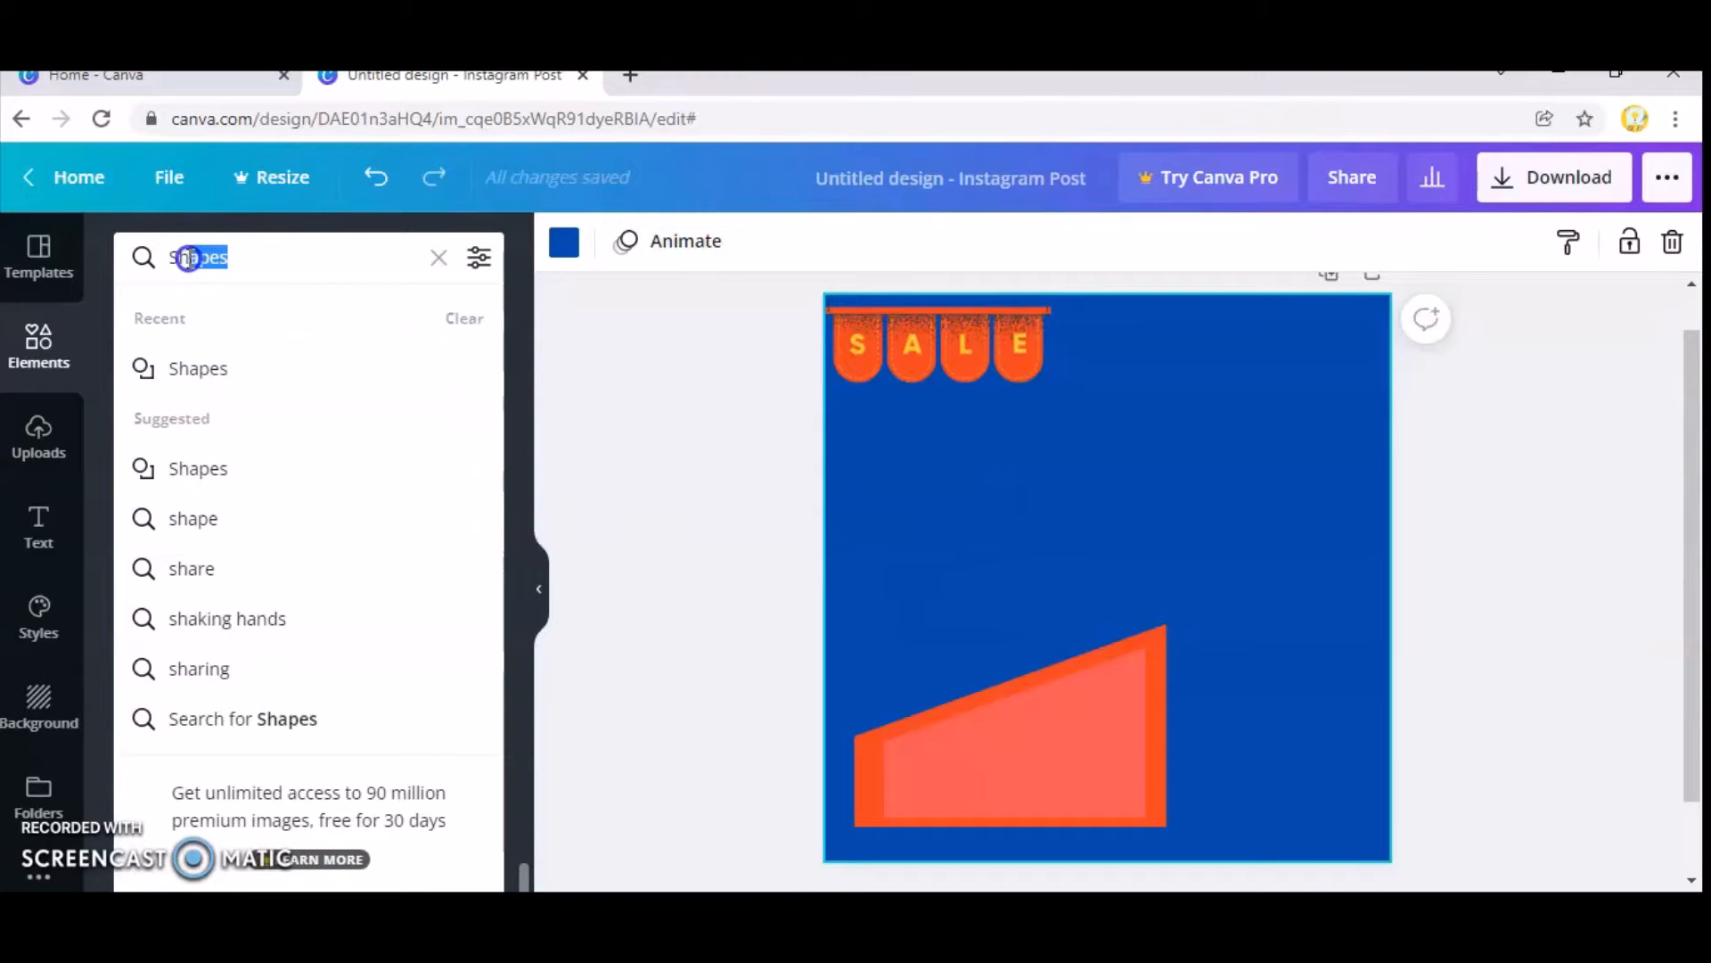
pyautogui.moveTo(189, 258); pyautogui.dragTo(120, 260)
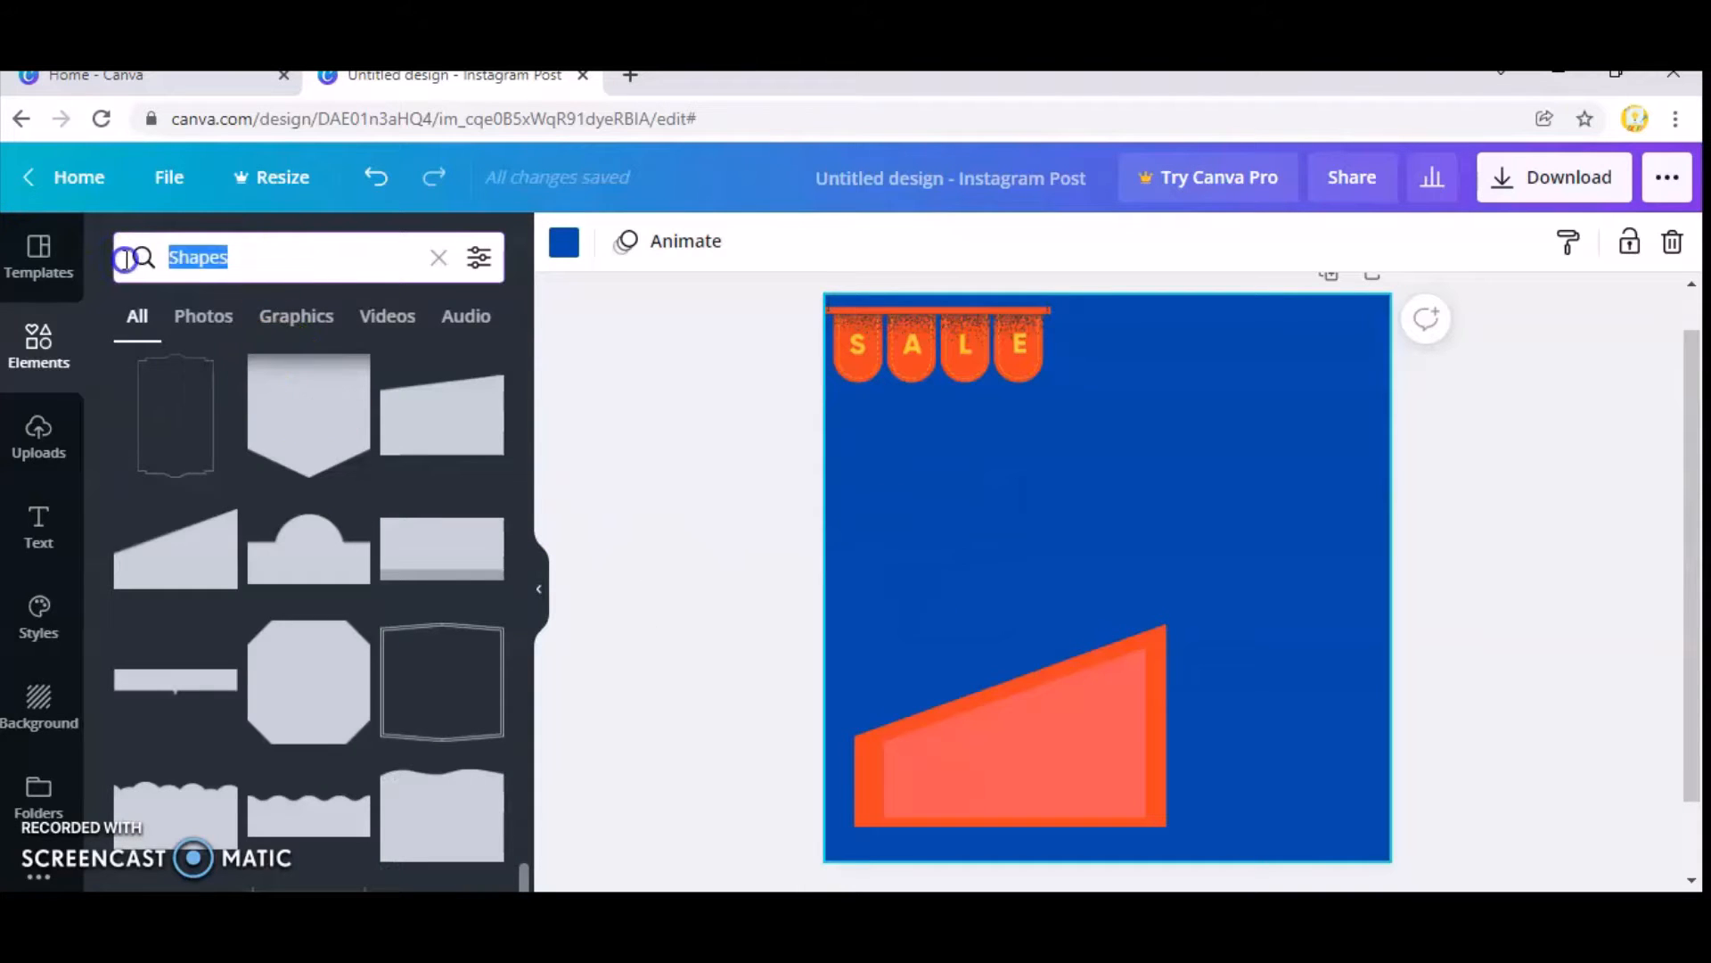
pyautogui.write('sale')
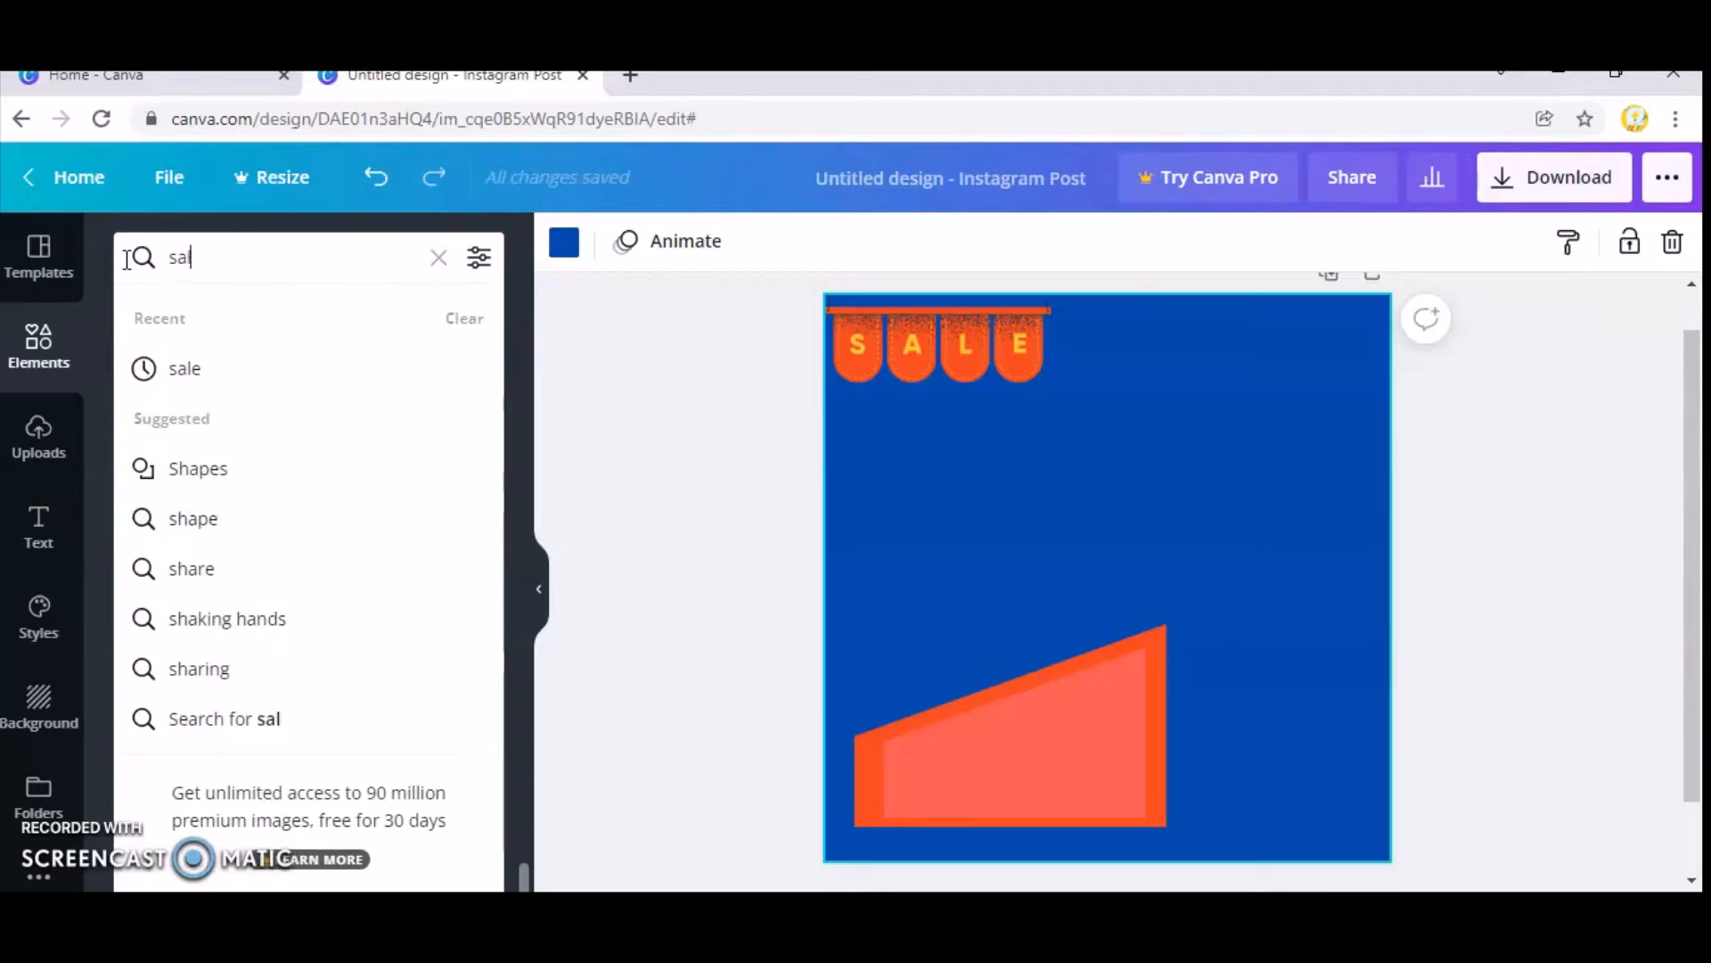
pyautogui.press('Return')
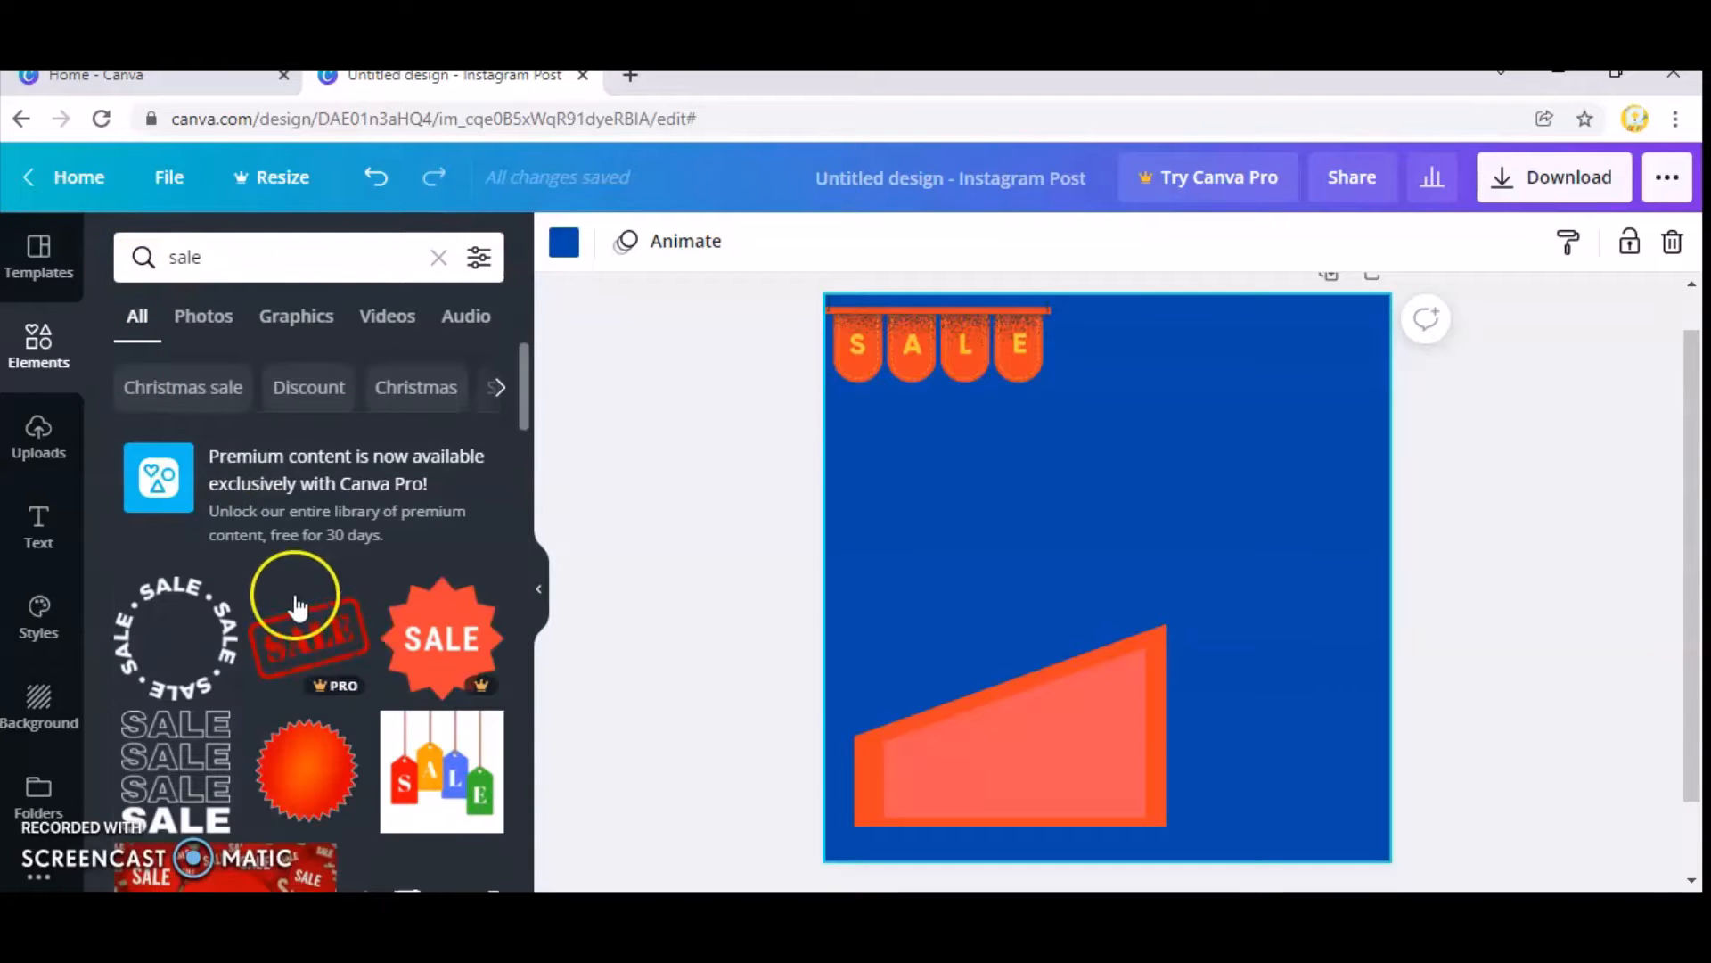
pyautogui.scroll(-5, 298, 595)
pyautogui.click(426, 571)
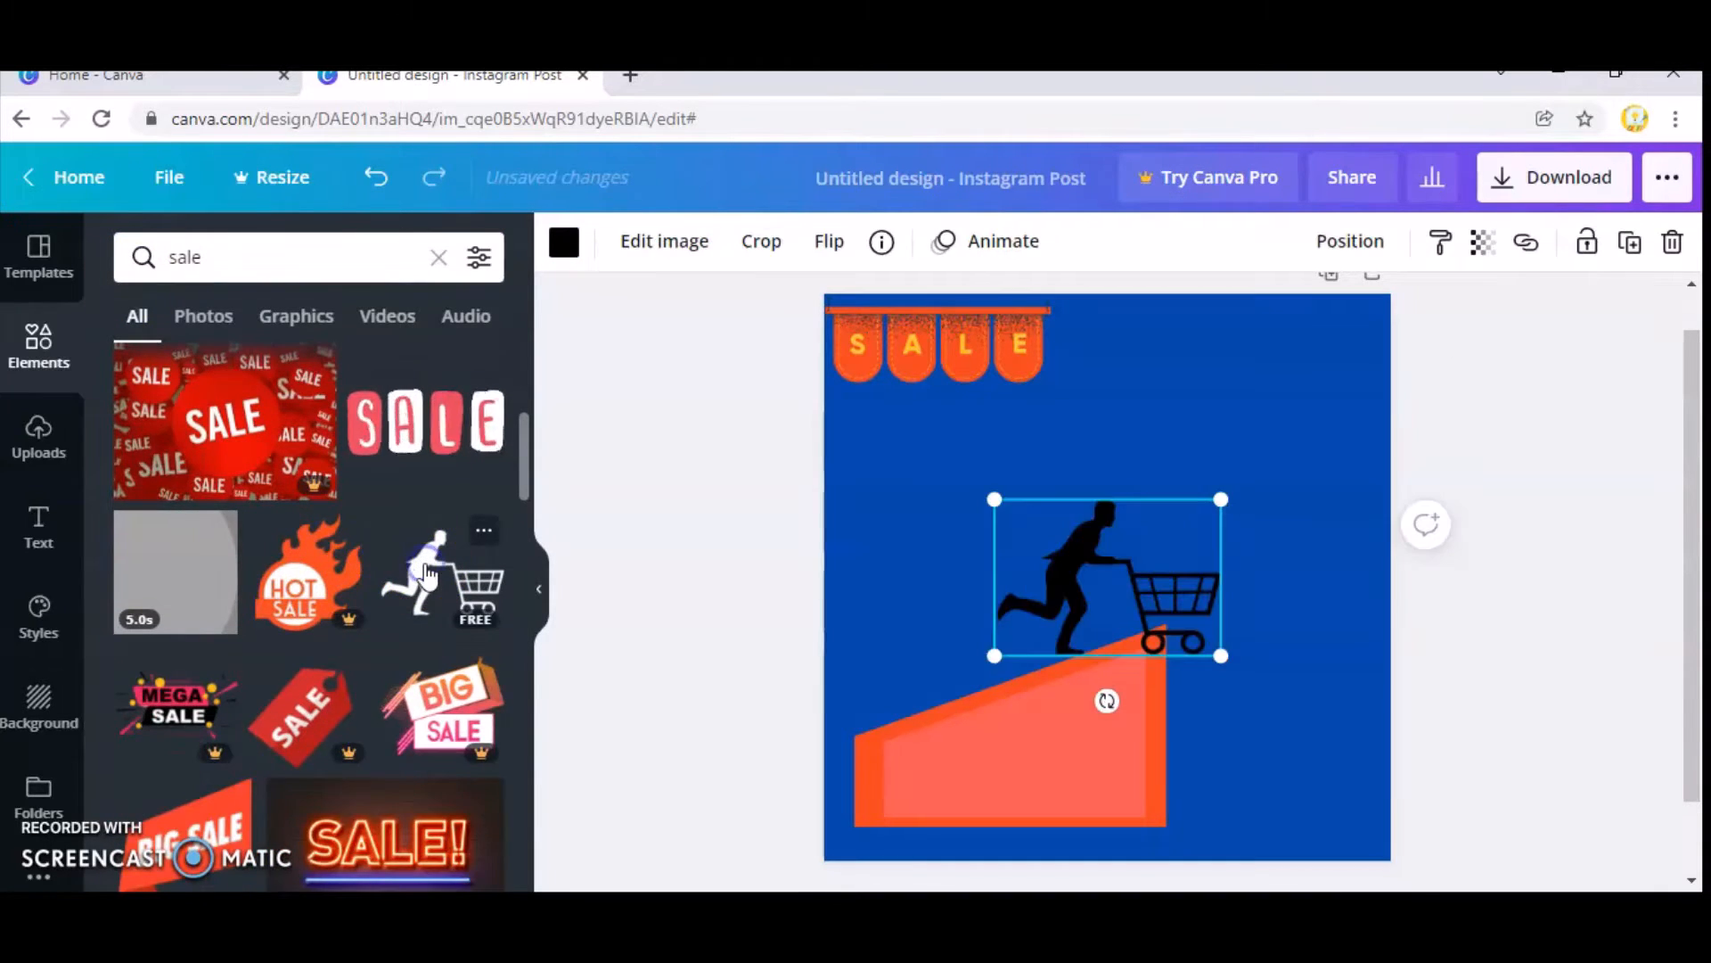
pyautogui.moveTo(1040, 600); pyautogui.dragTo(901, 603)
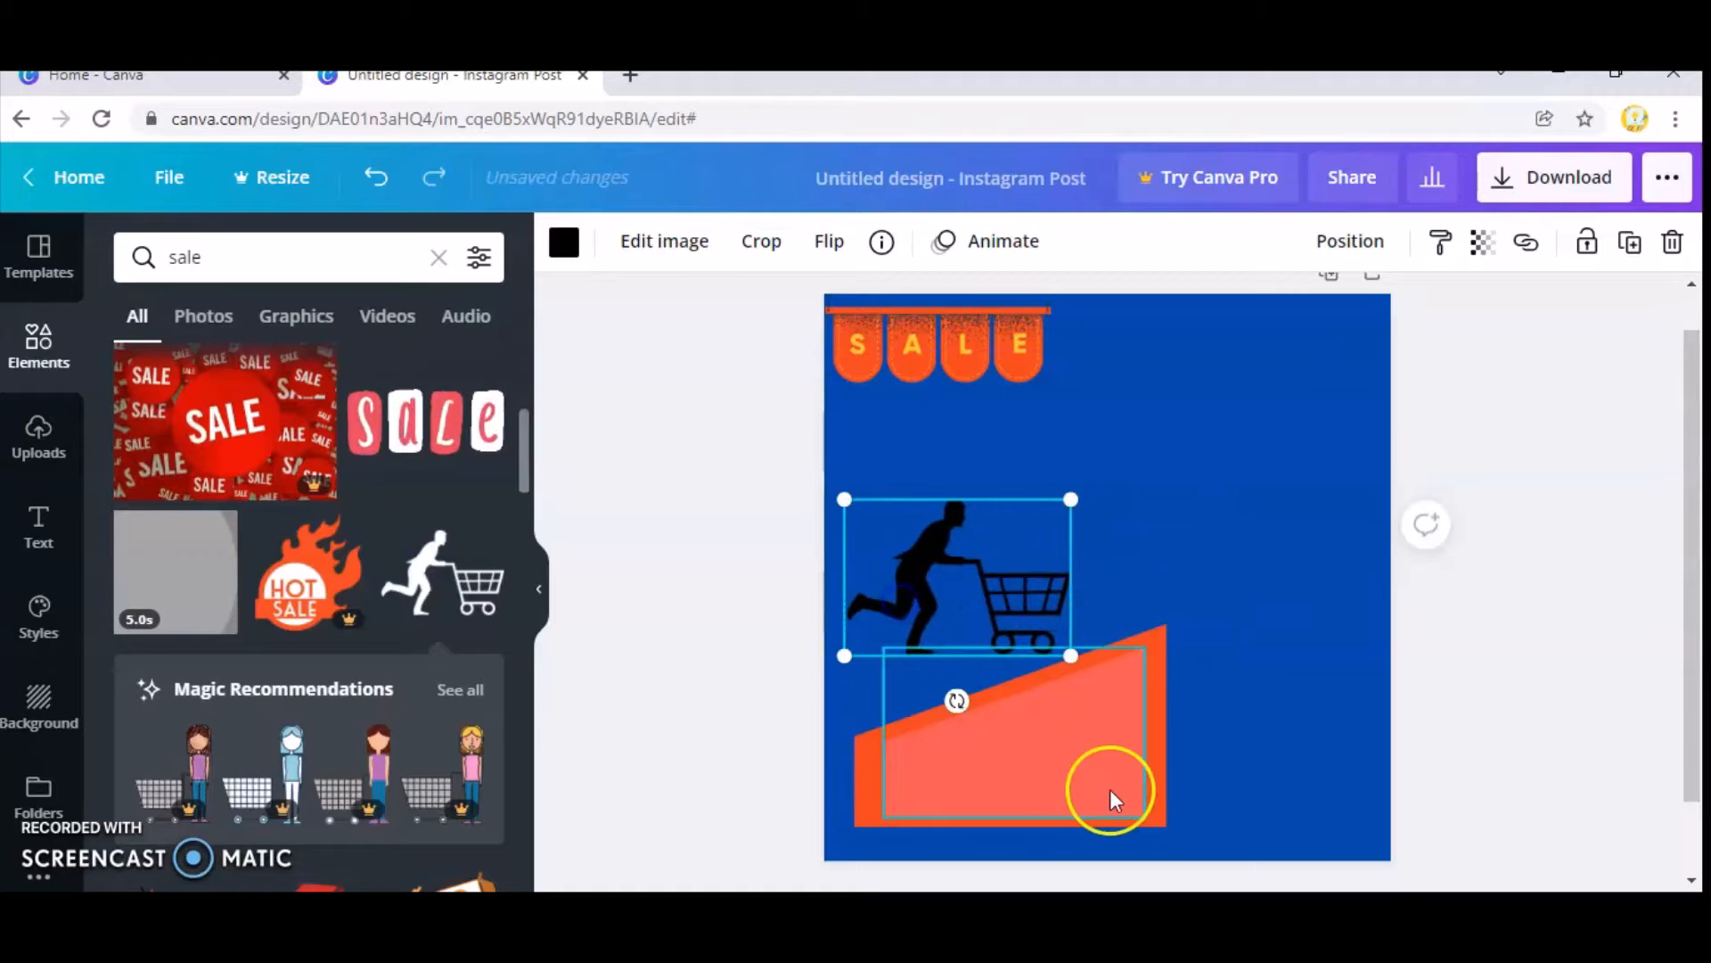
pyautogui.moveTo(949, 517); pyautogui.dragTo(929, 400)
# Group the orange and coral sloped blocks and shrink the group in the page's lower-left area.
pyautogui.moveTo(1013, 629); pyautogui.dragTo(1100, 816)
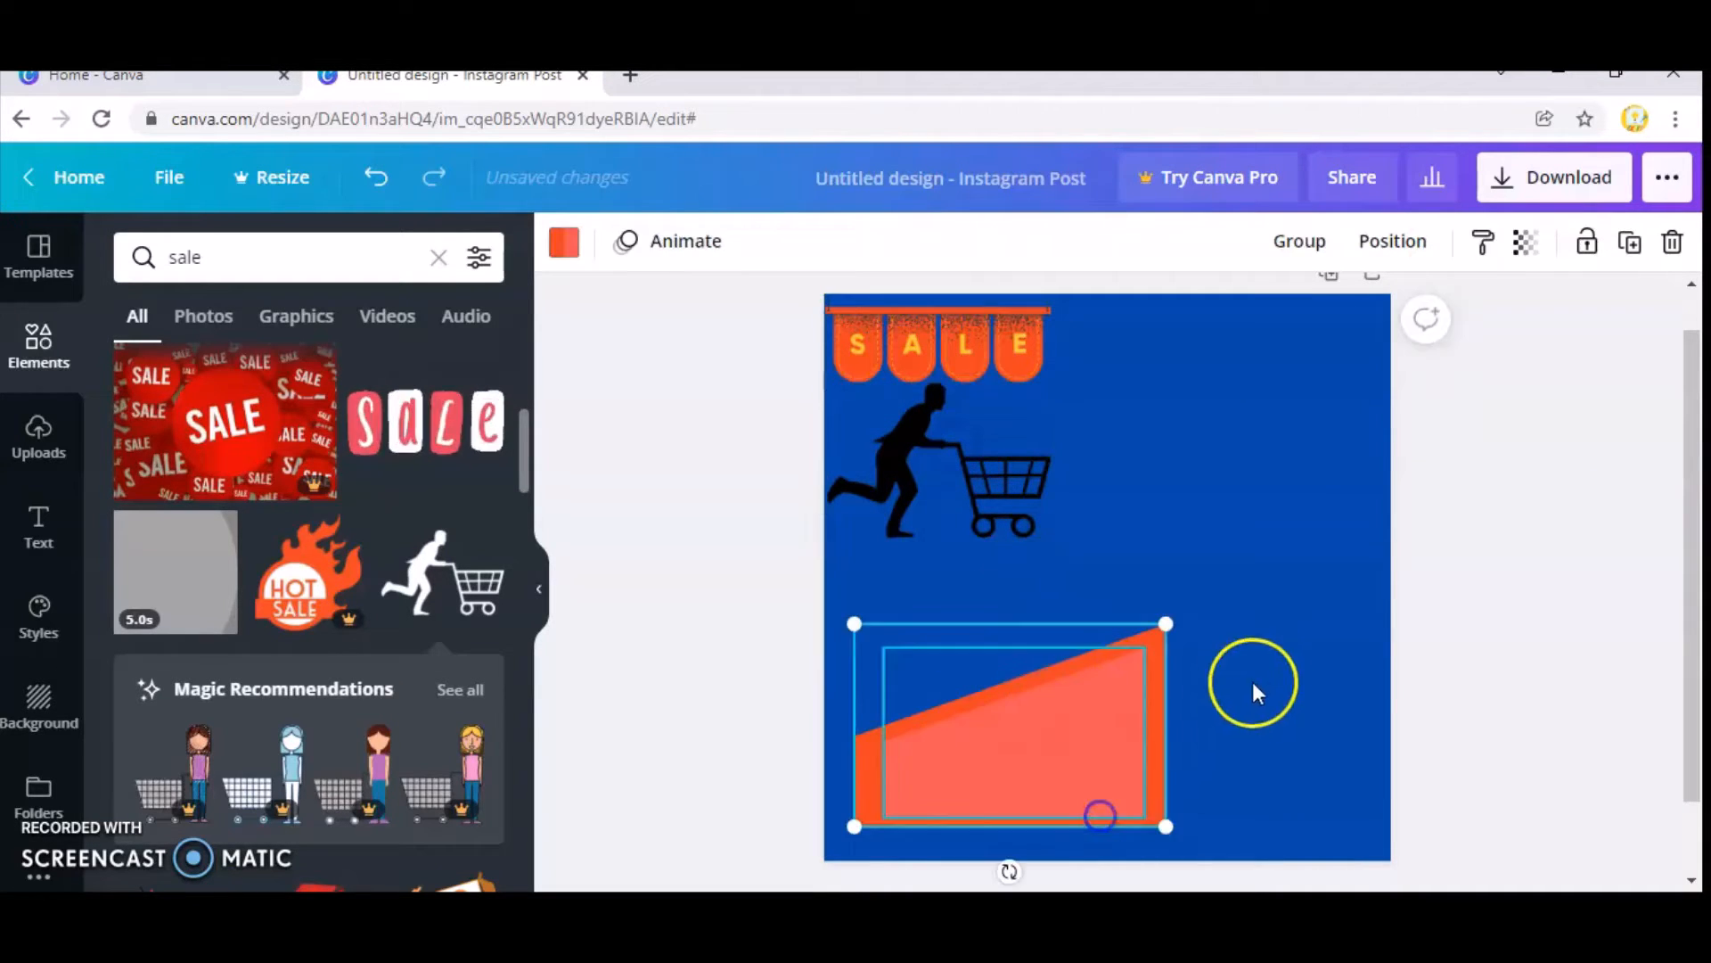
pyautogui.click(1303, 241)
pyautogui.moveTo(1165, 624); pyautogui.dragTo(1038, 747)
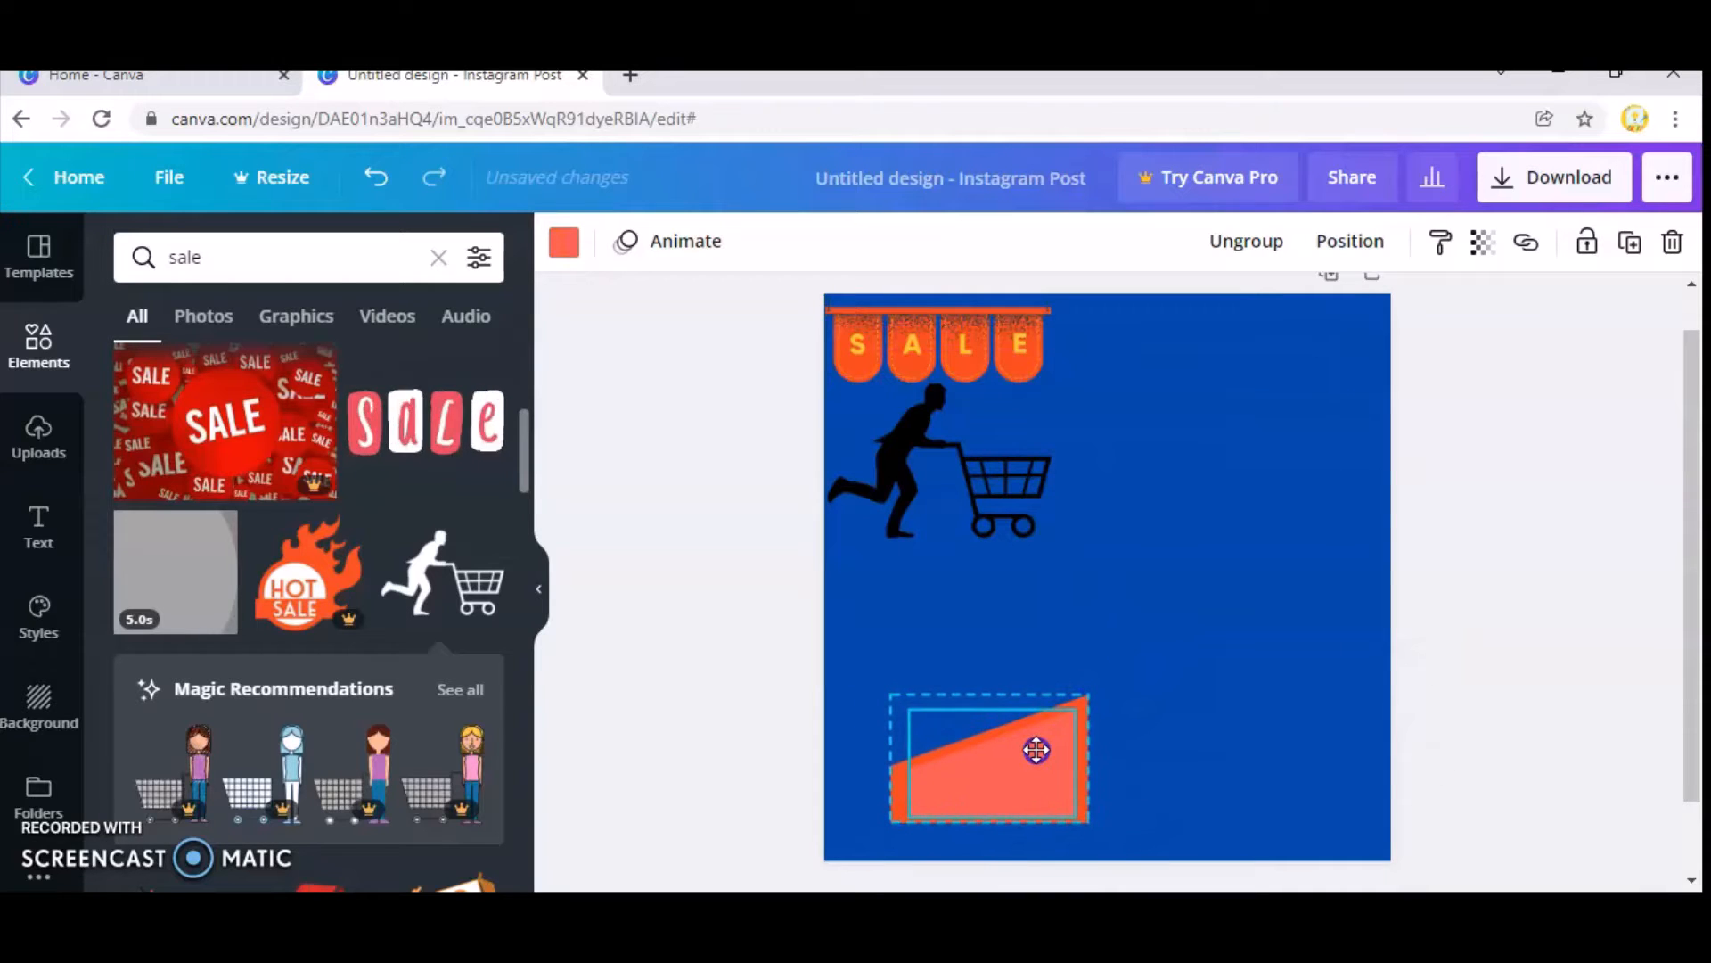
# Shrink the running shopper silhouette, tilt it to match the slope, and place it on the block's sloped edge.
pyautogui.moveTo(986, 520); pyautogui.dragTo(998, 570)
pyautogui.click(903, 473)
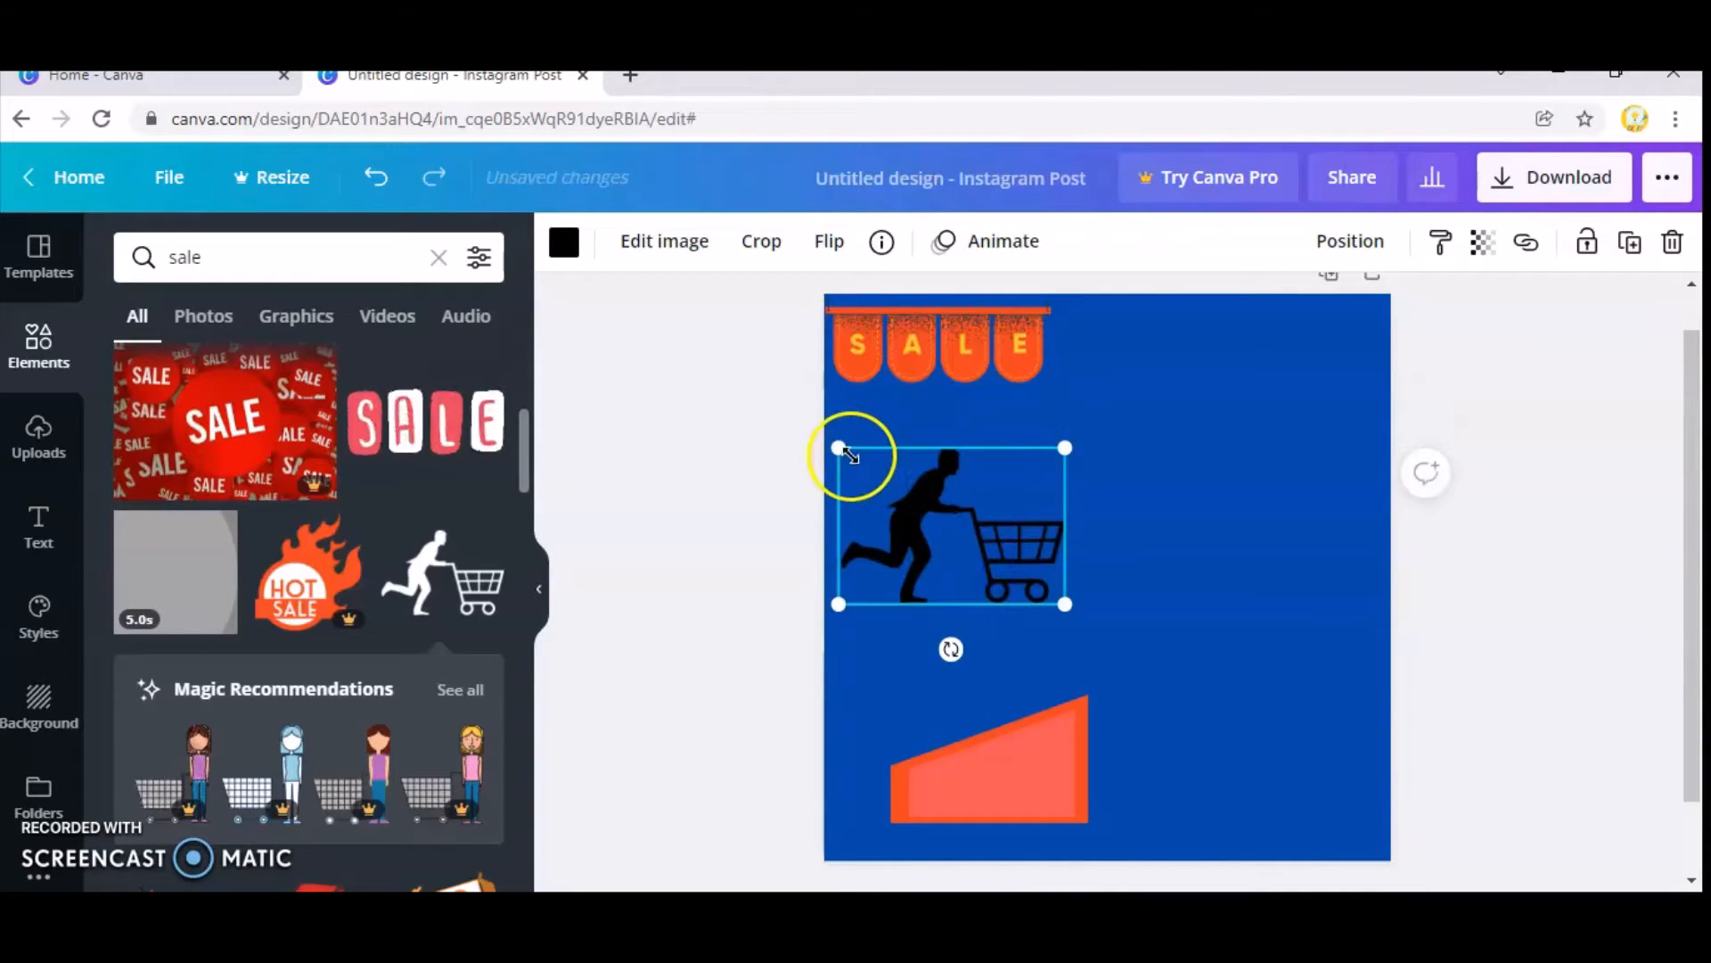
pyautogui.moveTo(849, 454); pyautogui.dragTo(936, 547)
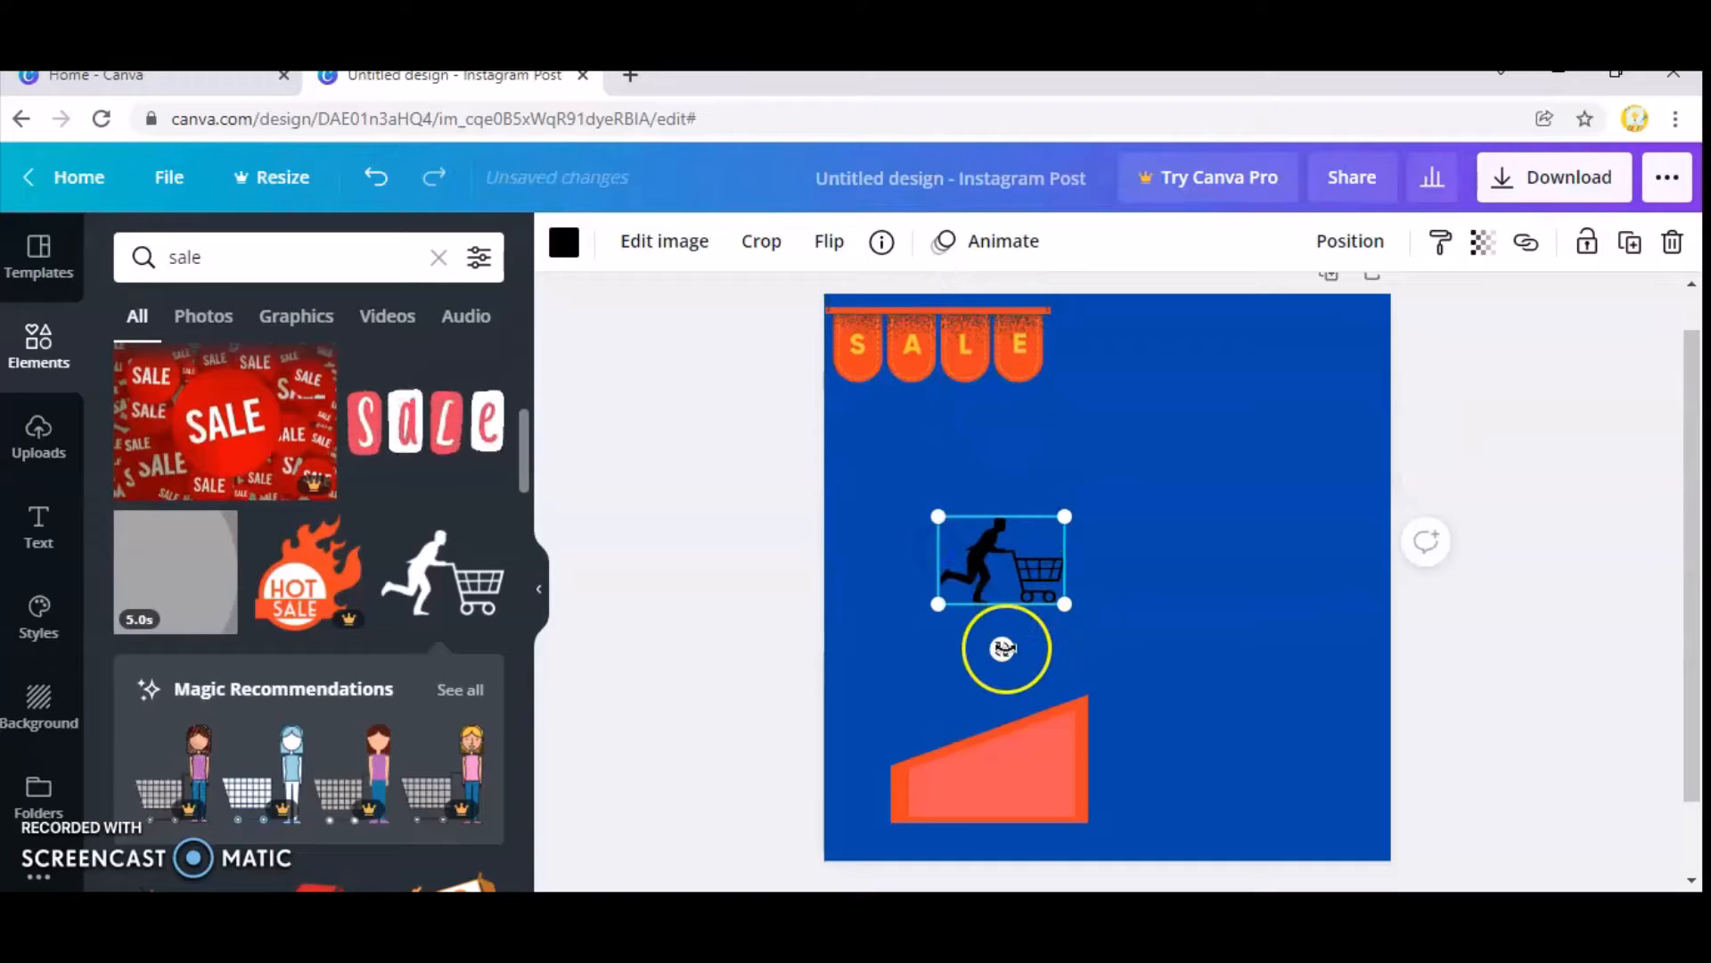
pyautogui.moveTo(1004, 648); pyautogui.dragTo(1044, 635)
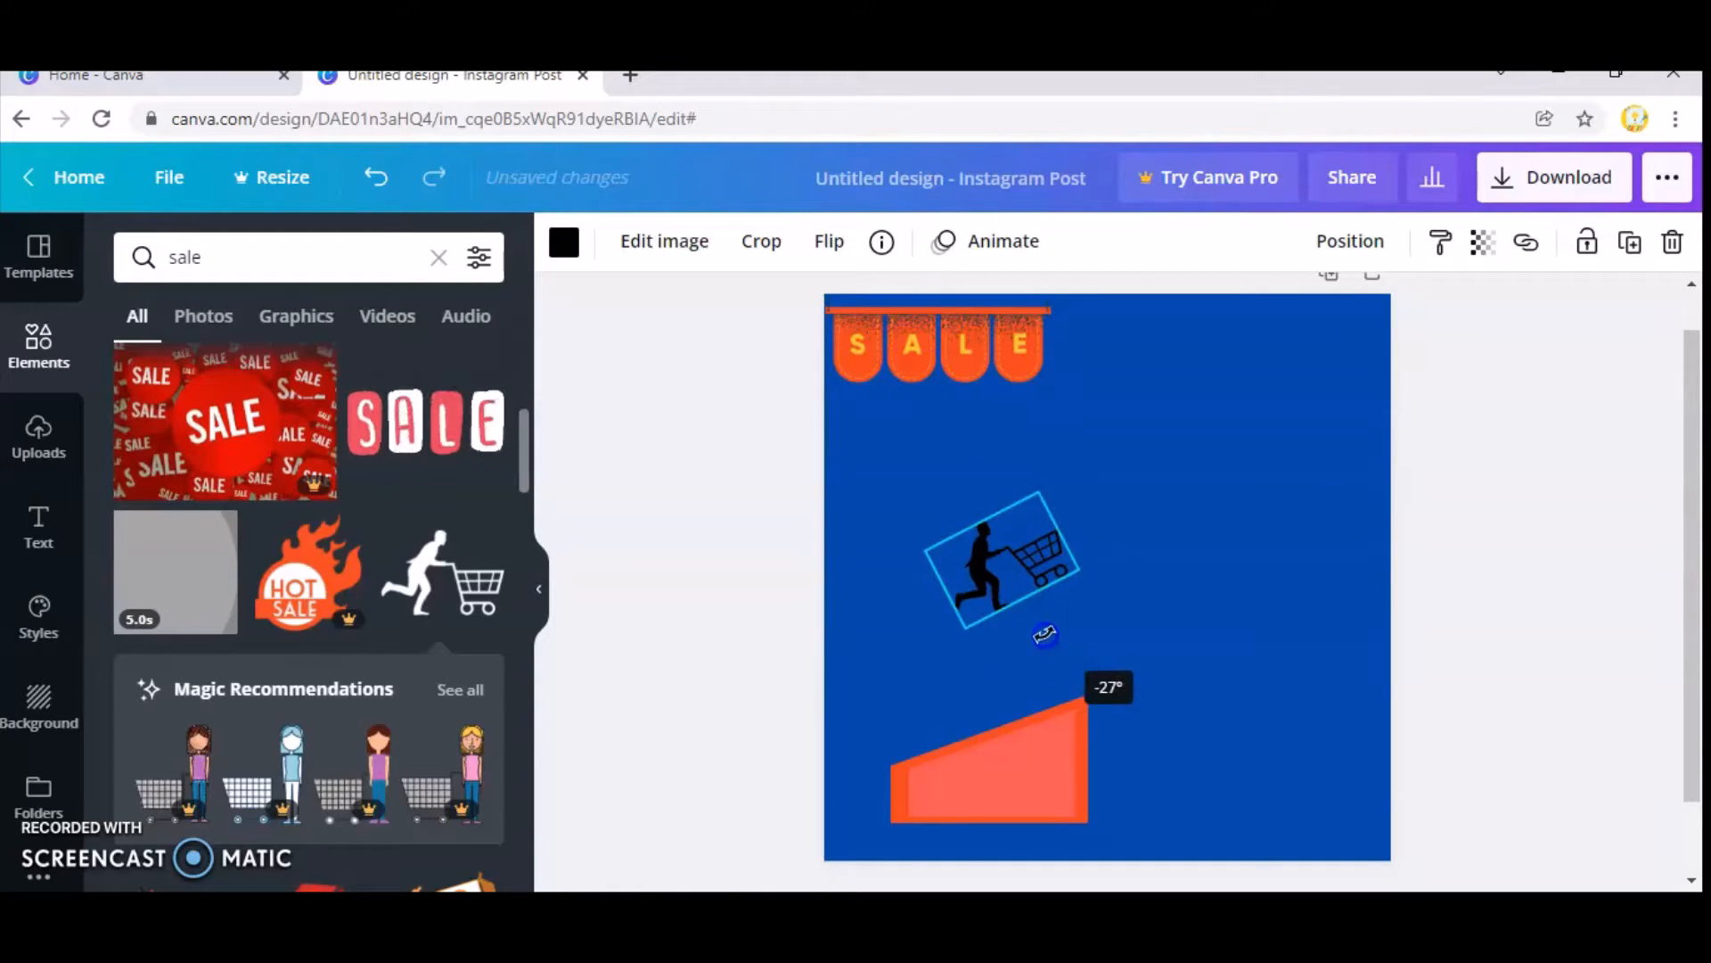
pyautogui.moveTo(1033, 574); pyautogui.dragTo(950, 714)
pyautogui.moveTo(954, 773); pyautogui.dragTo(957, 787)
pyautogui.moveTo(949, 680); pyautogui.dragTo(966, 685)
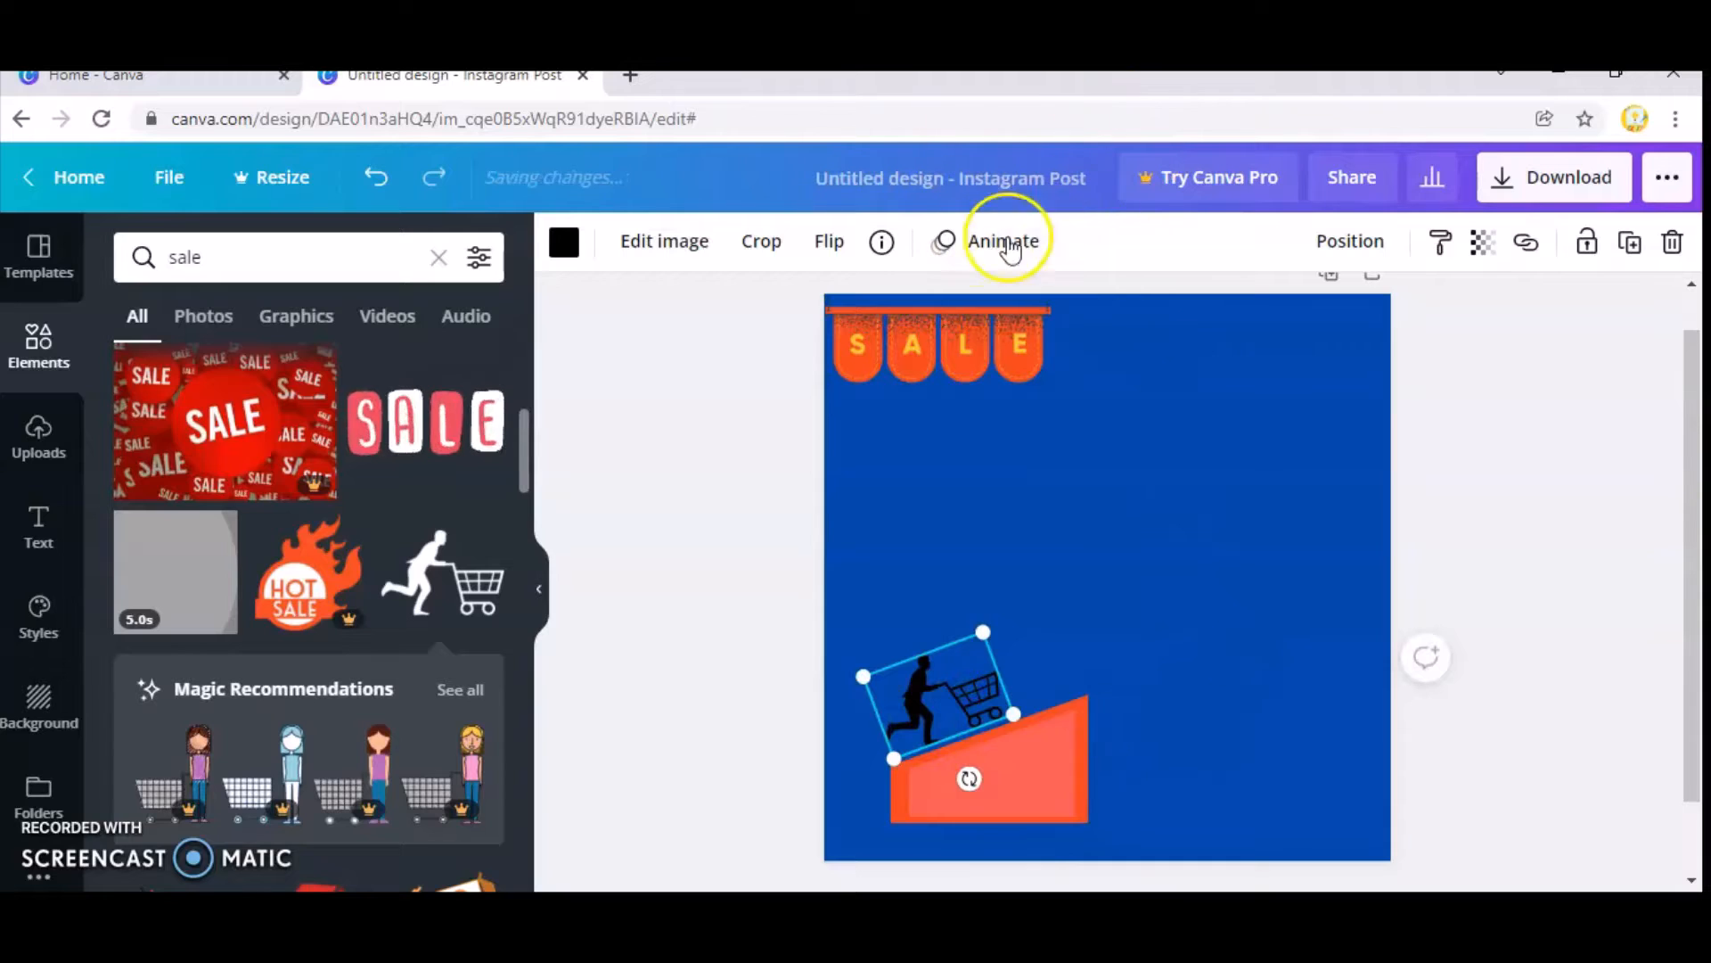
# Recolour the shopper silhouette light orange.
pyautogui.click(565, 241)
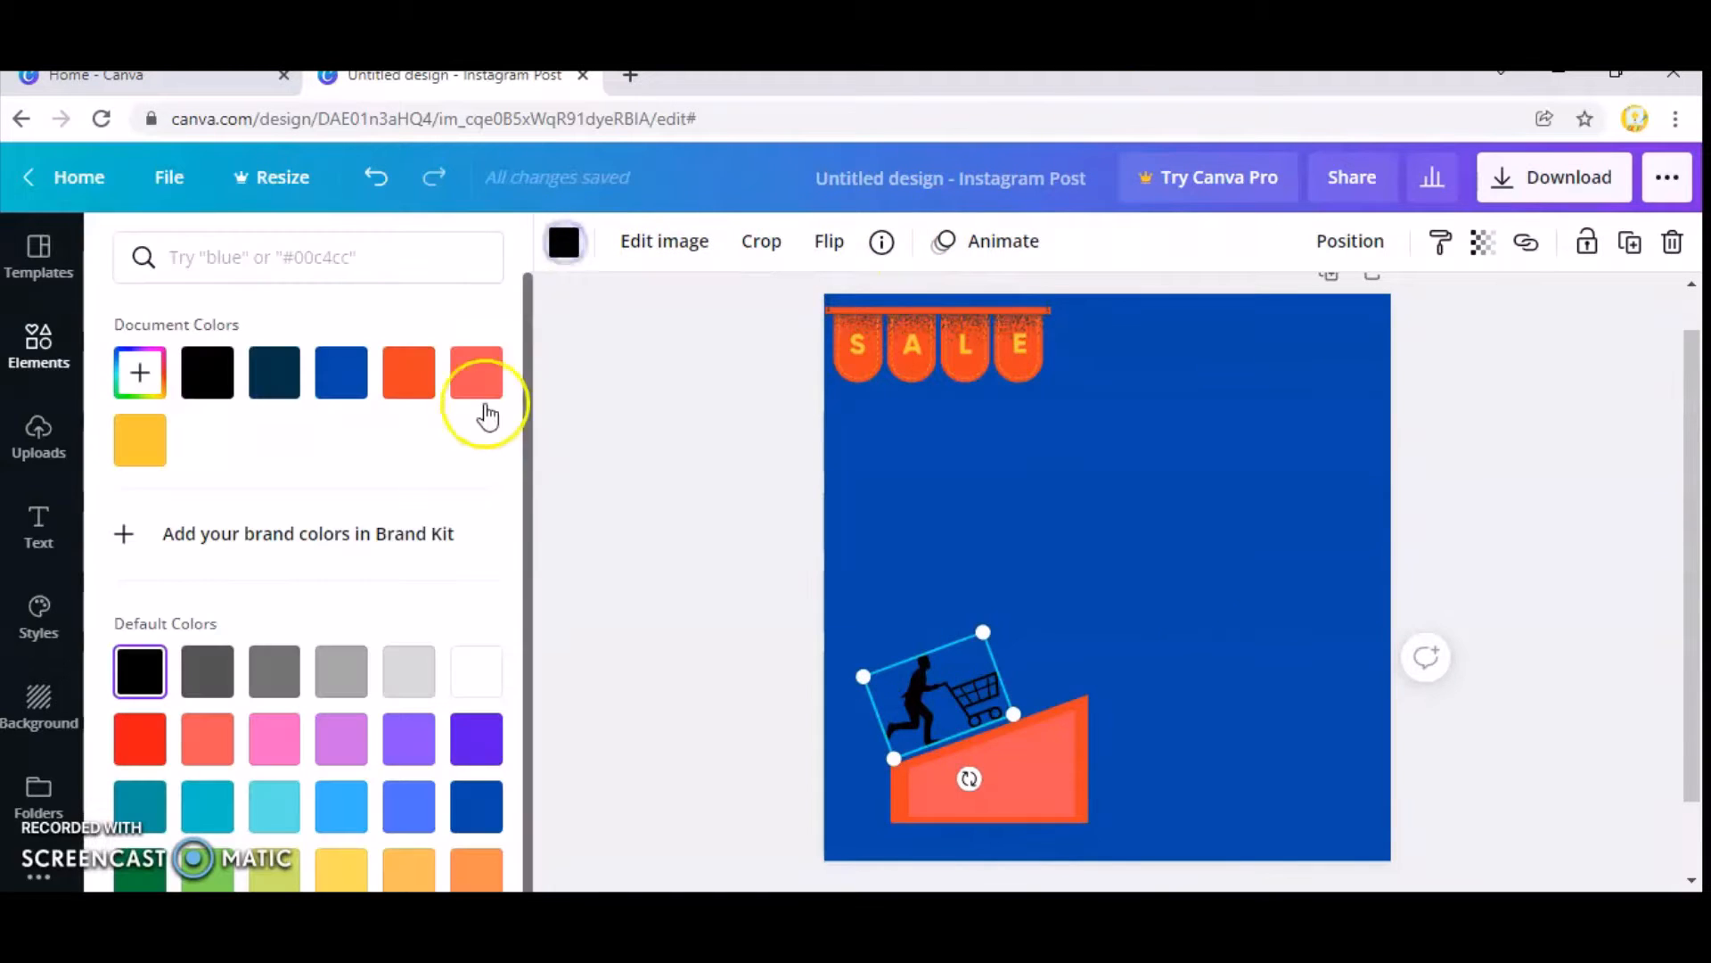
pyautogui.click(411, 866)
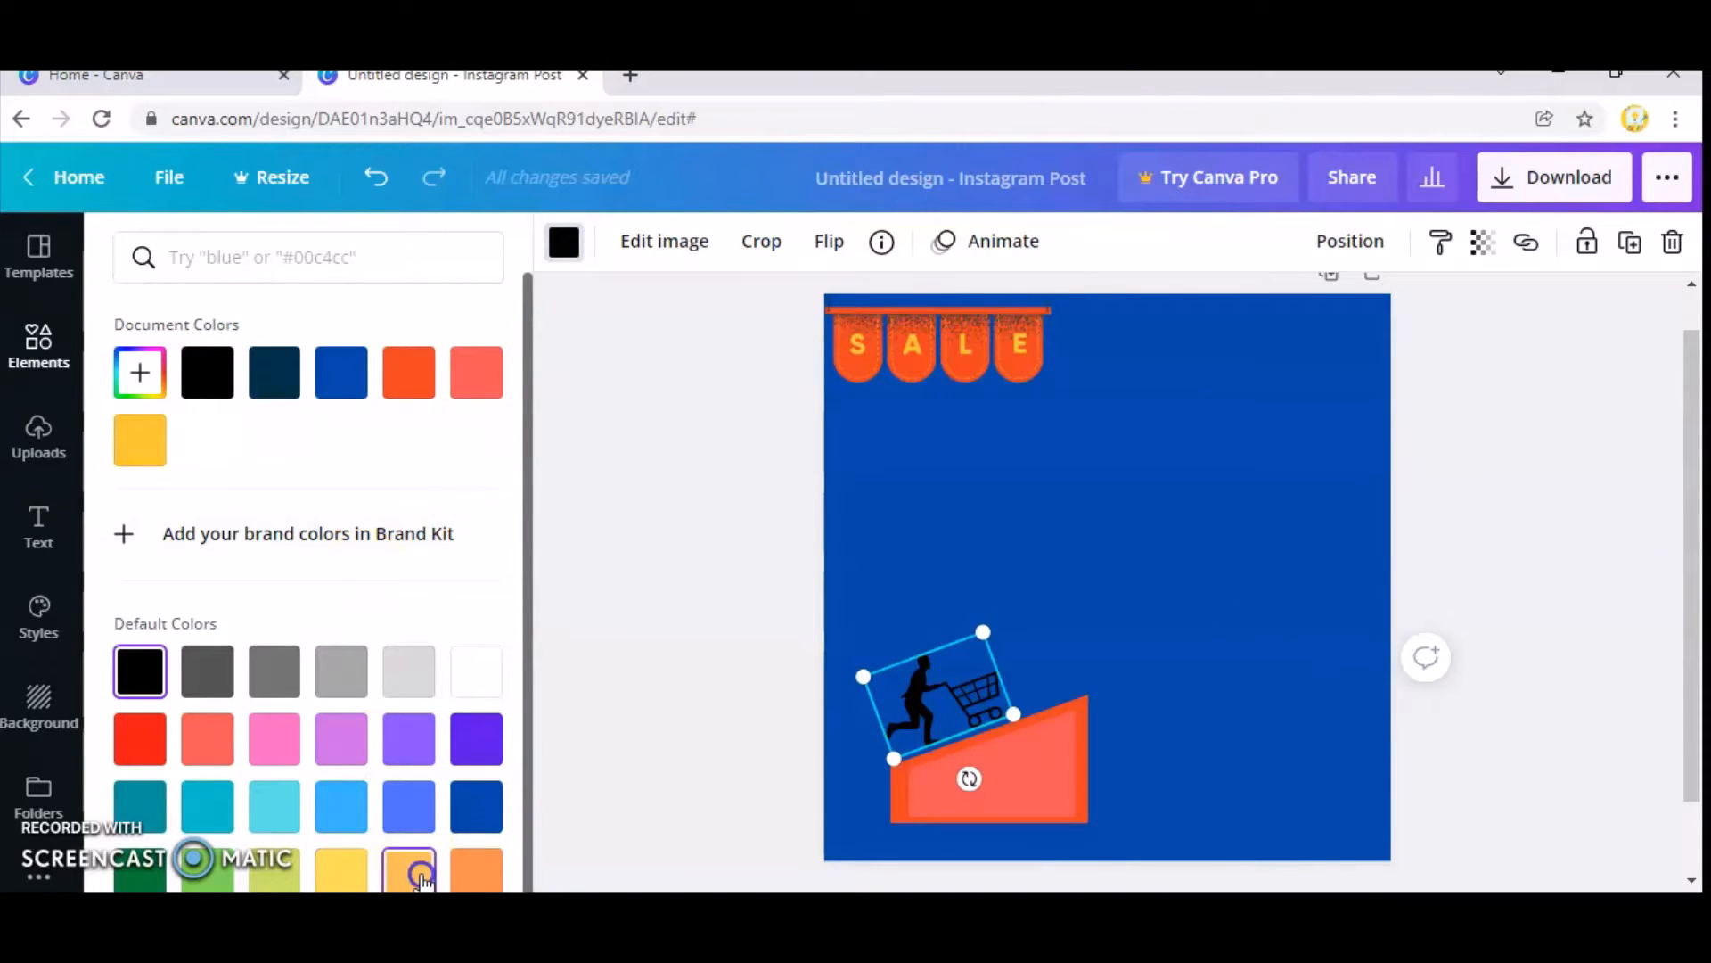
pyautogui.press('Escape')
pyautogui.click(1264, 548)
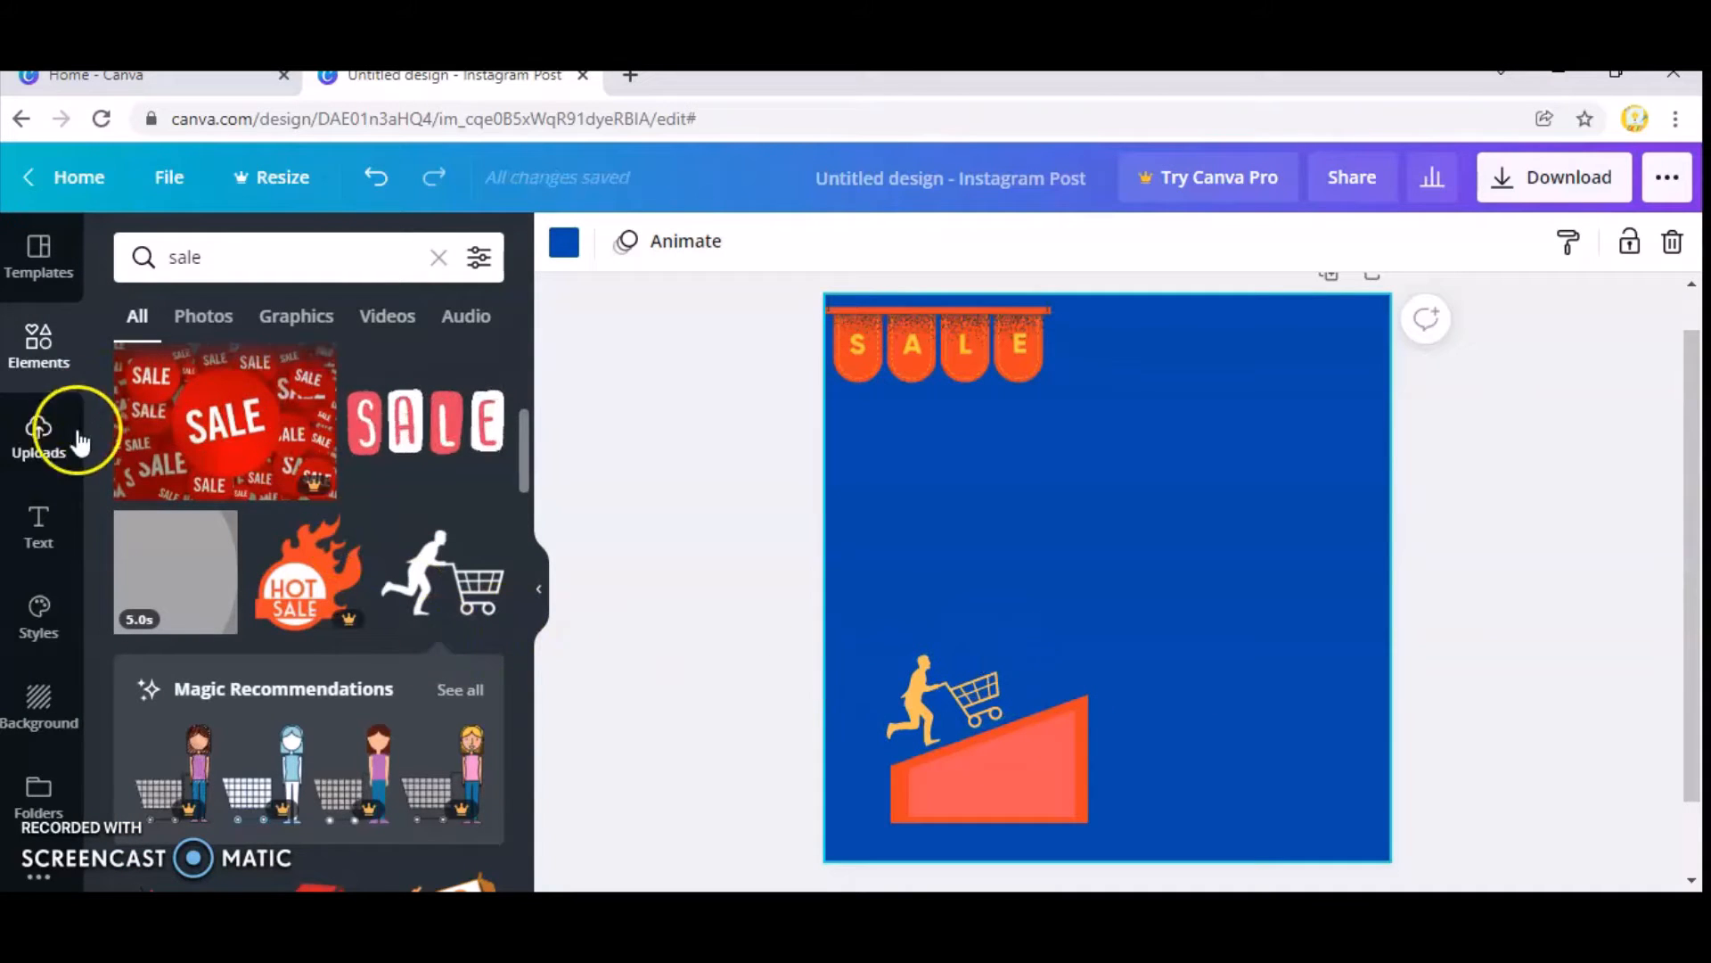
# Add the "Wild SALE" text combination and delete its "SALE" and "UP TO 50% OFF!" lines.
pyautogui.click(25, 551)
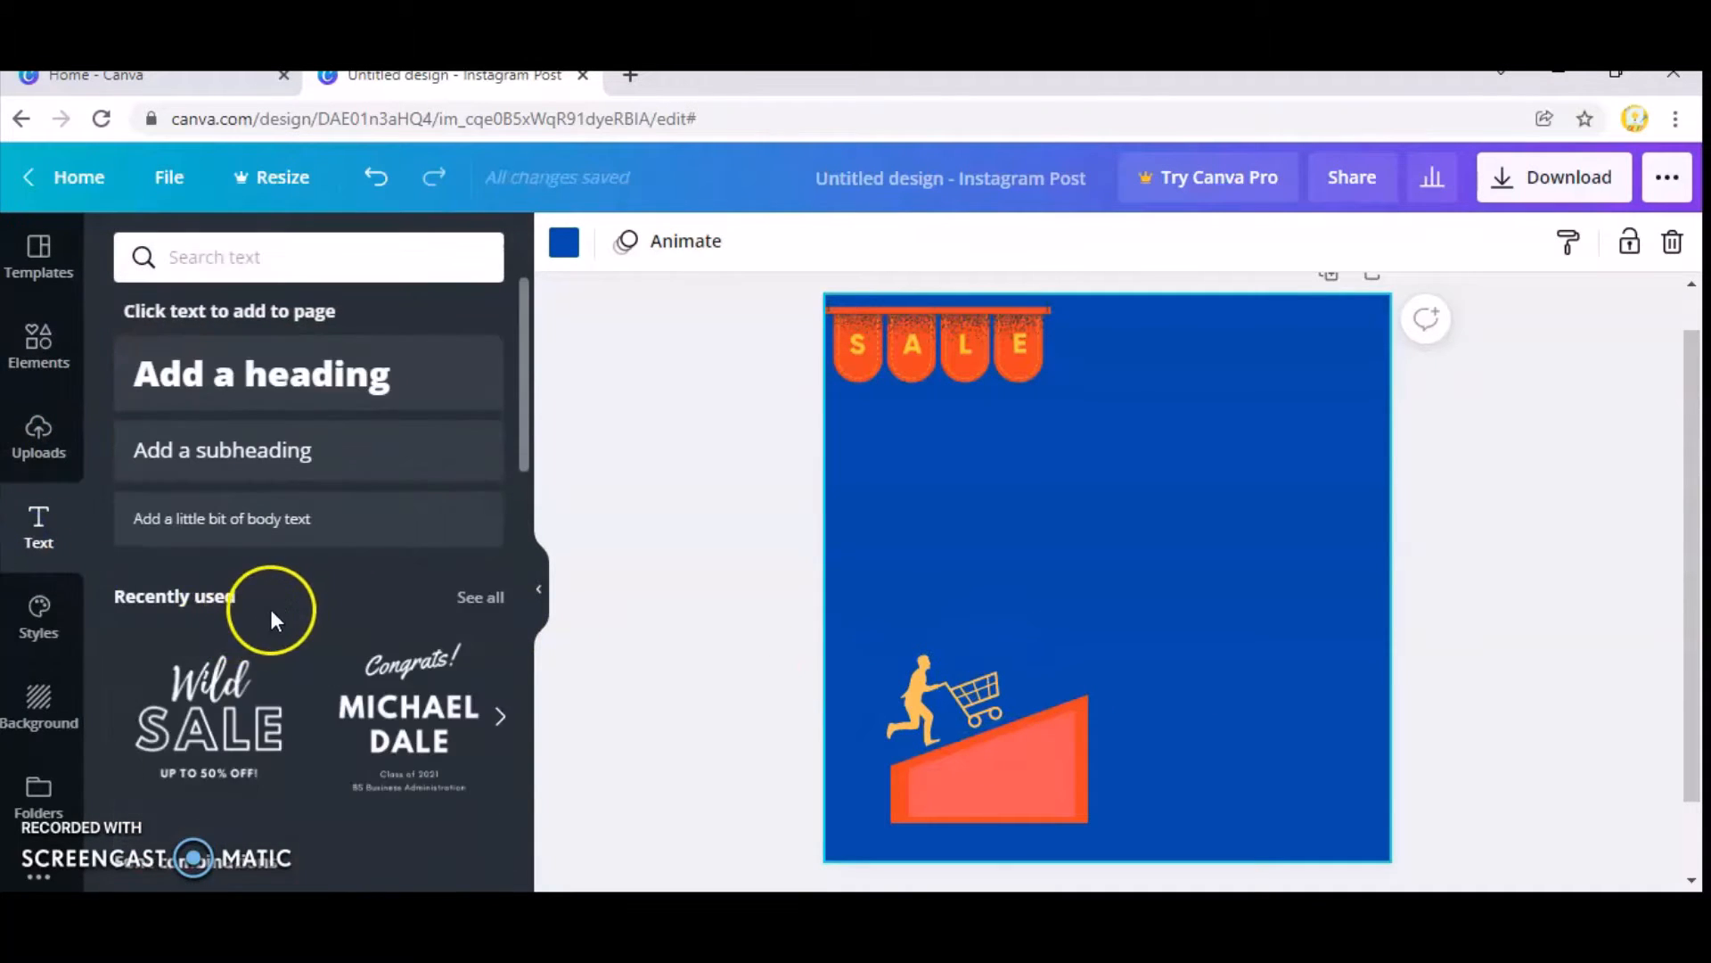
pyautogui.click(241, 756)
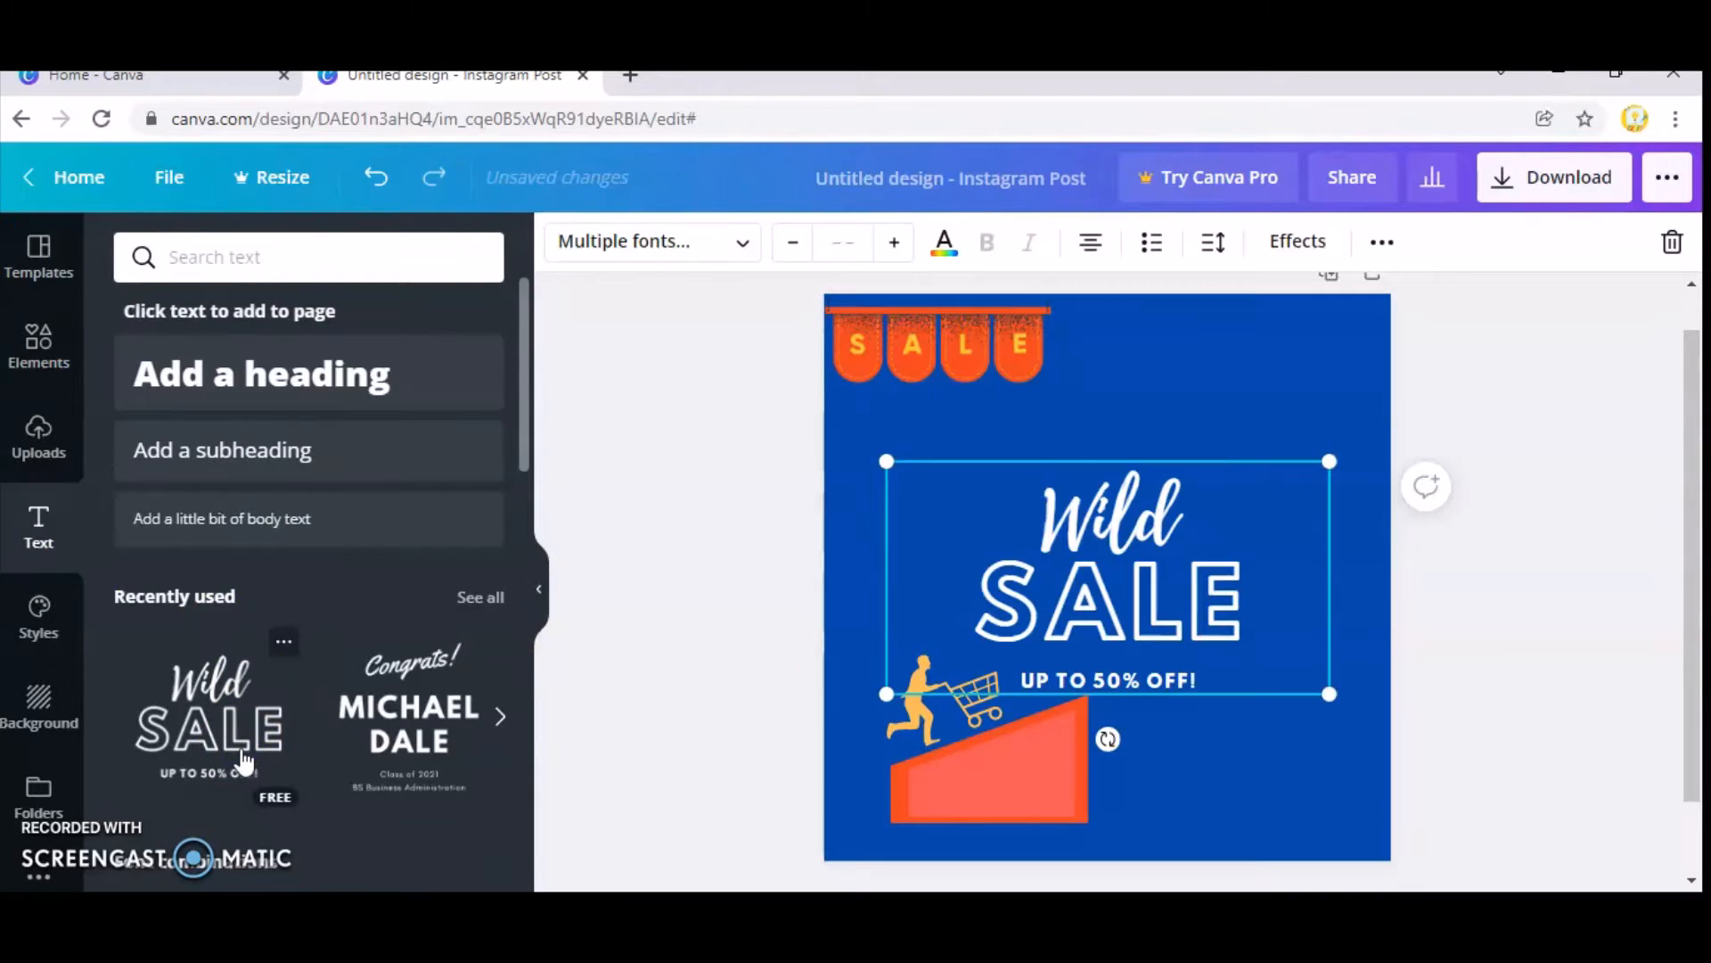
pyautogui.press('Delete')
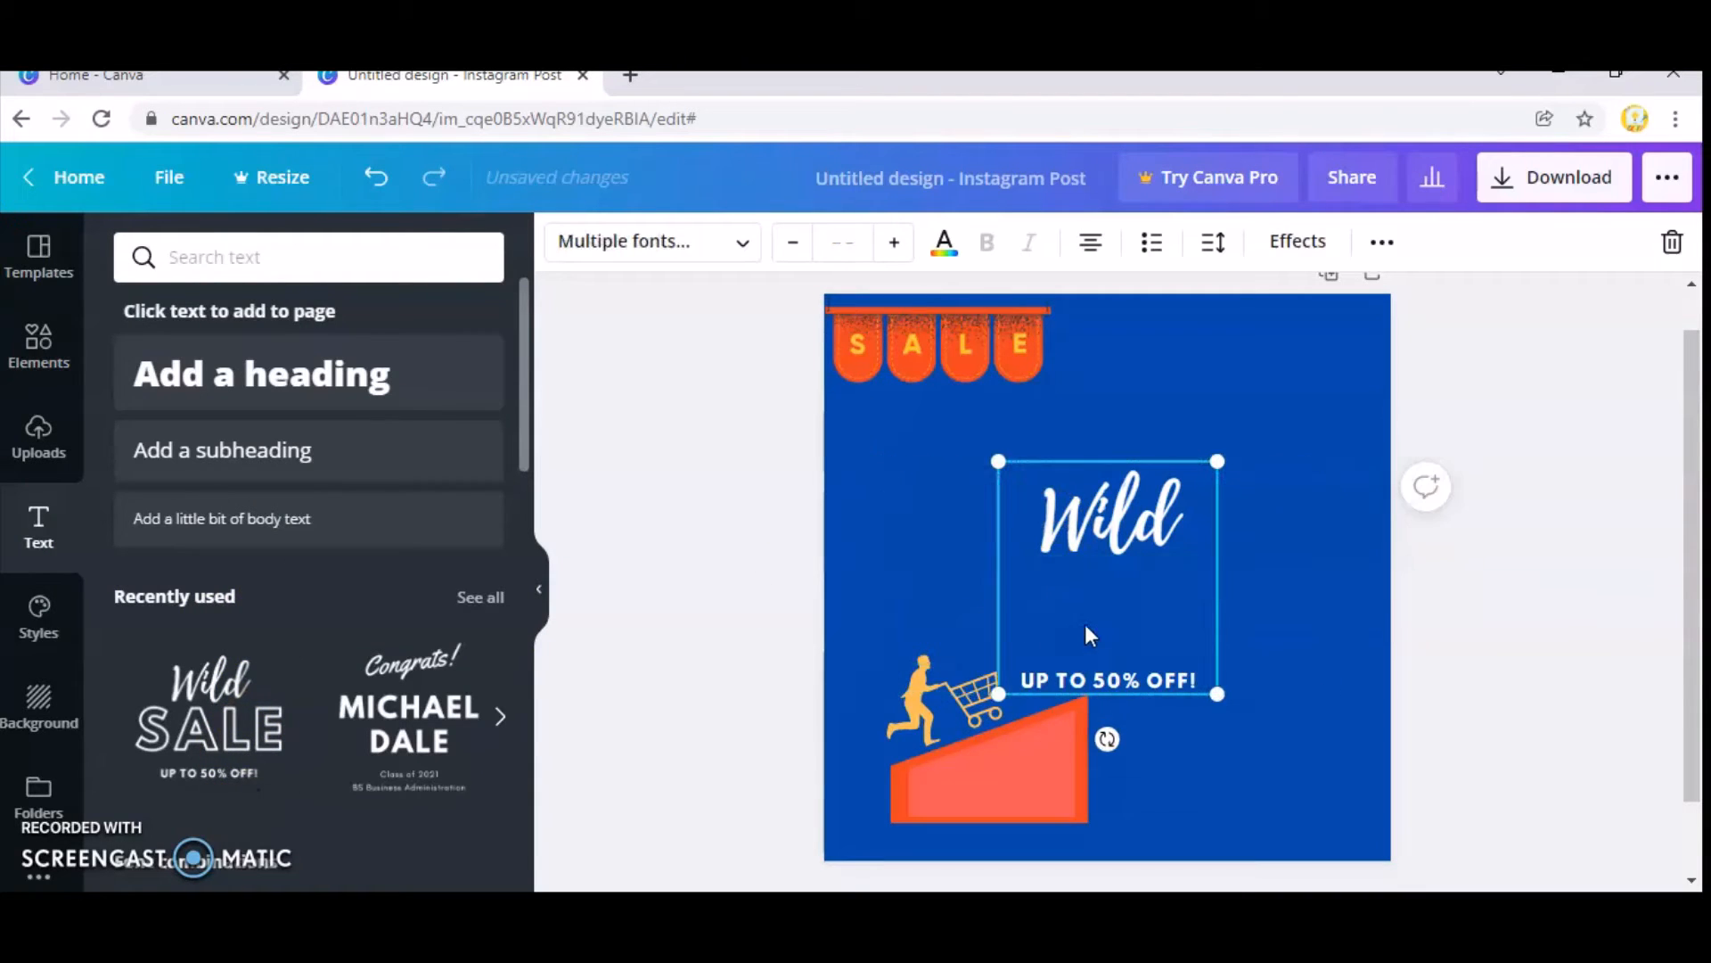
pyautogui.click(1097, 675)
pyautogui.press('Delete')
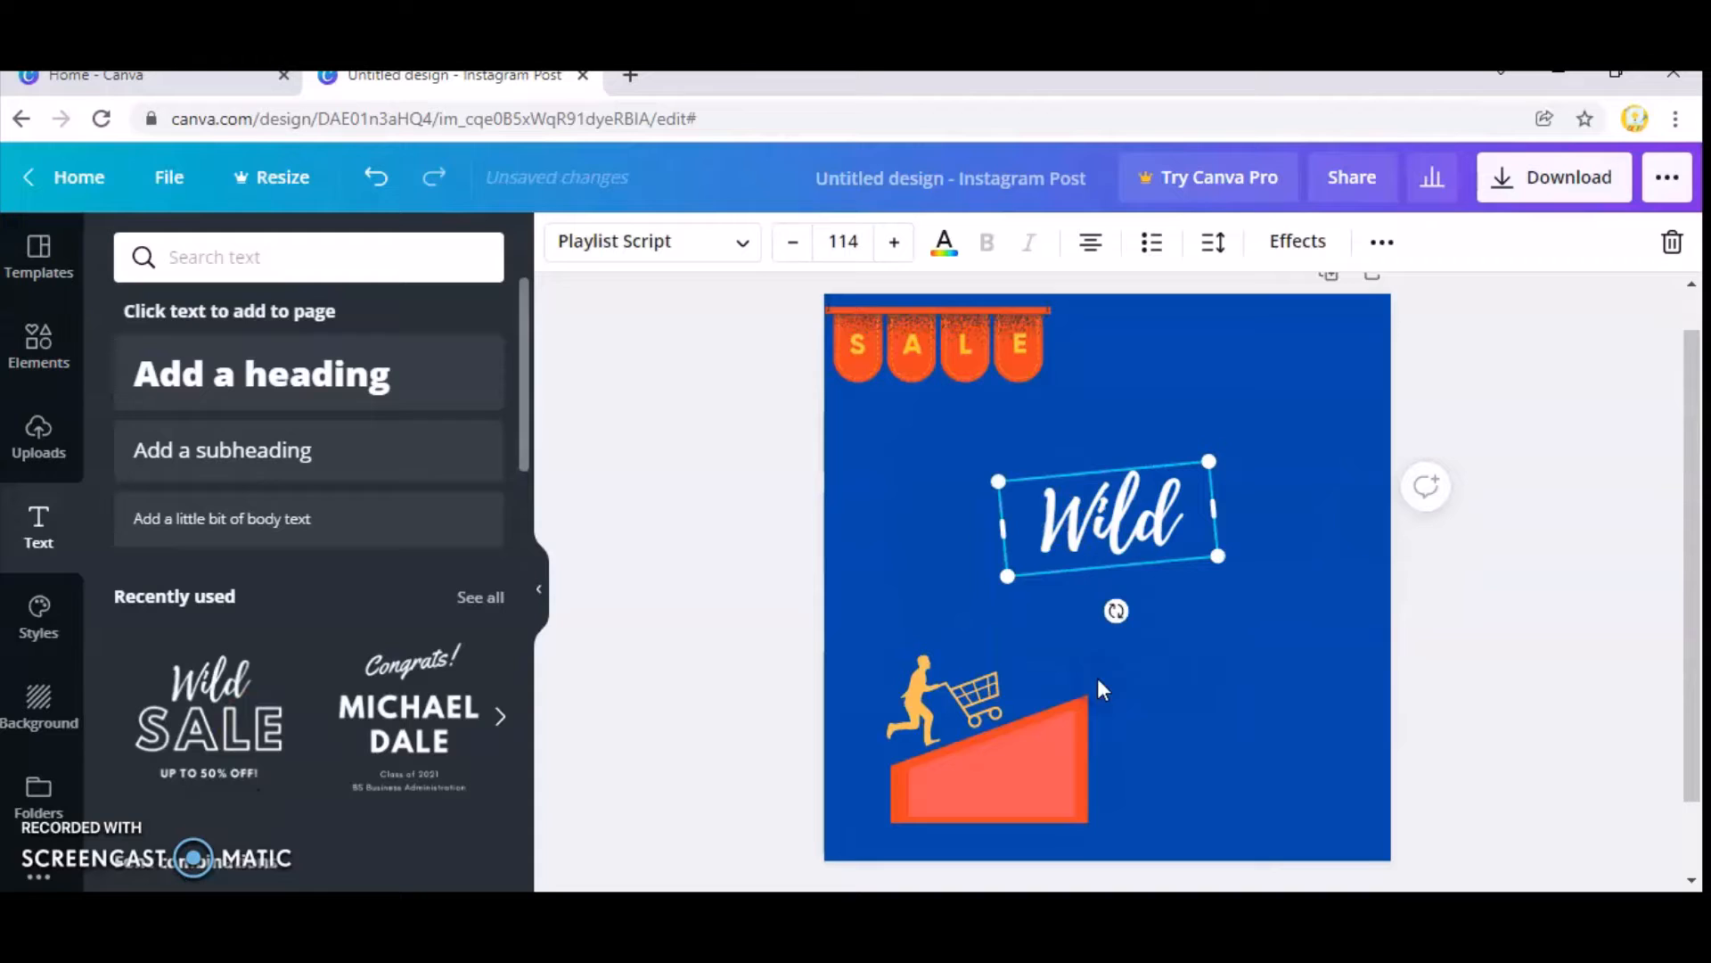
# Replace the word "Wild" with "Speedy mart" and widen the text box to about 871 so it fits on one line.
pyautogui.doubleClick(1125, 521)
pyautogui.press('Delete')
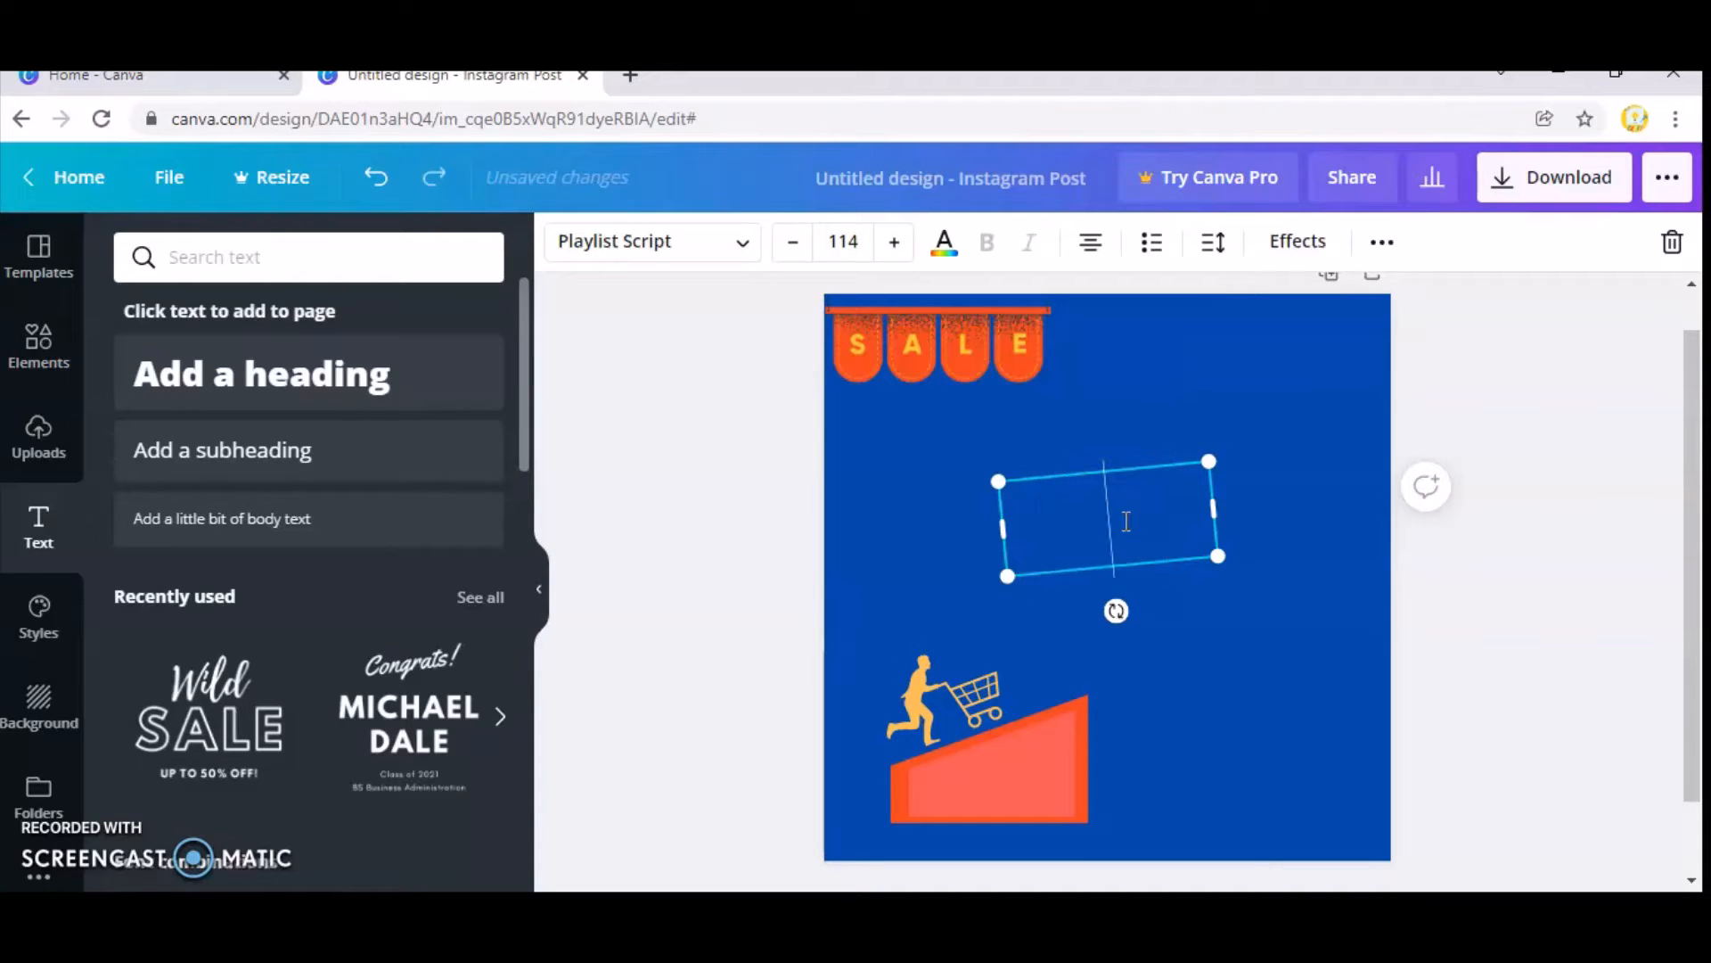
pyautogui.write('Spee')
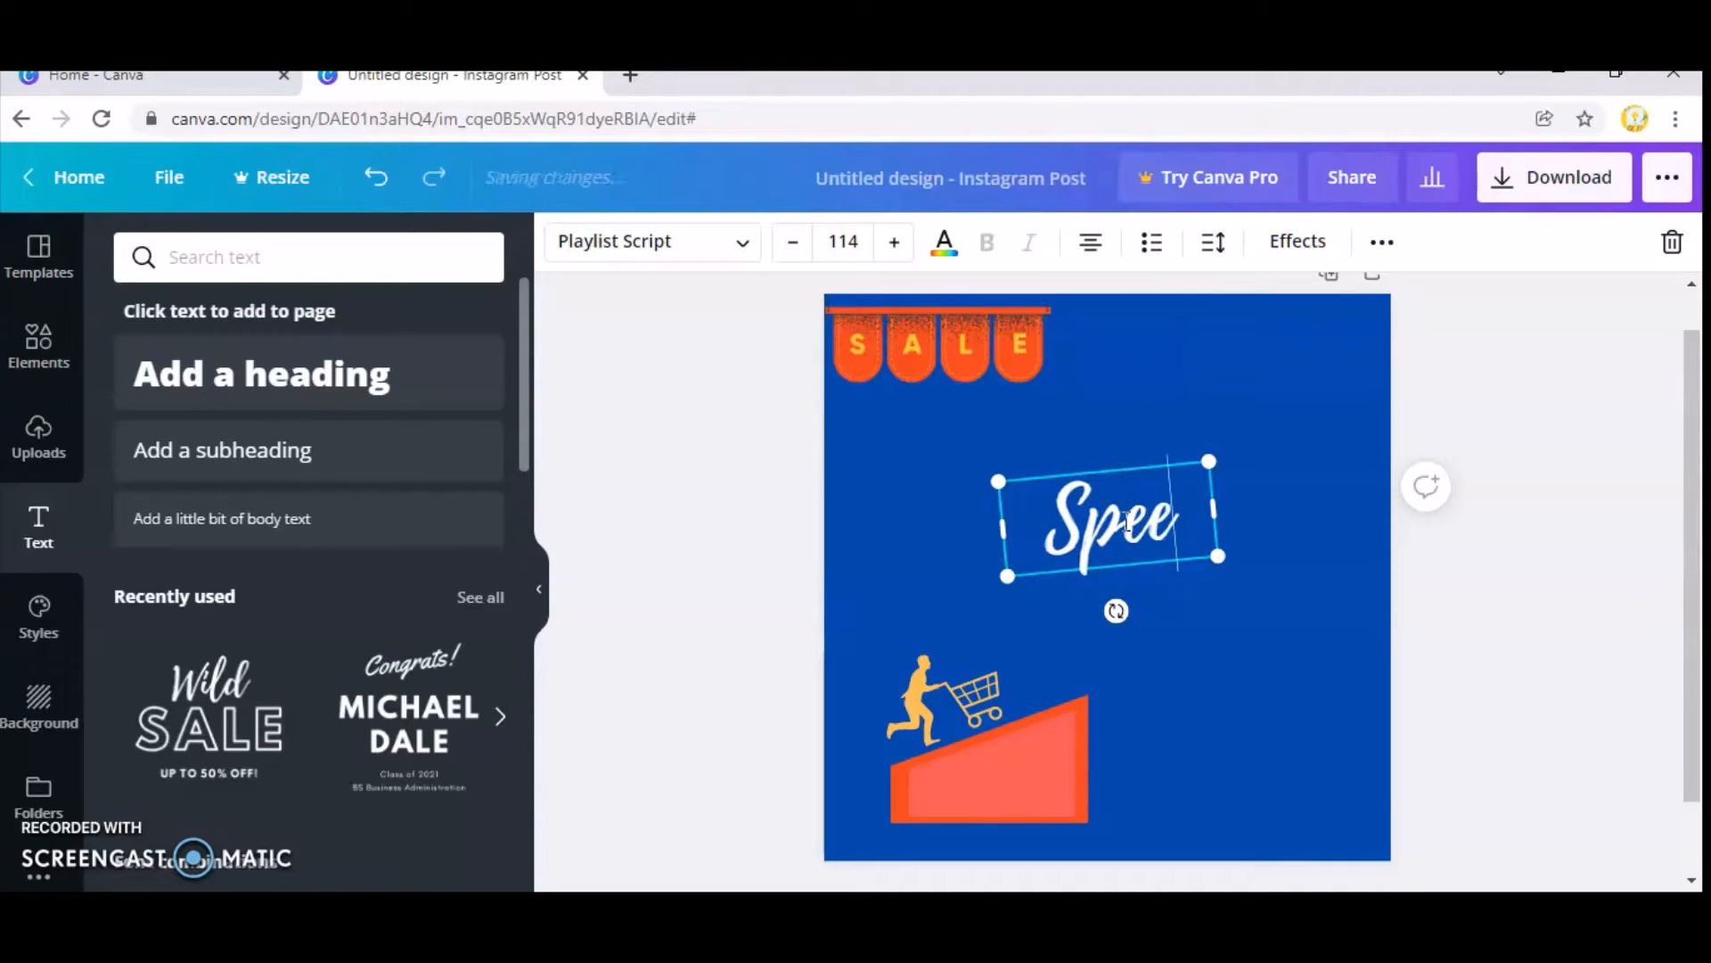
pyautogui.write('dy')
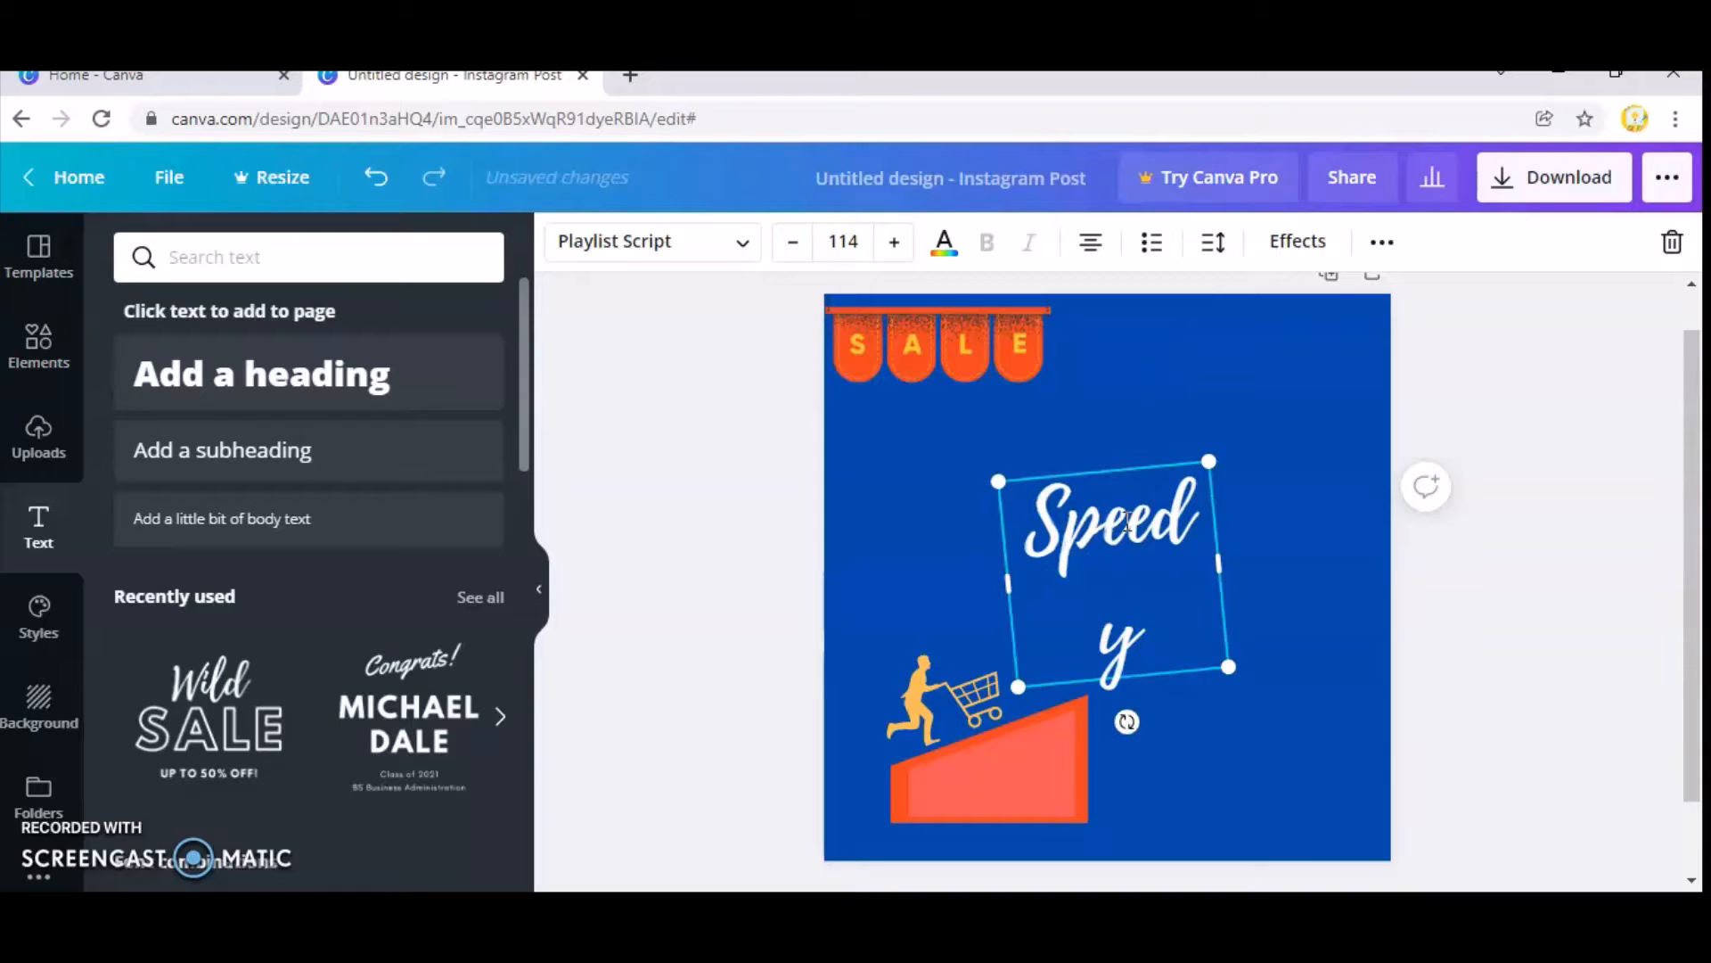
pyautogui.write(' mar')
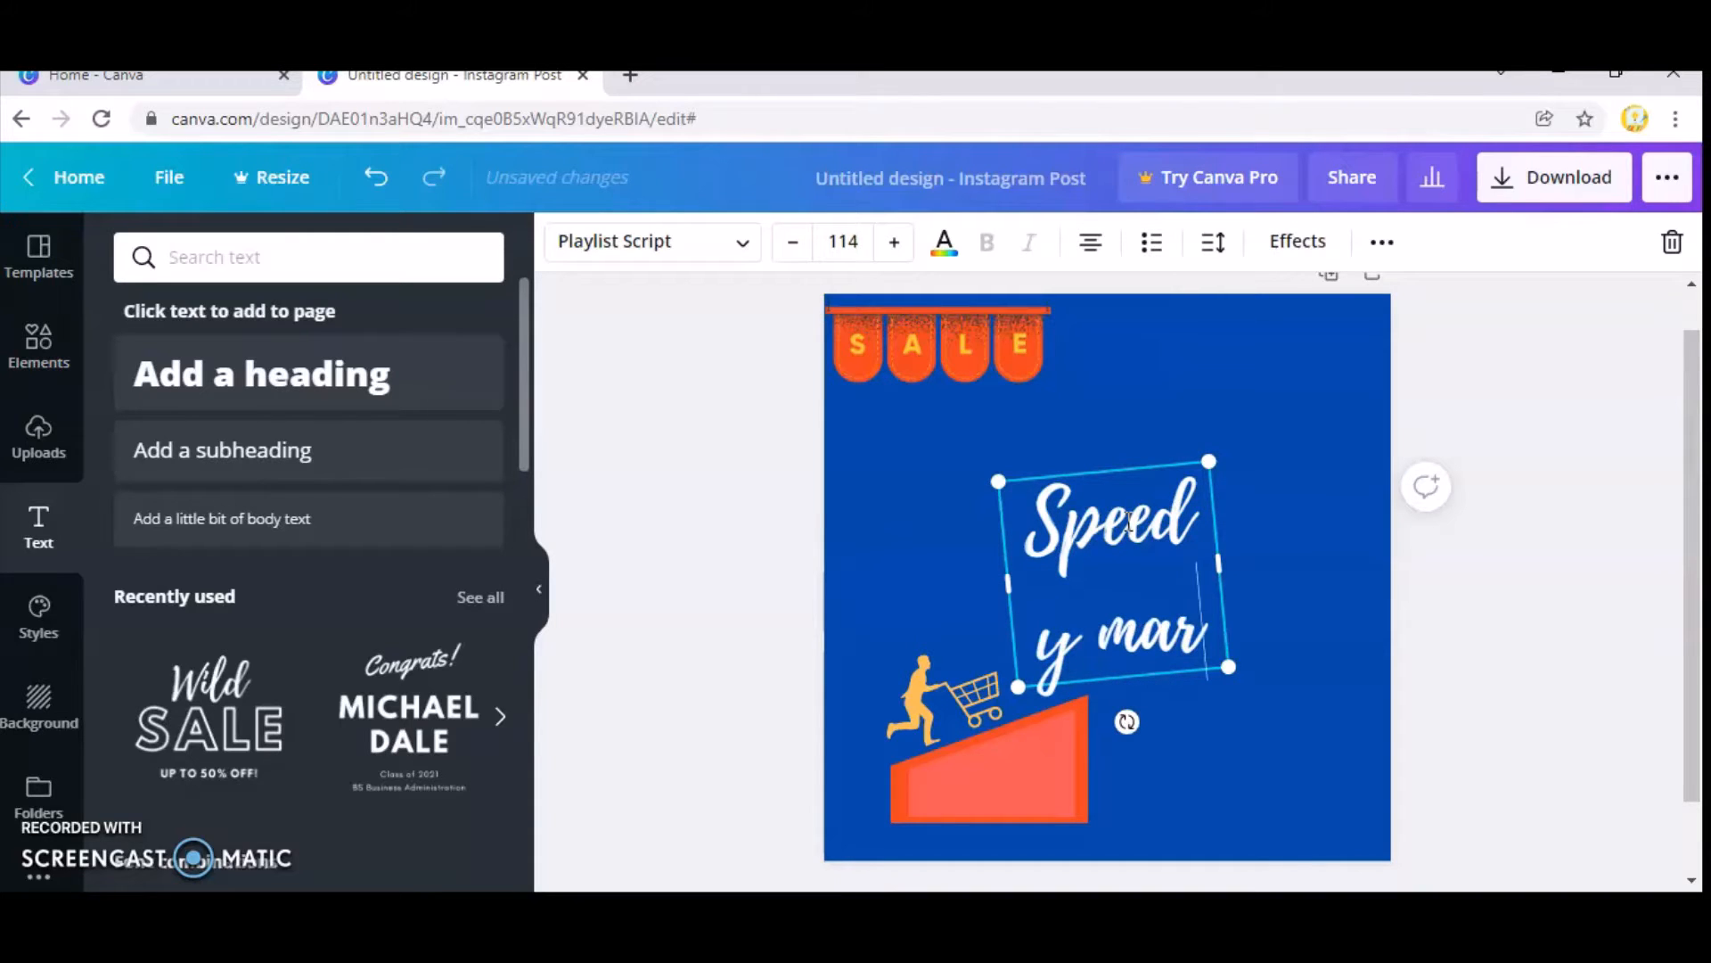
pyautogui.write('t')
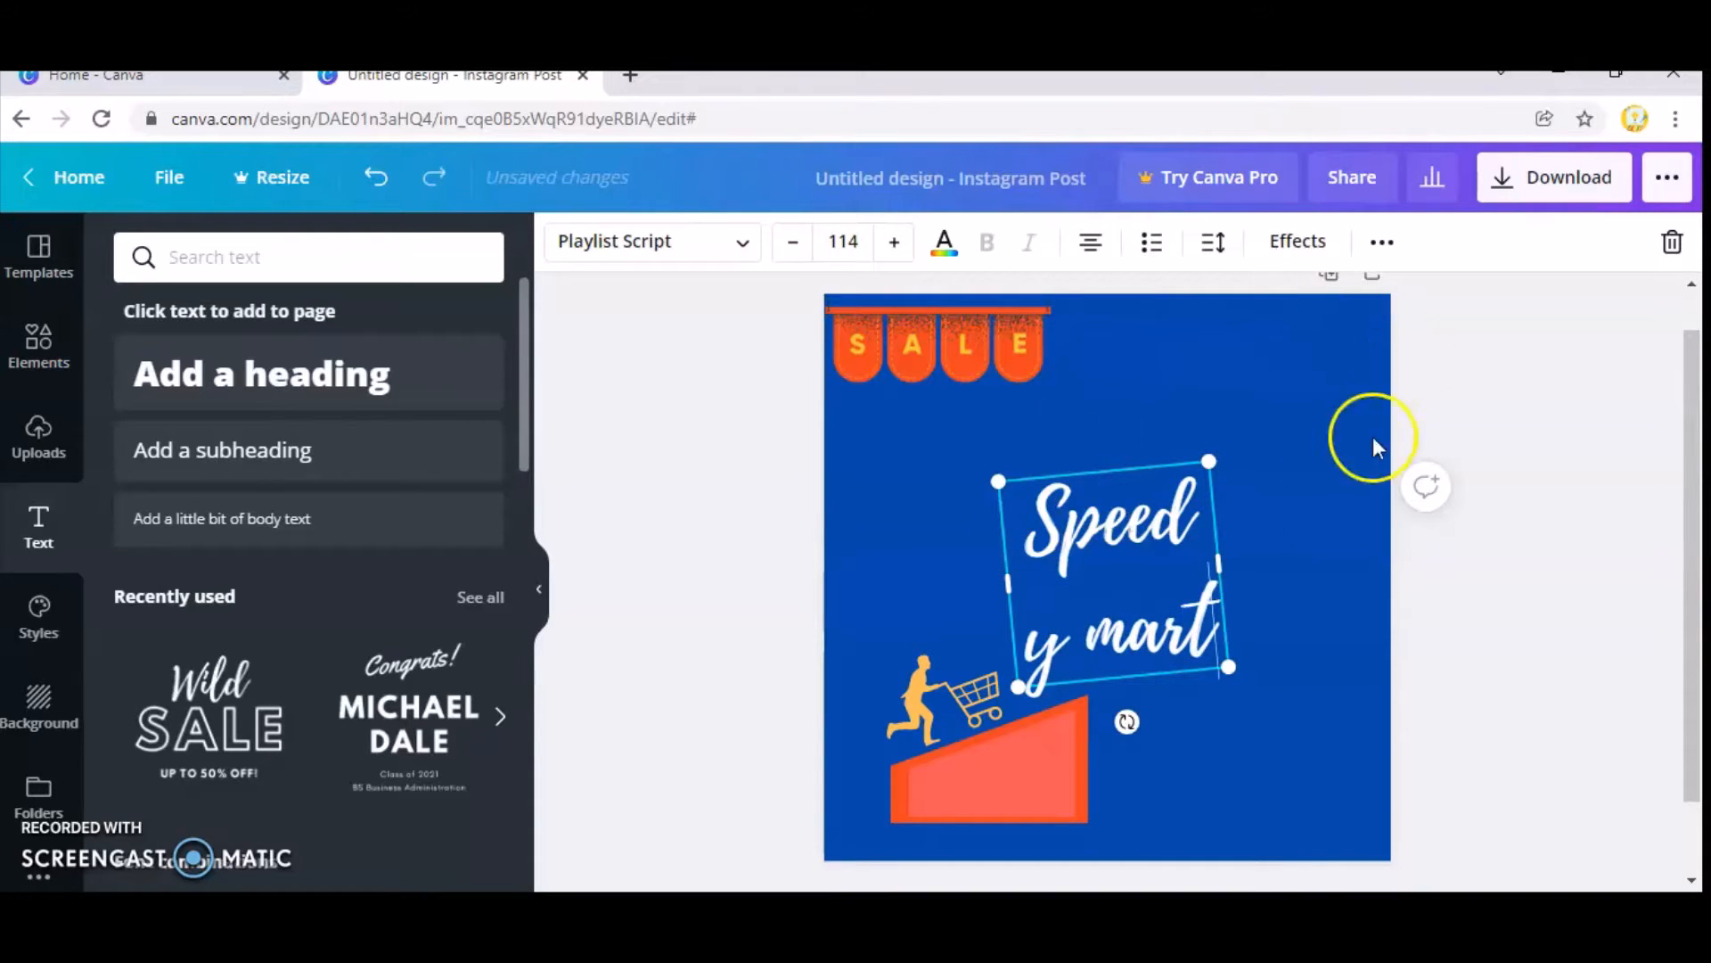
pyautogui.moveTo(1226, 572); pyautogui.dragTo(1471, 562)
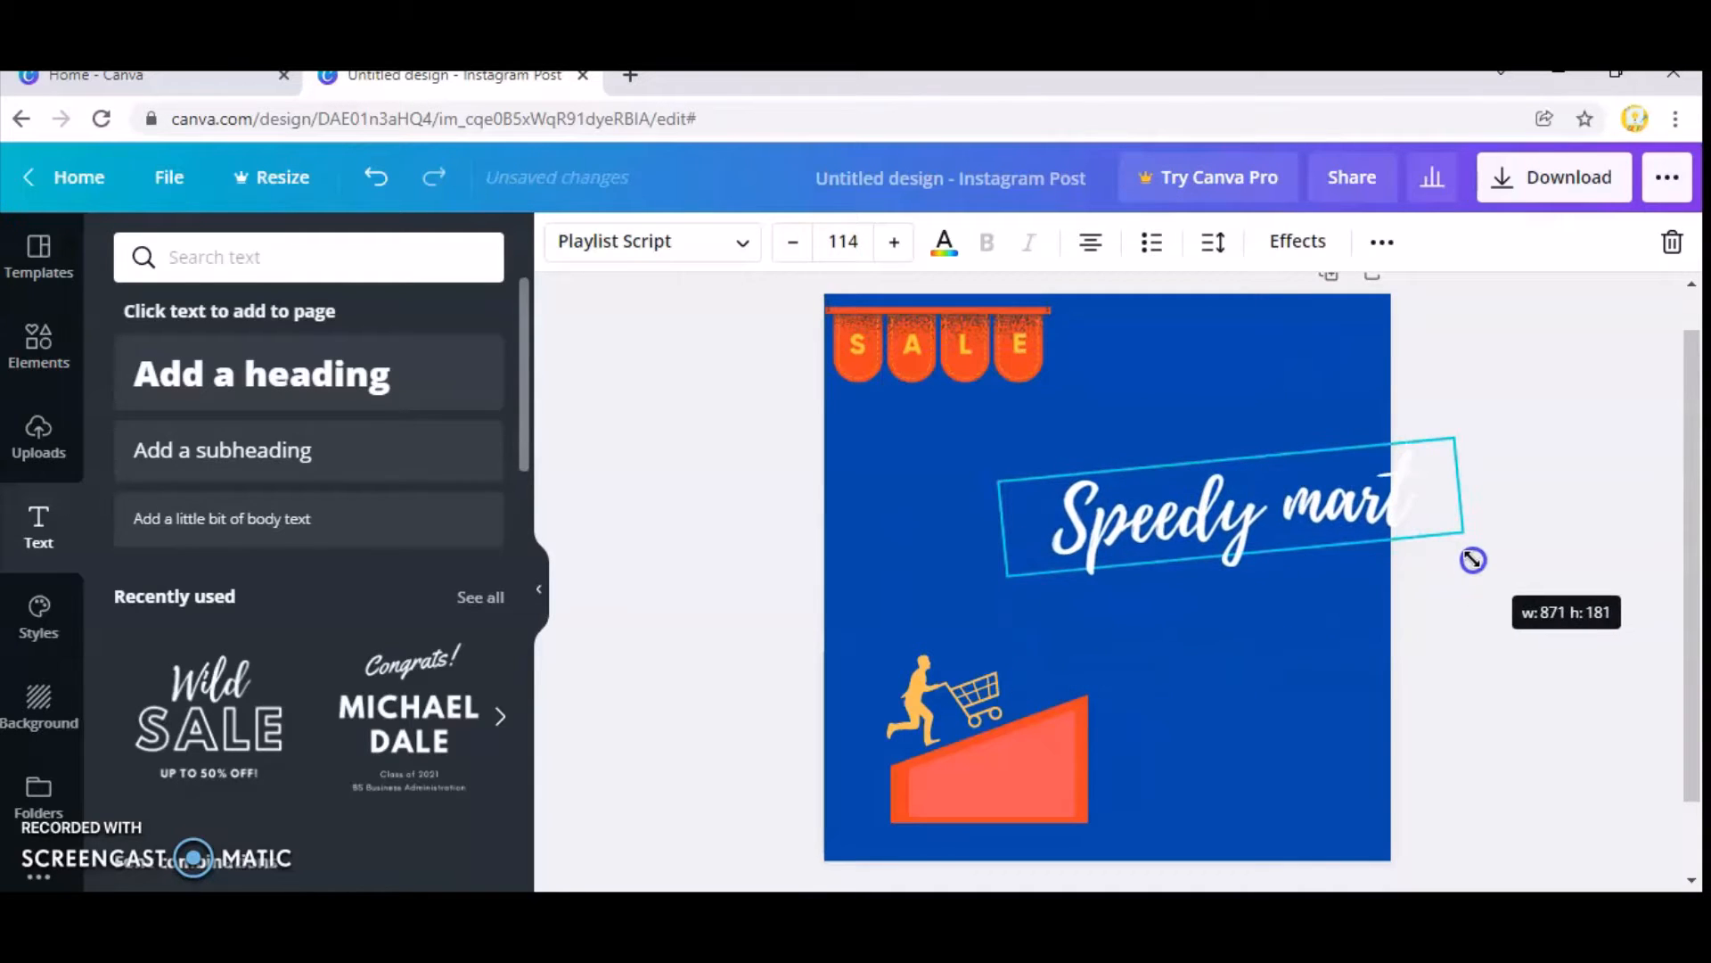
# Move the "Speedy mart" text over the coral block and rotate it until it is level.
pyautogui.moveTo(1272, 547); pyautogui.dragTo(1131, 802)
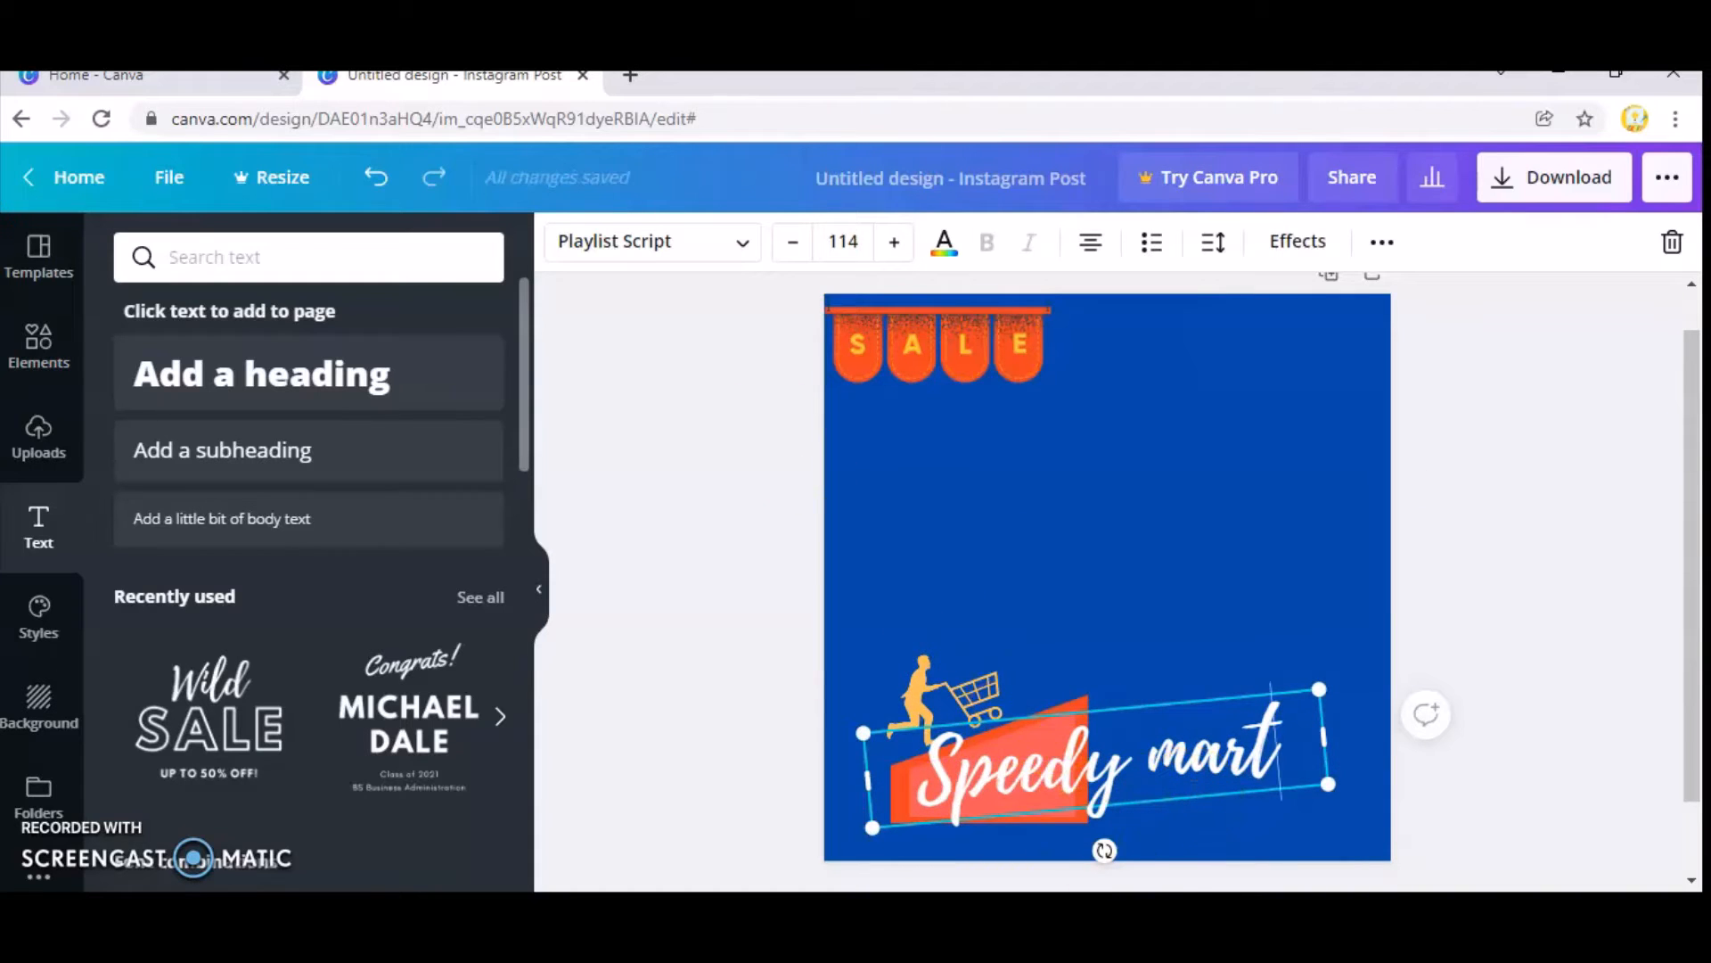
pyautogui.moveTo(1108, 849); pyautogui.dragTo(1050, 813)
pyautogui.click(1204, 606)
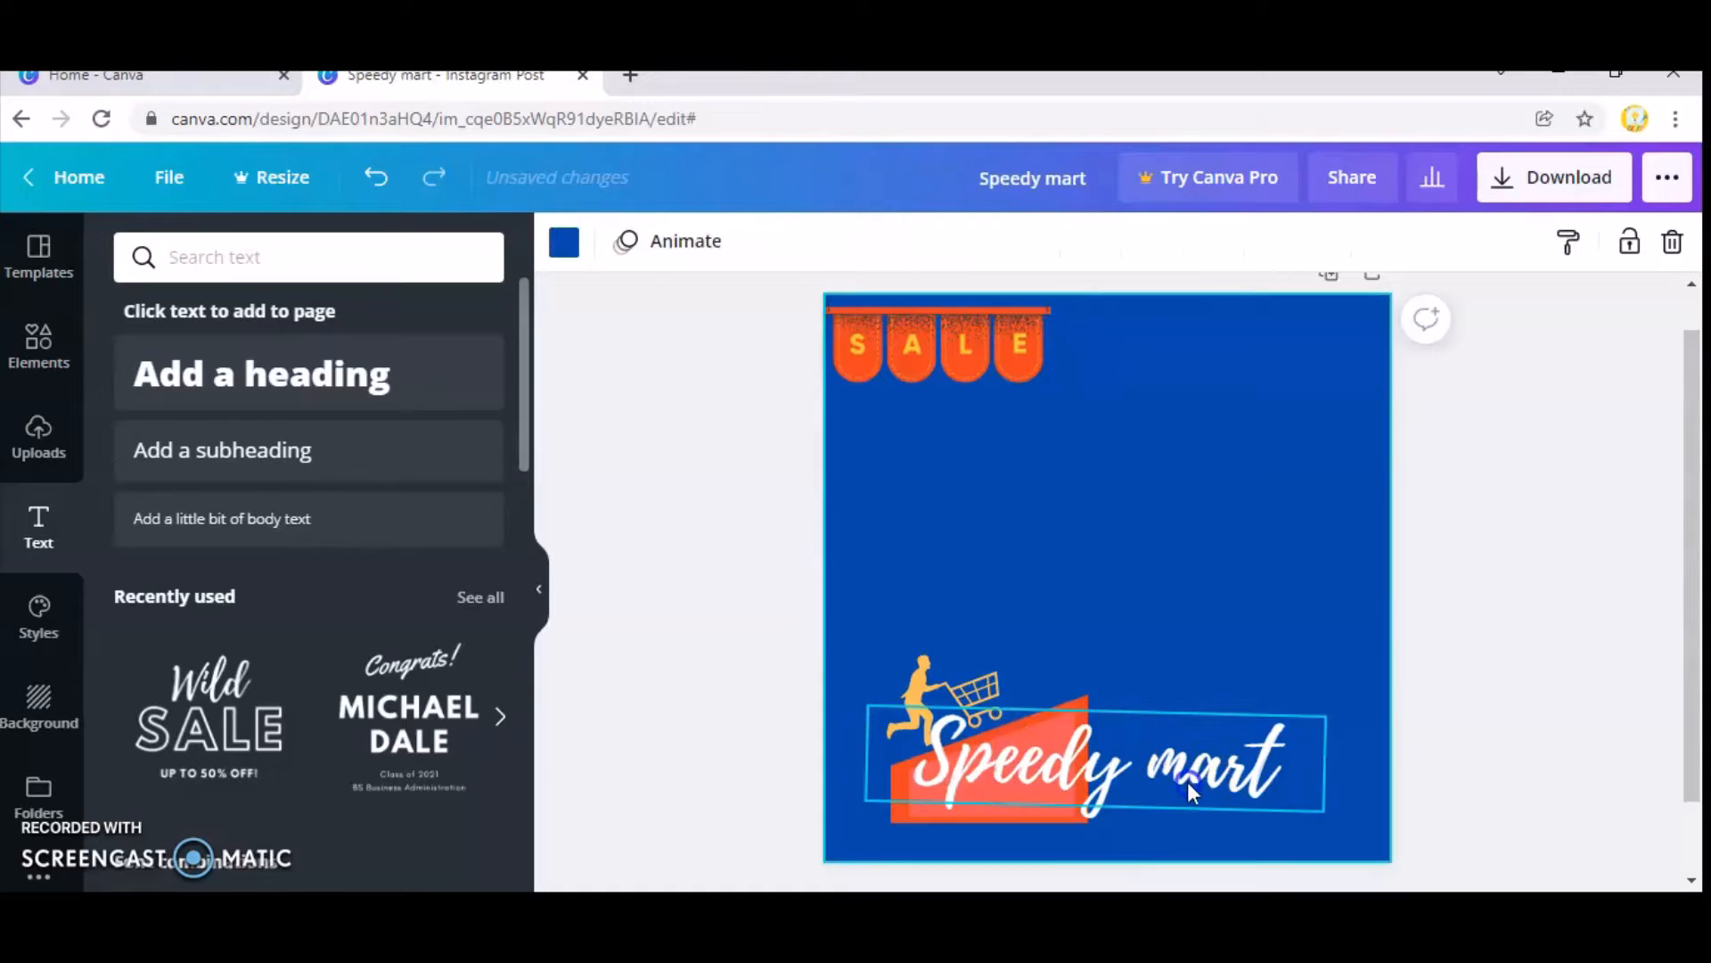
pyautogui.click(1187, 782)
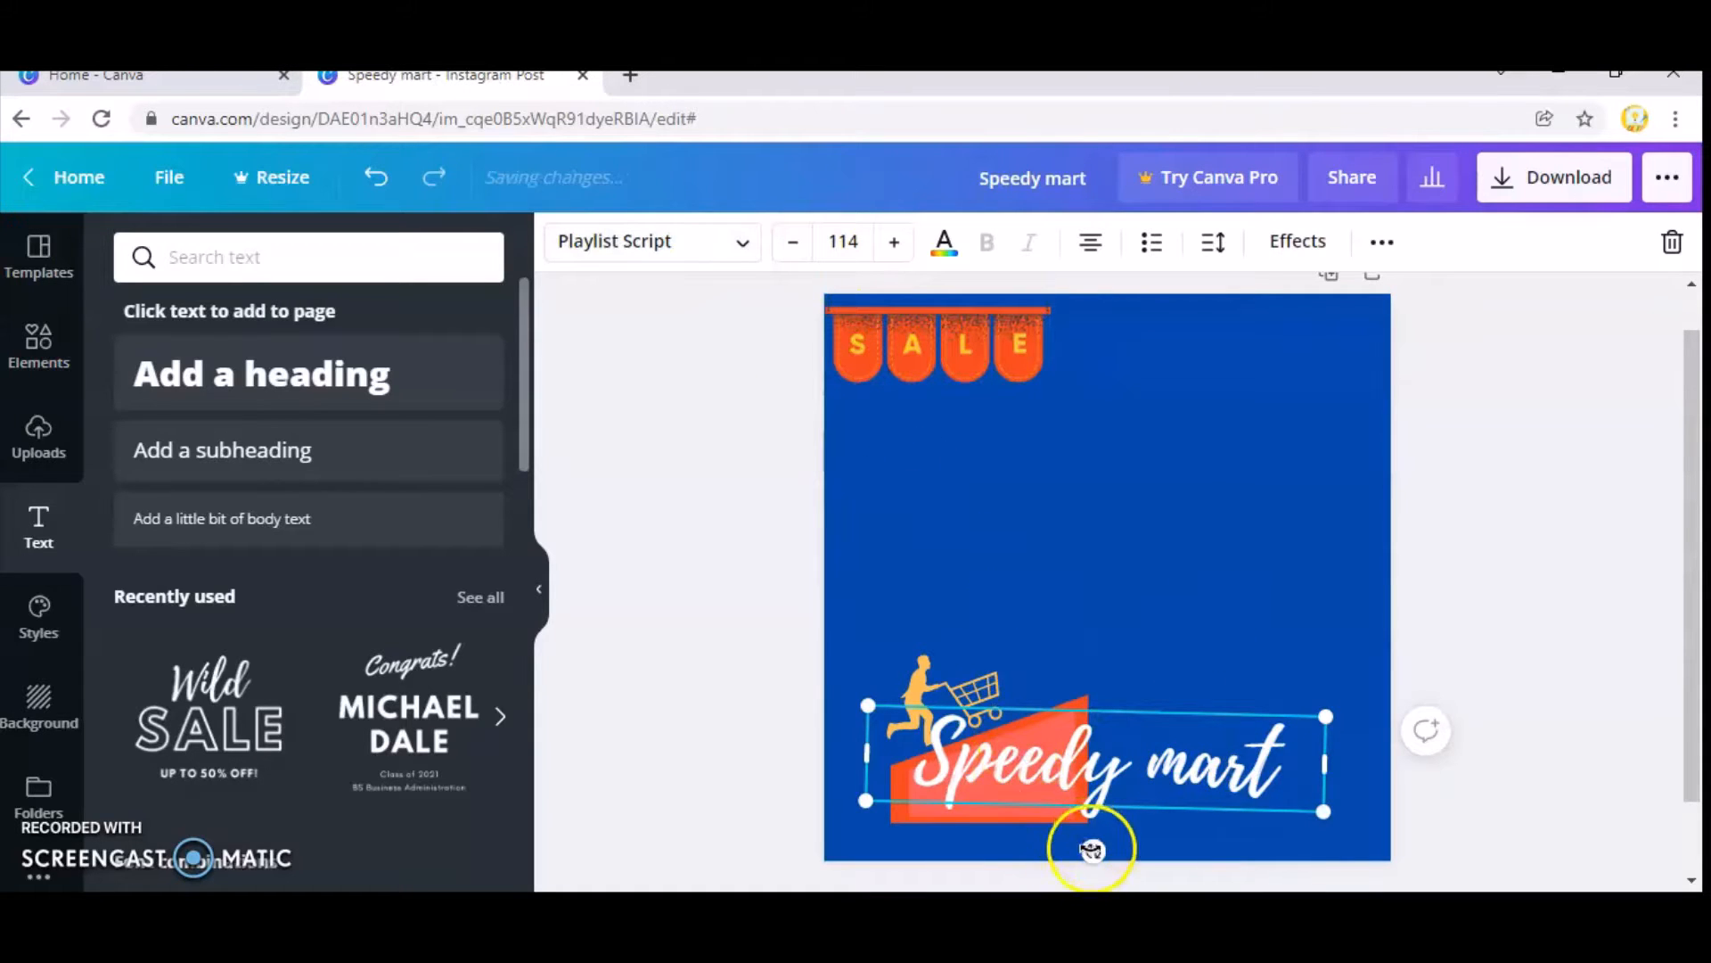
pyautogui.moveTo(1088, 848); pyautogui.dragTo(1093, 866)
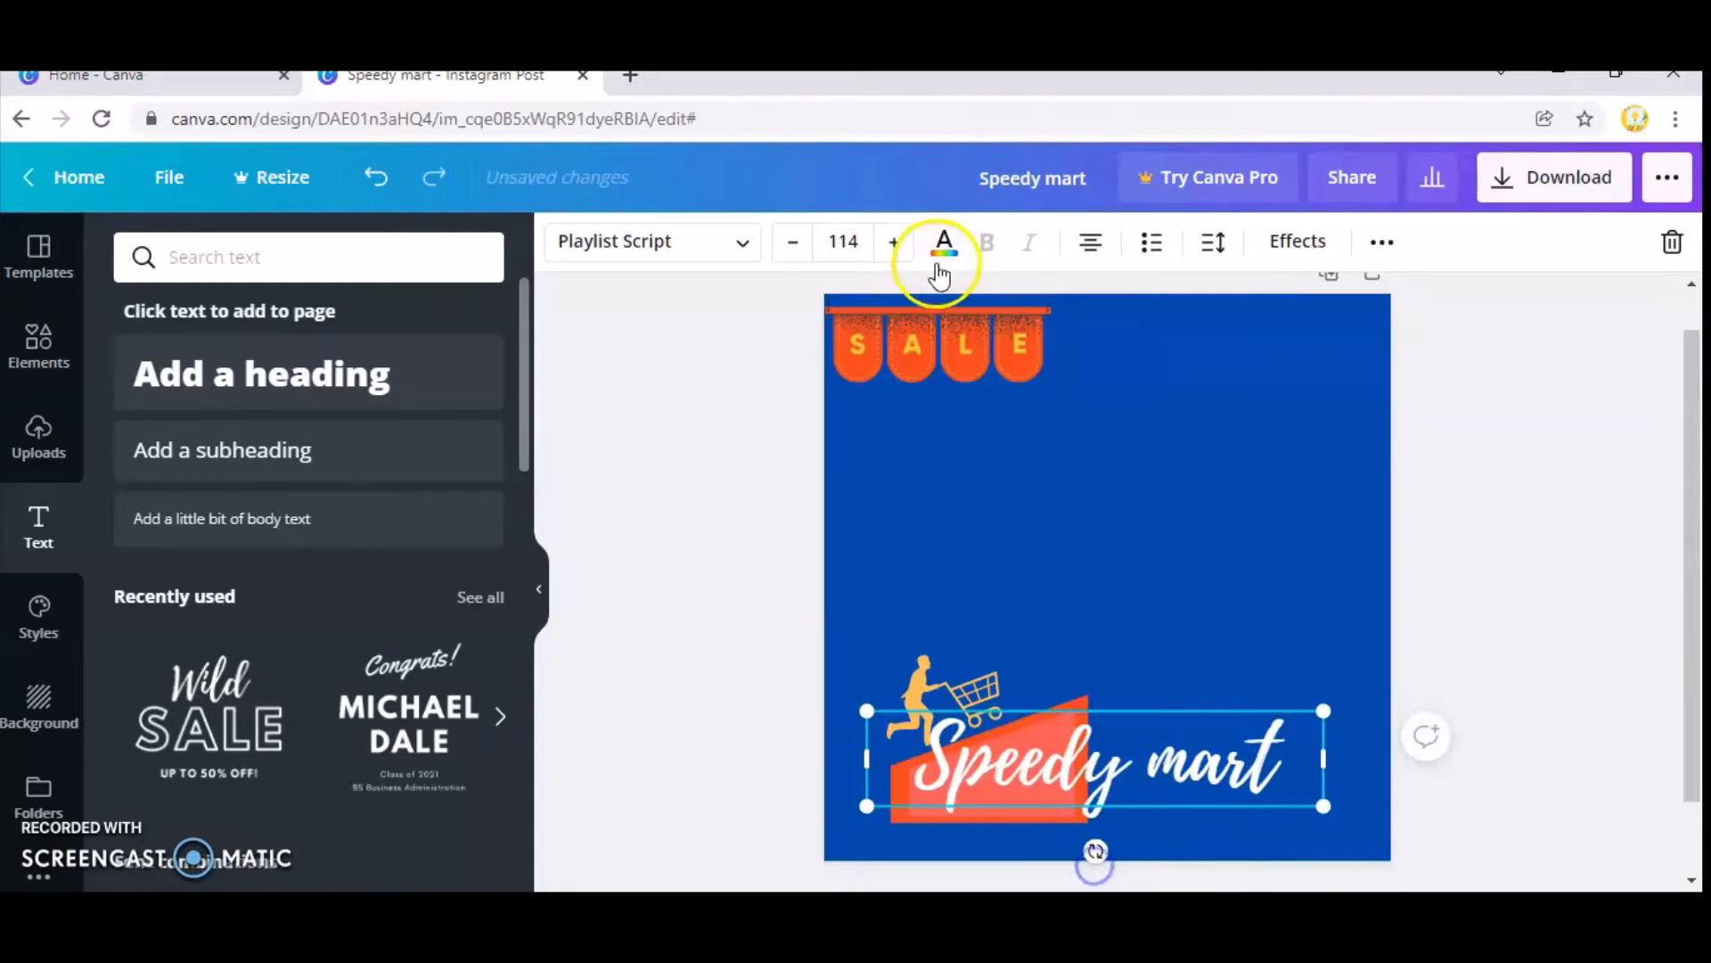
# Reduce the "Speedy mart" font size to 101 and shift the text slightly down and left on the block.
pyautogui.click(801, 256)
pyautogui.click(802, 256)
pyautogui.click(801, 256)
pyautogui.click(802, 256)
pyautogui.click(801, 255)
pyautogui.click(802, 256)
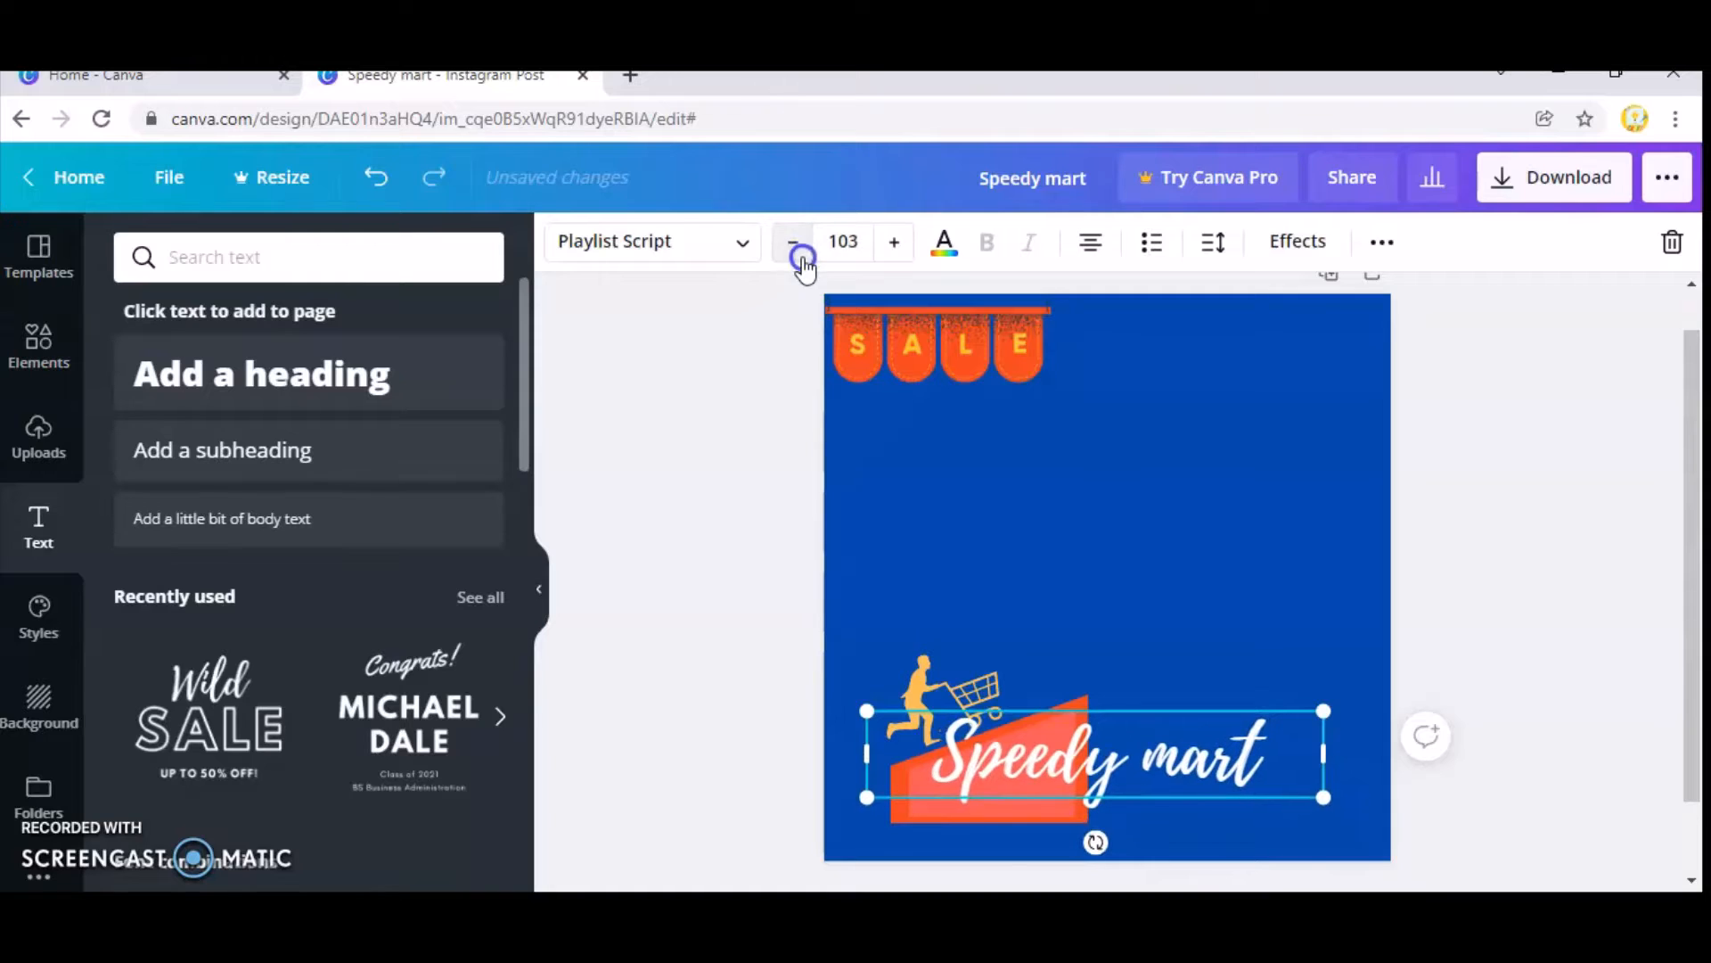
pyautogui.click(801, 256)
pyautogui.click(801, 256)
pyautogui.moveTo(1001, 747); pyautogui.dragTo(983, 775)
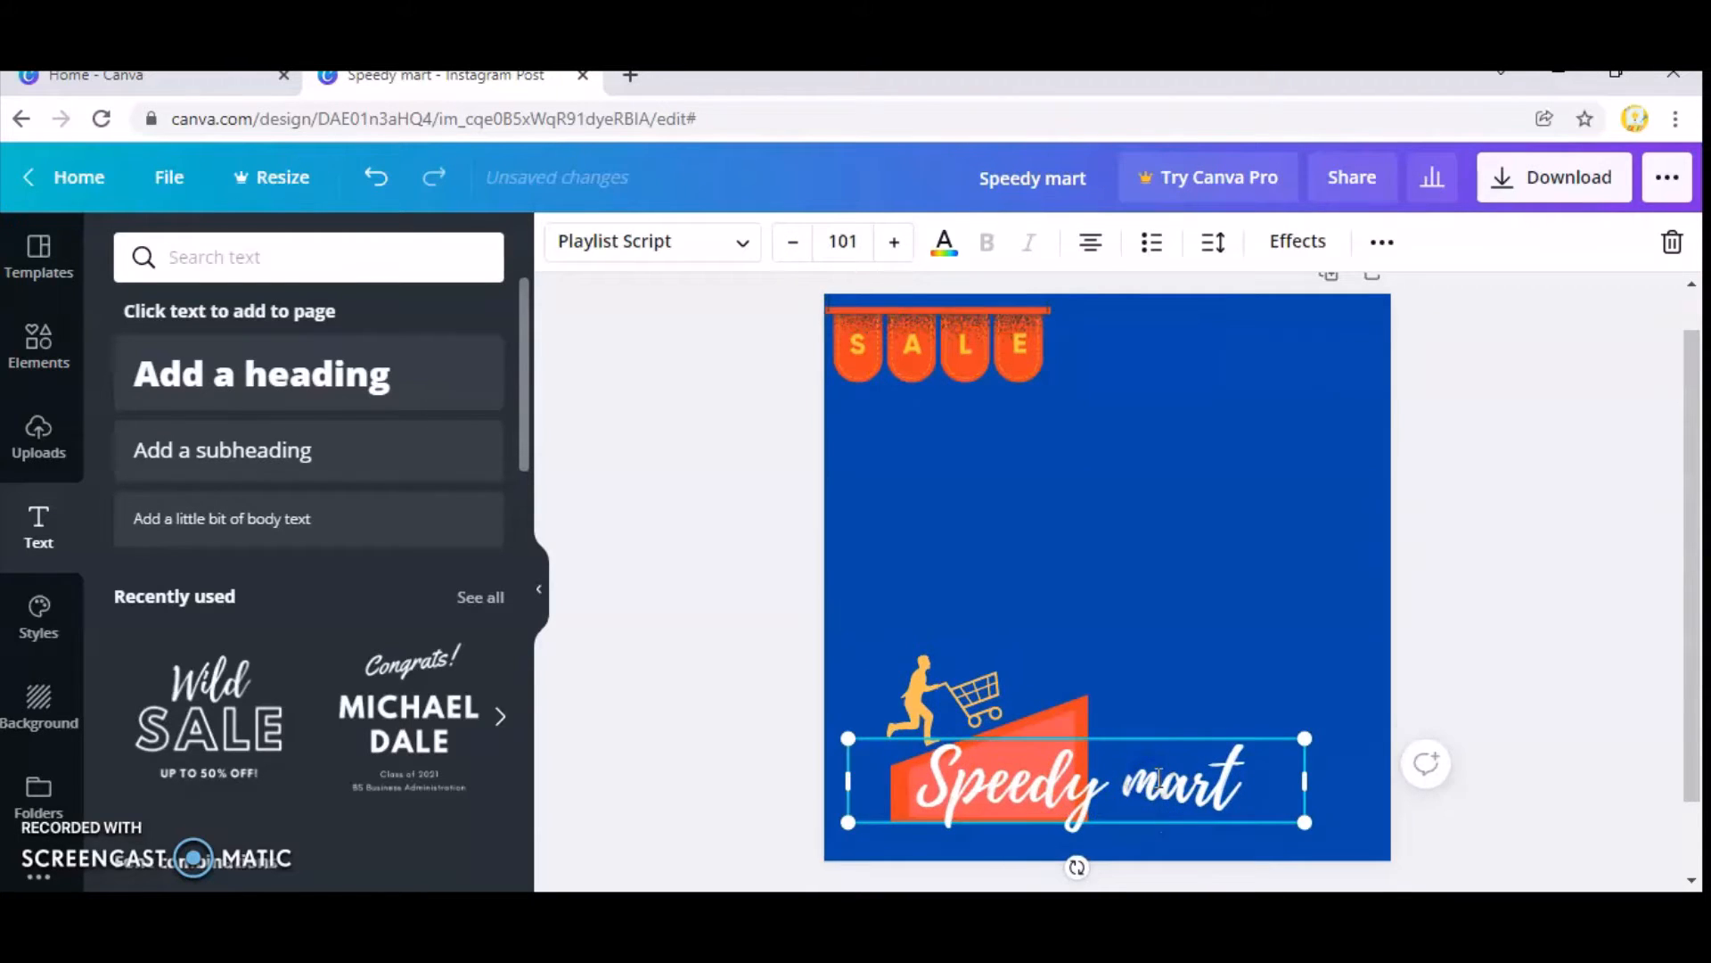
# Capitalise the second word to read "Speedy Mart" and narrow the text box to fit the words.
pyautogui.press('BackSpace')
pyautogui.write('M')
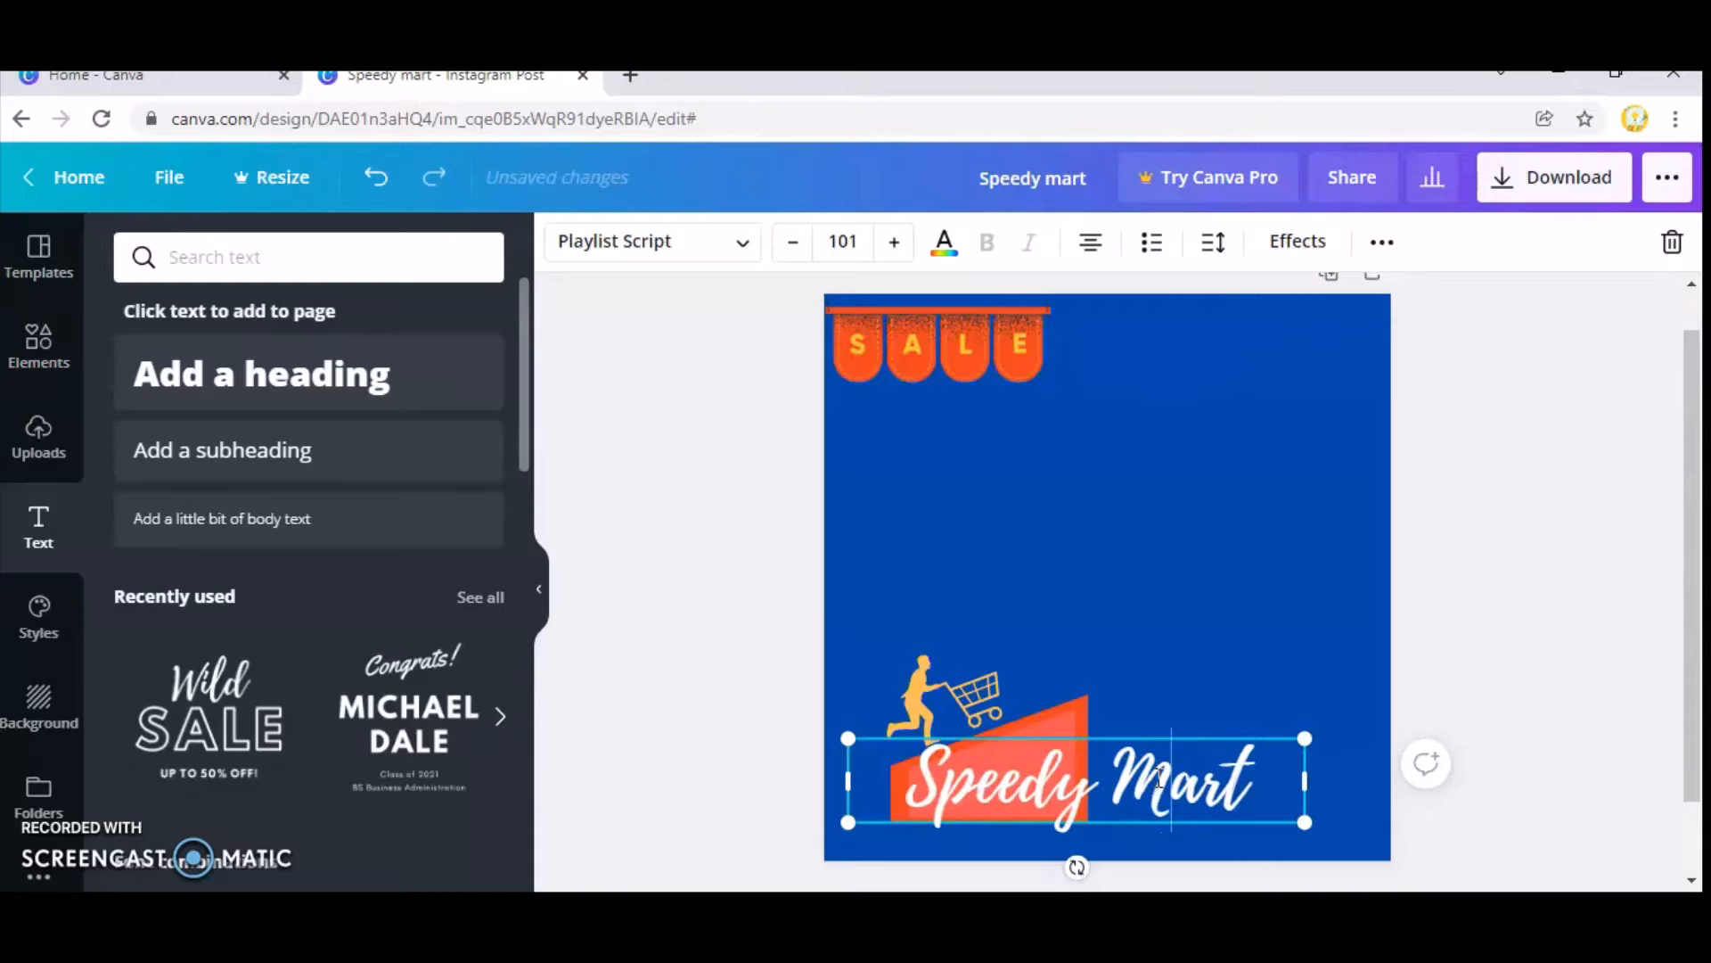
pyautogui.click(1148, 583)
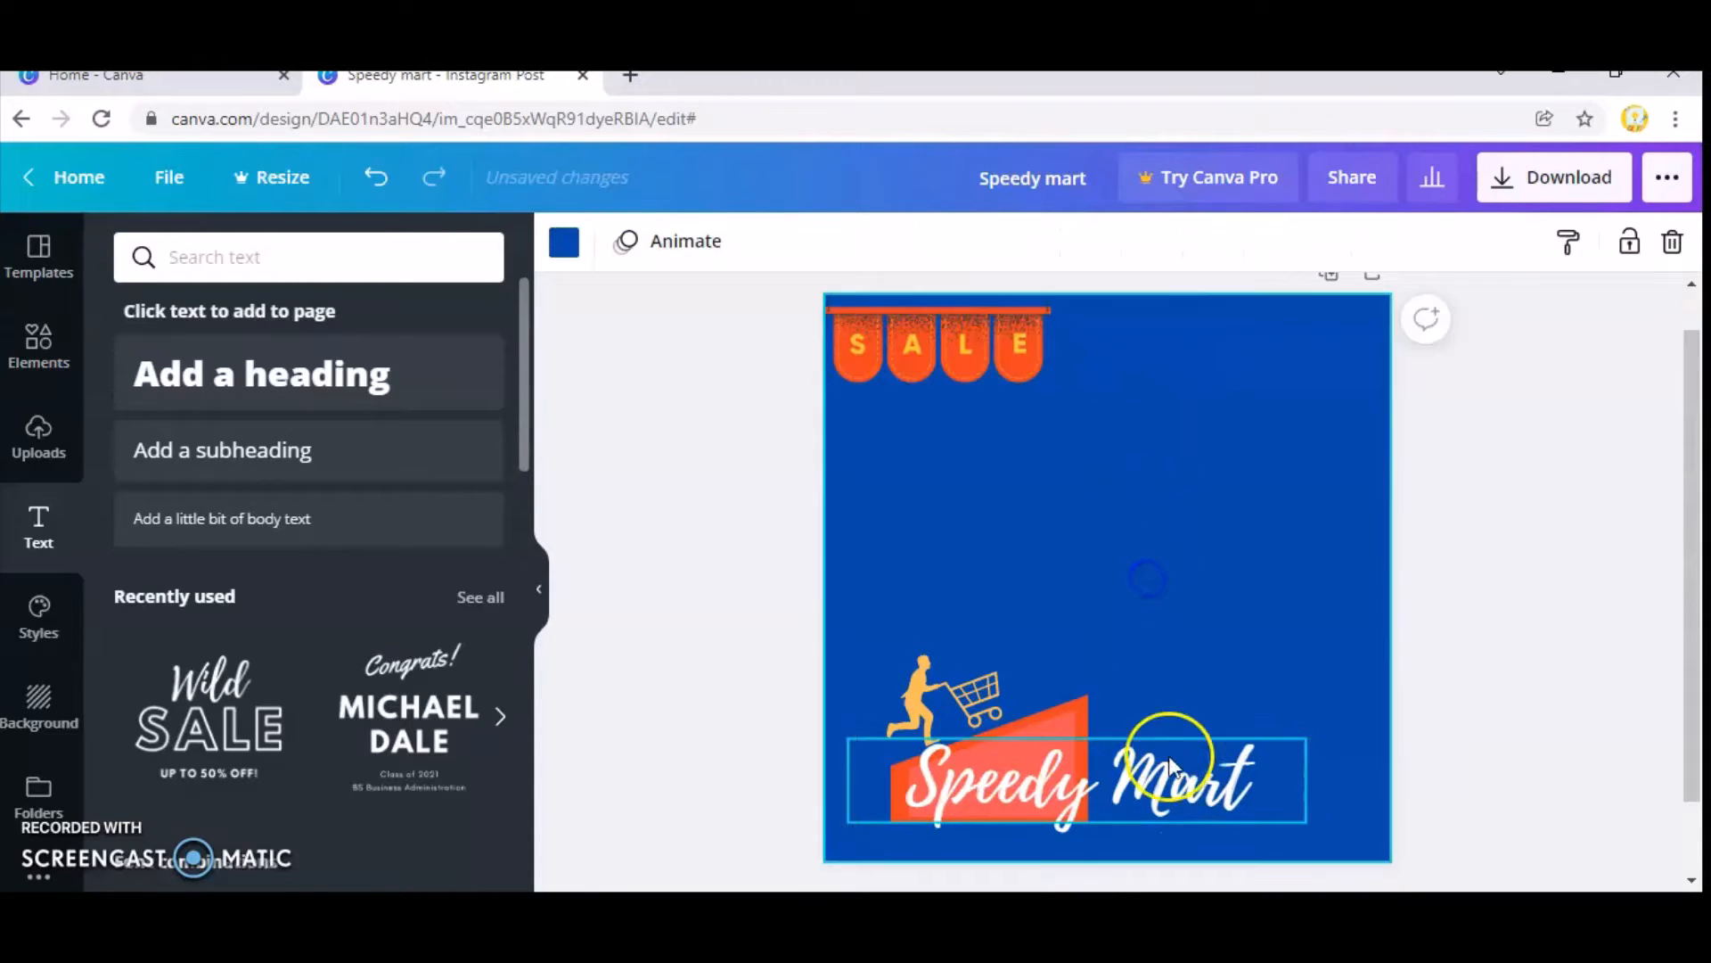
pyautogui.click(1281, 778)
pyautogui.moveTo(1309, 781); pyautogui.dragTo(1149, 774)
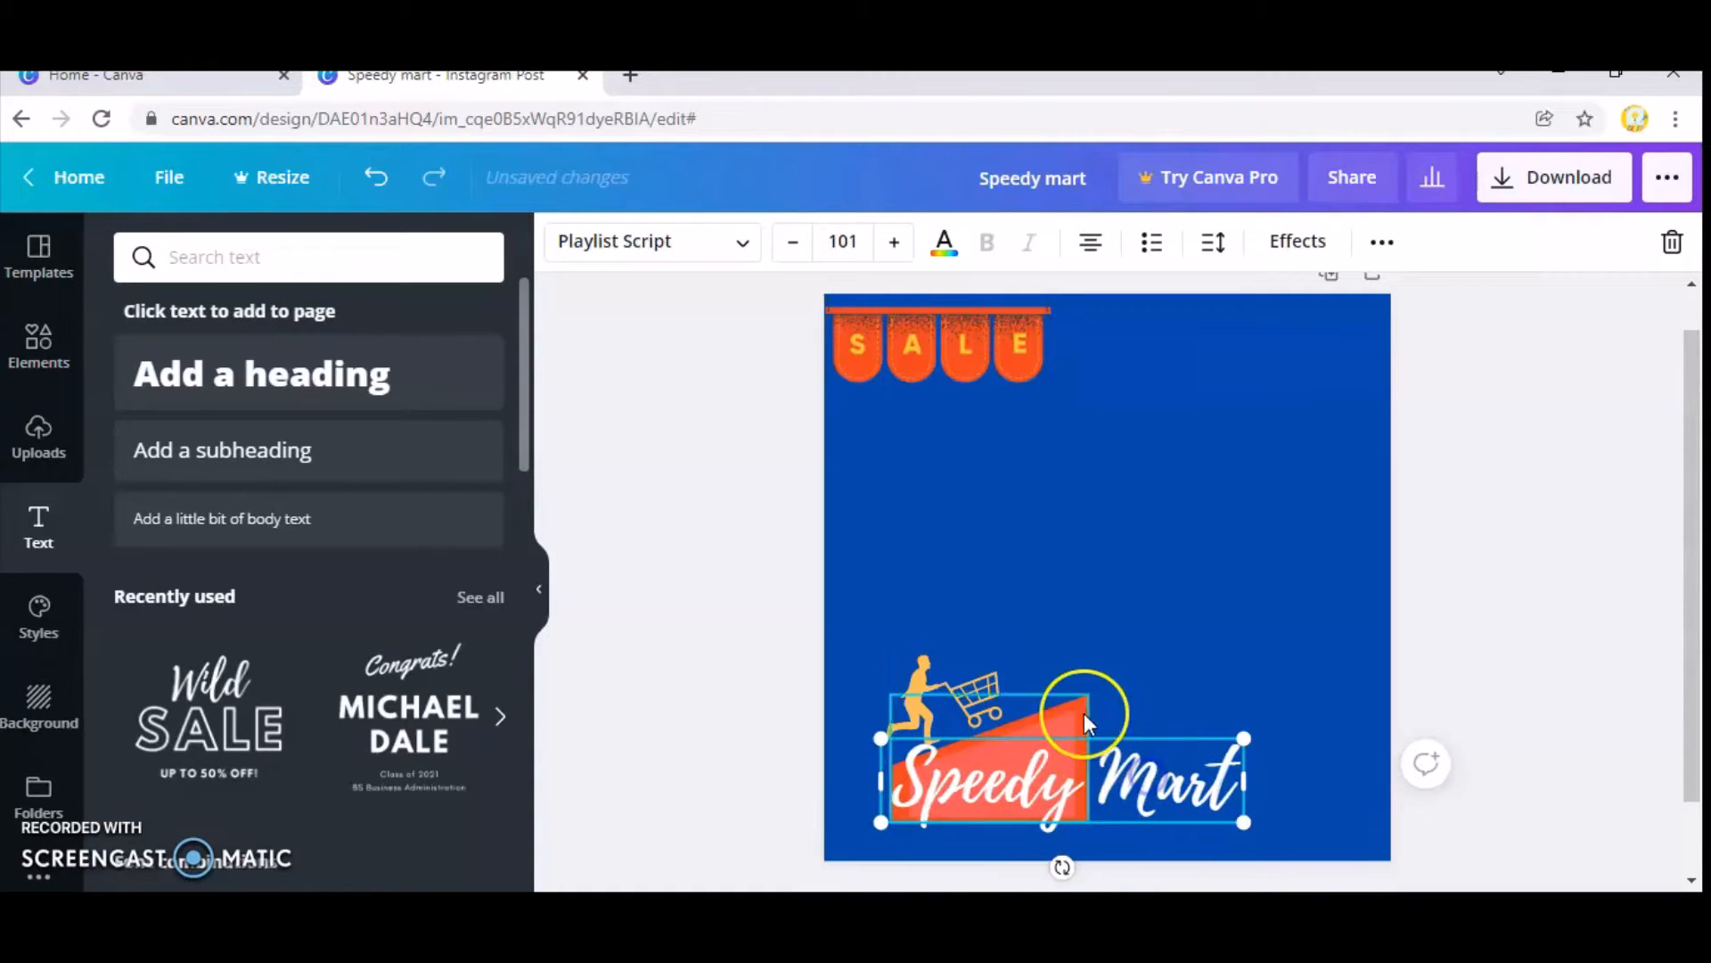
pyautogui.click(1144, 633)
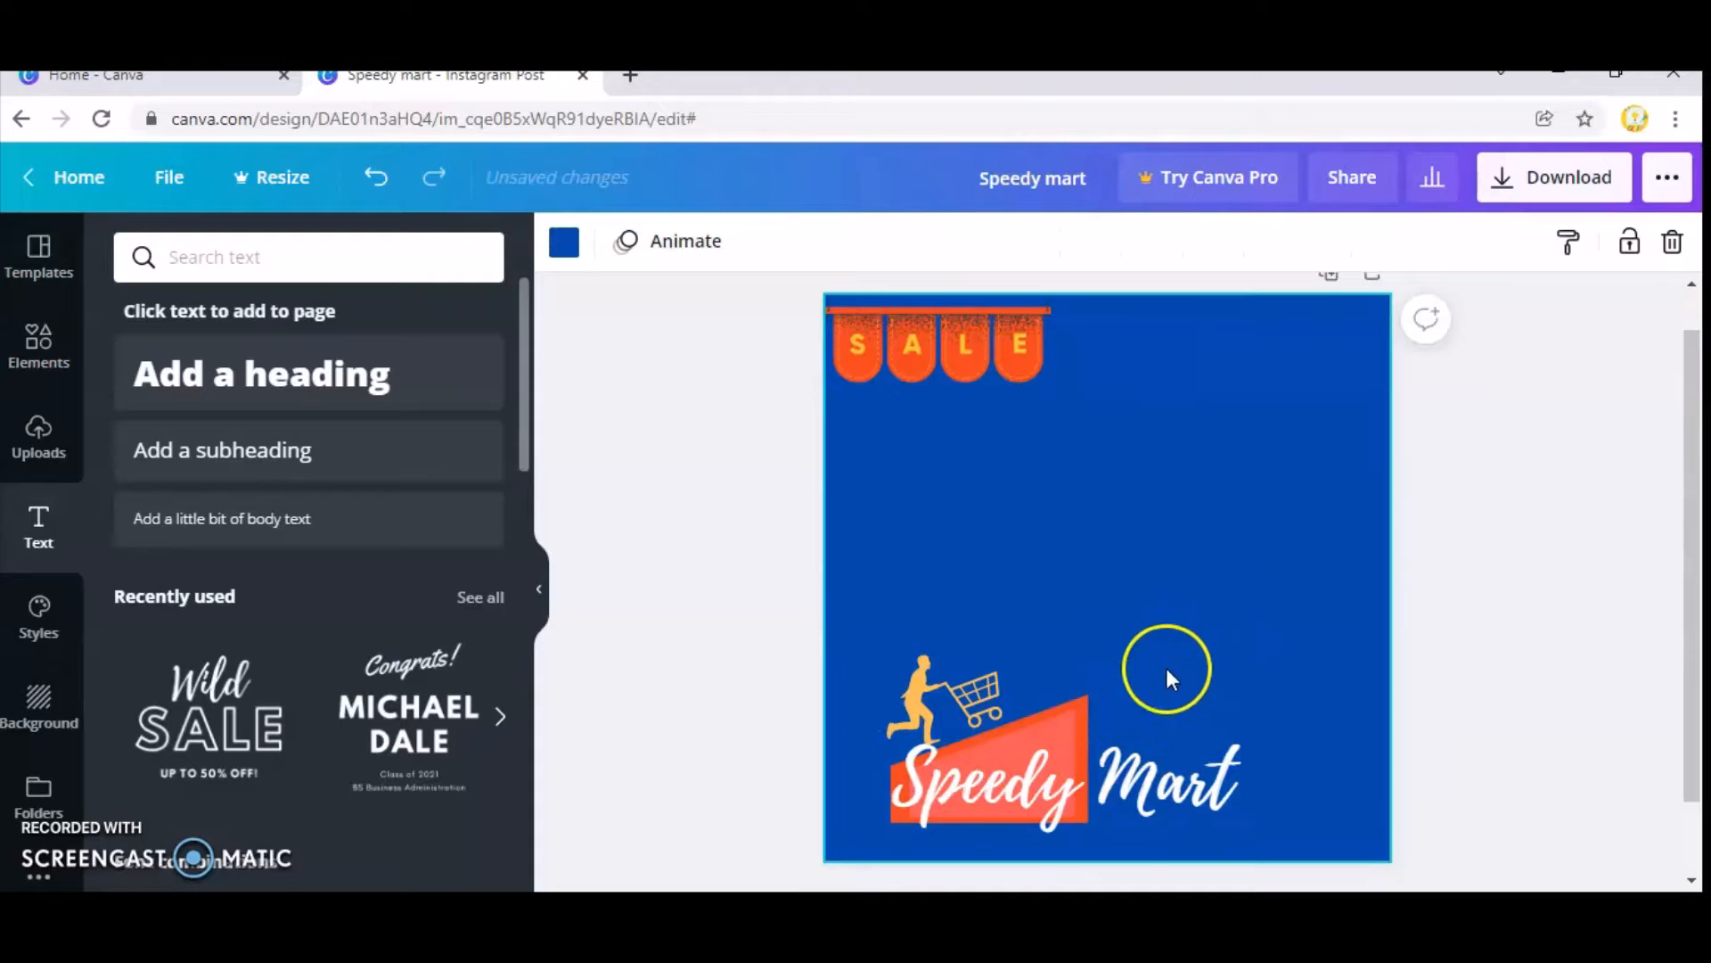
# Make the "Speedy Mart" text slightly smaller and align its start with the left part of the coral block.
pyautogui.moveTo(1082, 814); pyautogui.dragTo(1081, 814)
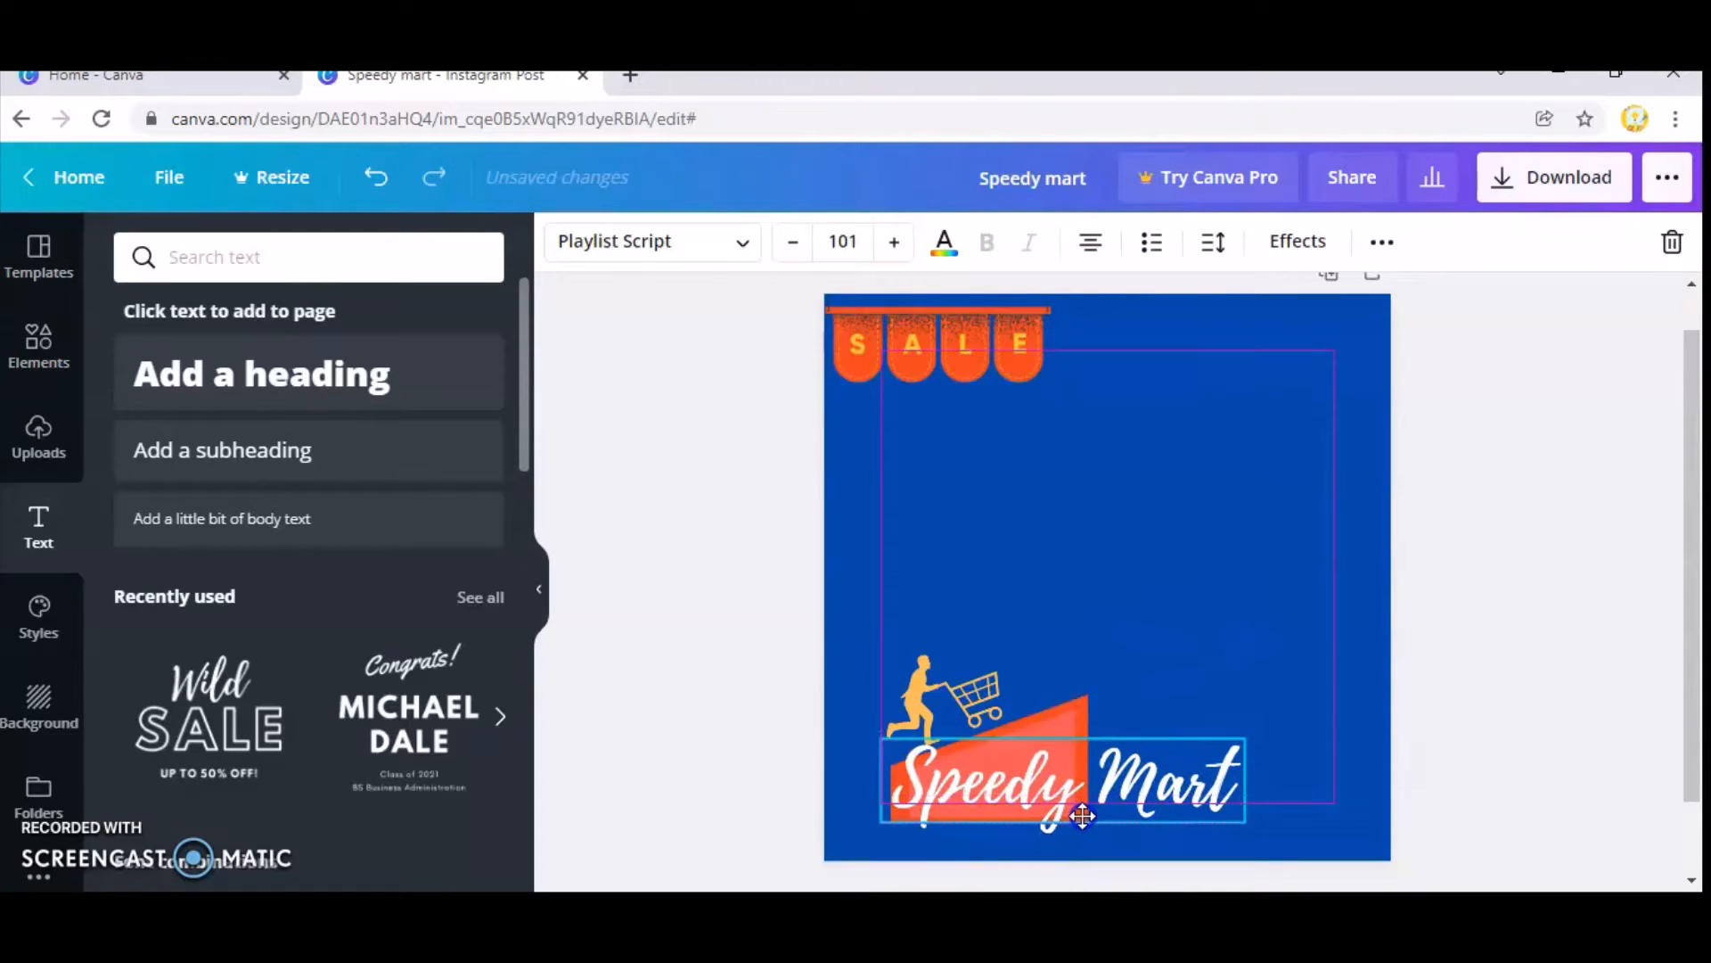
pyautogui.click(792, 245)
pyautogui.click(792, 245)
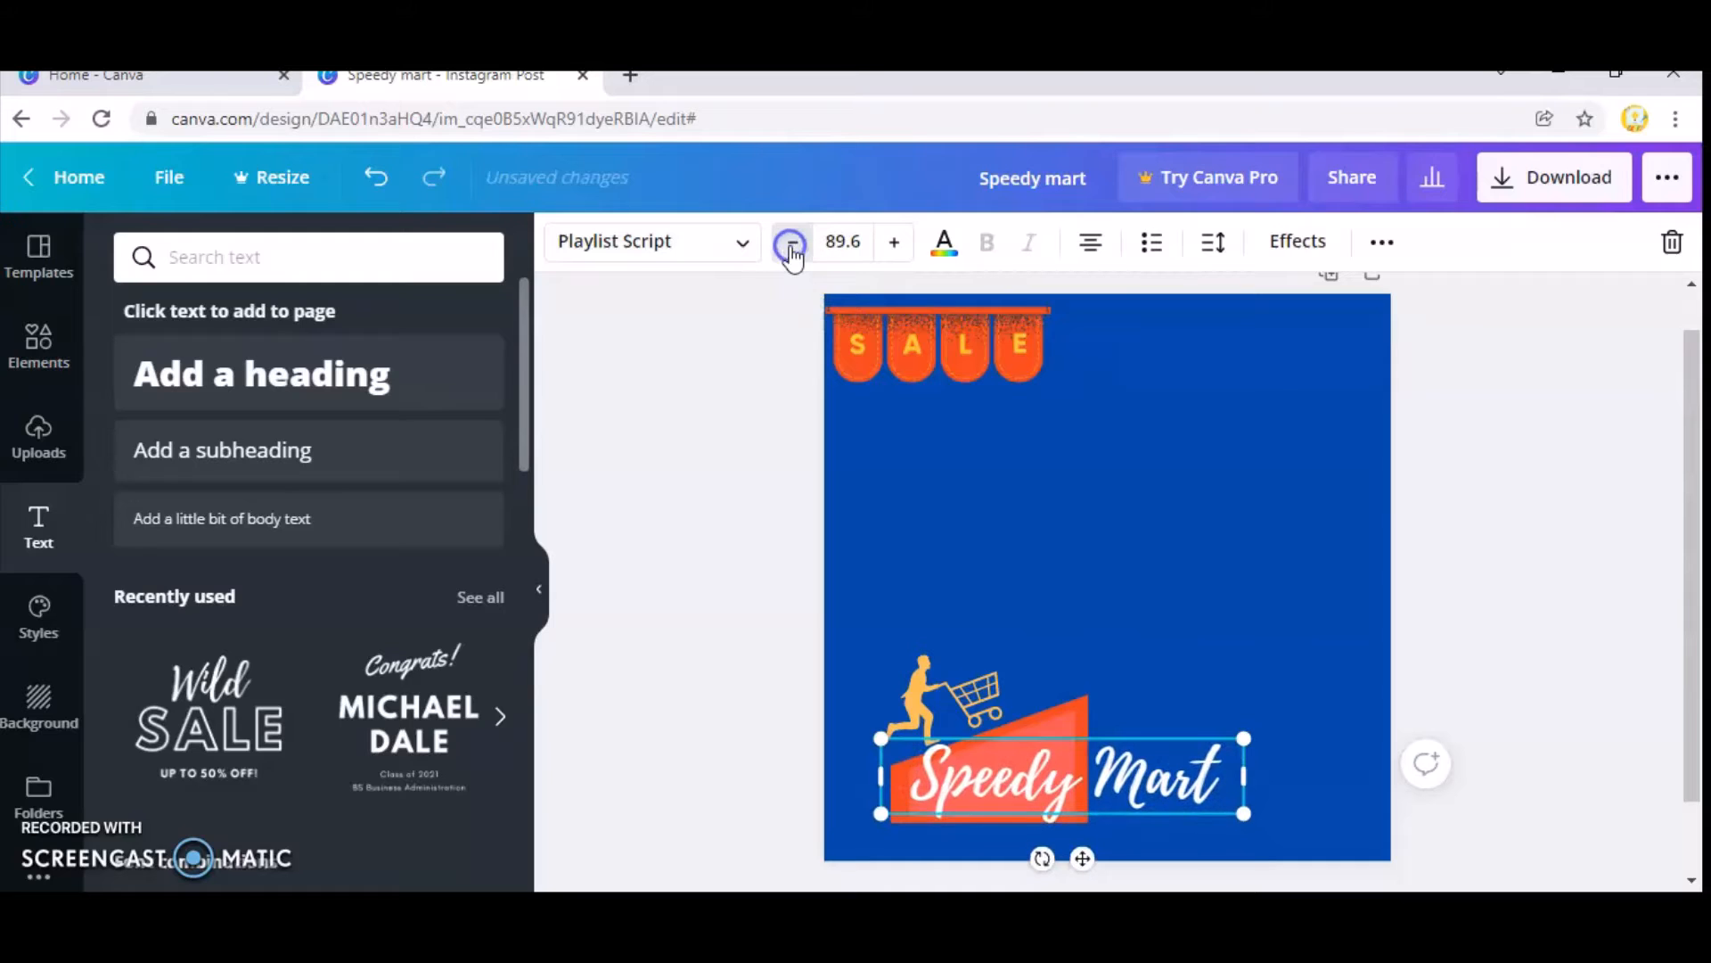
pyautogui.click(791, 245)
pyautogui.moveTo(1081, 765); pyautogui.dragTo(1062, 778)
pyautogui.click(1171, 551)
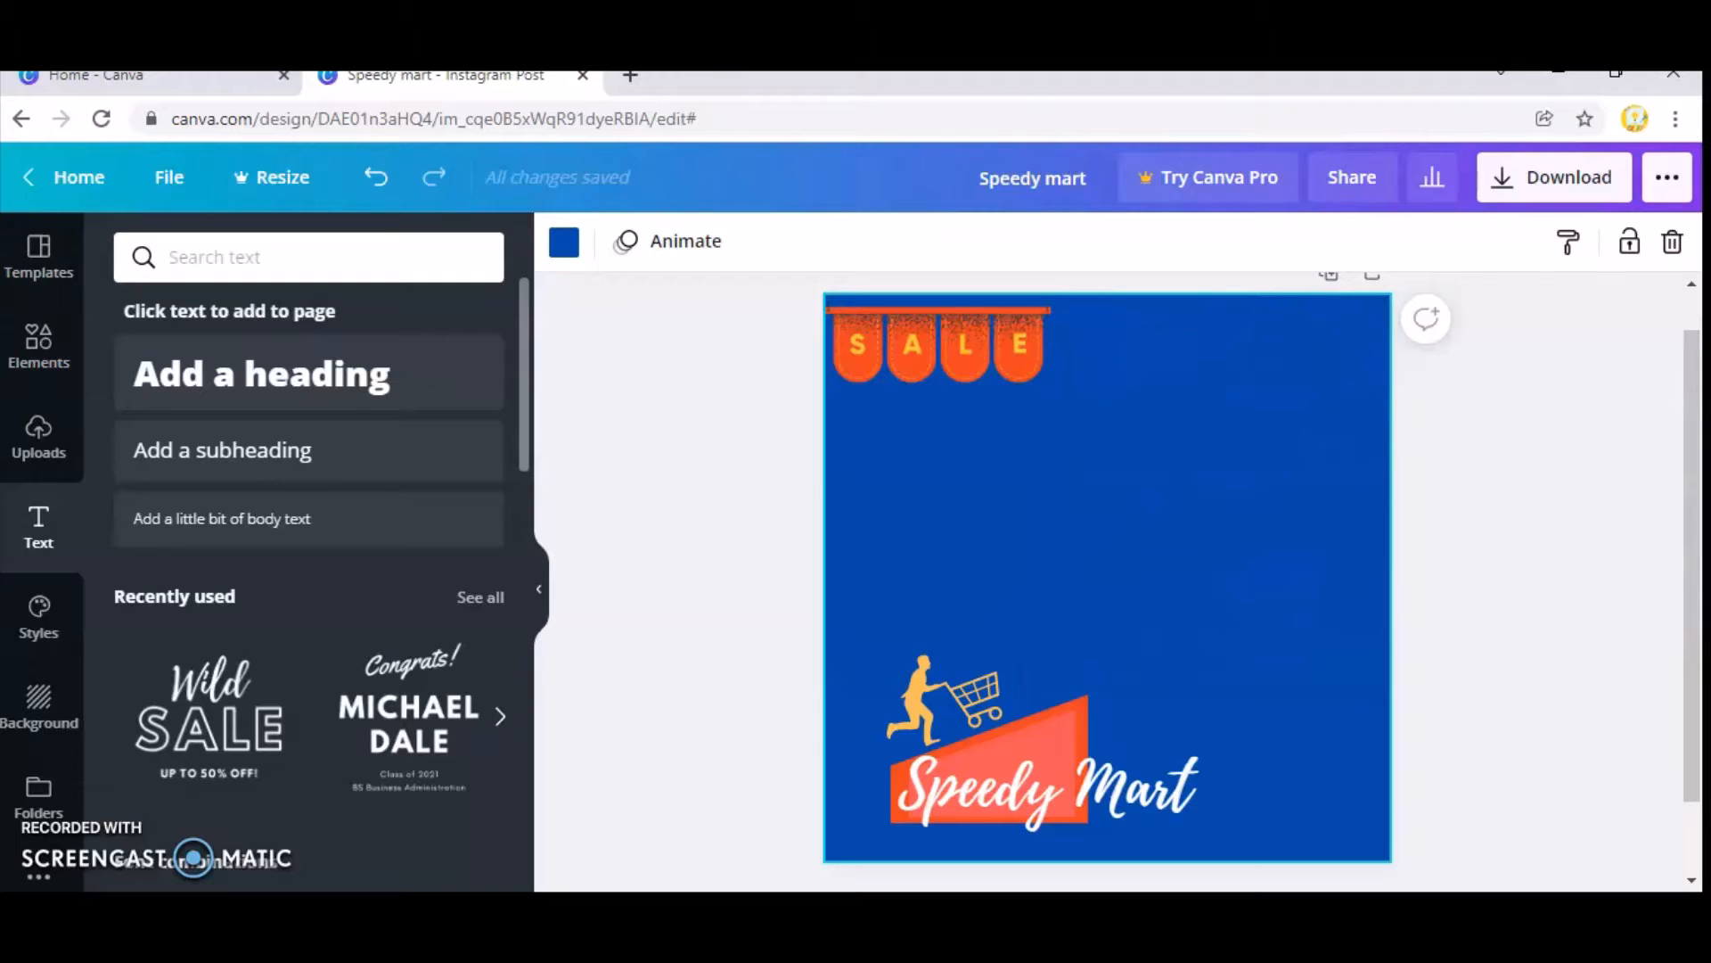
# Add the "Wild SALE" text combination again and delete its "Wild" line.
pyautogui.click(229, 700)
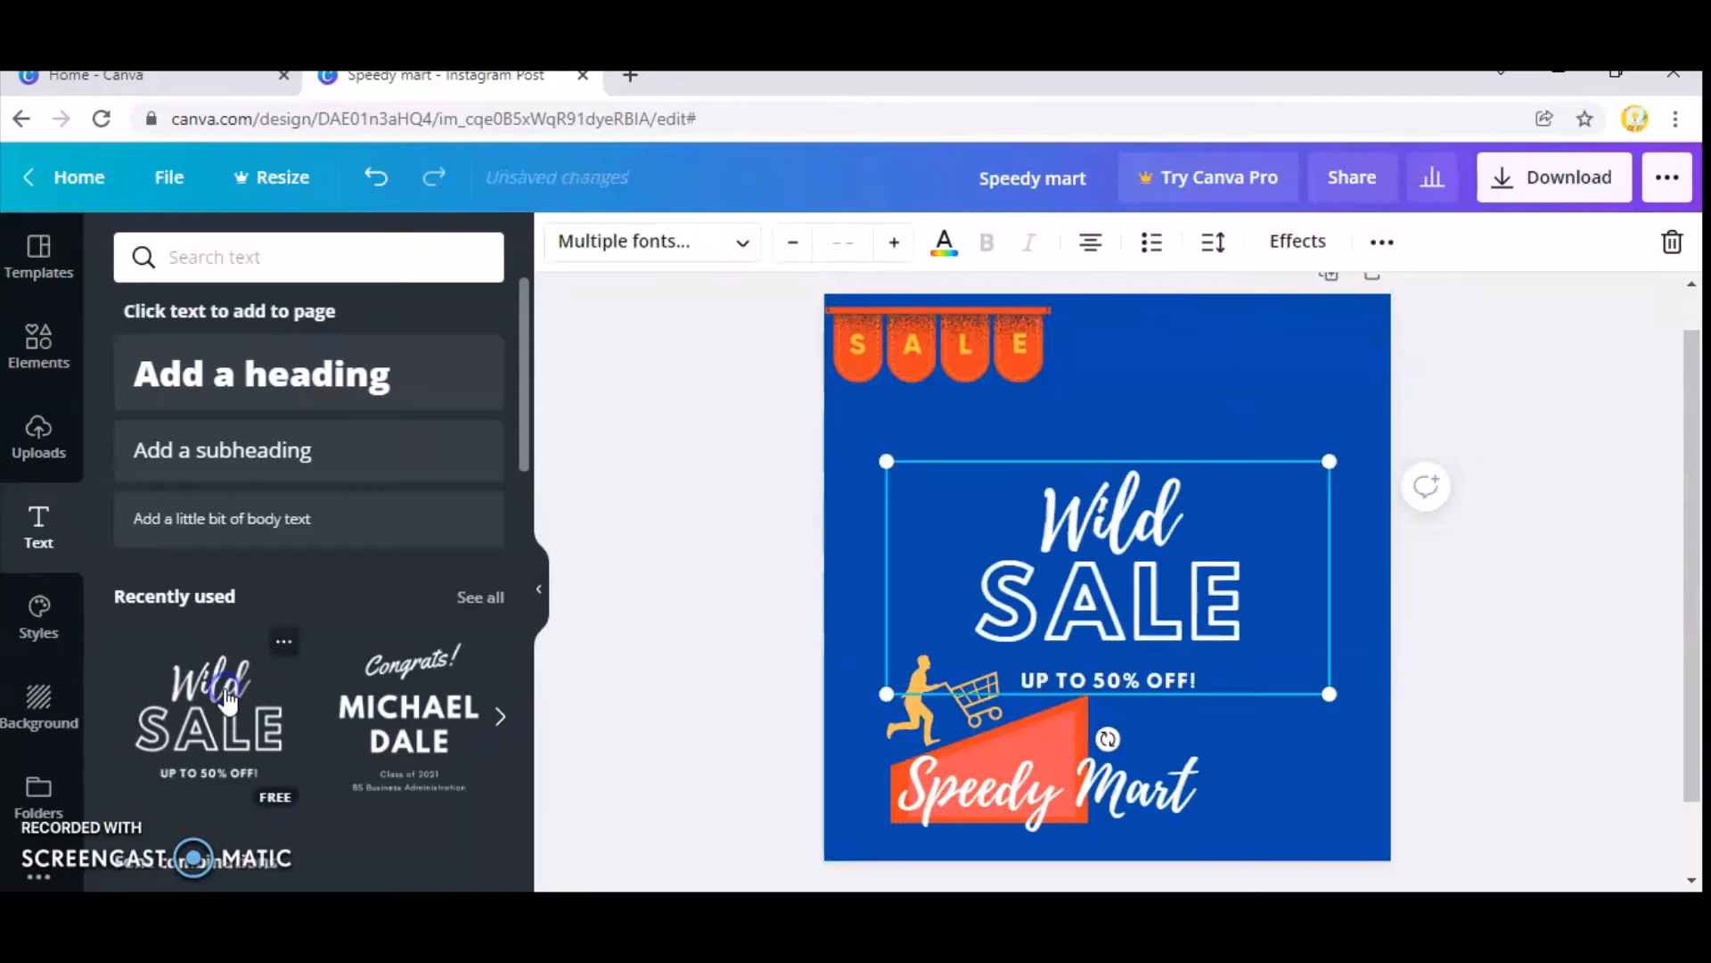
pyautogui.click(1163, 528)
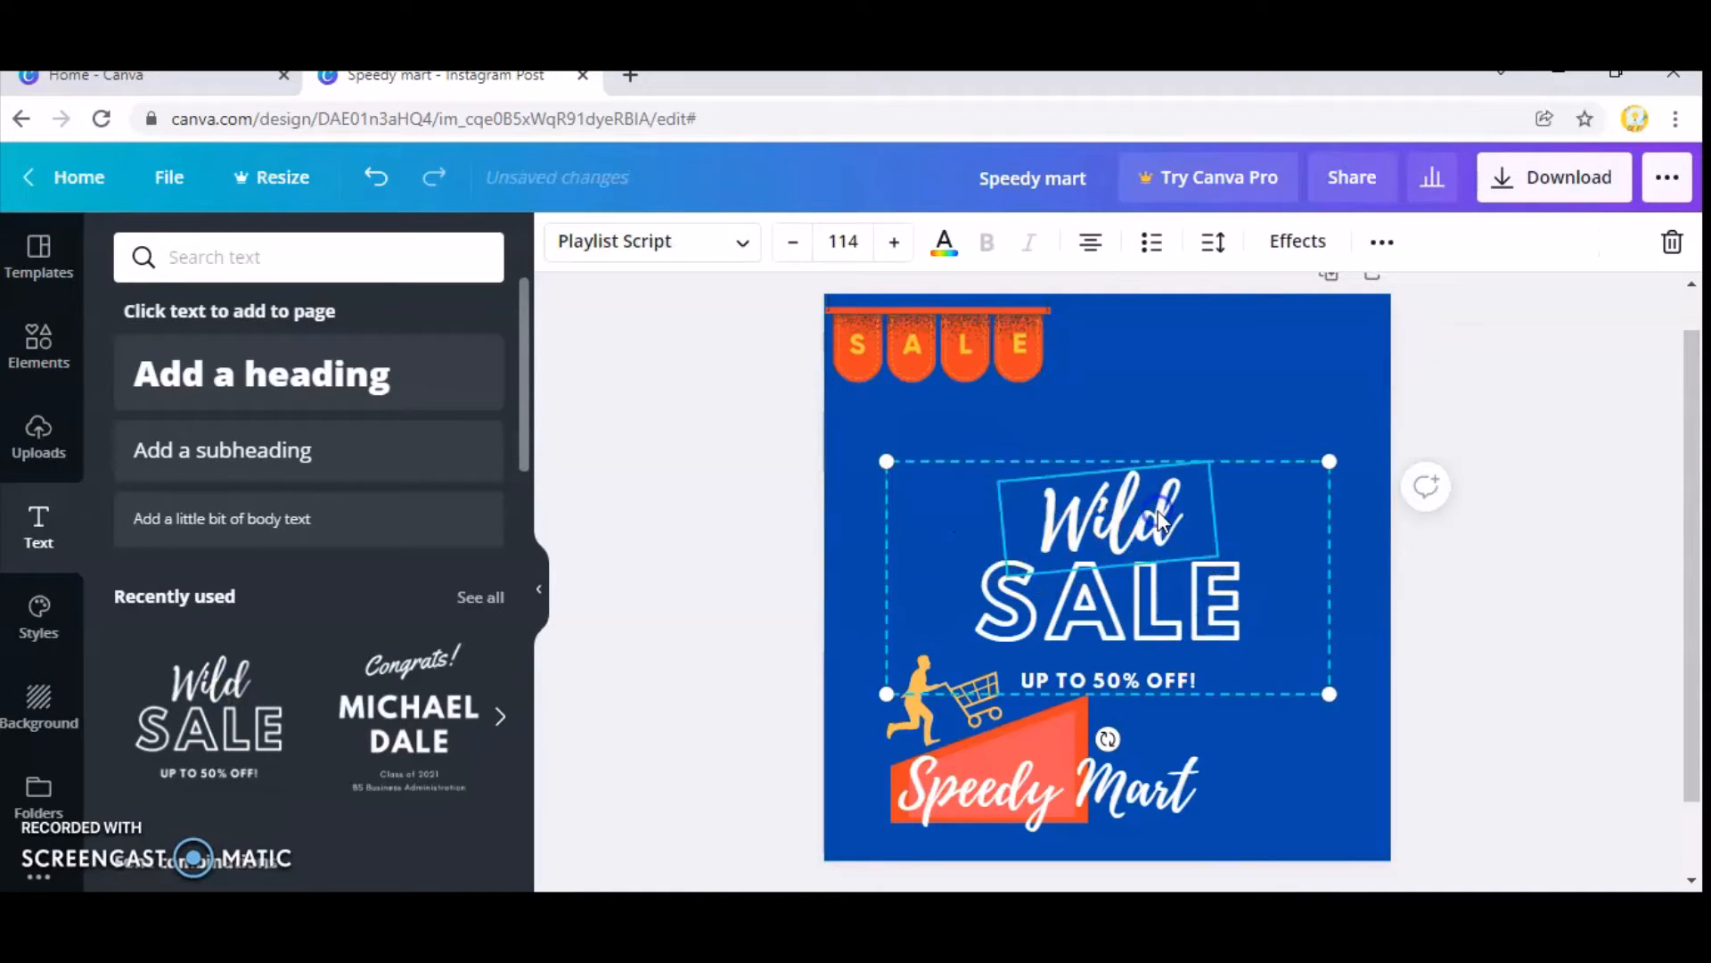
pyautogui.press('Delete')
pyautogui.click(1155, 606)
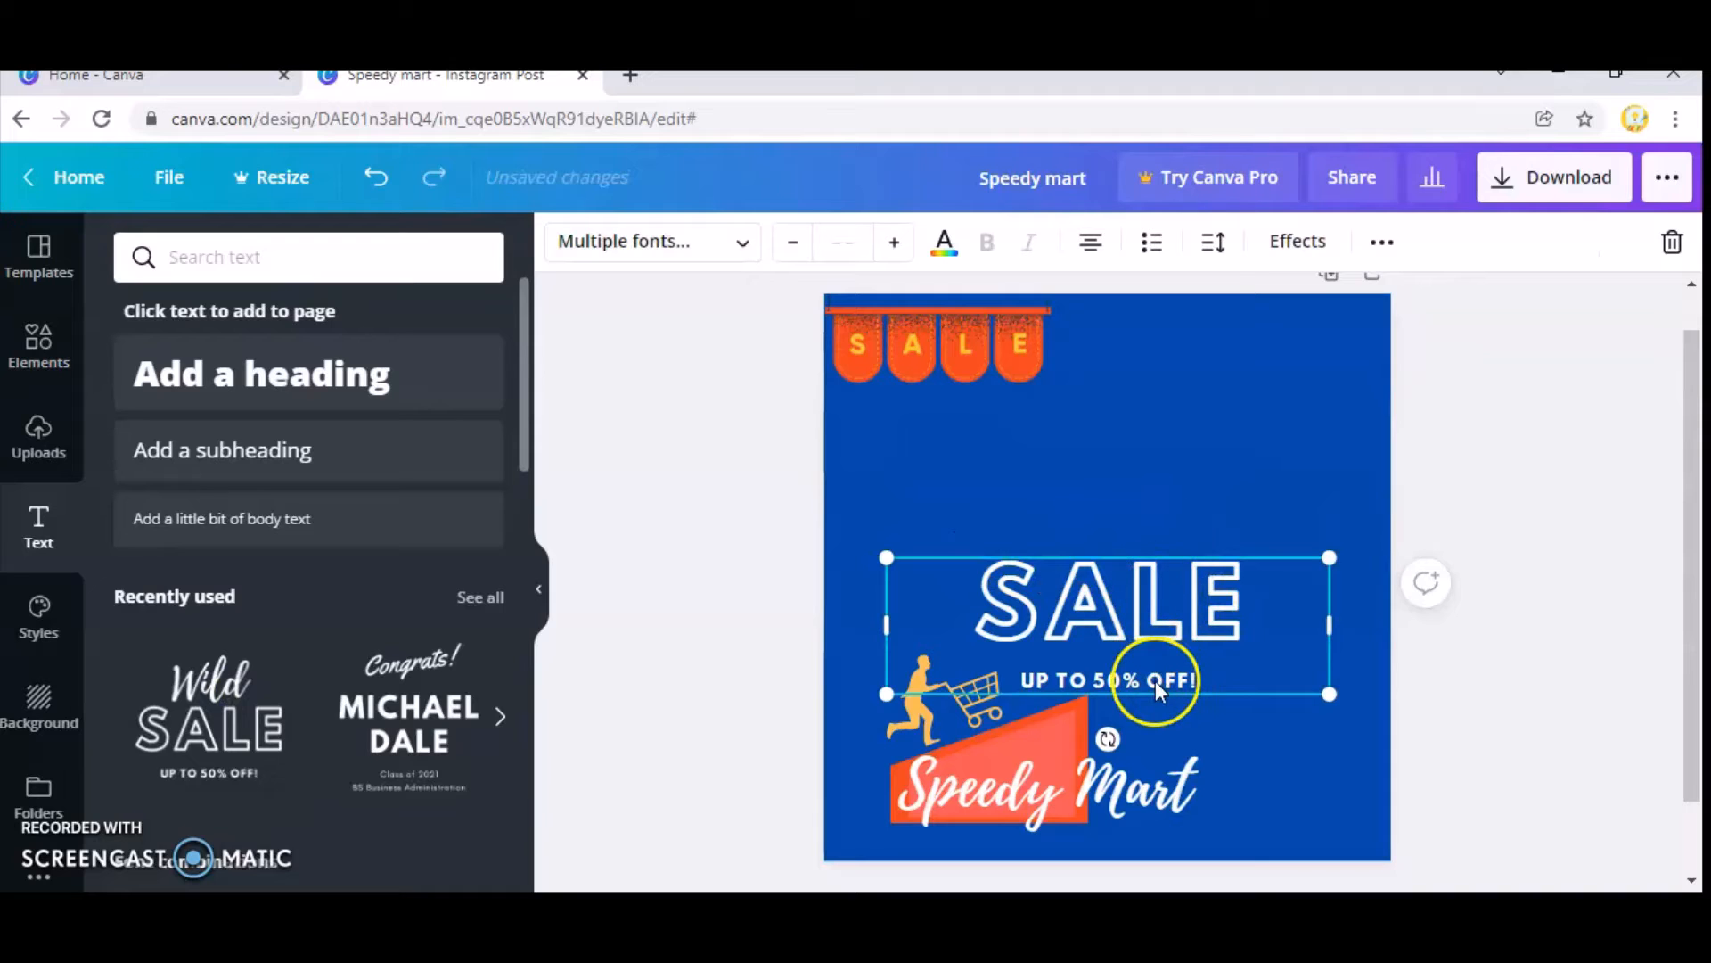
# Move the sale text group to the upper-right corner of the post and change "SALE" to "50%".
pyautogui.moveTo(1155, 638); pyautogui.dragTo(1258, 518)
pyautogui.moveTo(1281, 425); pyautogui.dragTo(1291, 398)
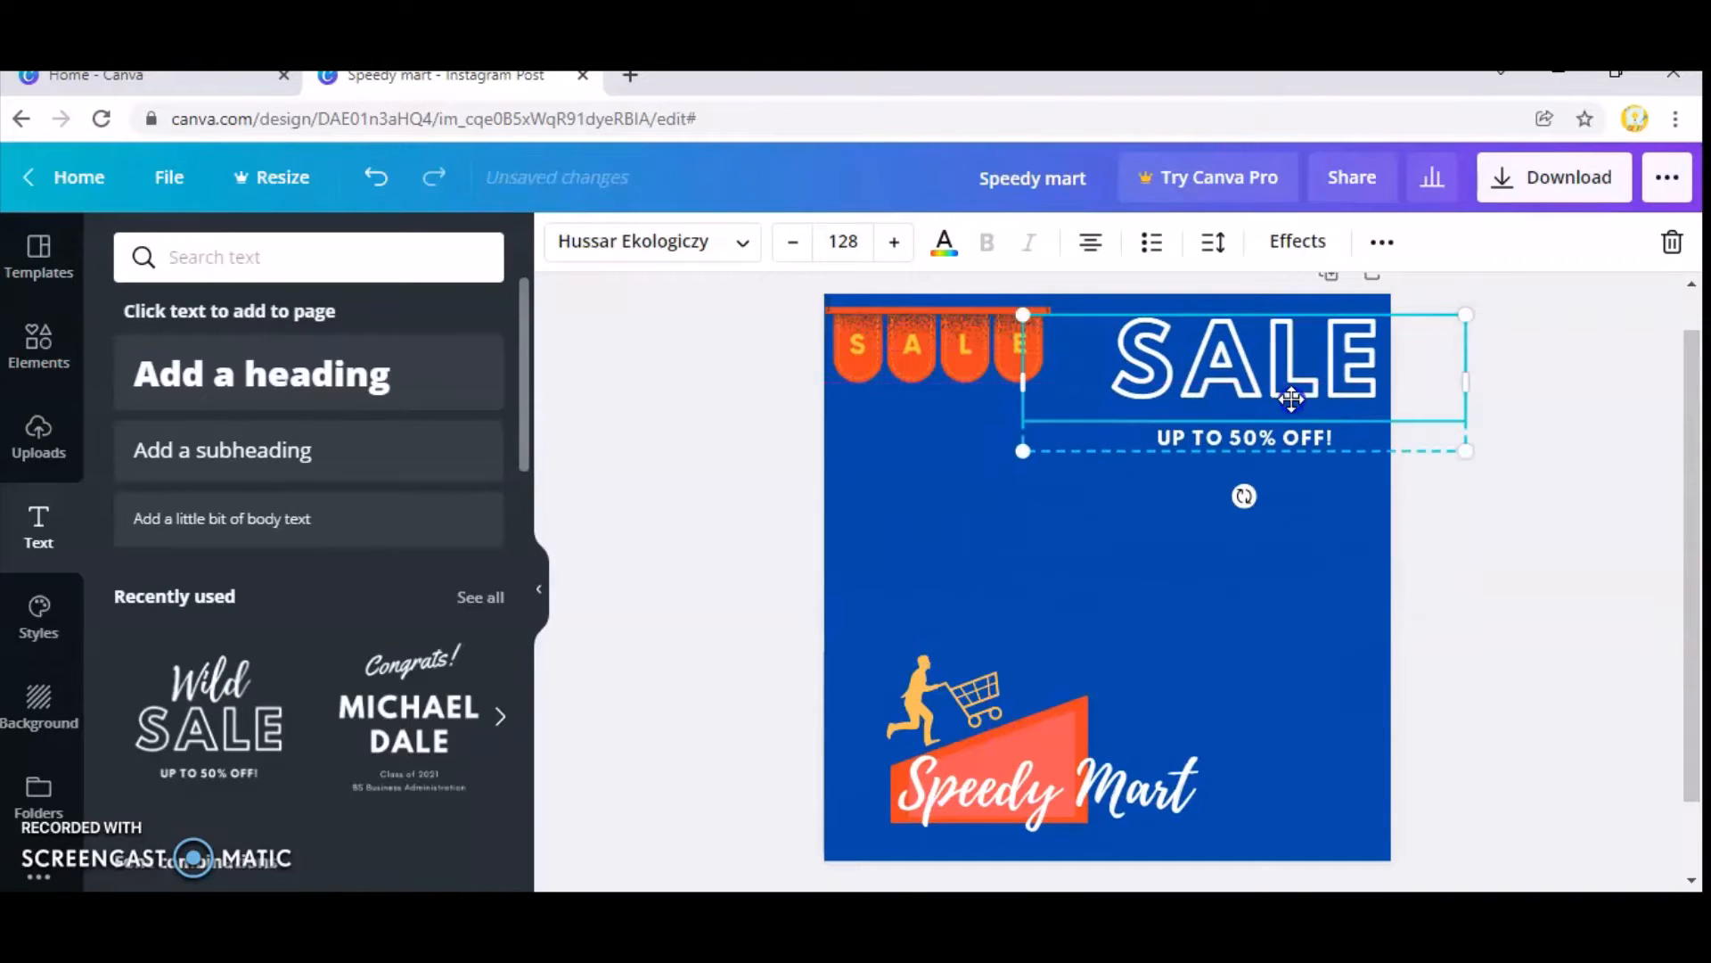
pyautogui.doubleClick(1333, 357)
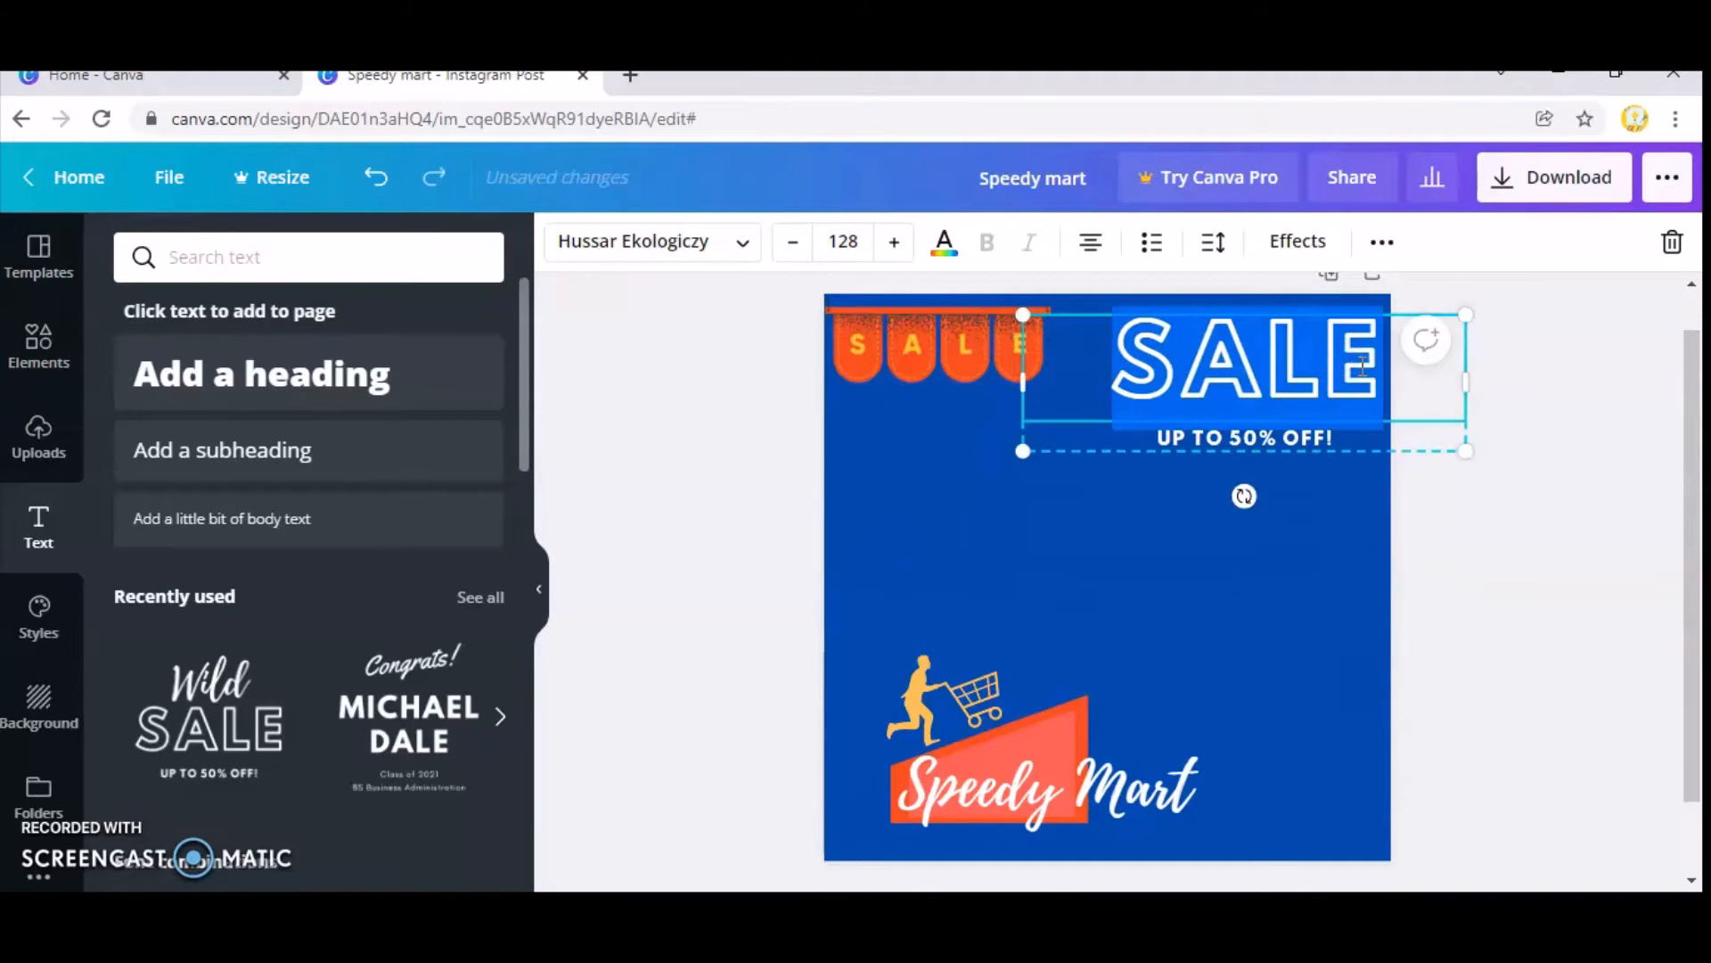
pyautogui.write('50%')
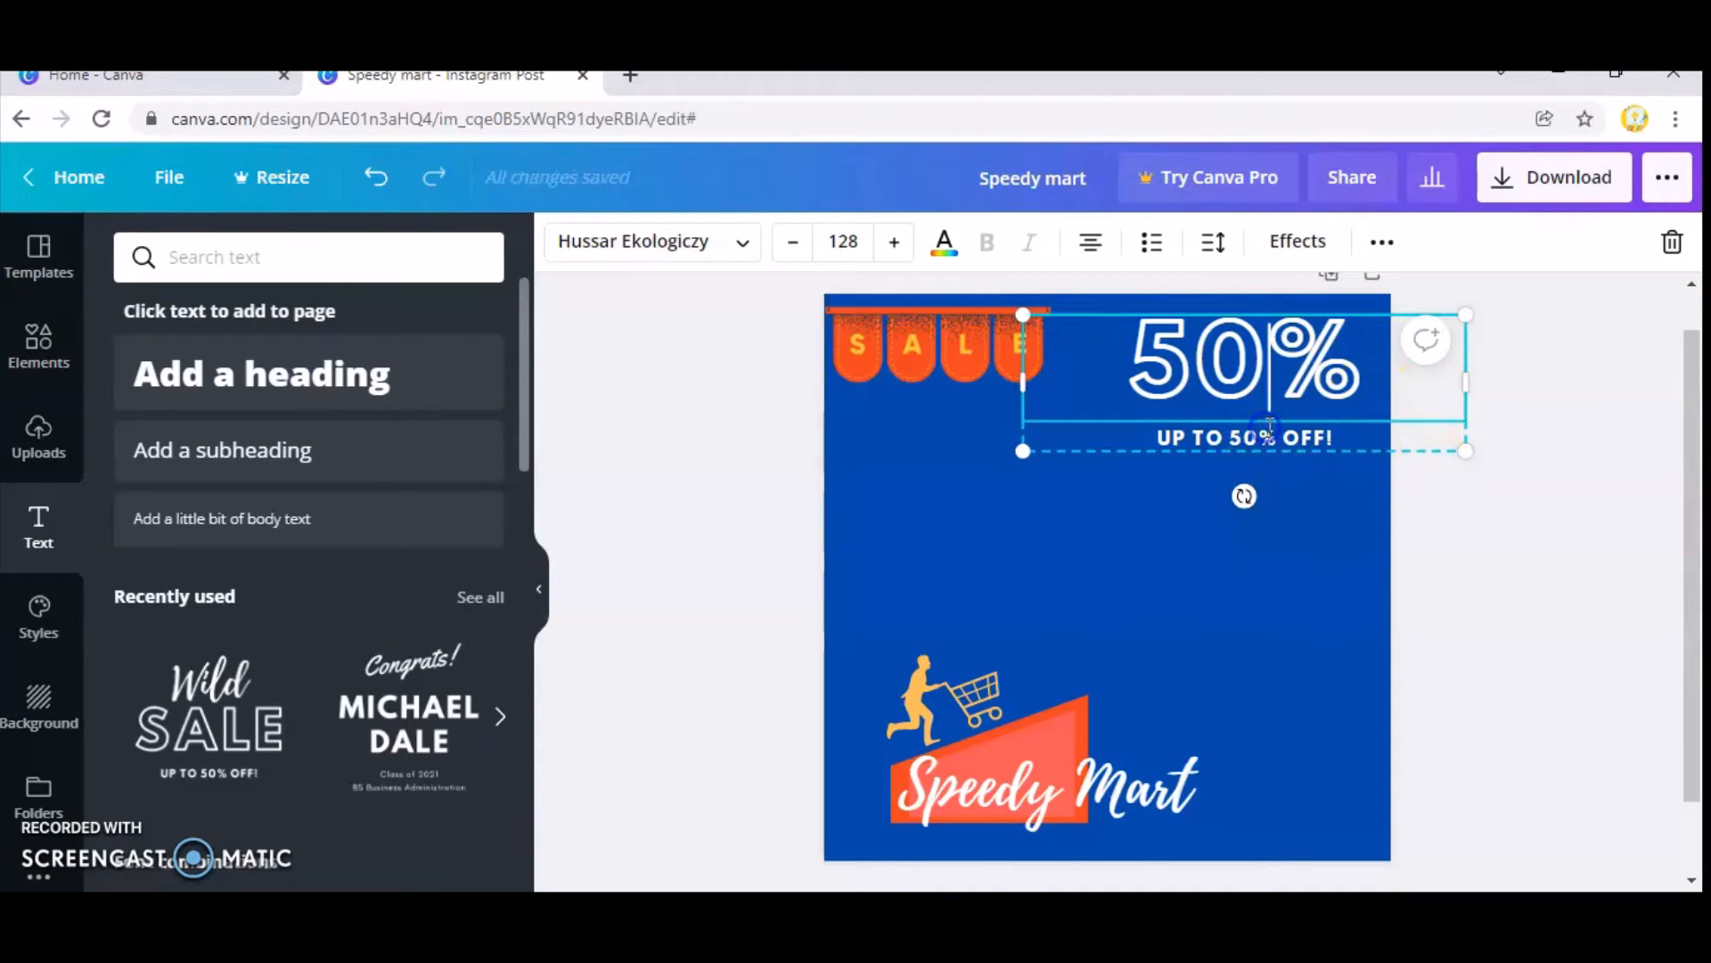
# Shorten the line "UP TO 50% OFF!" under the discount figure to "OFF!".
pyautogui.click(1277, 463)
pyautogui.doubleClick(1277, 436)
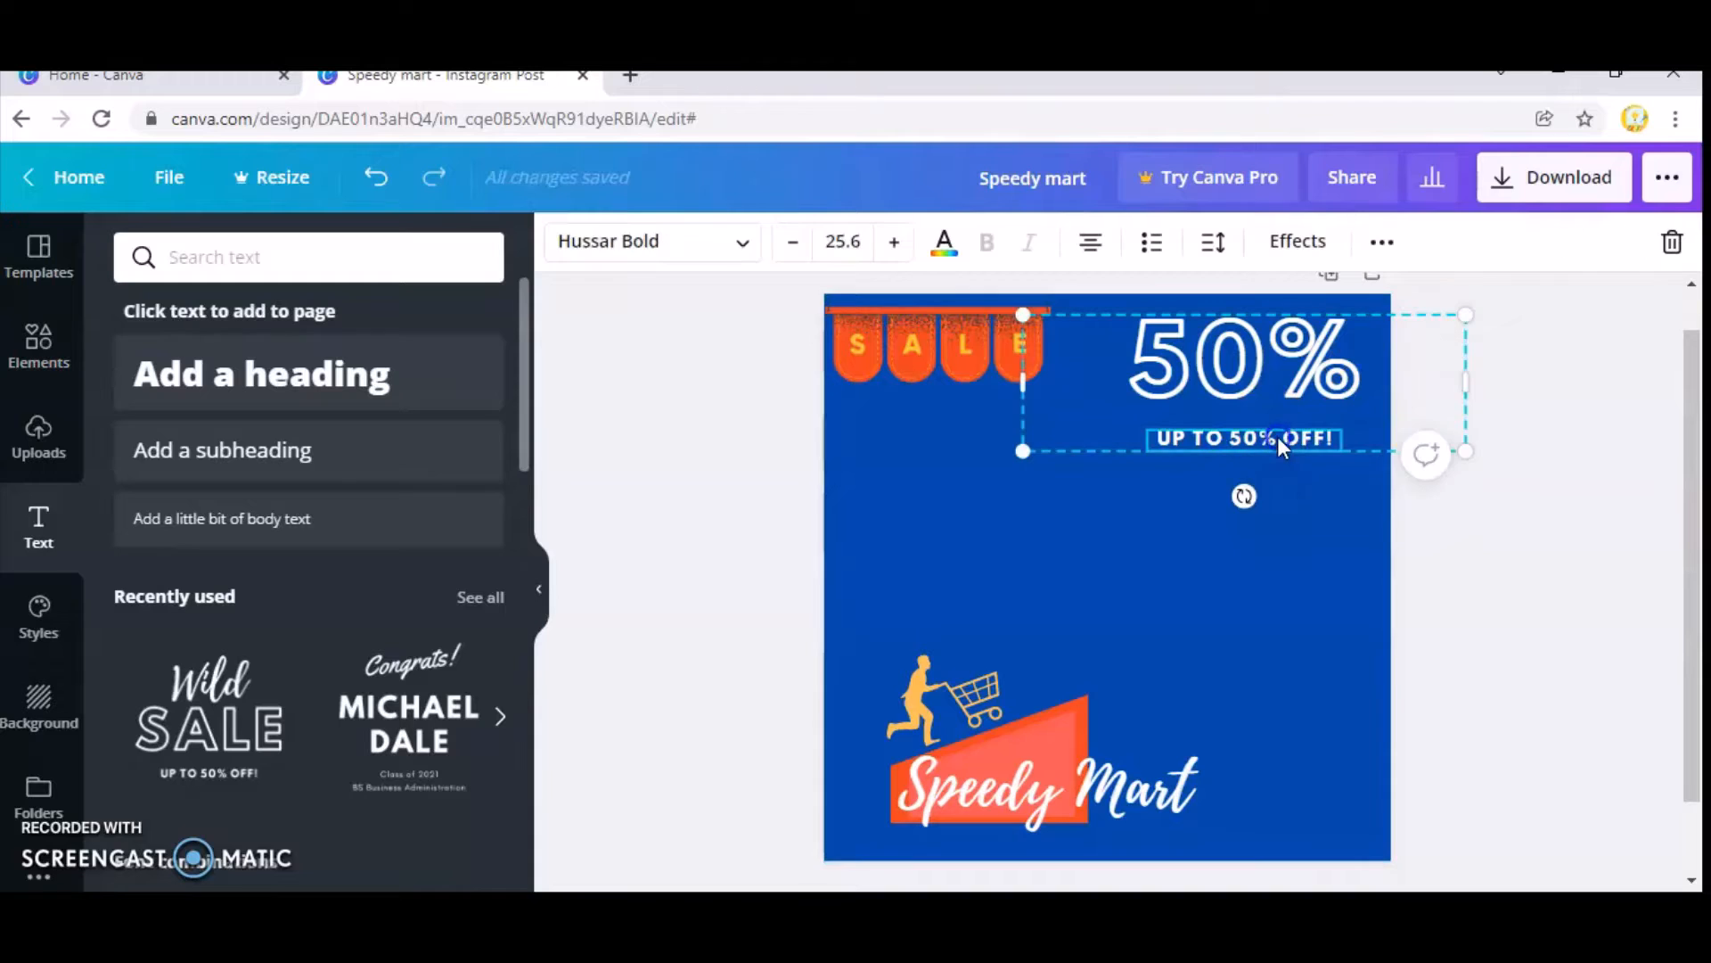
pyautogui.click(1276, 435)
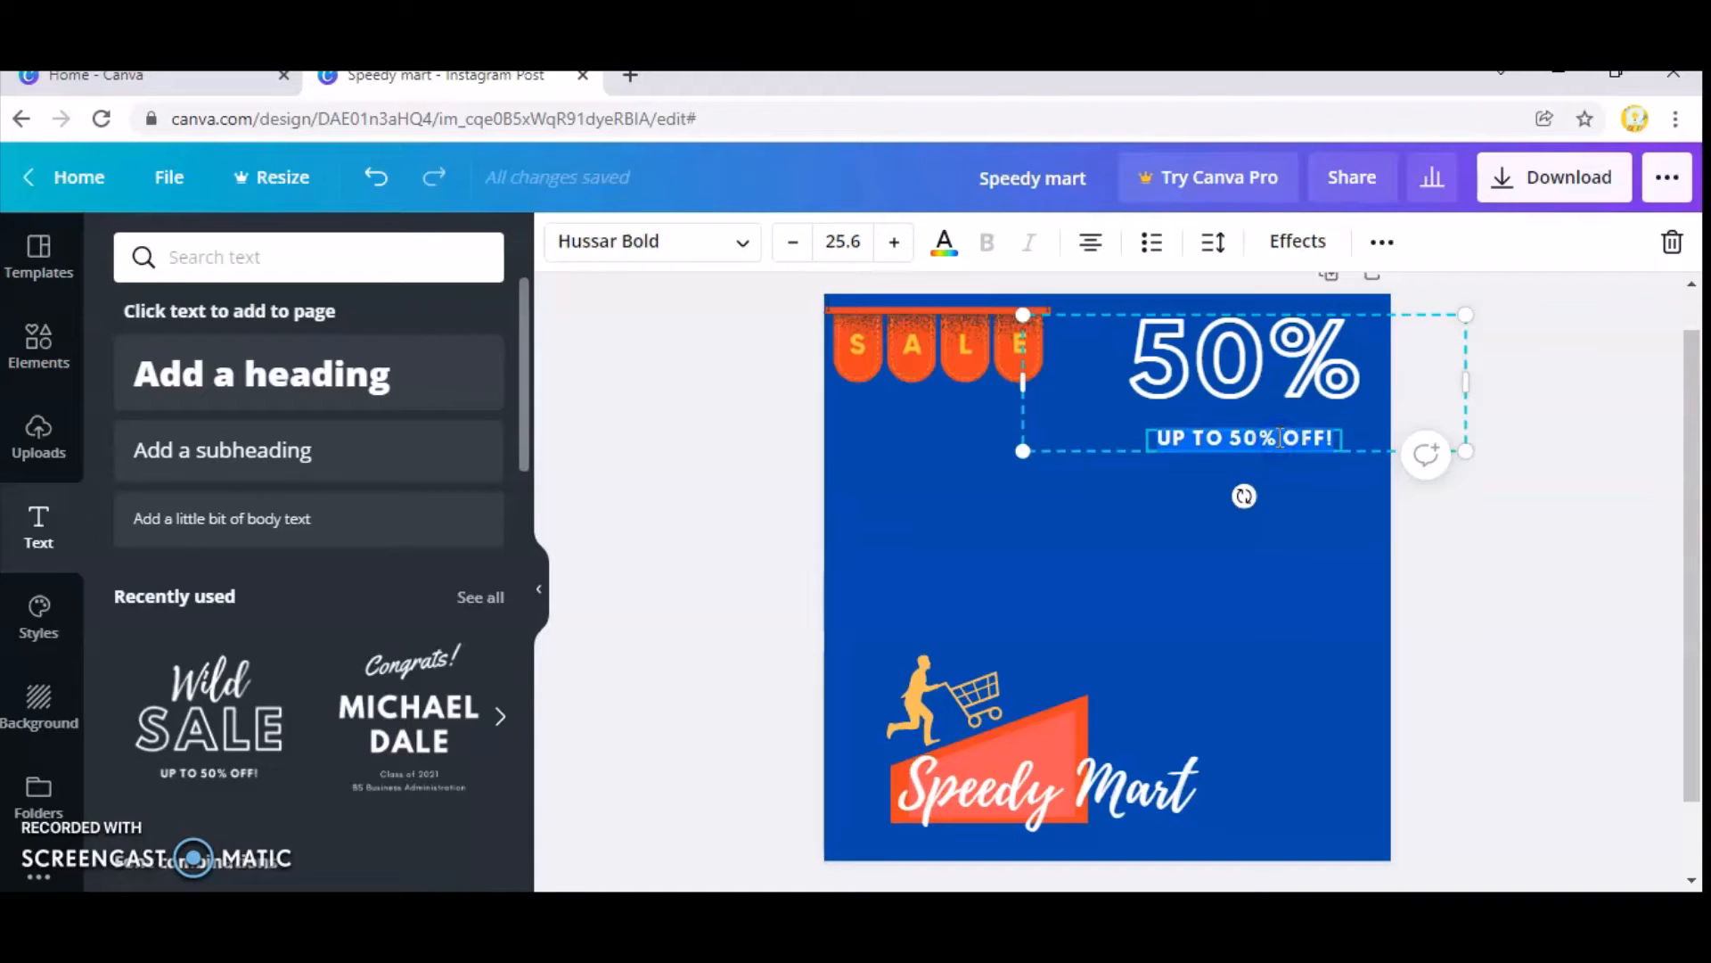
pyautogui.click(1280, 437)
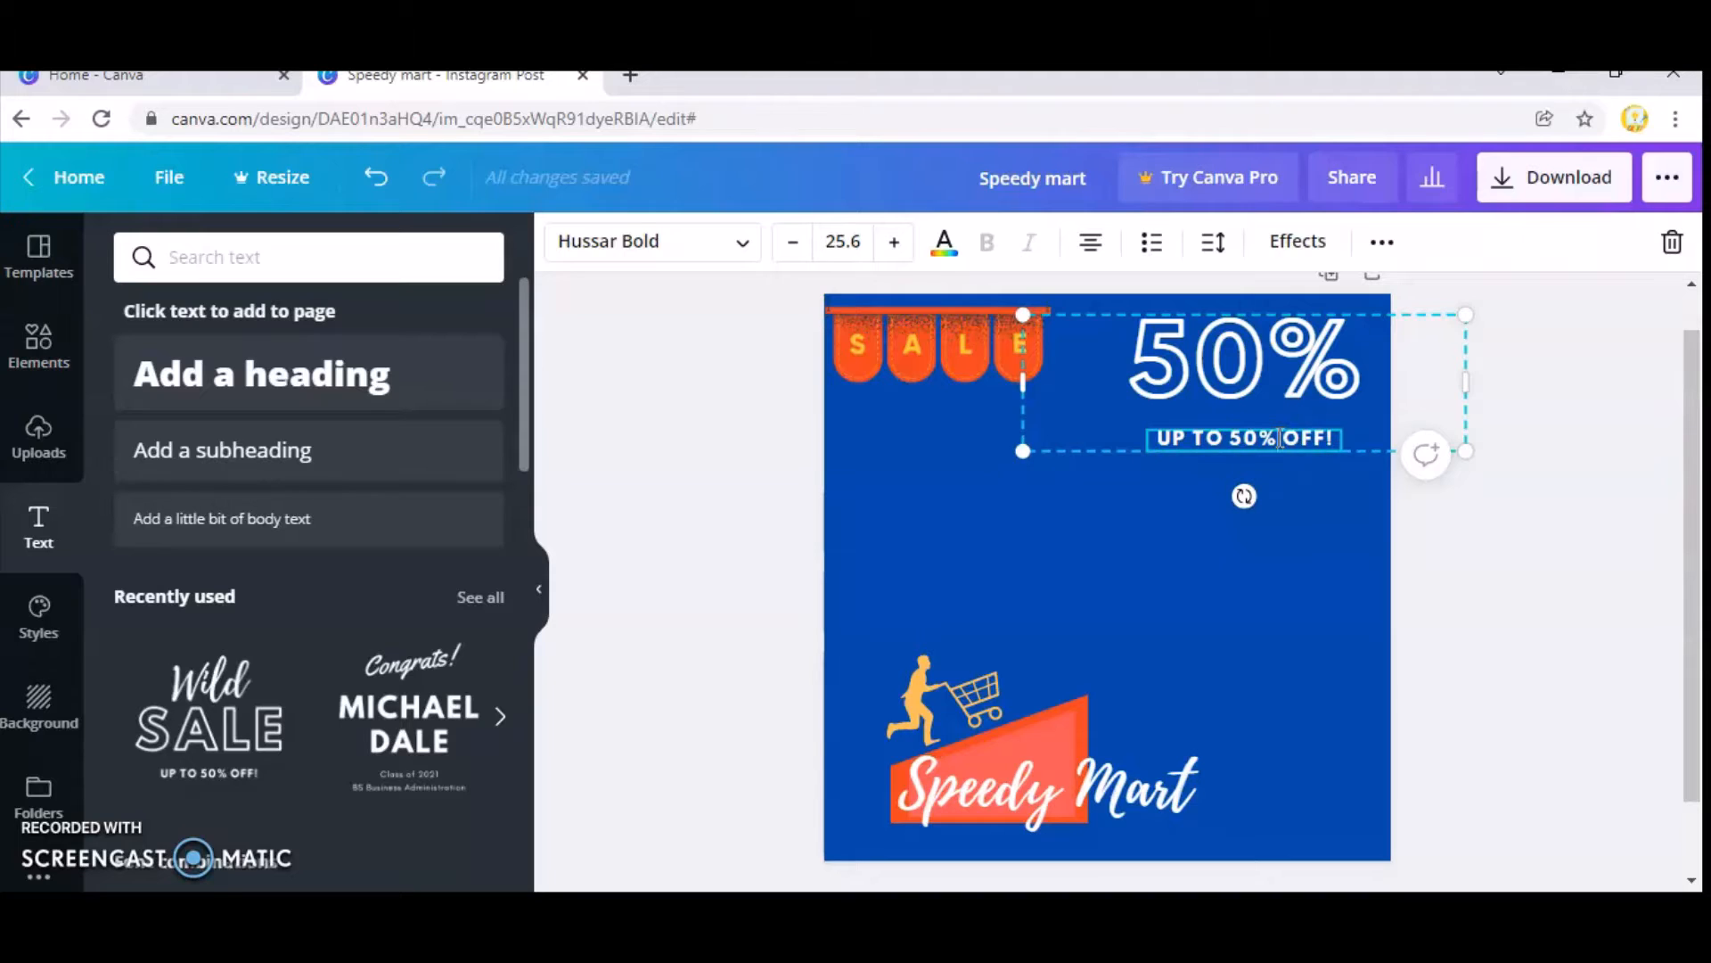
pyautogui.press('BackSpace')
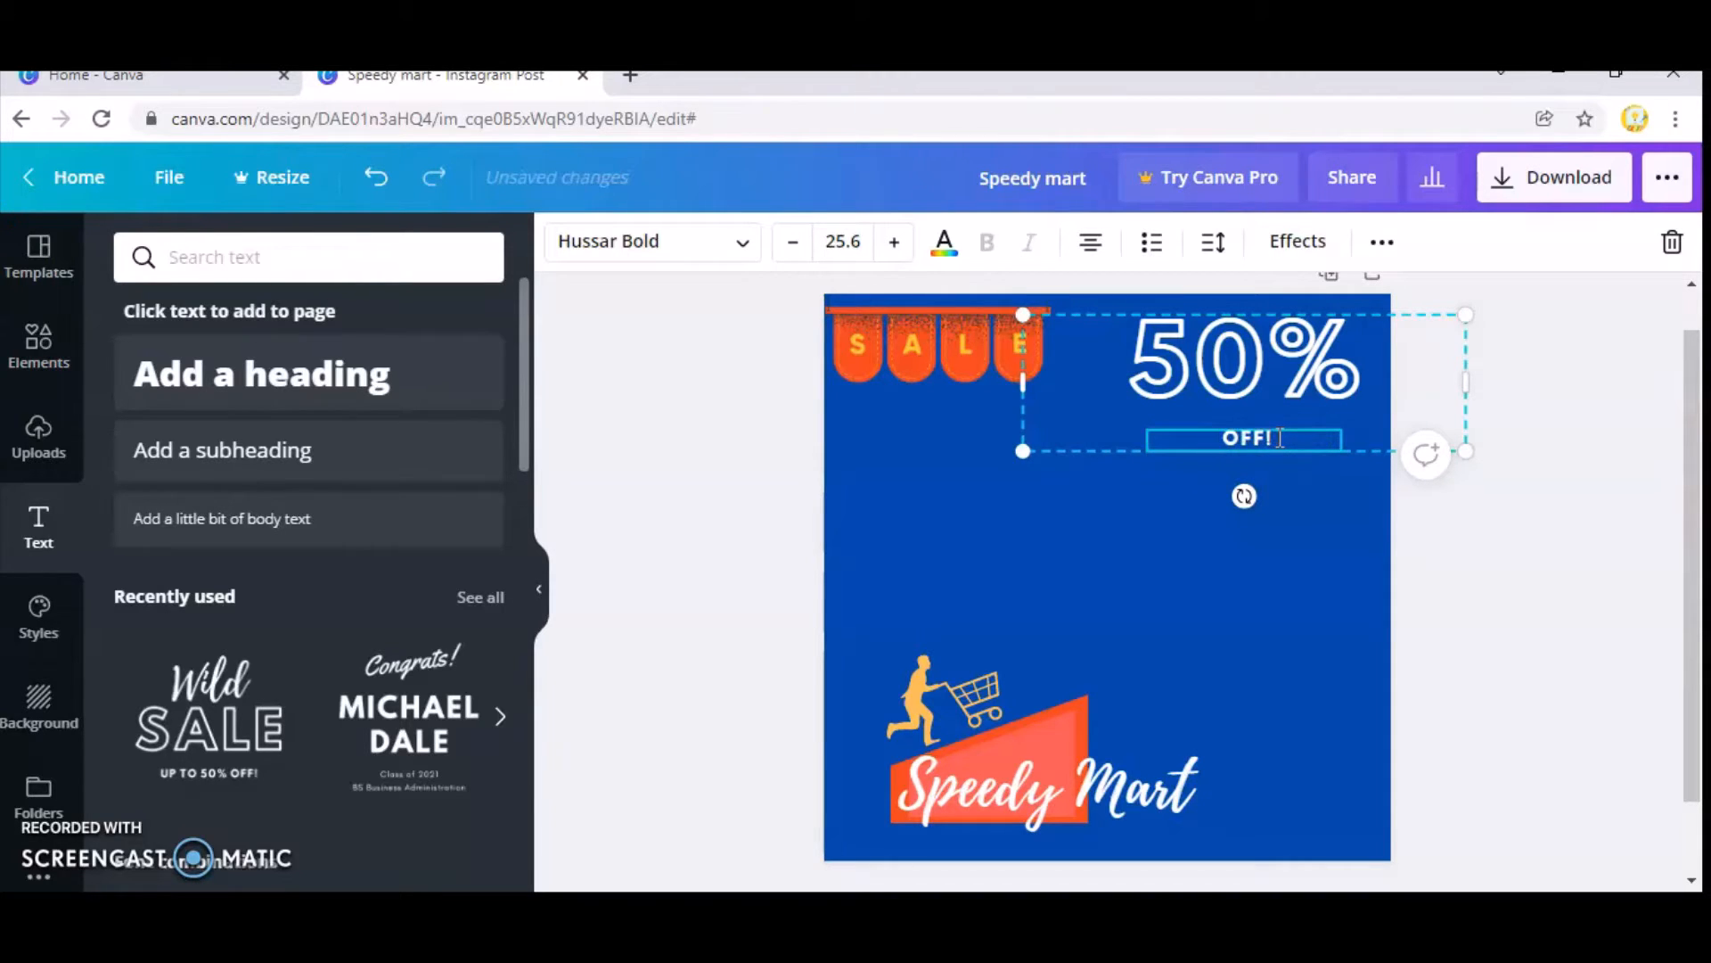
pyautogui.click(1271, 479)
# Reduce the font size of the "50%" text to 95.8.
pyautogui.click(1264, 400)
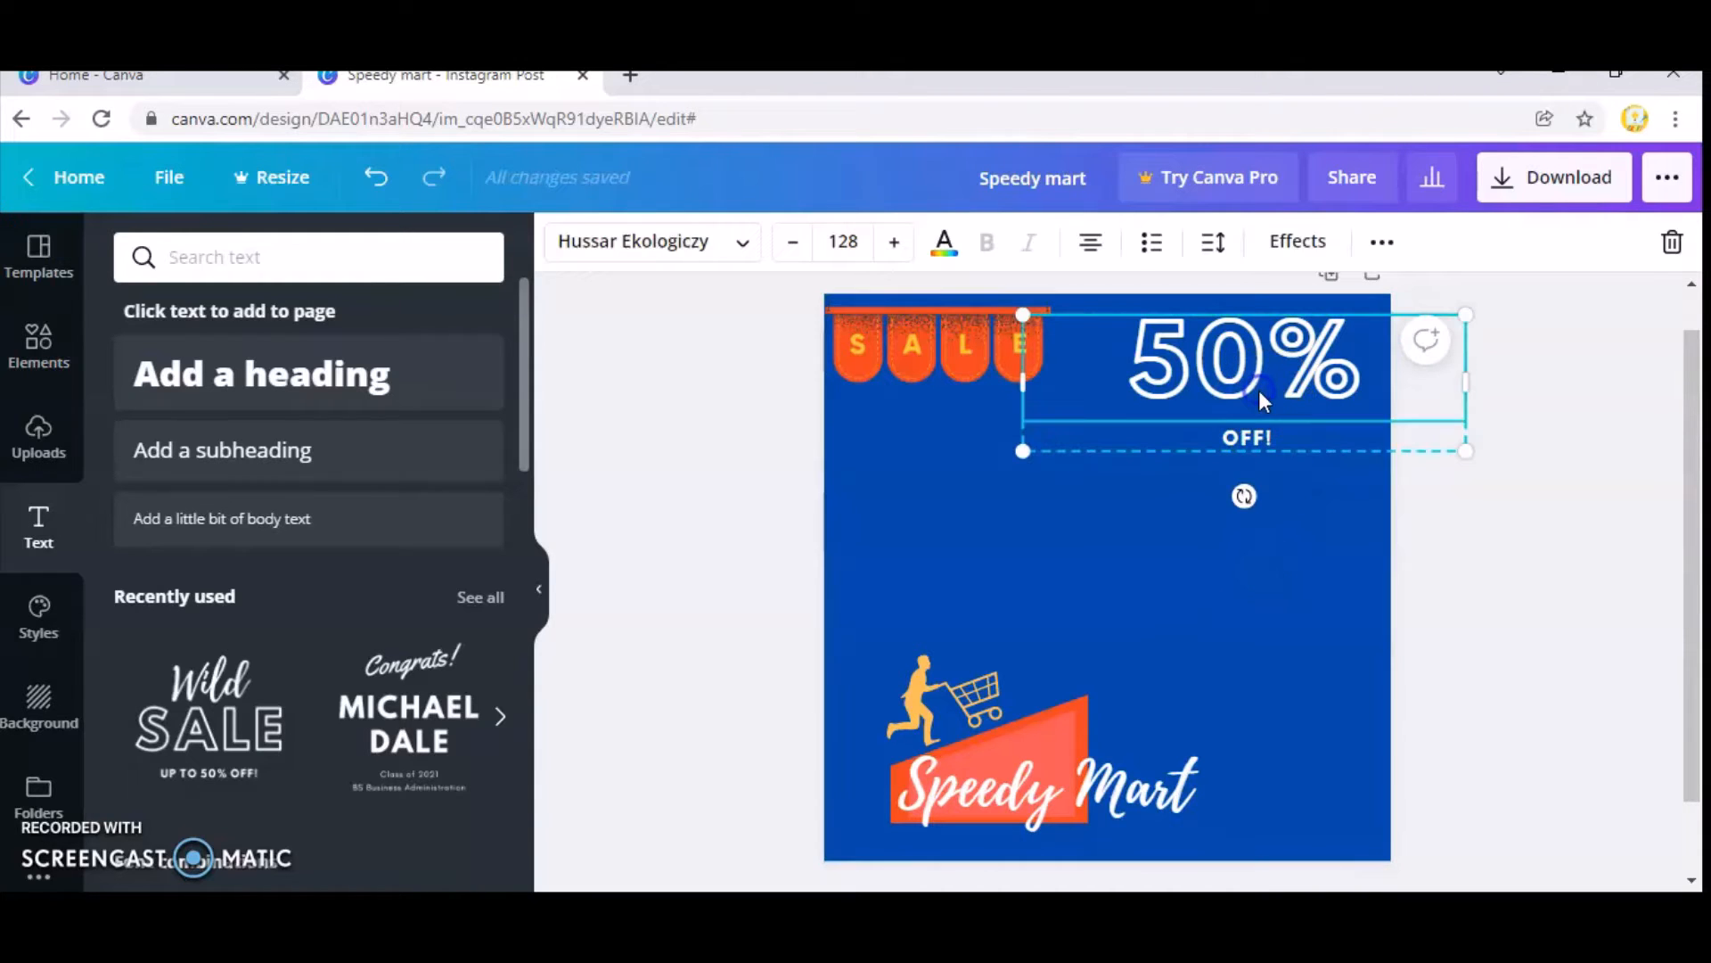
pyautogui.click(788, 246)
pyautogui.click(788, 246)
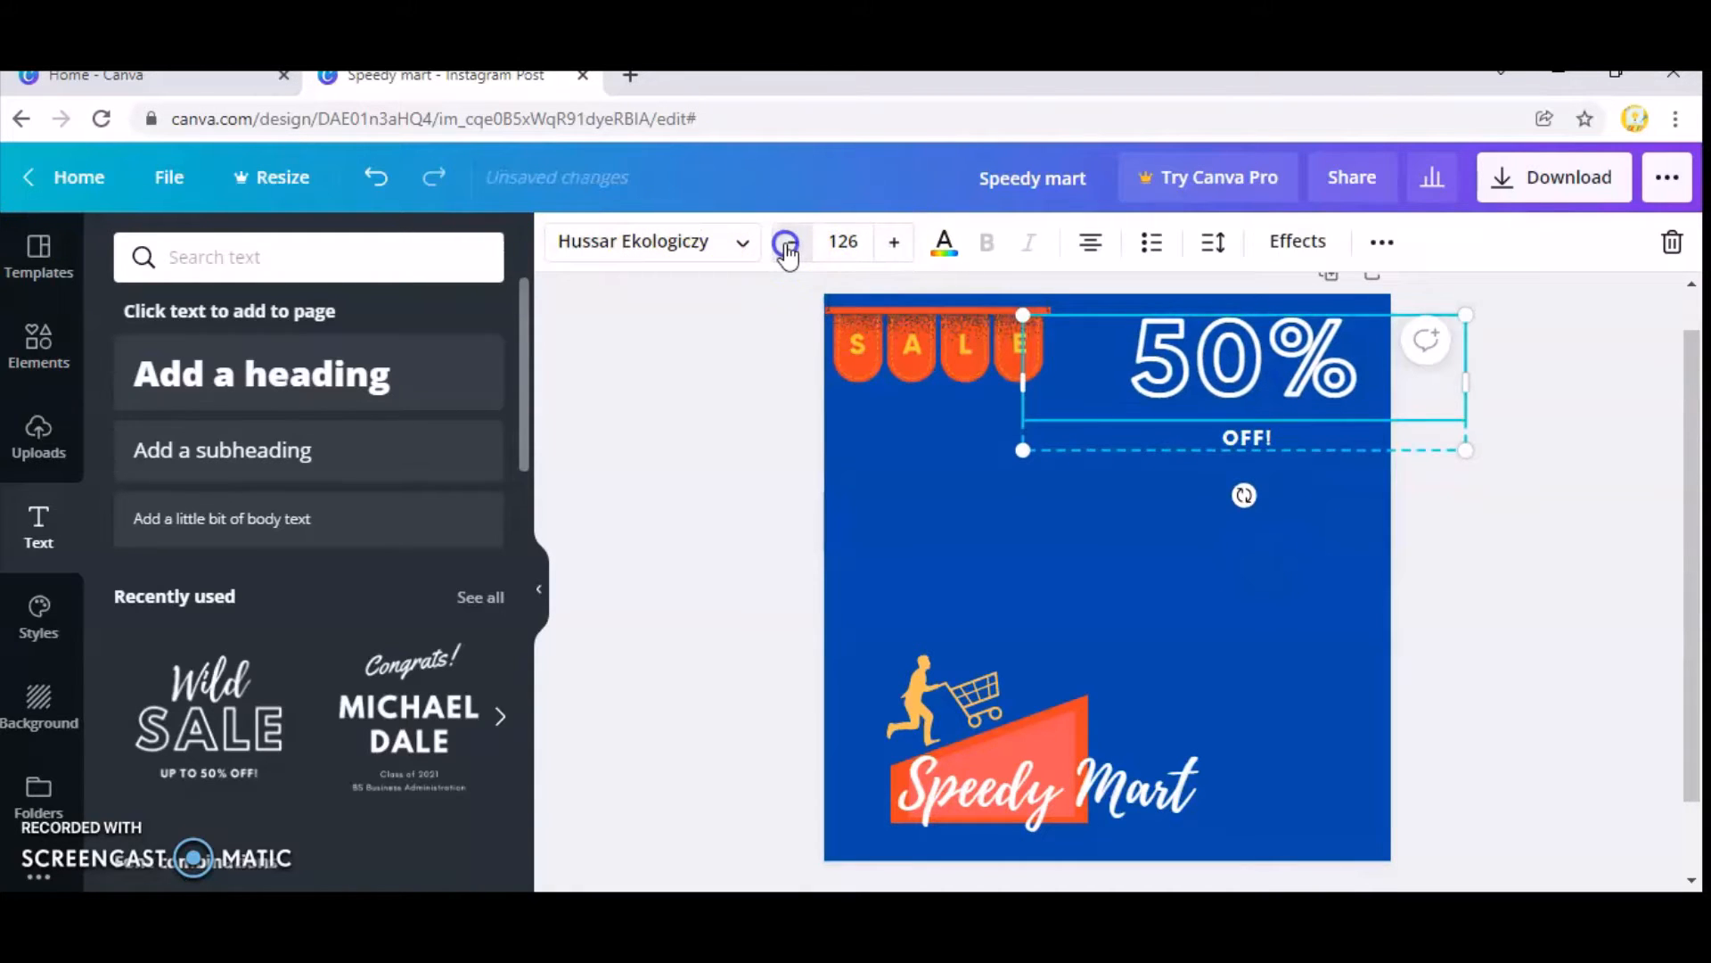
pyautogui.click(788, 247)
pyautogui.click(788, 247)
pyautogui.click(788, 248)
pyautogui.tripleClick(788, 246)
pyautogui.tripleClick(788, 246)
pyautogui.tripleClick(788, 246)
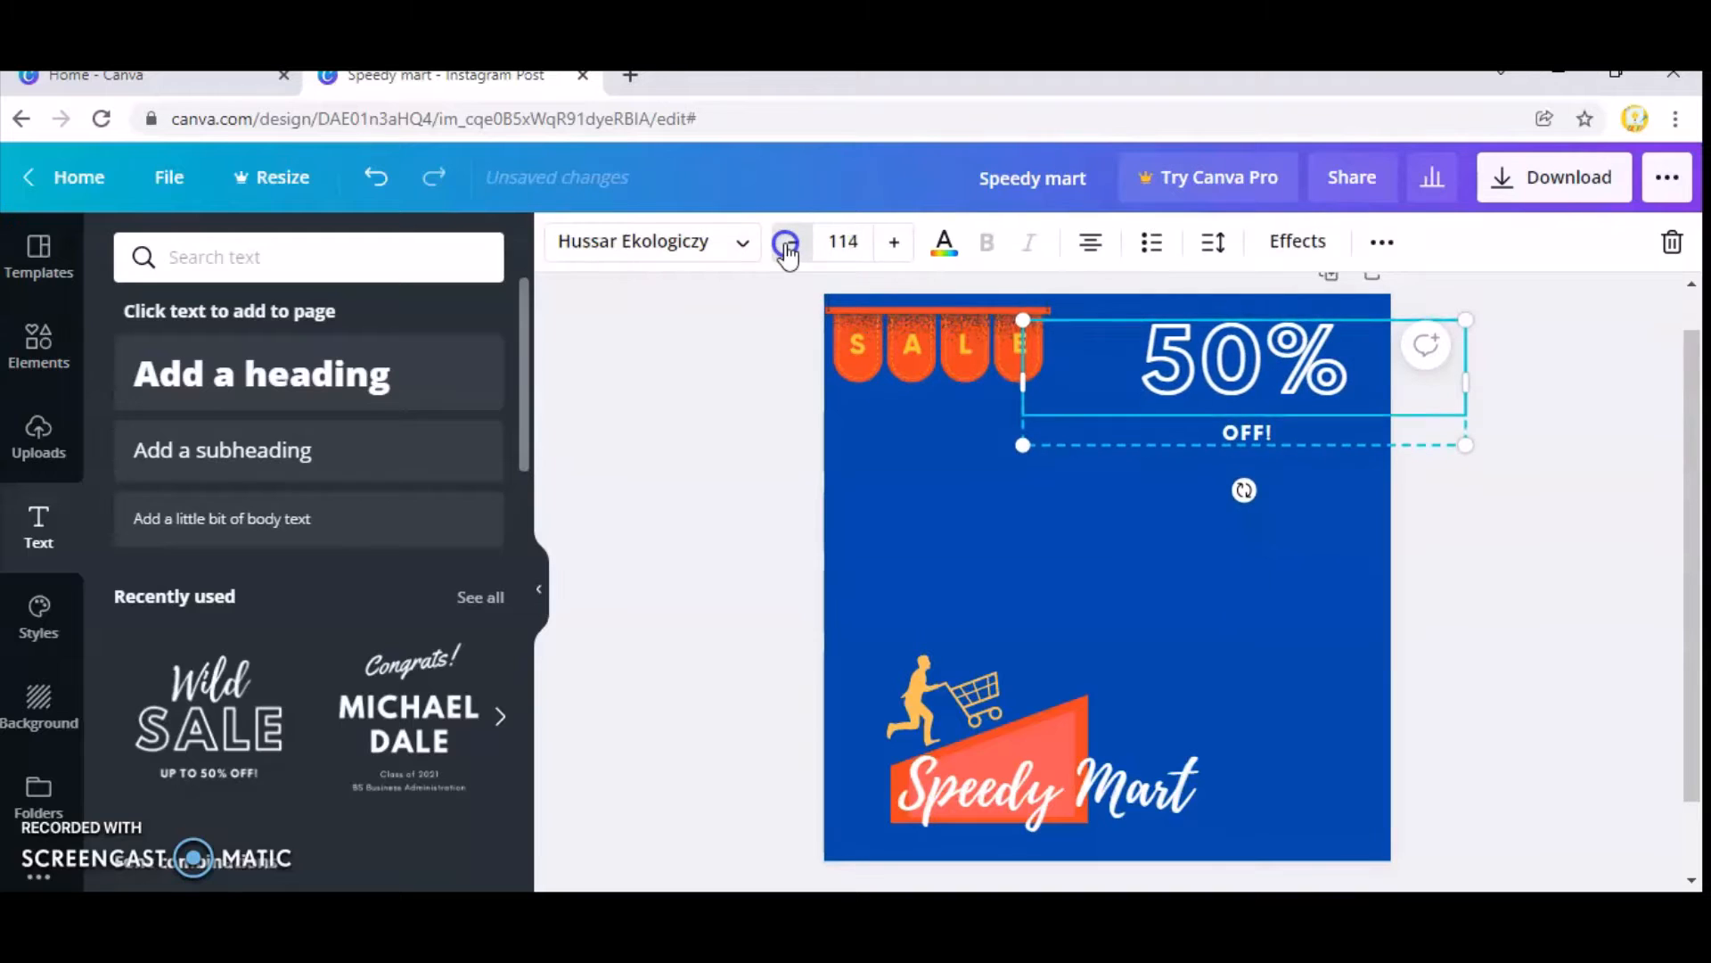
pyautogui.tripleClick(788, 246)
pyautogui.tripleClick(788, 246)
pyautogui.tripleClick(788, 246)
pyautogui.tripleClick(788, 246)
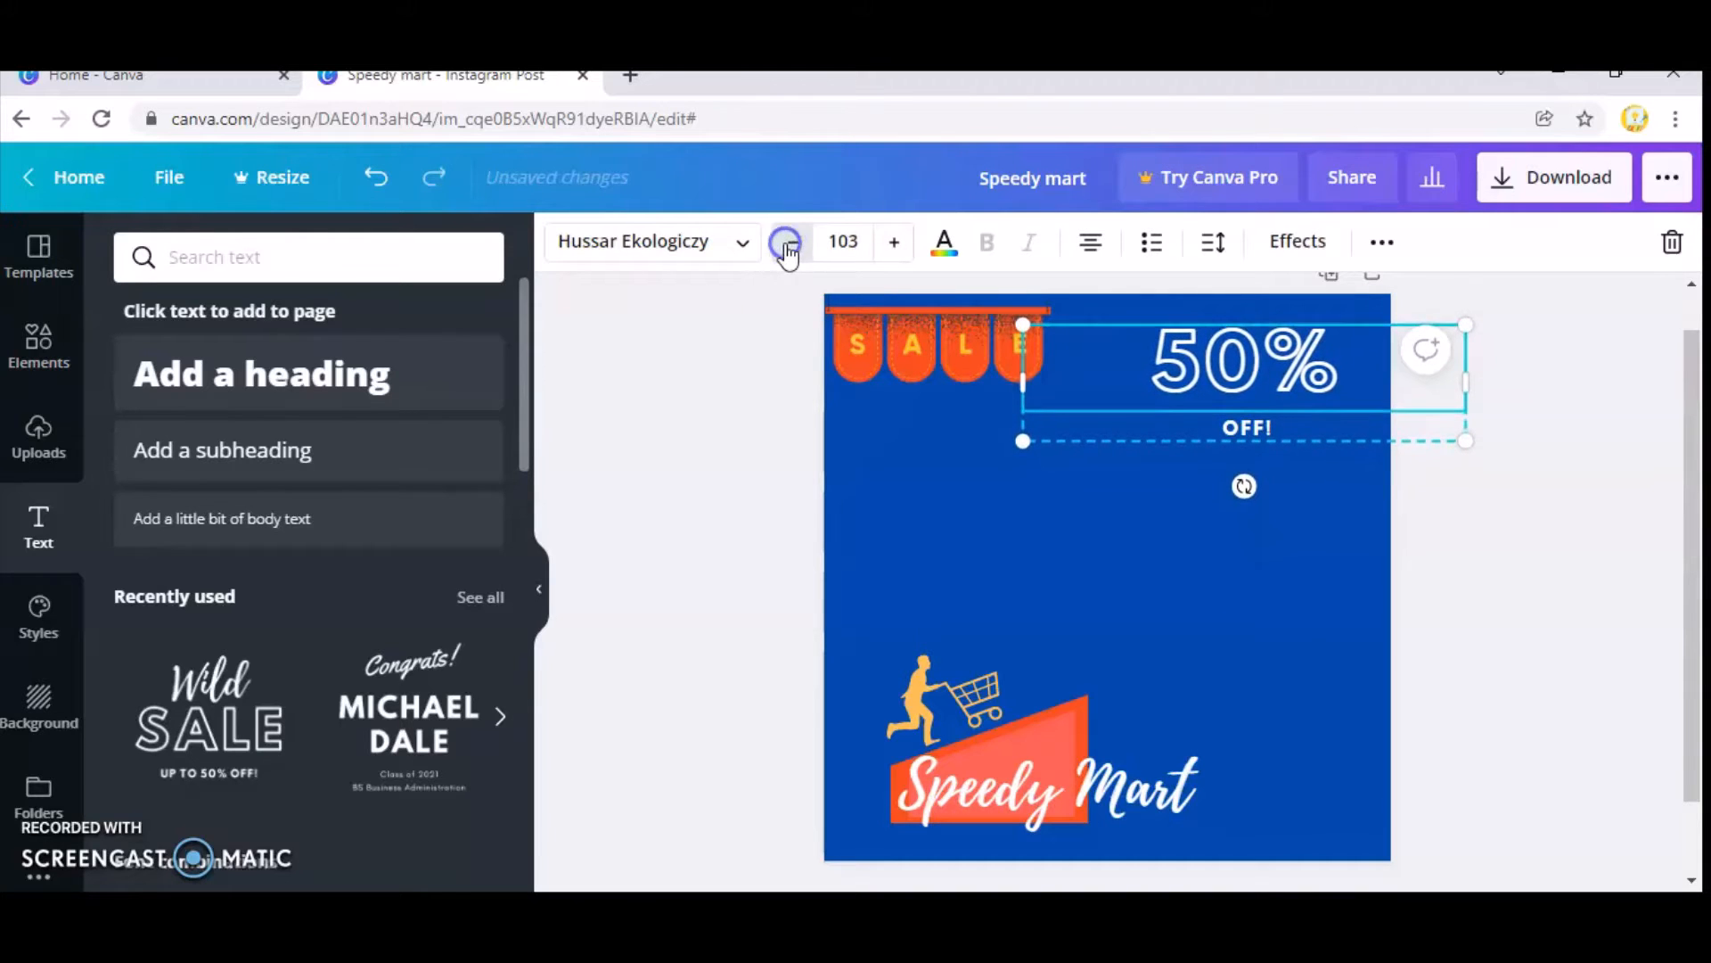
pyautogui.tripleClick(788, 246)
pyautogui.tripleClick(788, 246)
pyautogui.click(788, 246)
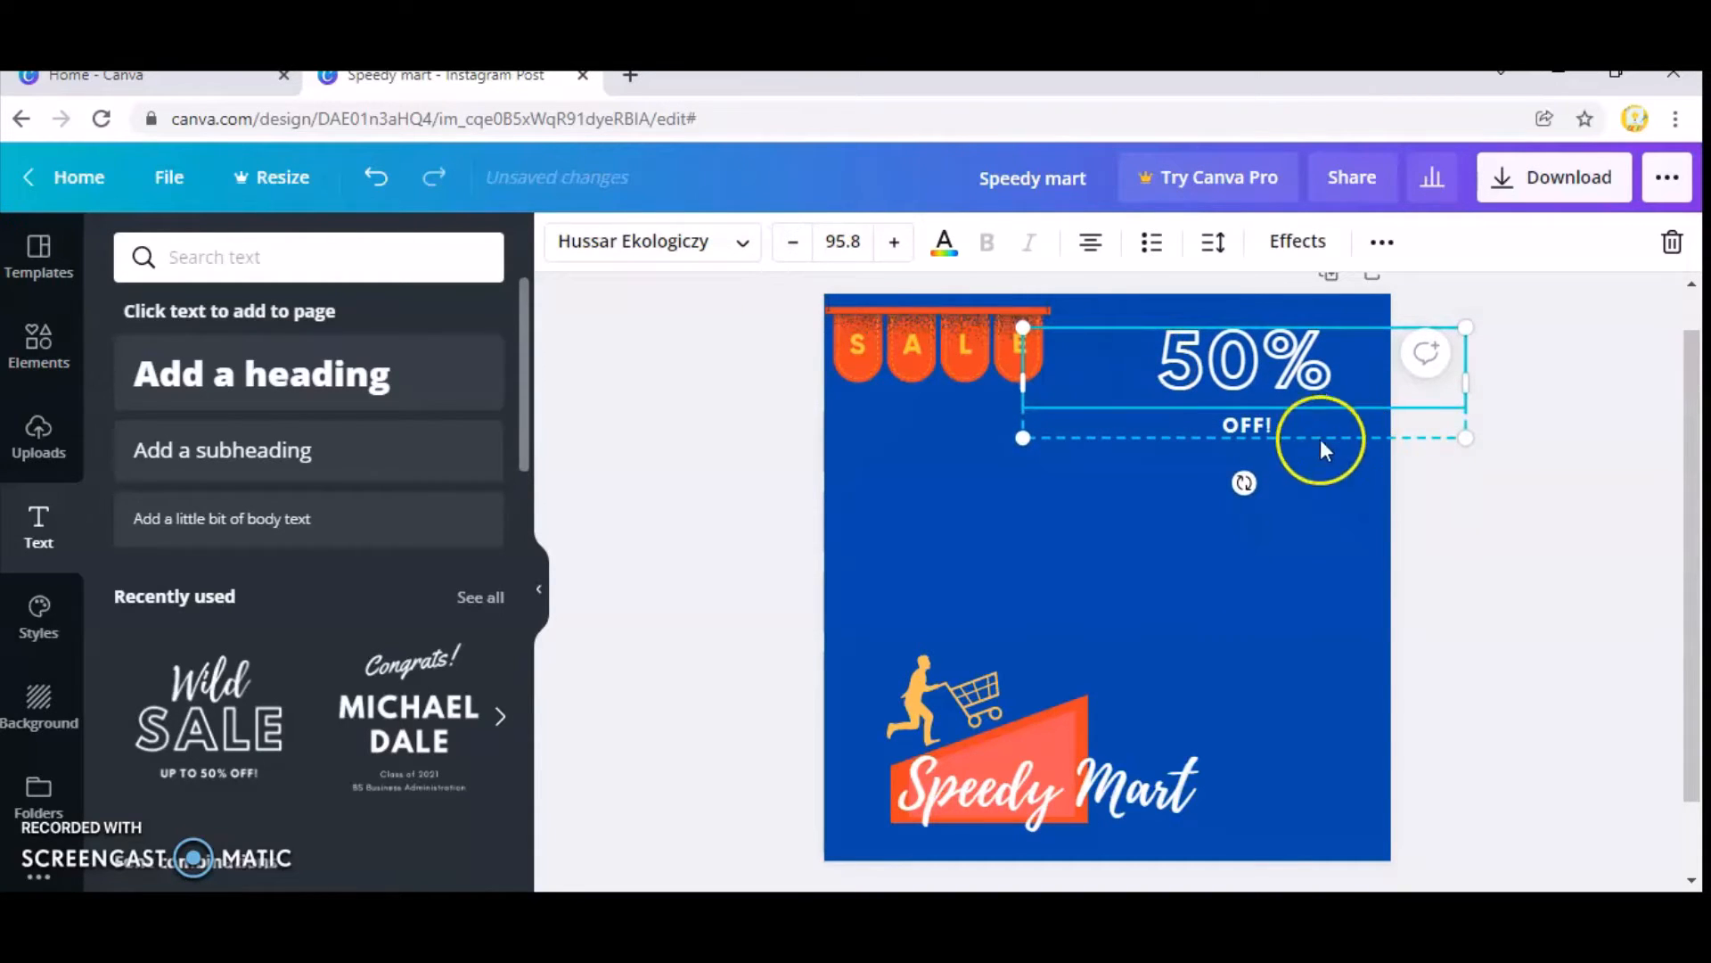
# Recolour the "OFF!" text with the yellow default colour.
pyautogui.click(1272, 430)
pyautogui.click(942, 244)
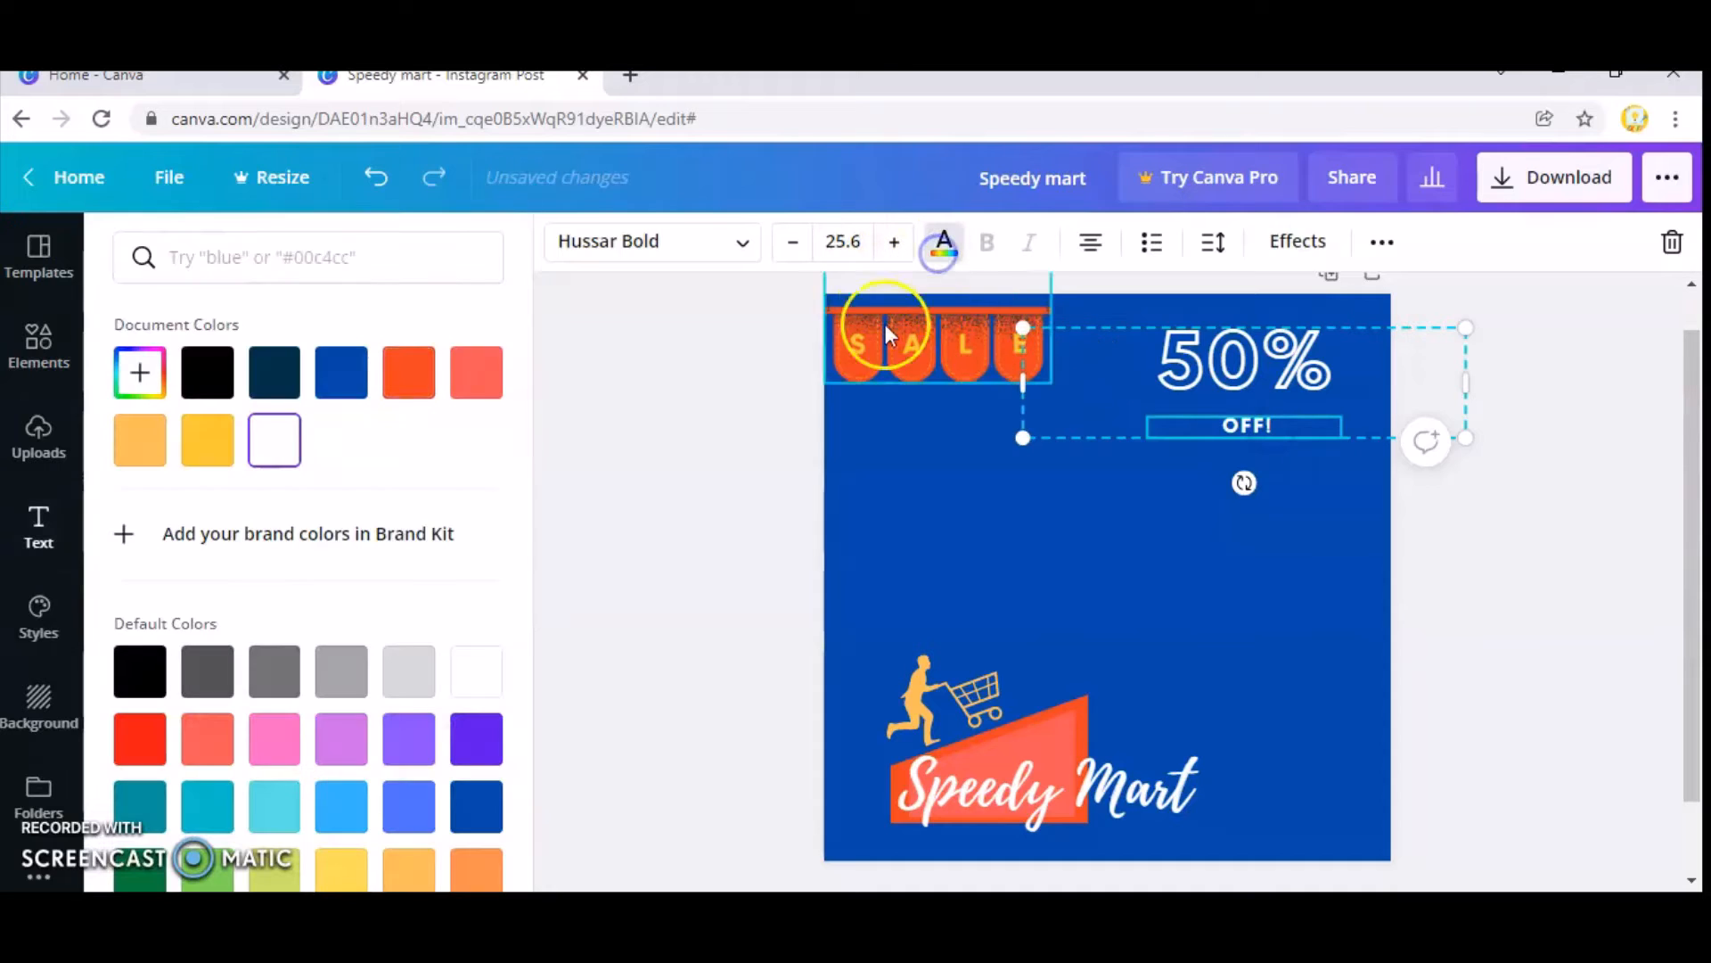
pyautogui.click(341, 860)
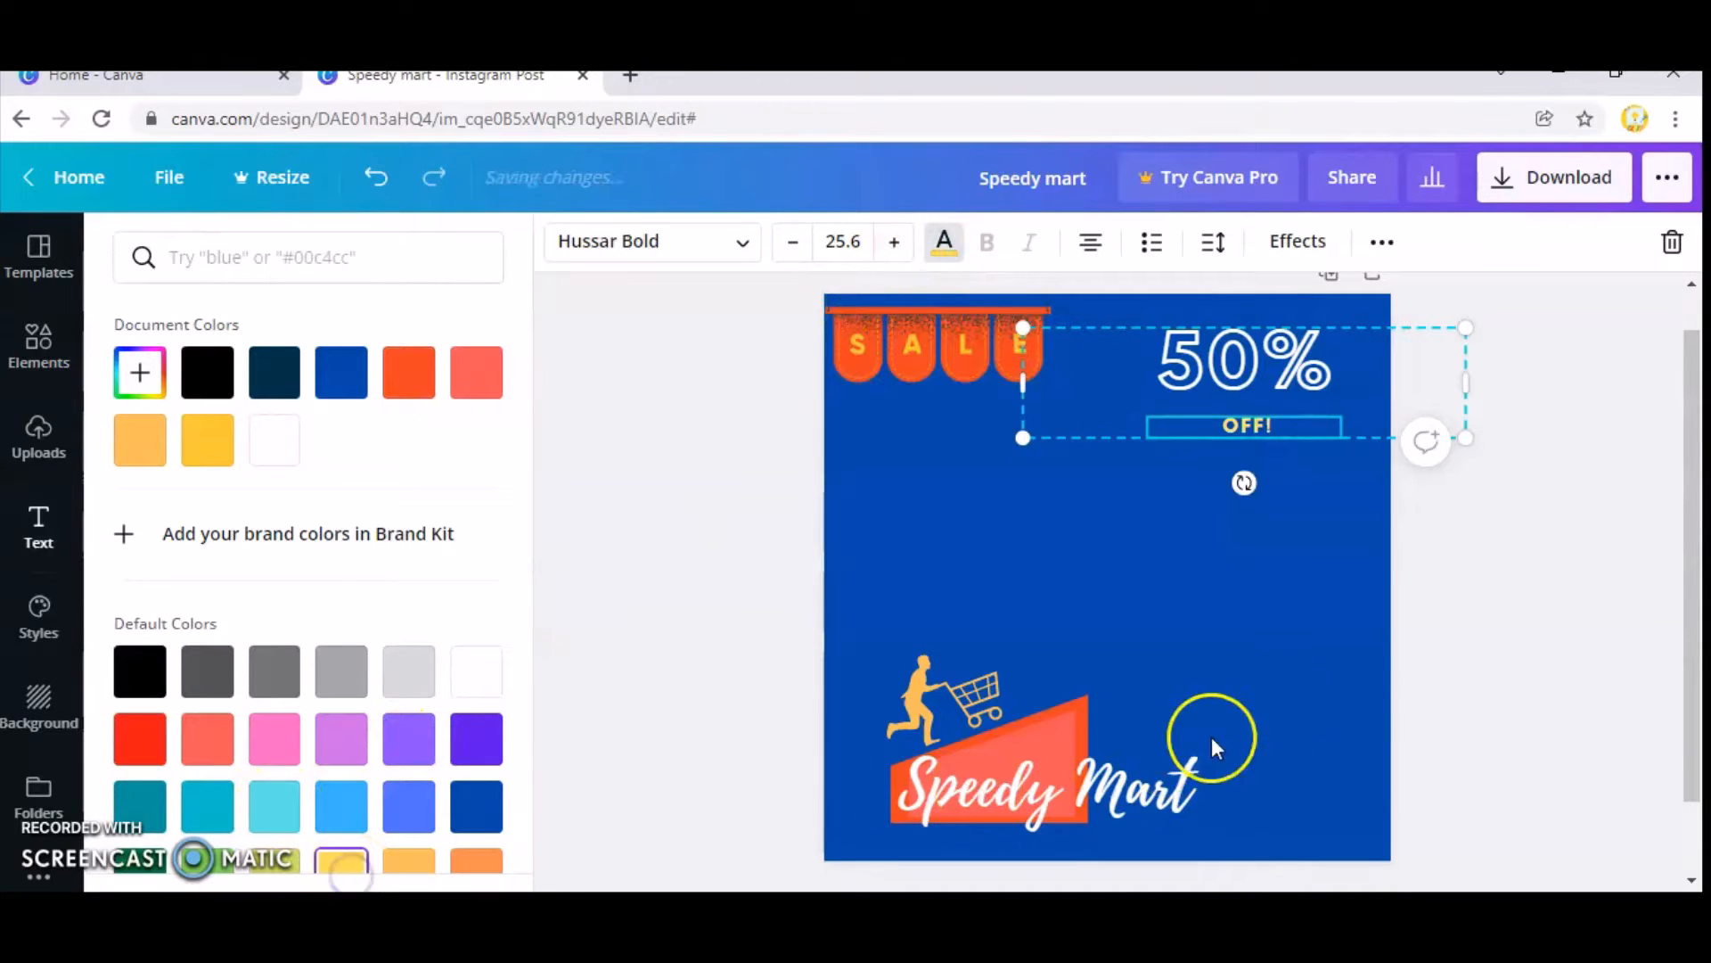
pyautogui.click(1211, 737)
# Shift the "50% OFF!" text group slightly right and up so its box starts at the bunting's right edge.
pyautogui.click(1286, 389)
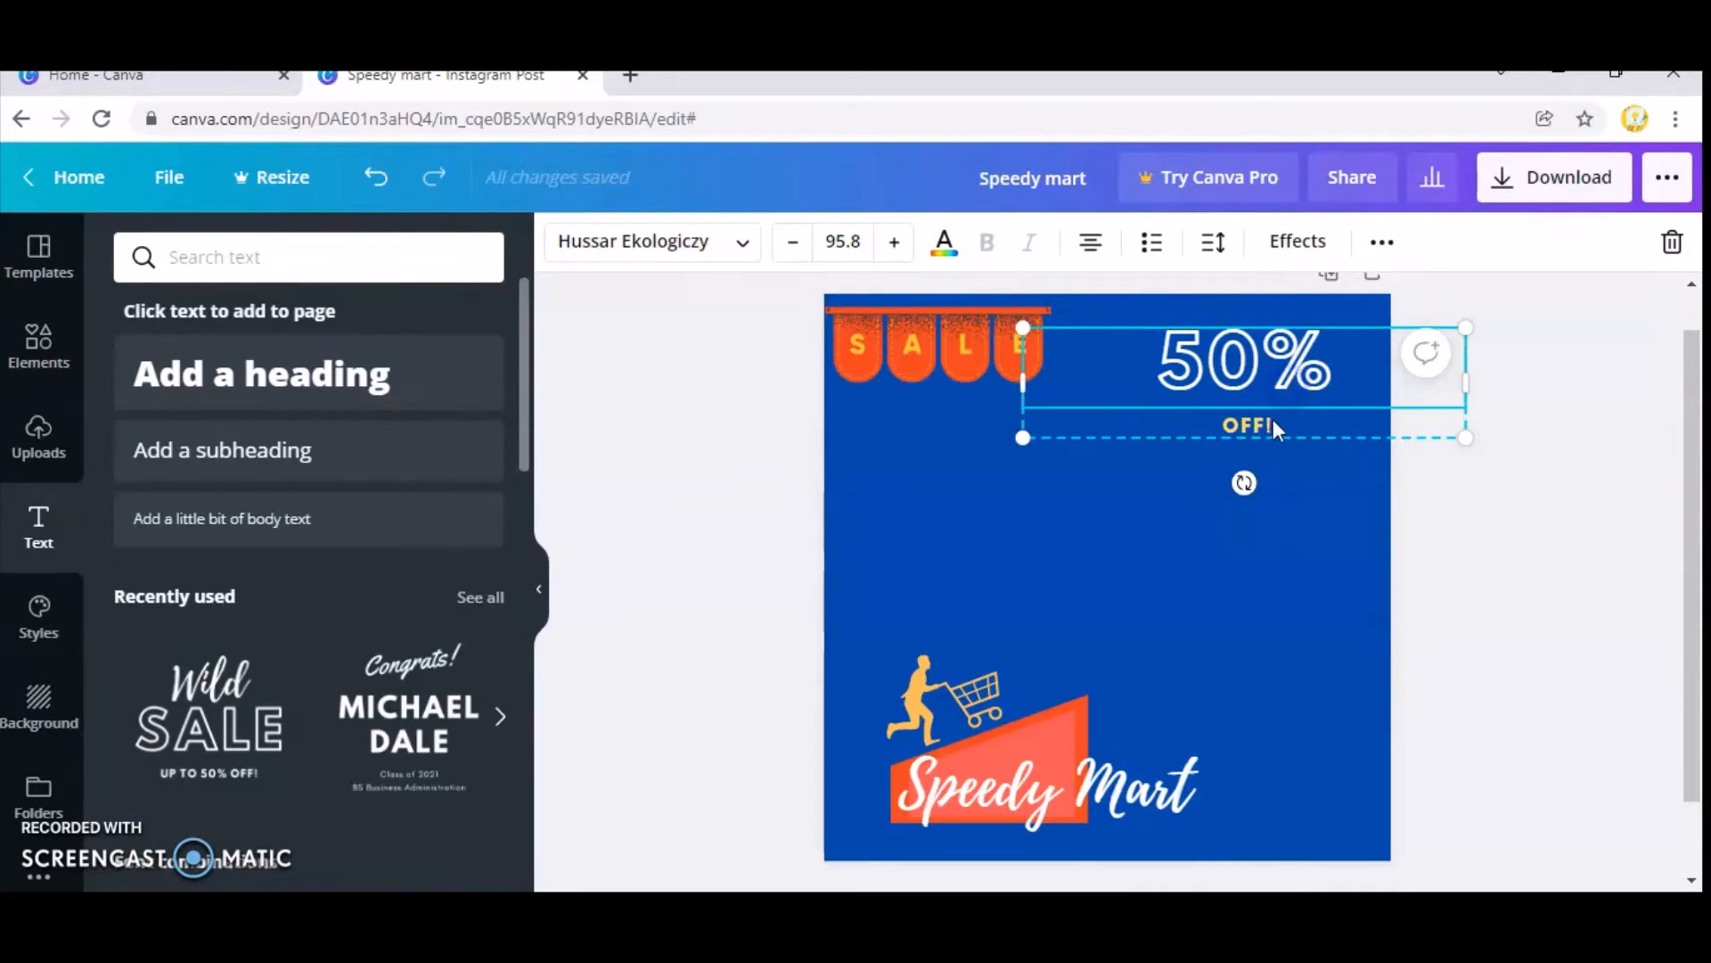
pyautogui.click(1271, 420)
pyautogui.click(1270, 367)
pyautogui.moveTo(1270, 366); pyautogui.dragTo(1298, 357)
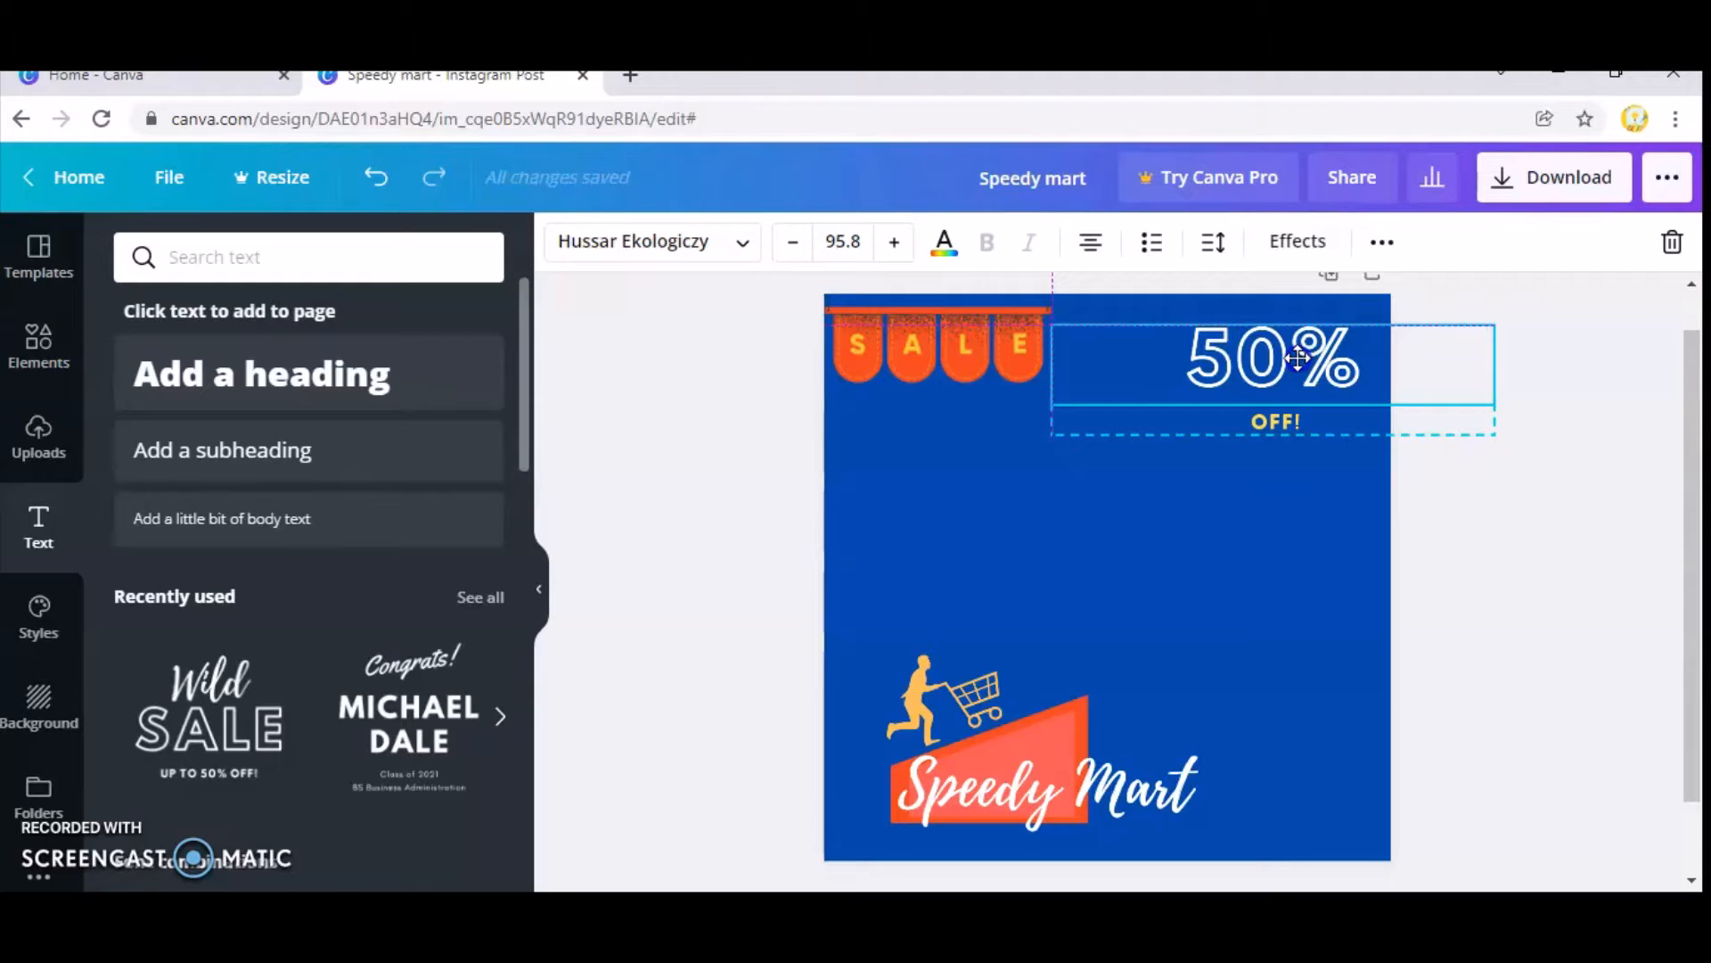
pyautogui.moveTo(1298, 357); pyautogui.dragTo(1298, 356)
pyautogui.click(1233, 544)
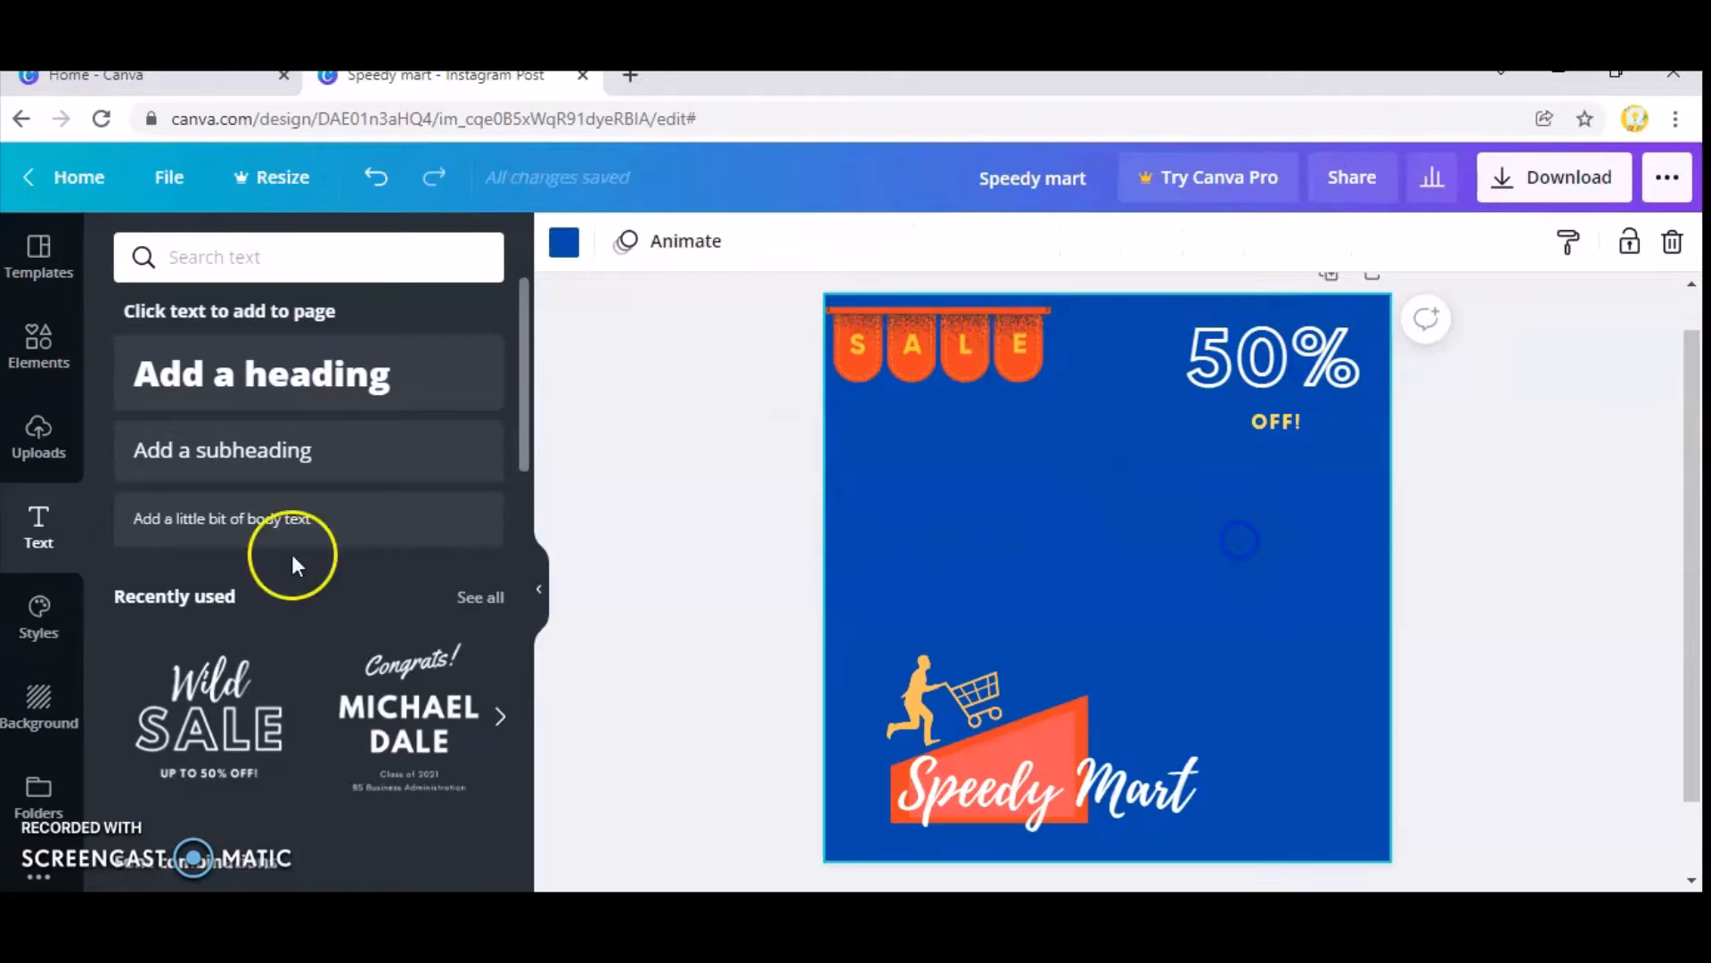
# Browse the "sale" elements and the graphics in the Shapes collection for a suitable decoration.
pyautogui.click(51, 355)
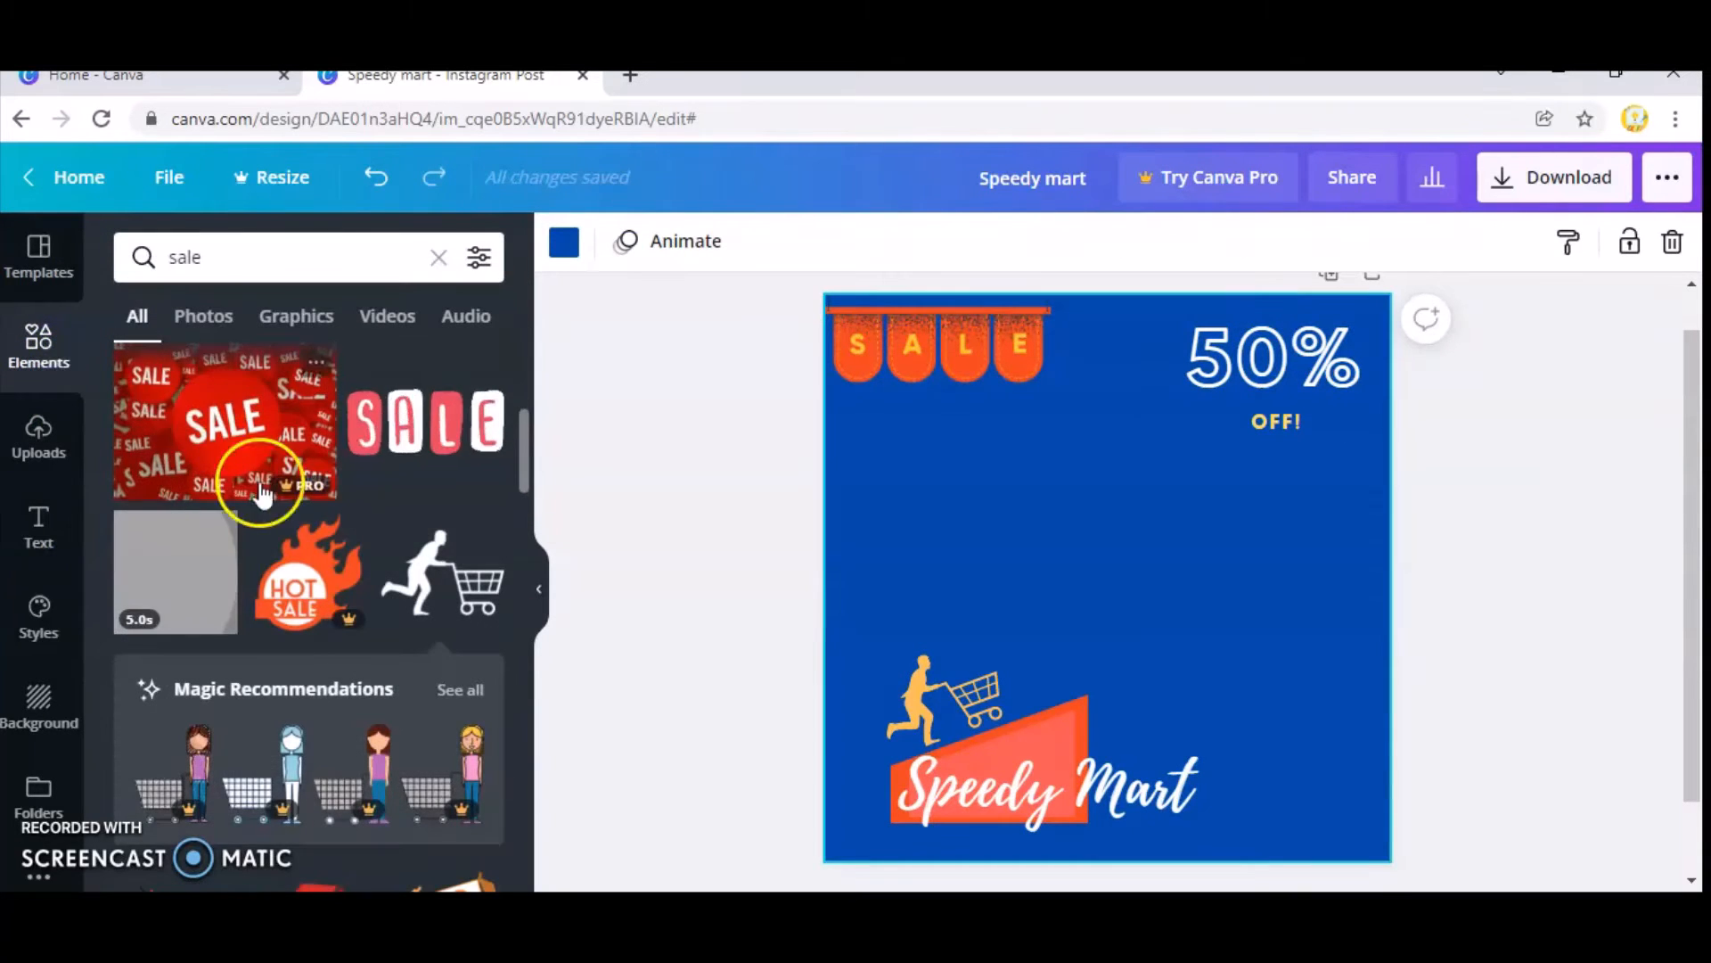
pyautogui.scroll(-5, 267, 494)
pyautogui.scroll(-5, 294, 553)
pyautogui.scroll(-10, 285, 568)
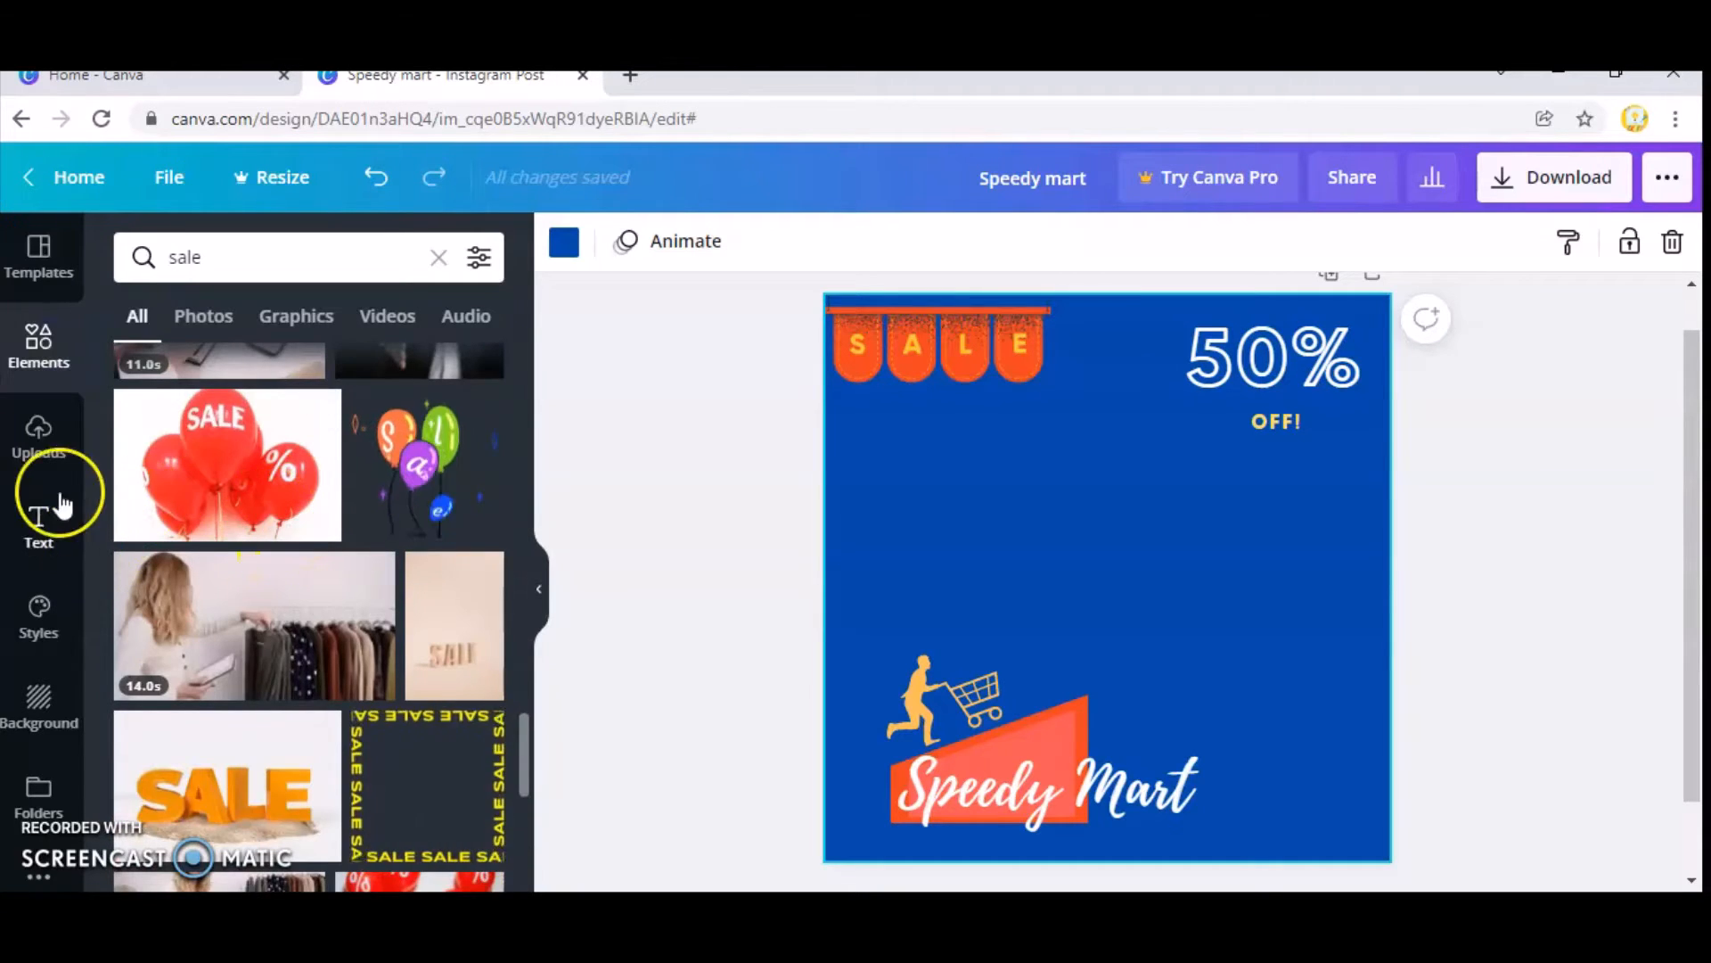
pyautogui.click(166, 271)
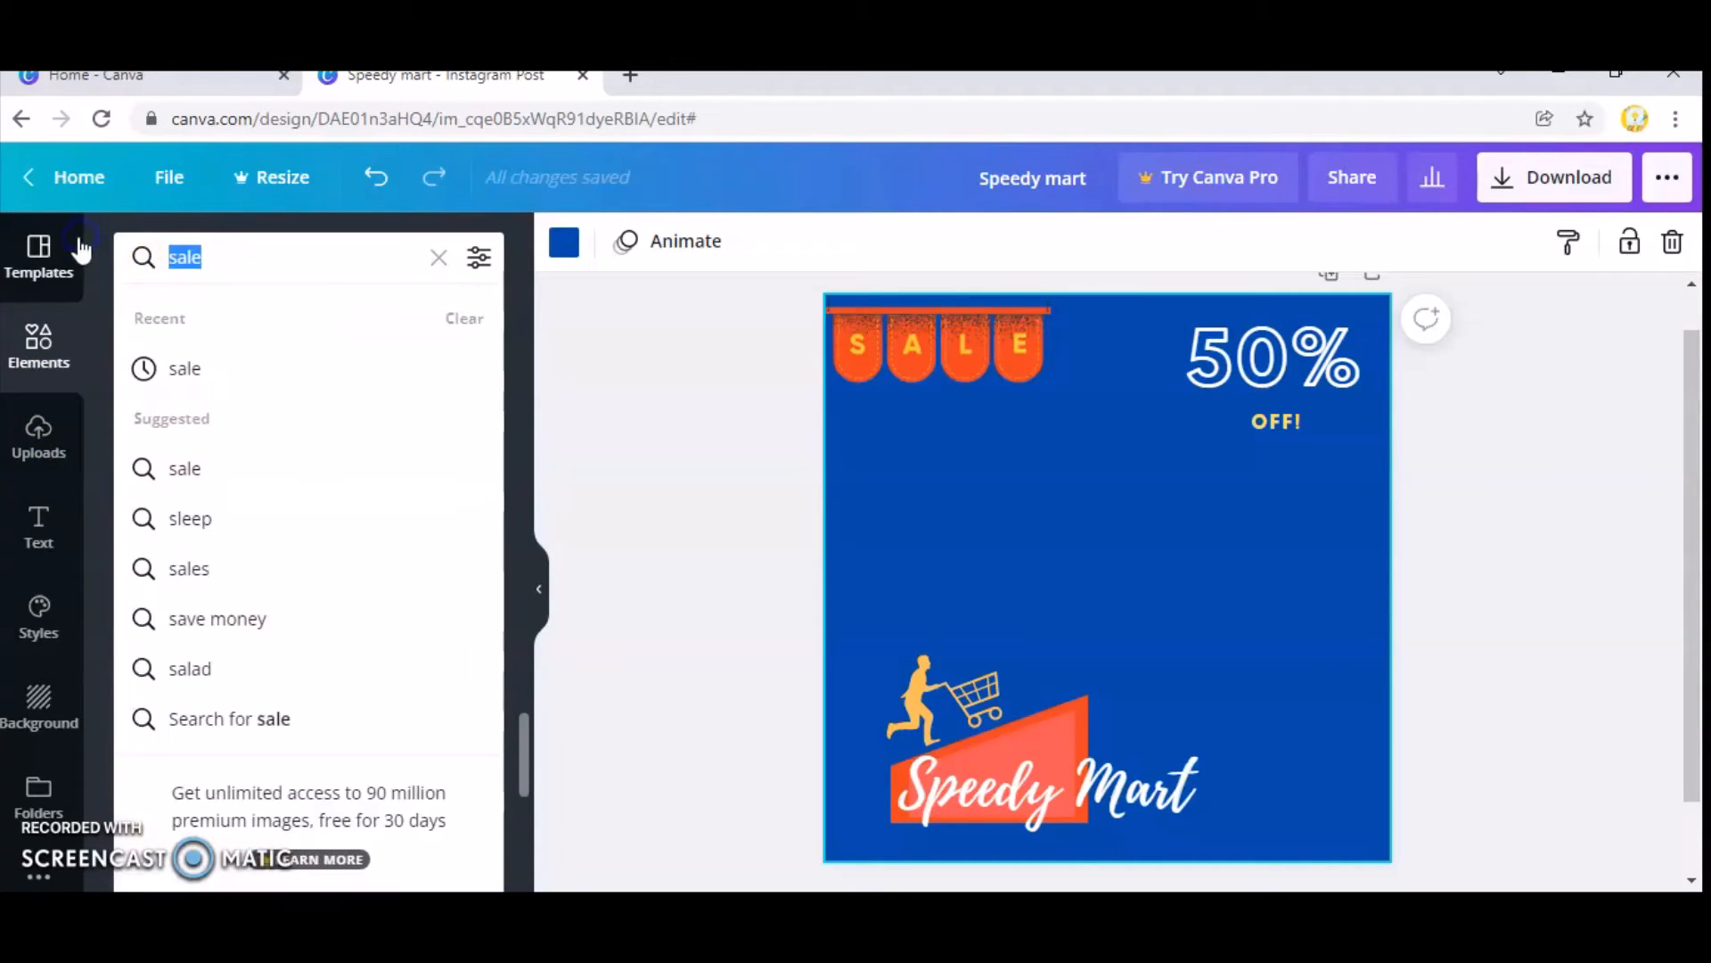
pyautogui.press('BackSpace')
pyautogui.click(175, 720)
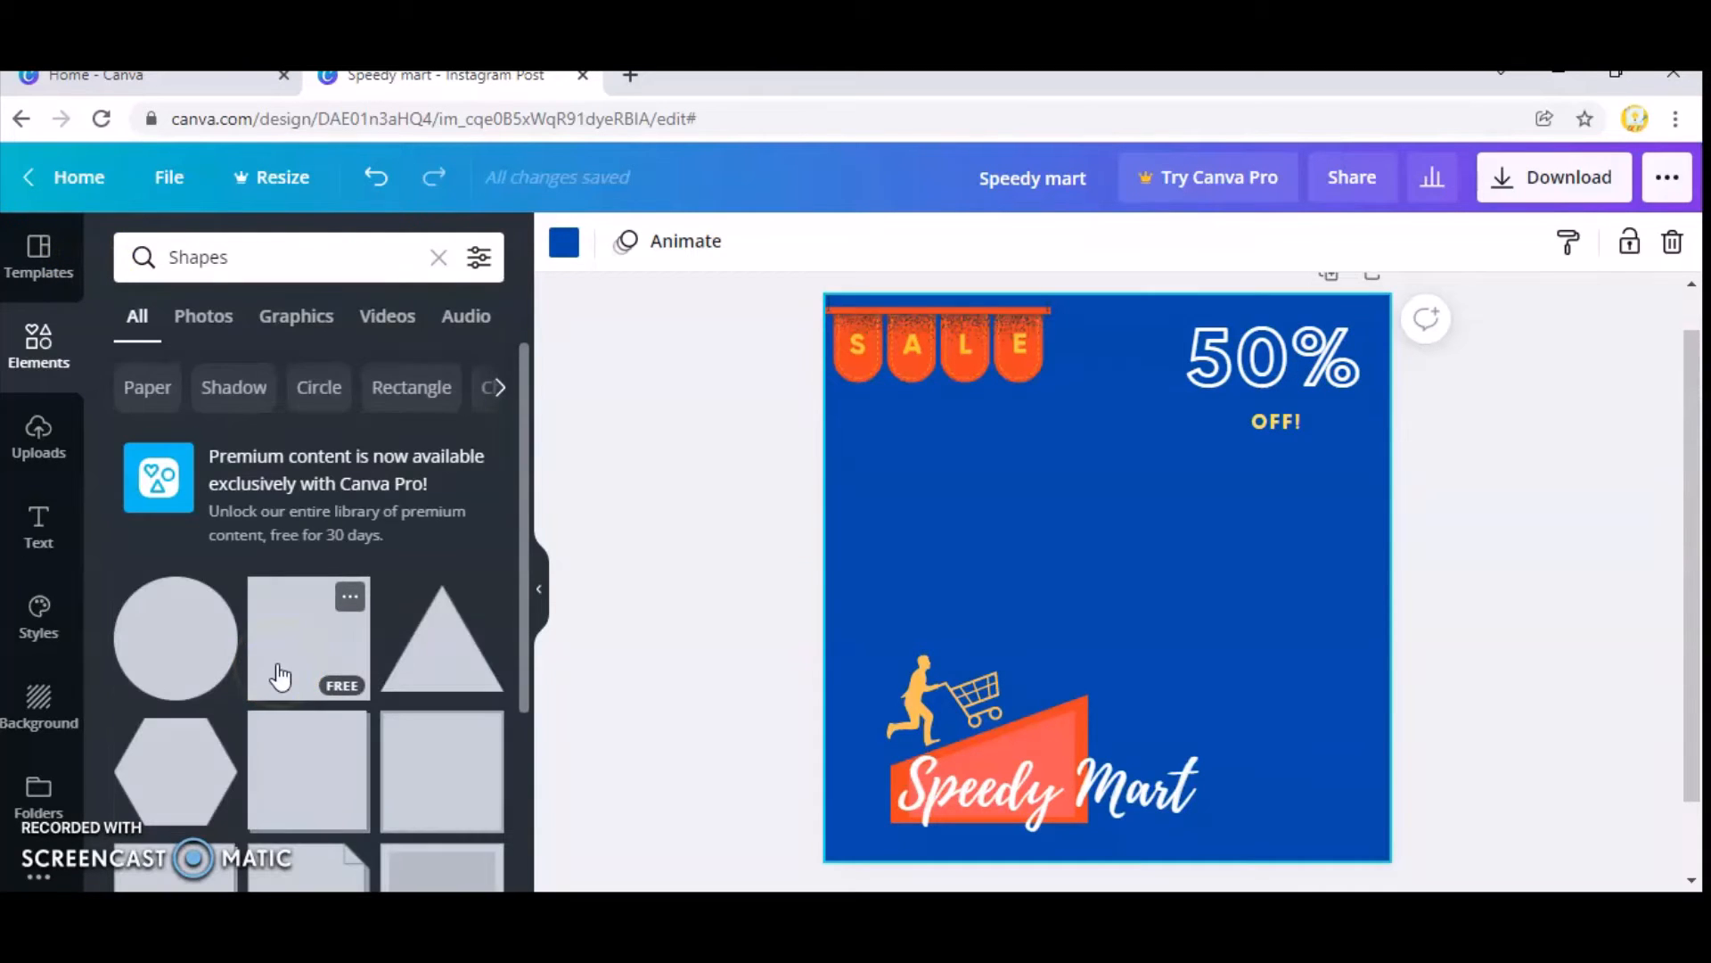
pyautogui.scroll(-10, 312, 655)
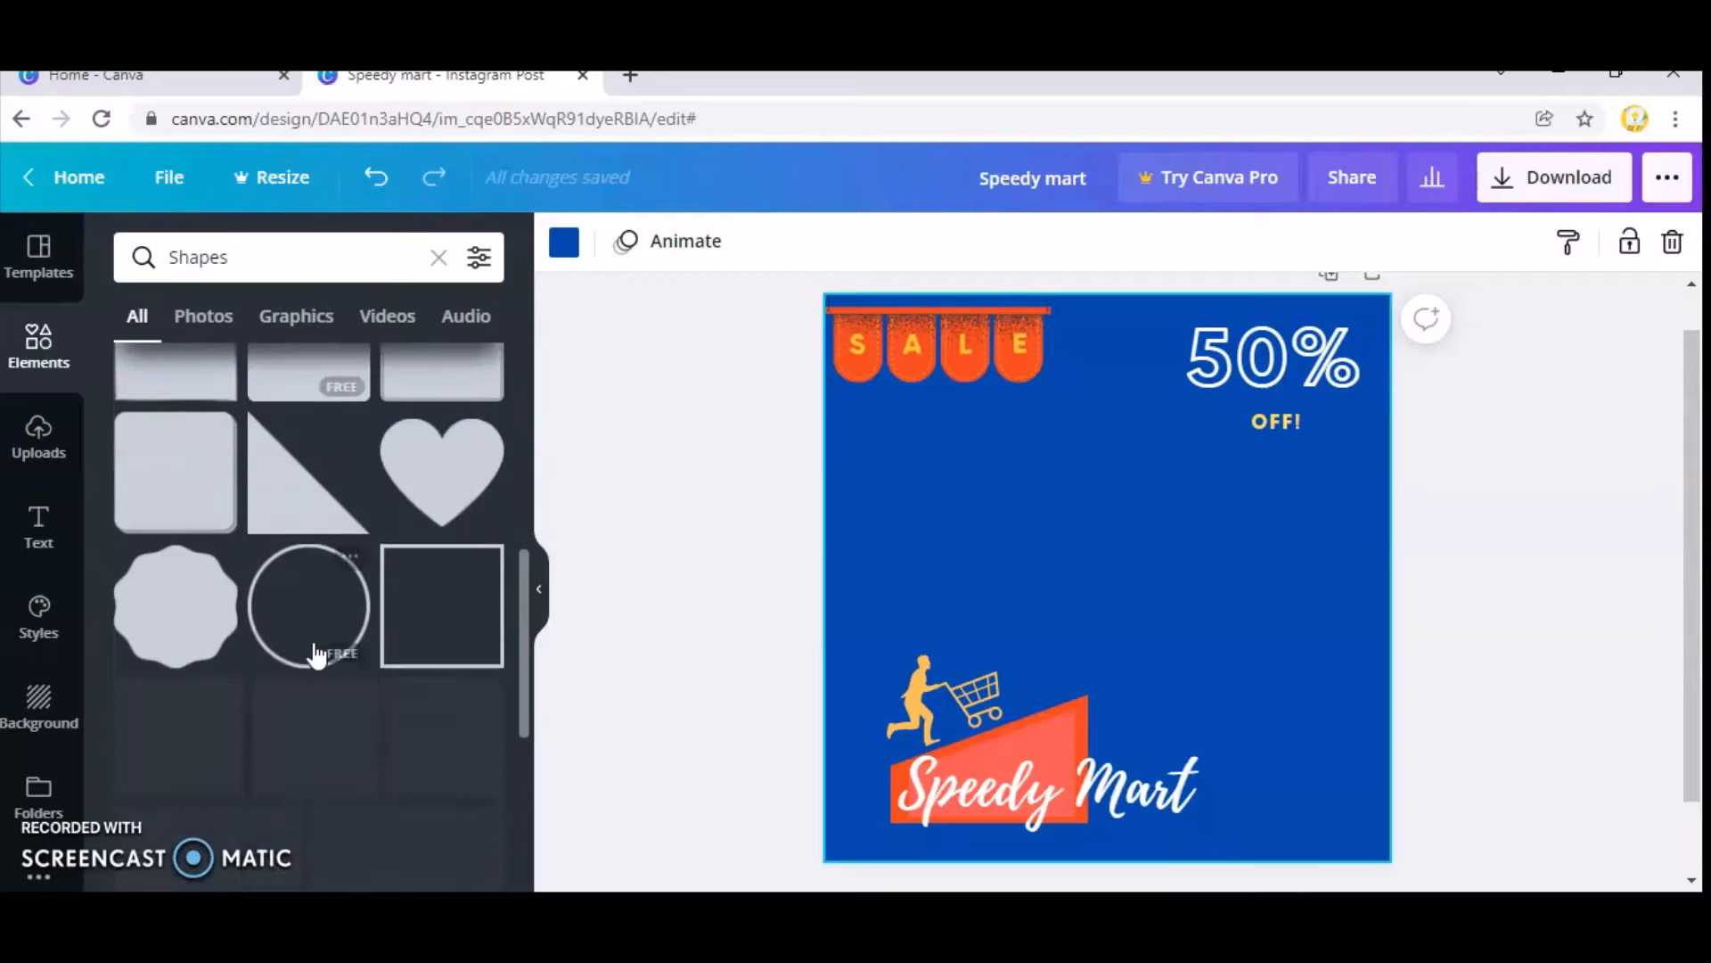
pyautogui.click(309, 332)
pyautogui.scroll(-6, 343, 615)
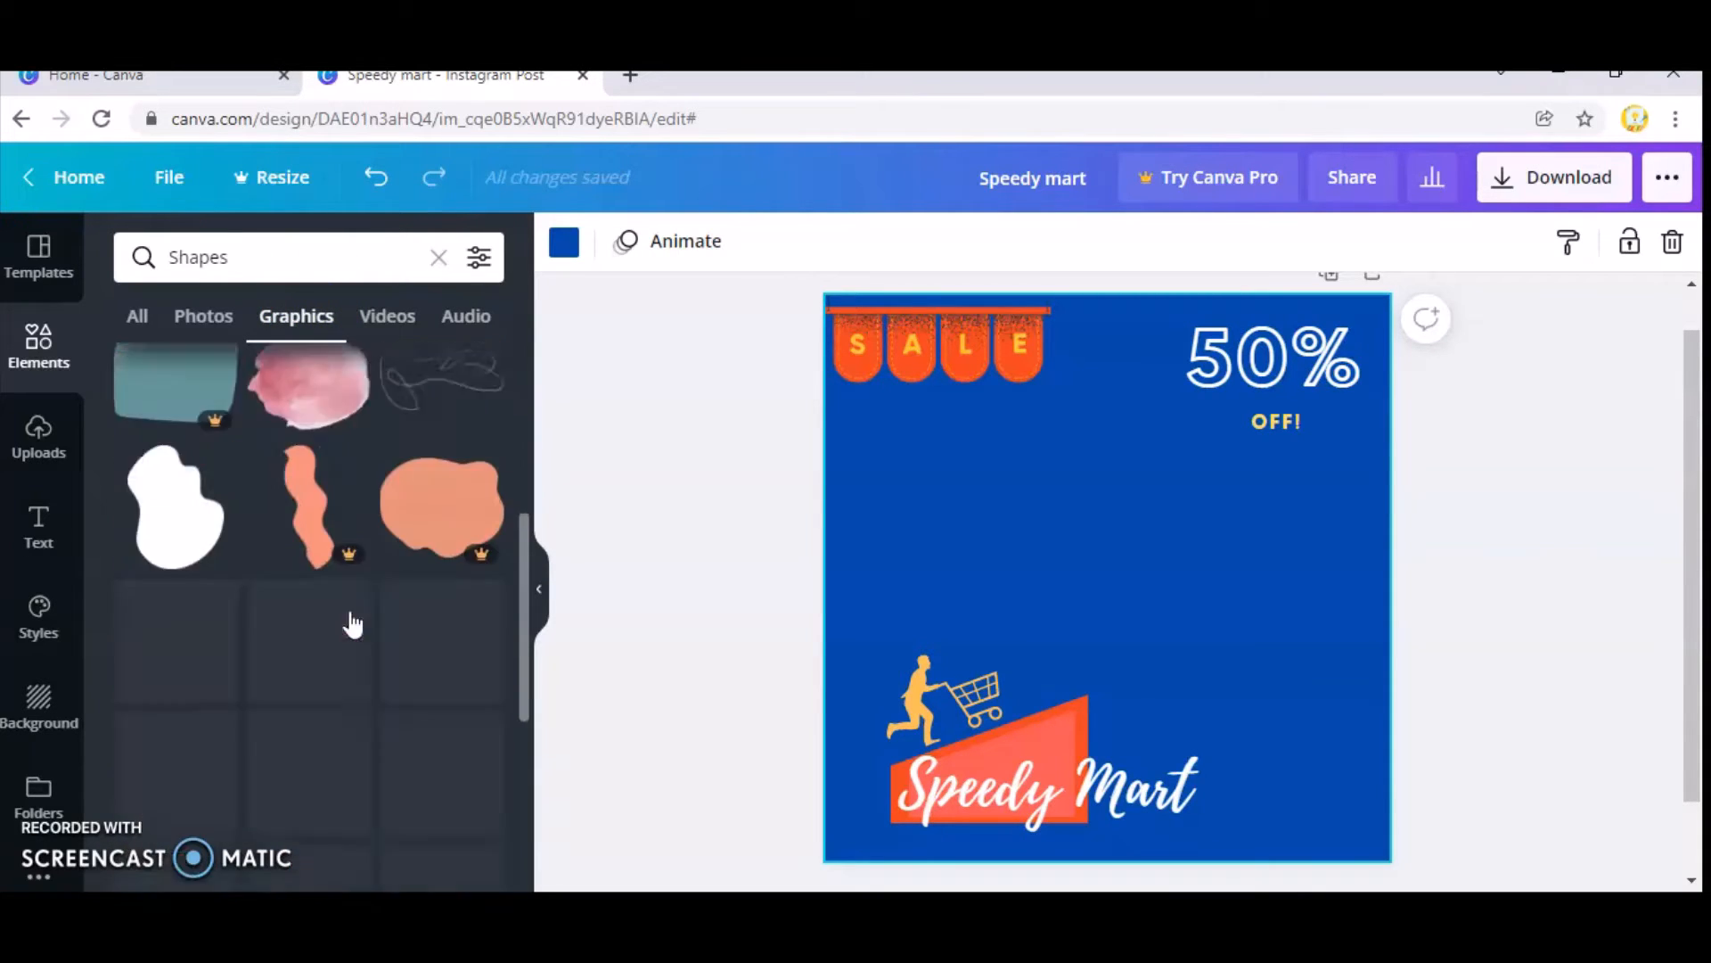
pyautogui.scroll(-5, 306, 631)
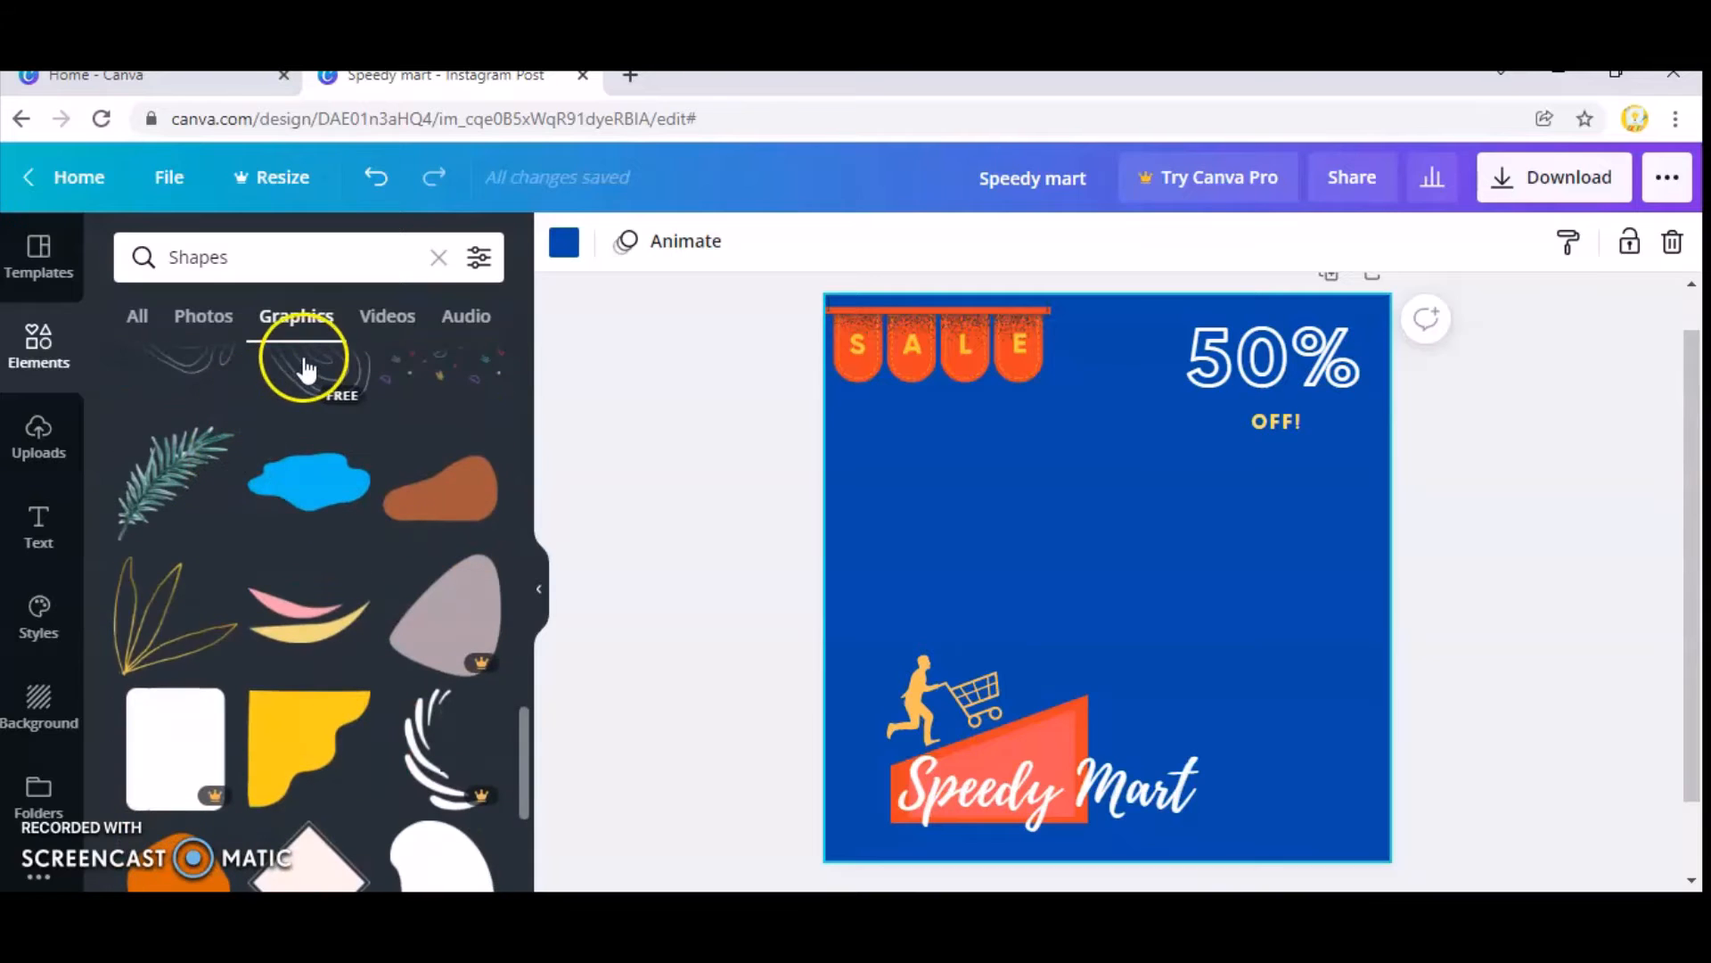
# Search the graphics for "circle" and add the free hand-drawn oval outline with overlapping ends to the post.
pyautogui.click(215, 260)
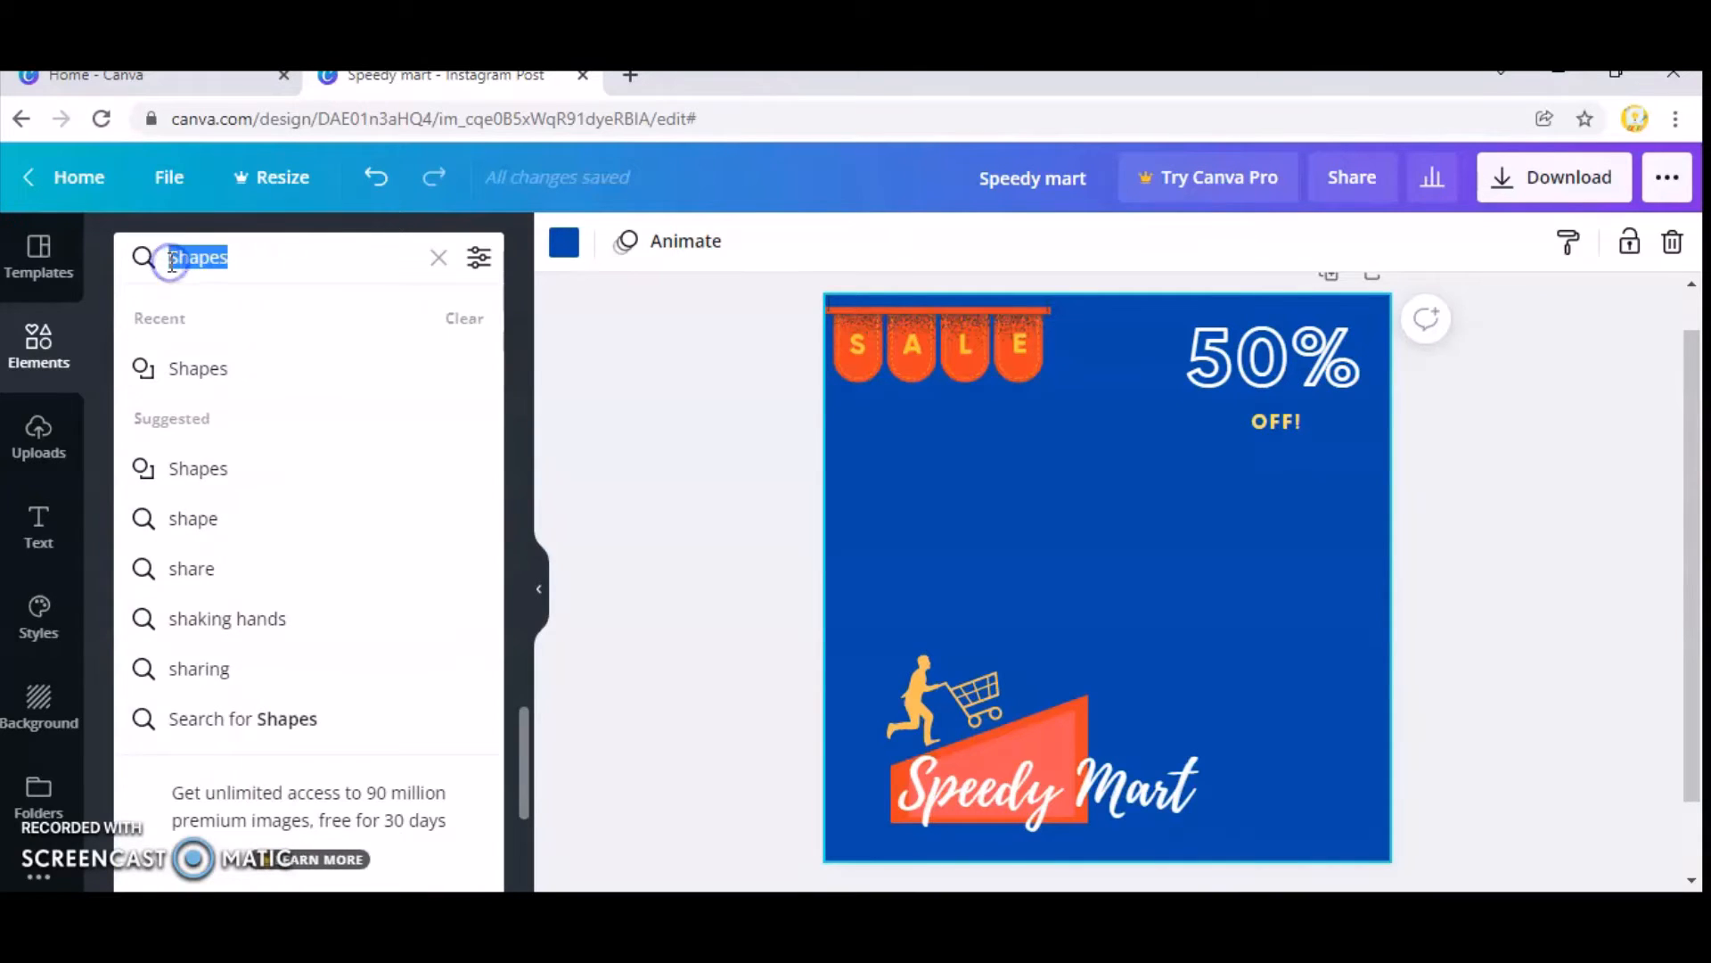
pyautogui.press('BackSpace')
pyautogui.write('cir')
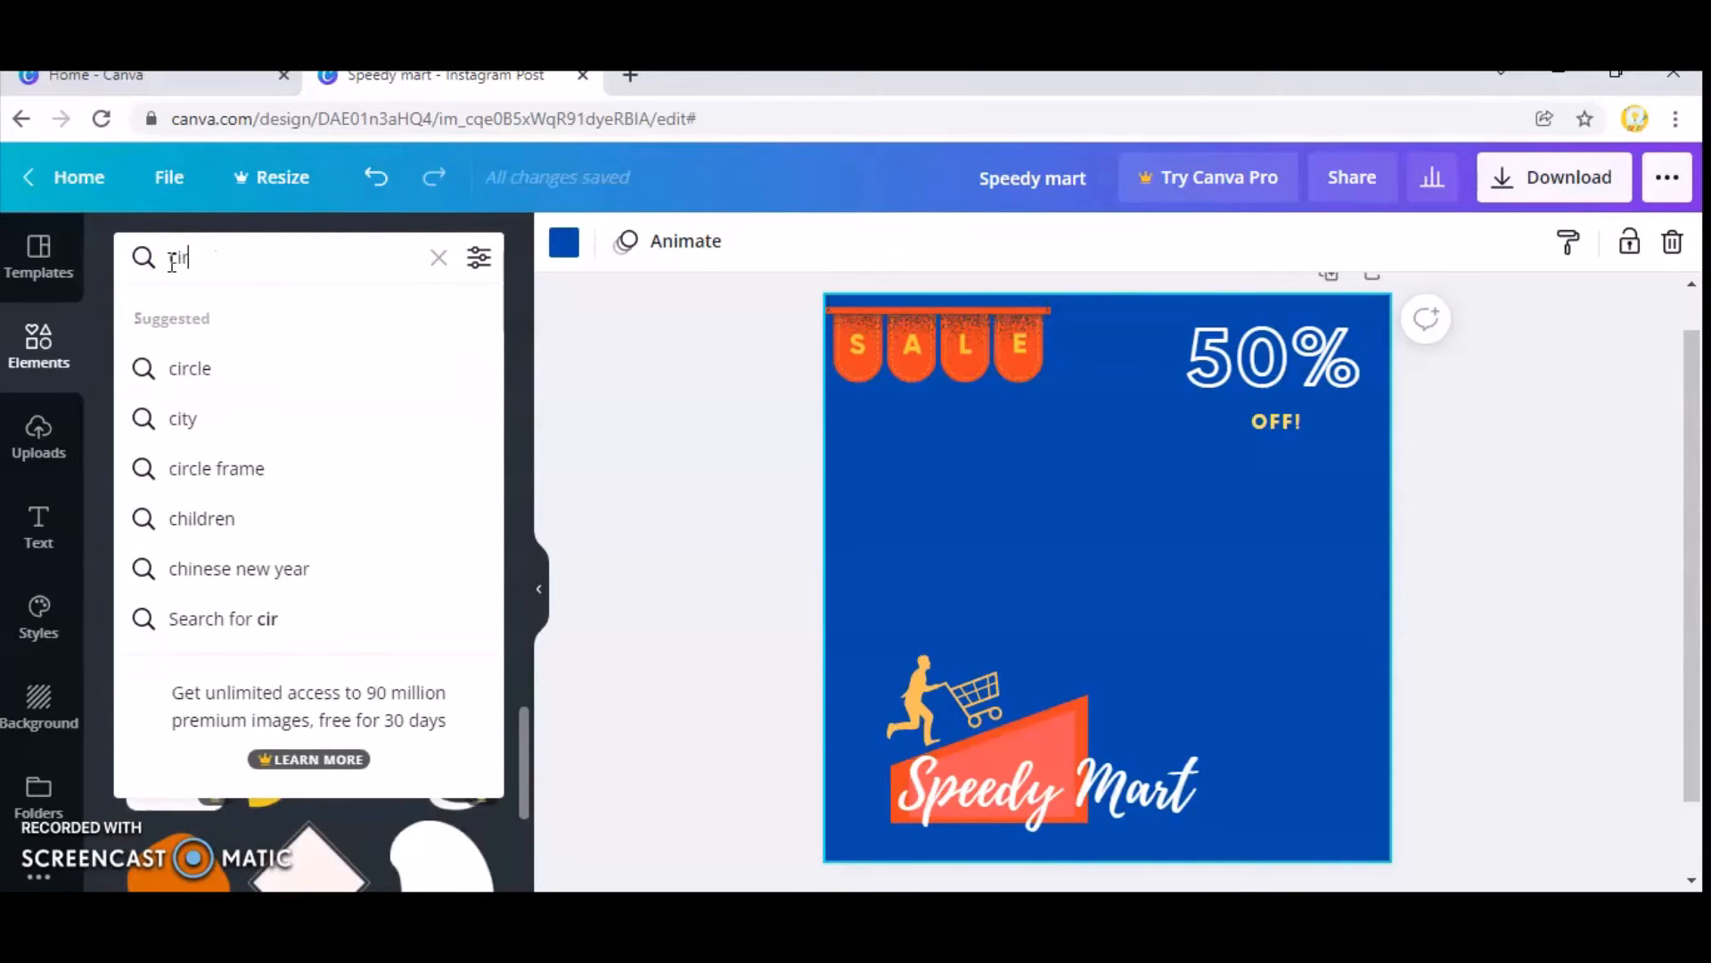
pyautogui.write('cle')
pyautogui.press('Return')
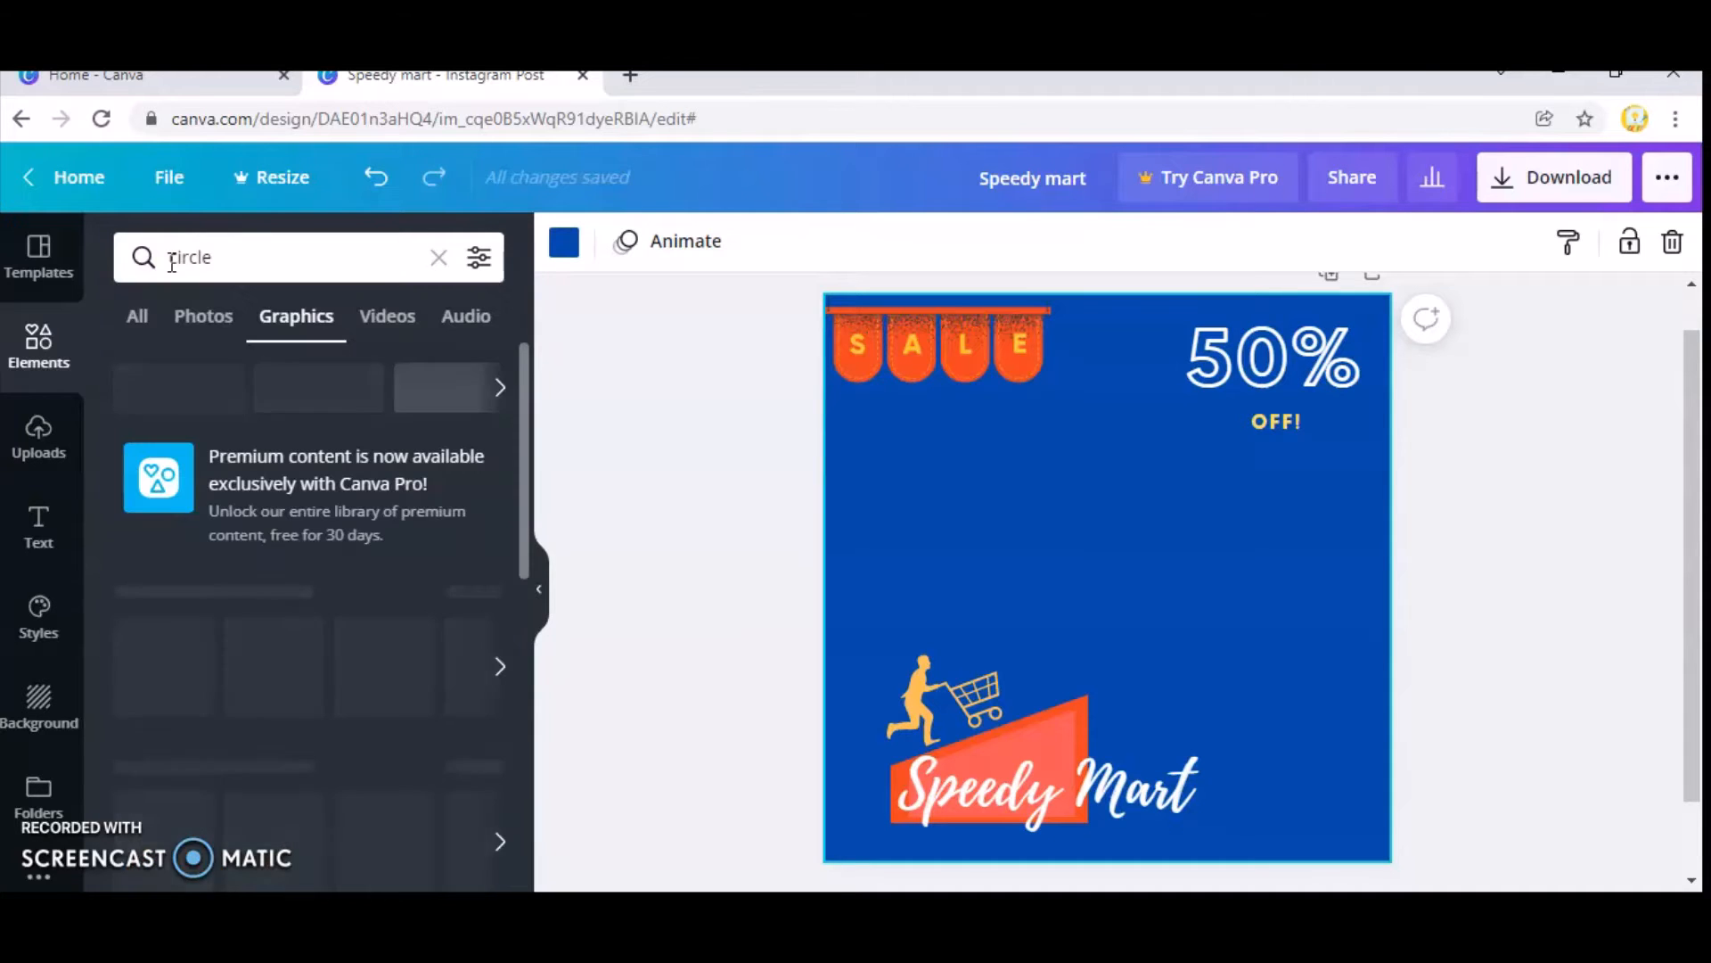
pyautogui.scroll(-5, 344, 592)
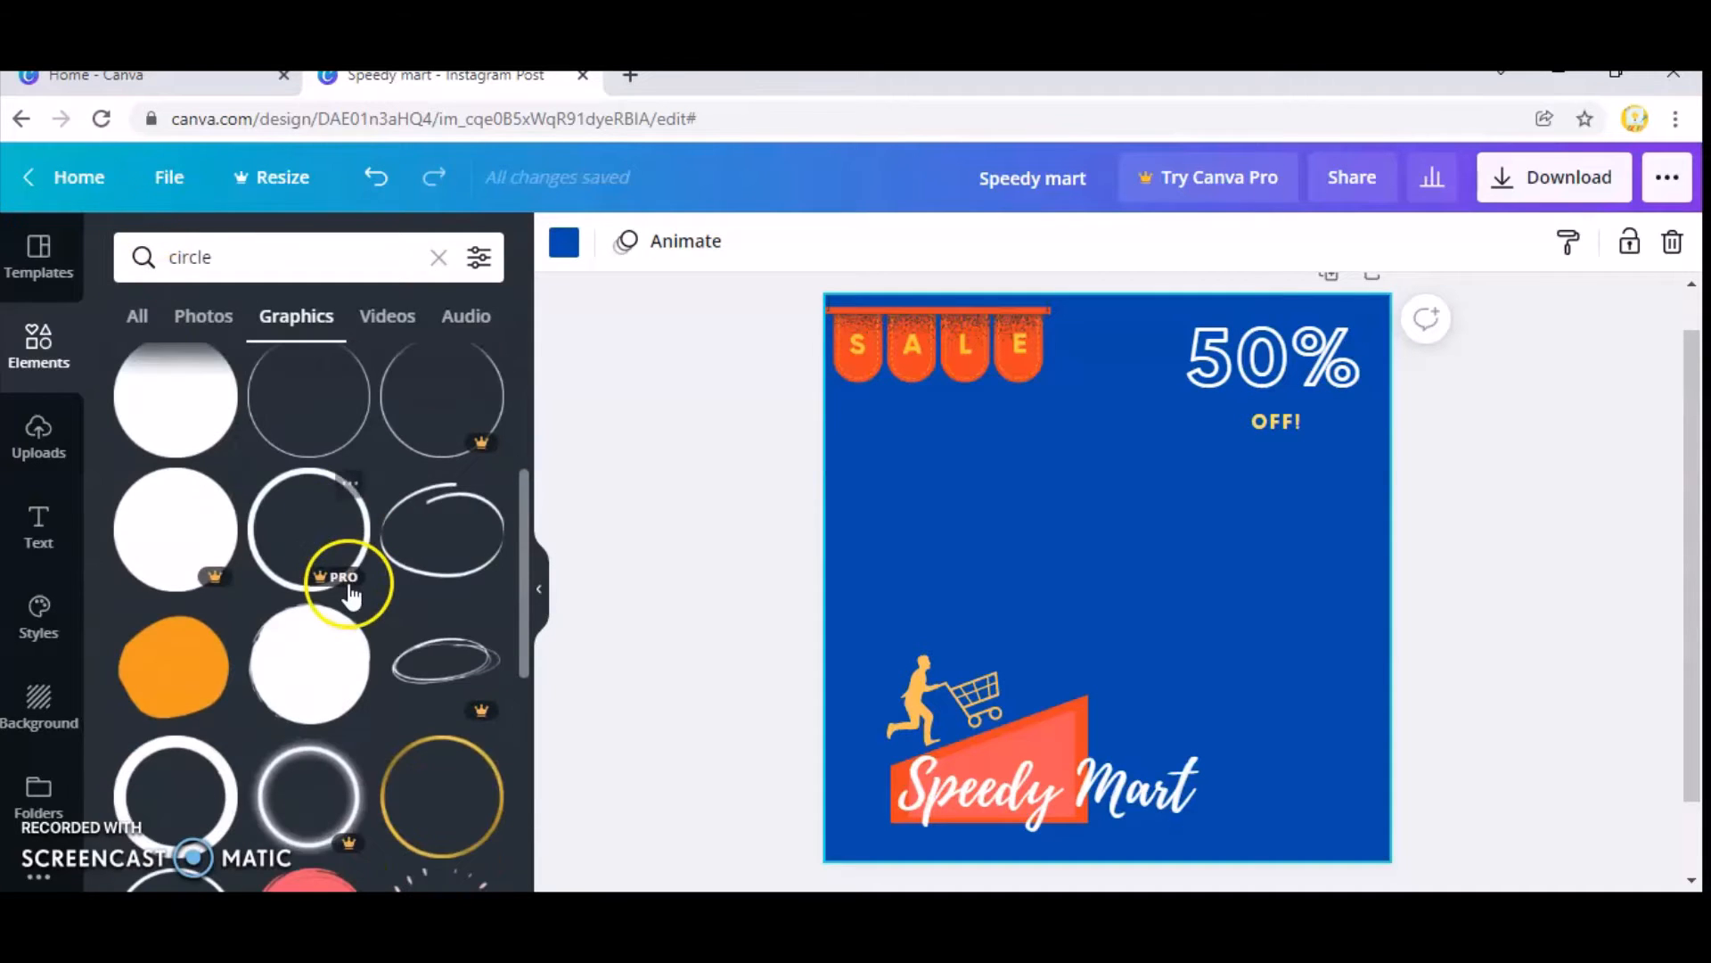
pyautogui.scroll(-2, 373, 621)
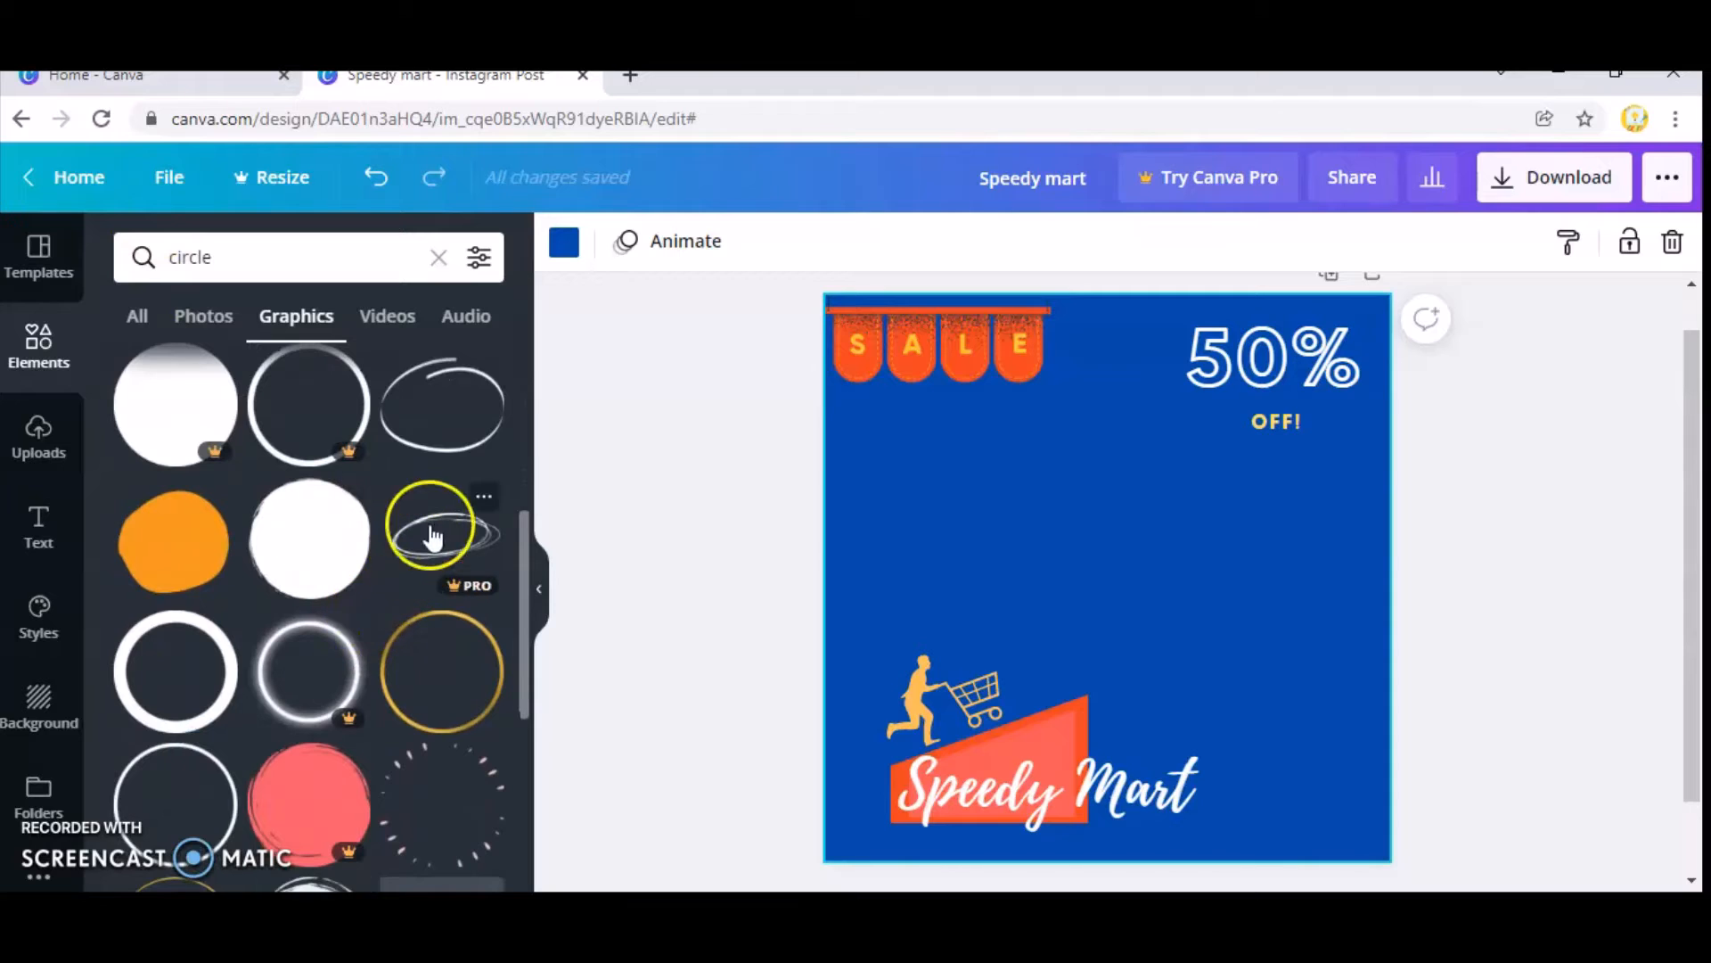
pyautogui.click(463, 432)
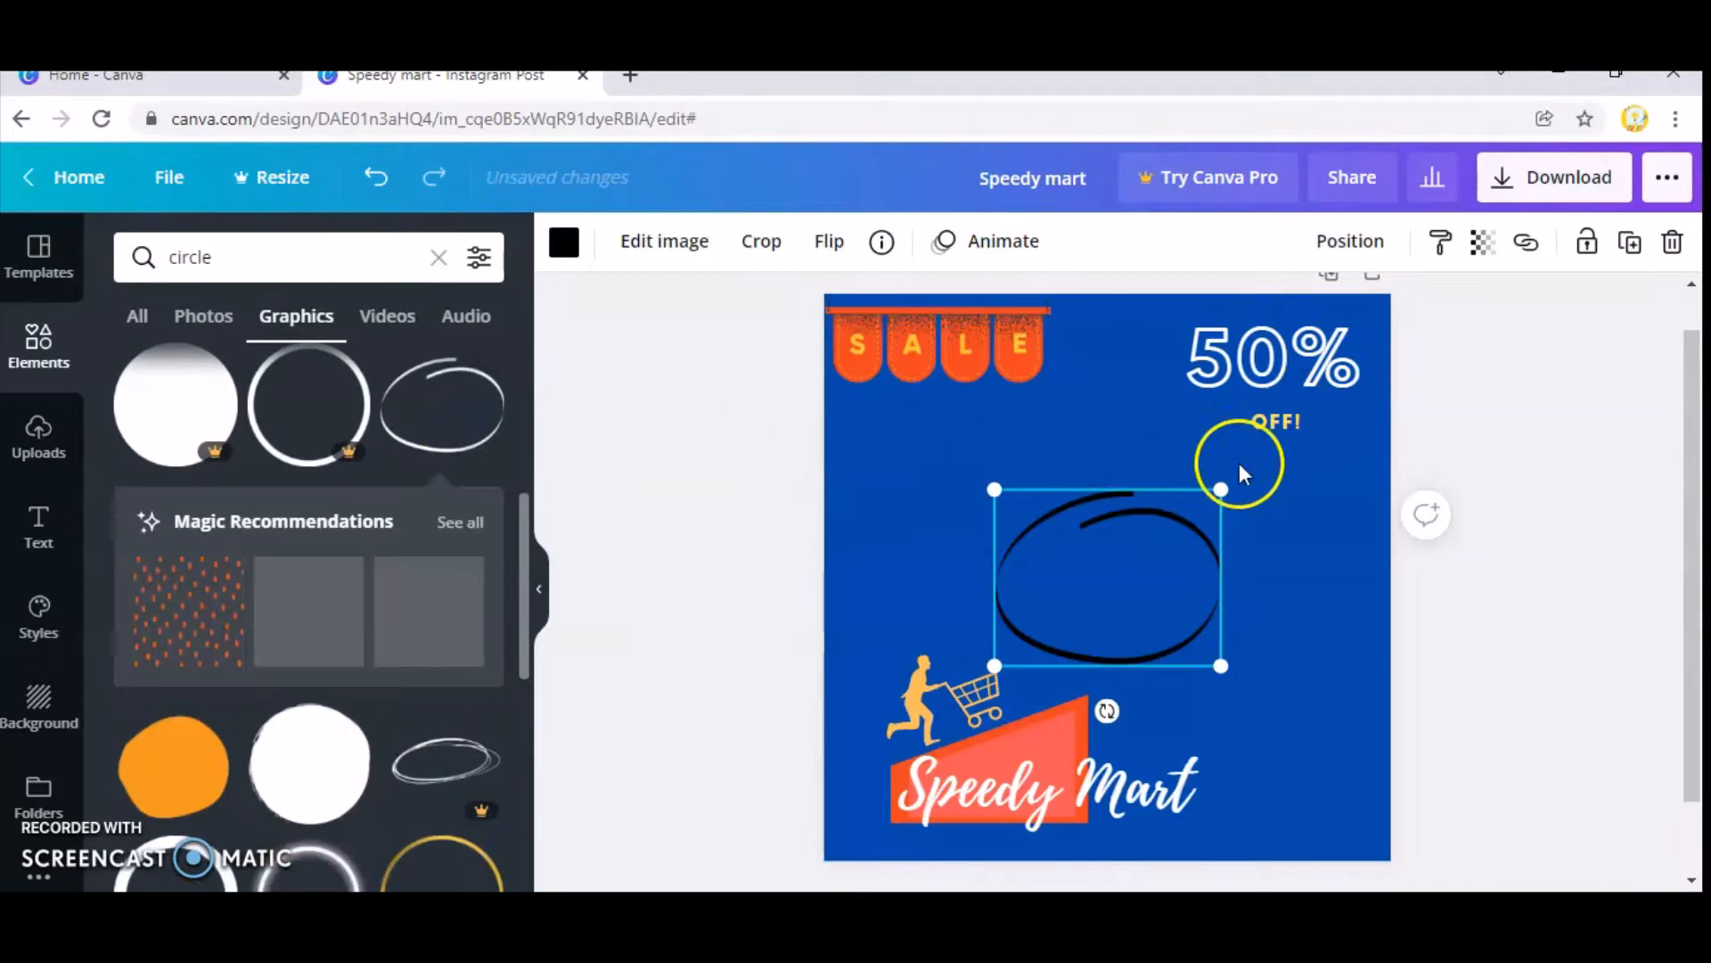
# Move the hand-drawn circle around the "50% OFF!" text, shrink it slightly and centre it on the text at the page's top edge.
pyautogui.moveTo(1165, 592)
pyautogui.mouseDown()
pyautogui.moveTo(1230, 466)
pyautogui.moveTo(1318, 382)
pyautogui.moveTo(1320, 405)
pyautogui.mouseUp()
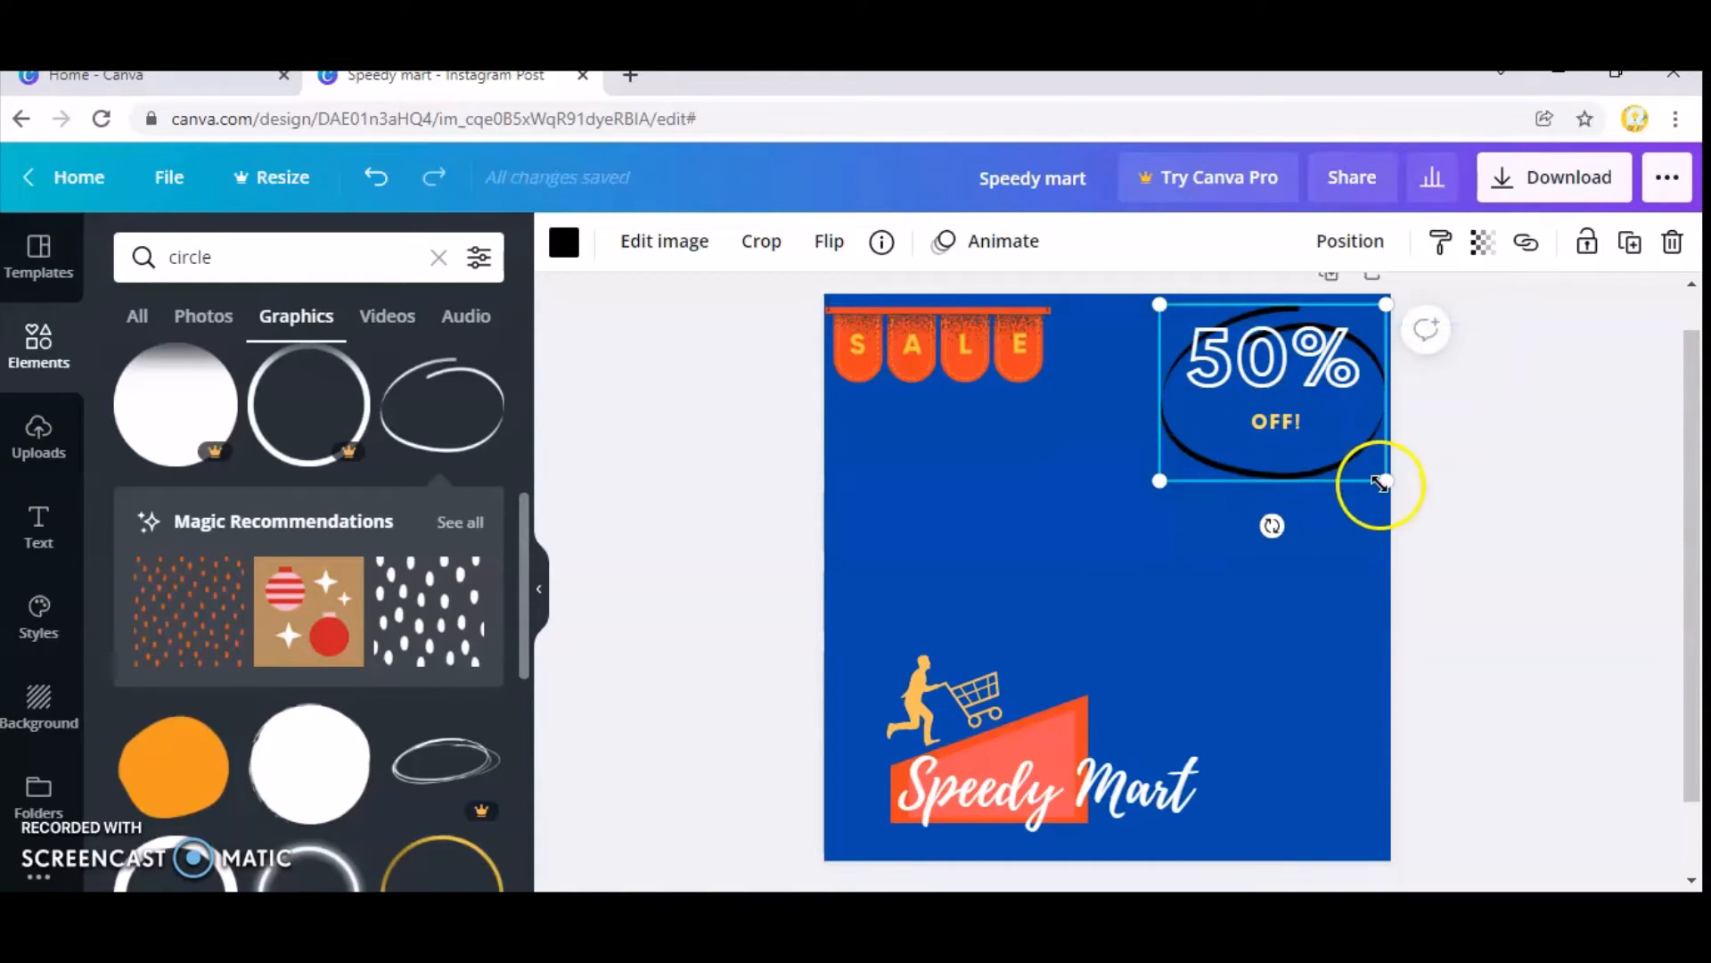
pyautogui.moveTo(1385, 482); pyautogui.dragTo(1355, 435)
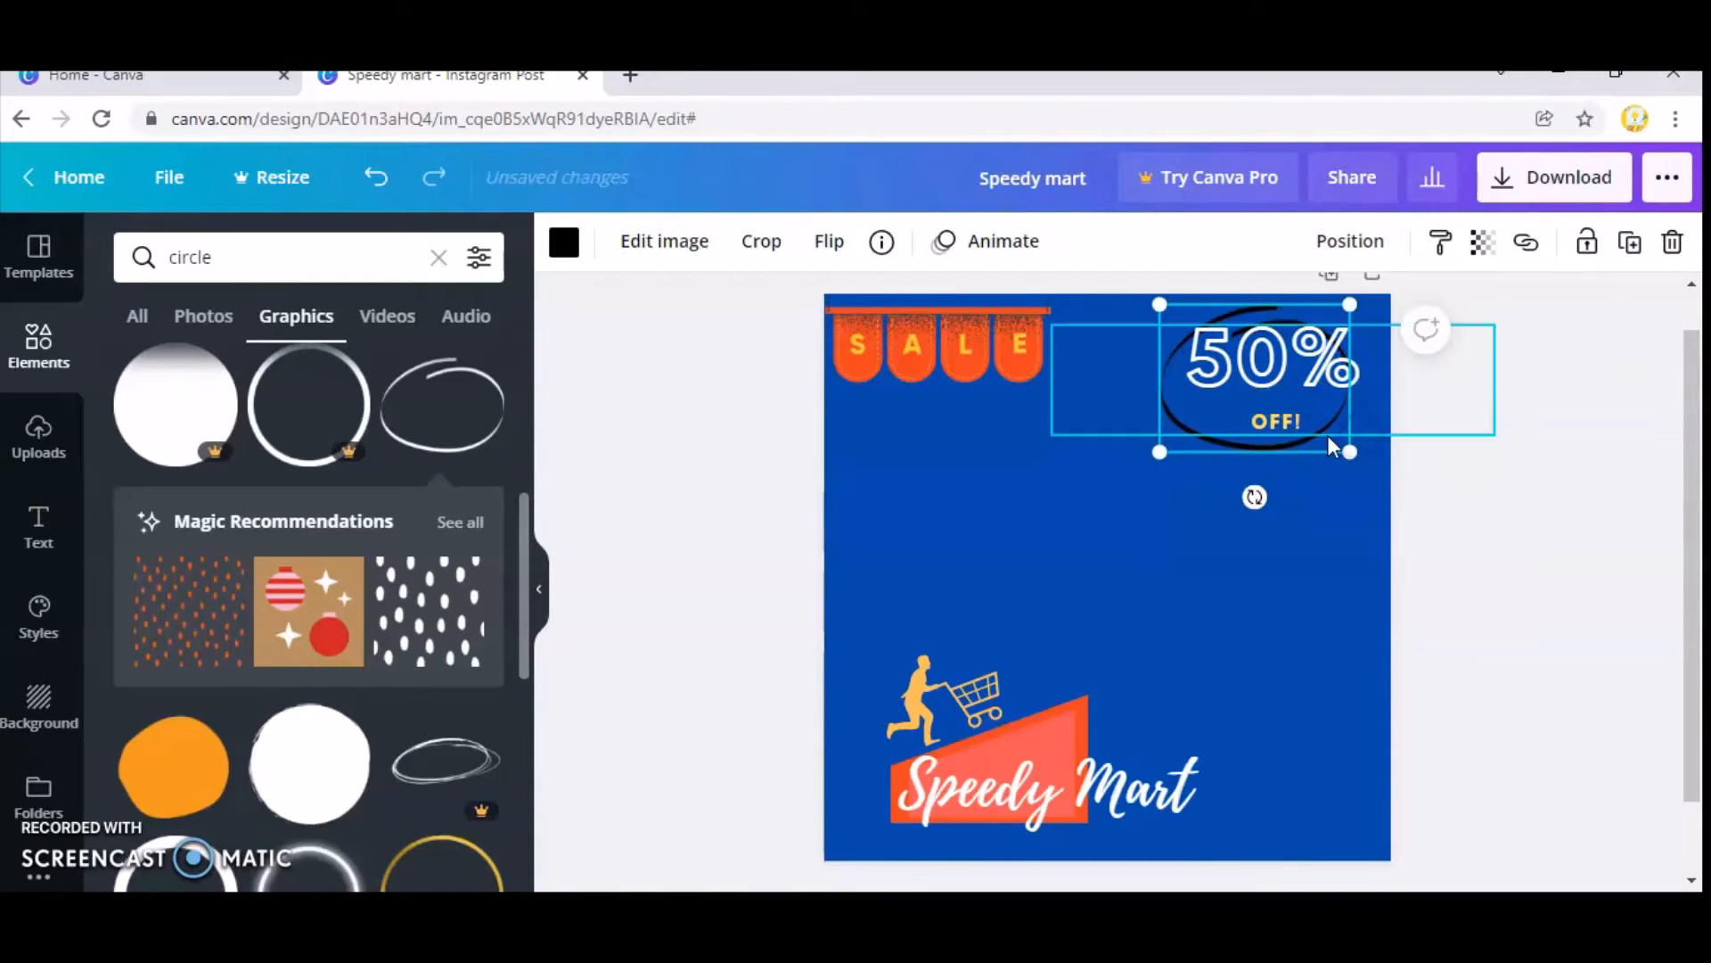
pyautogui.click(1328, 435)
pyautogui.click(1265, 462)
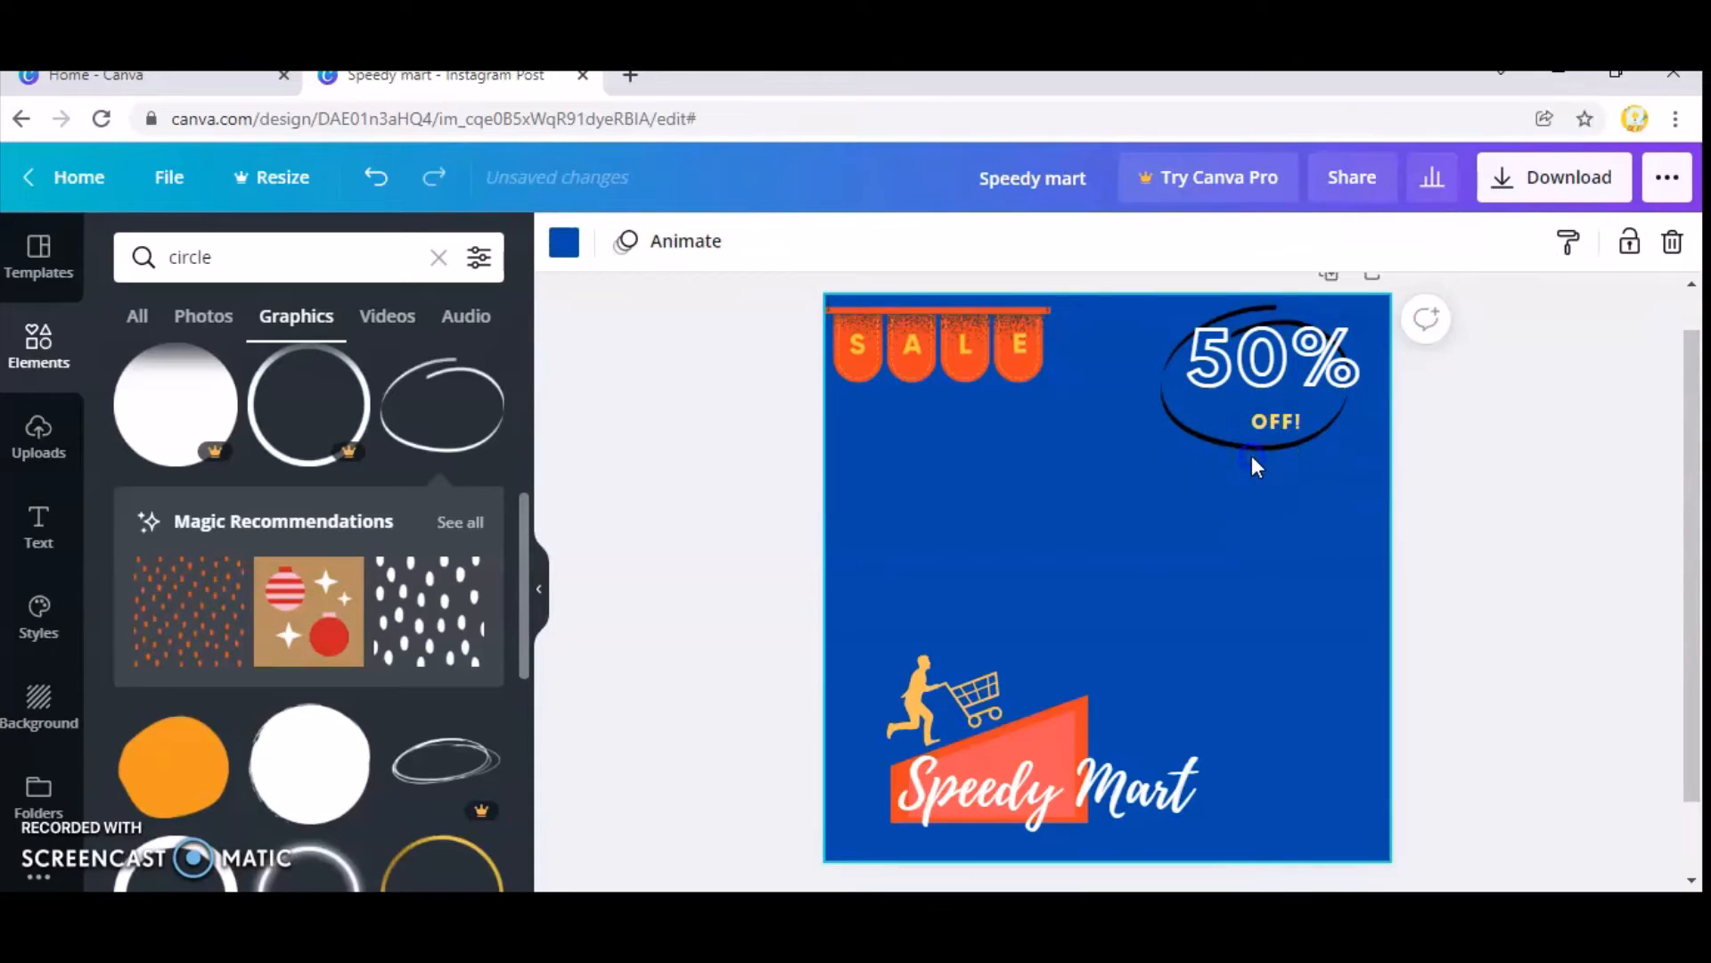
pyautogui.moveTo(1248, 443); pyautogui.dragTo(1267, 443)
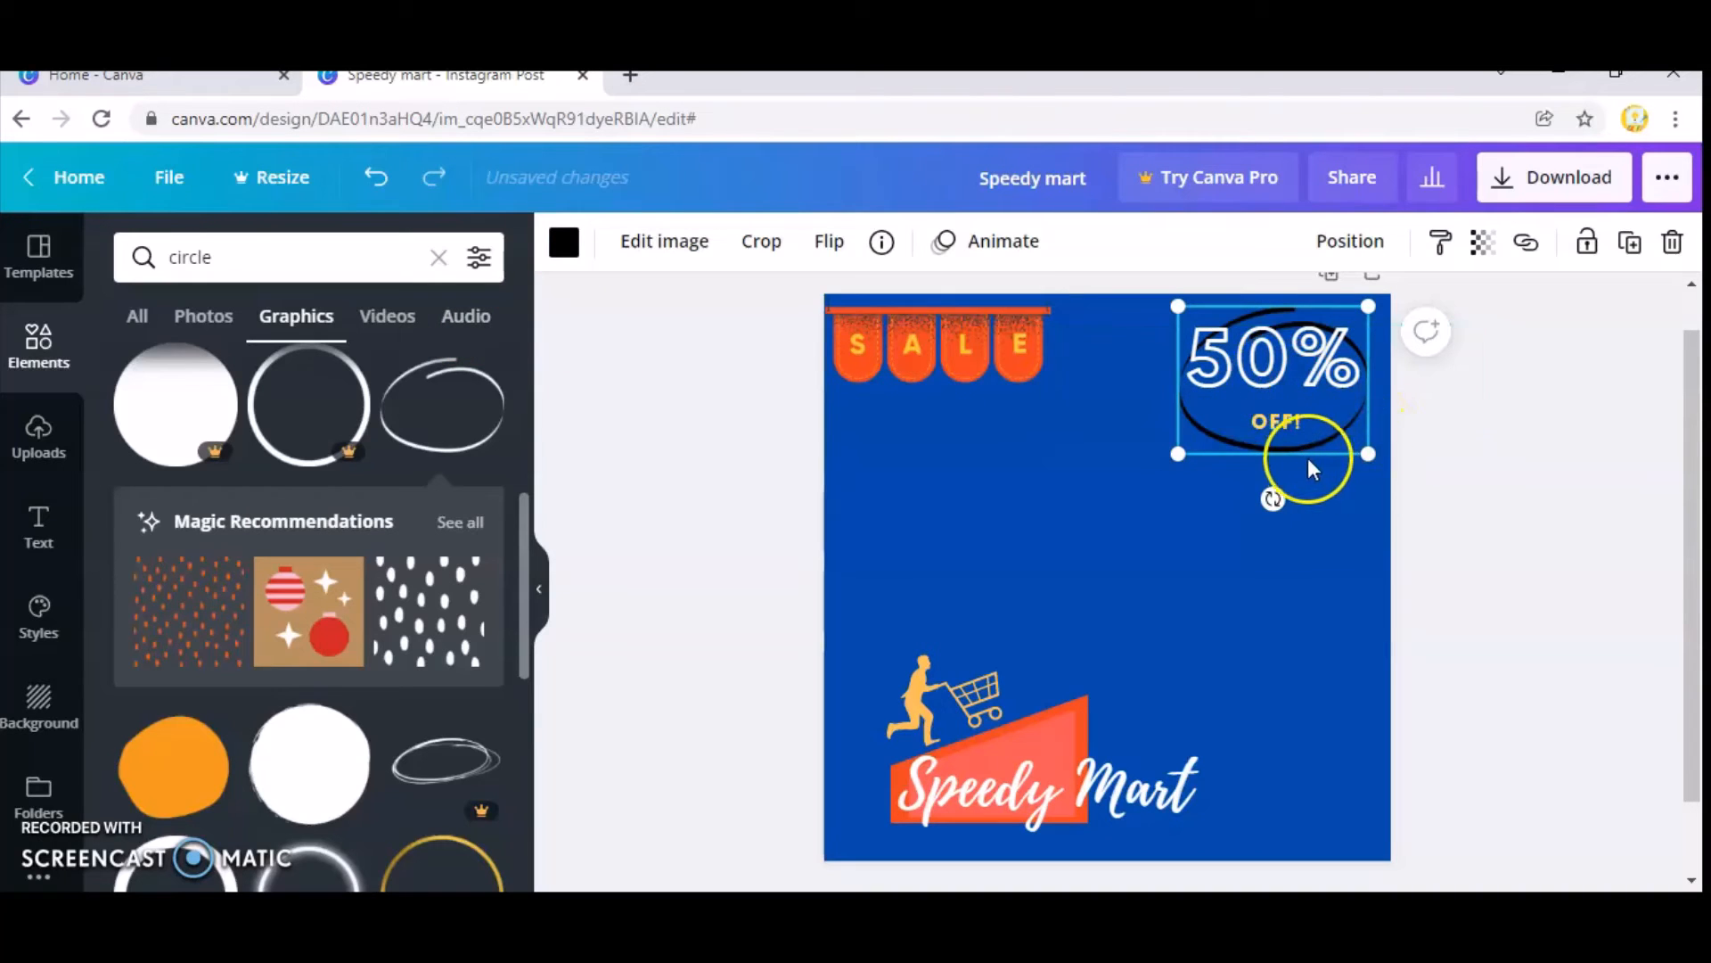
pyautogui.moveTo(1306, 459); pyautogui.dragTo(1302, 436)
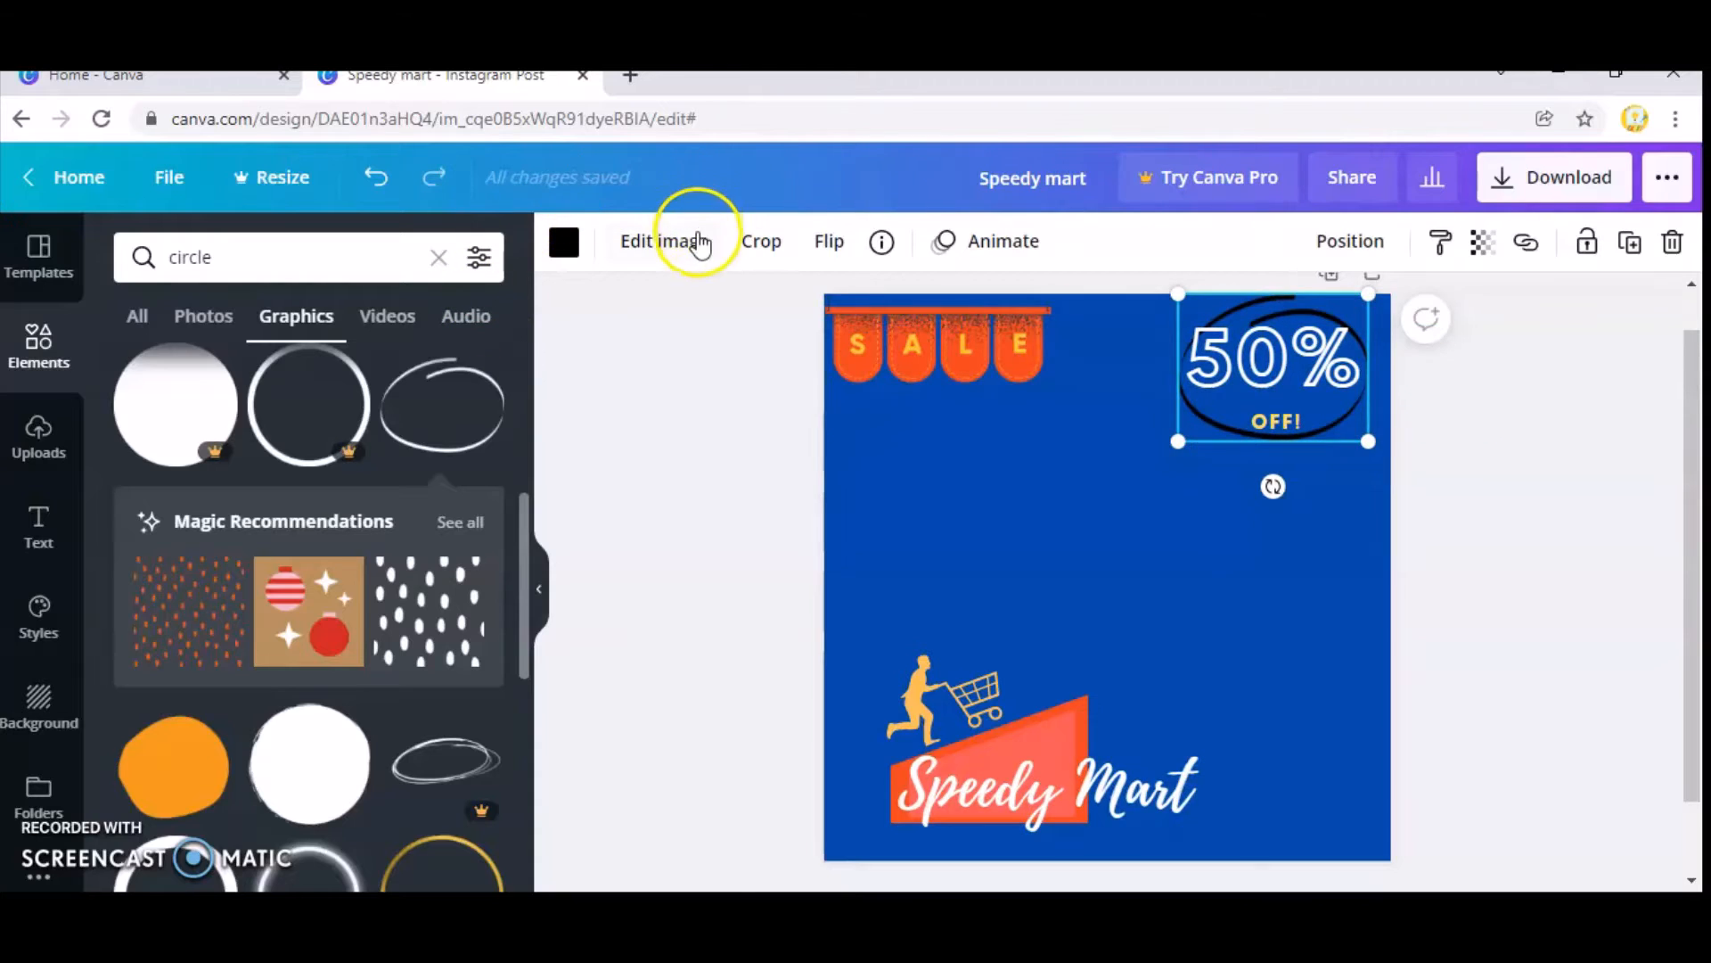
# Recolour the hand-drawn circle yellow #ffde59 and the "OFF!" text coral red from the document colours.
pyautogui.click(566, 242)
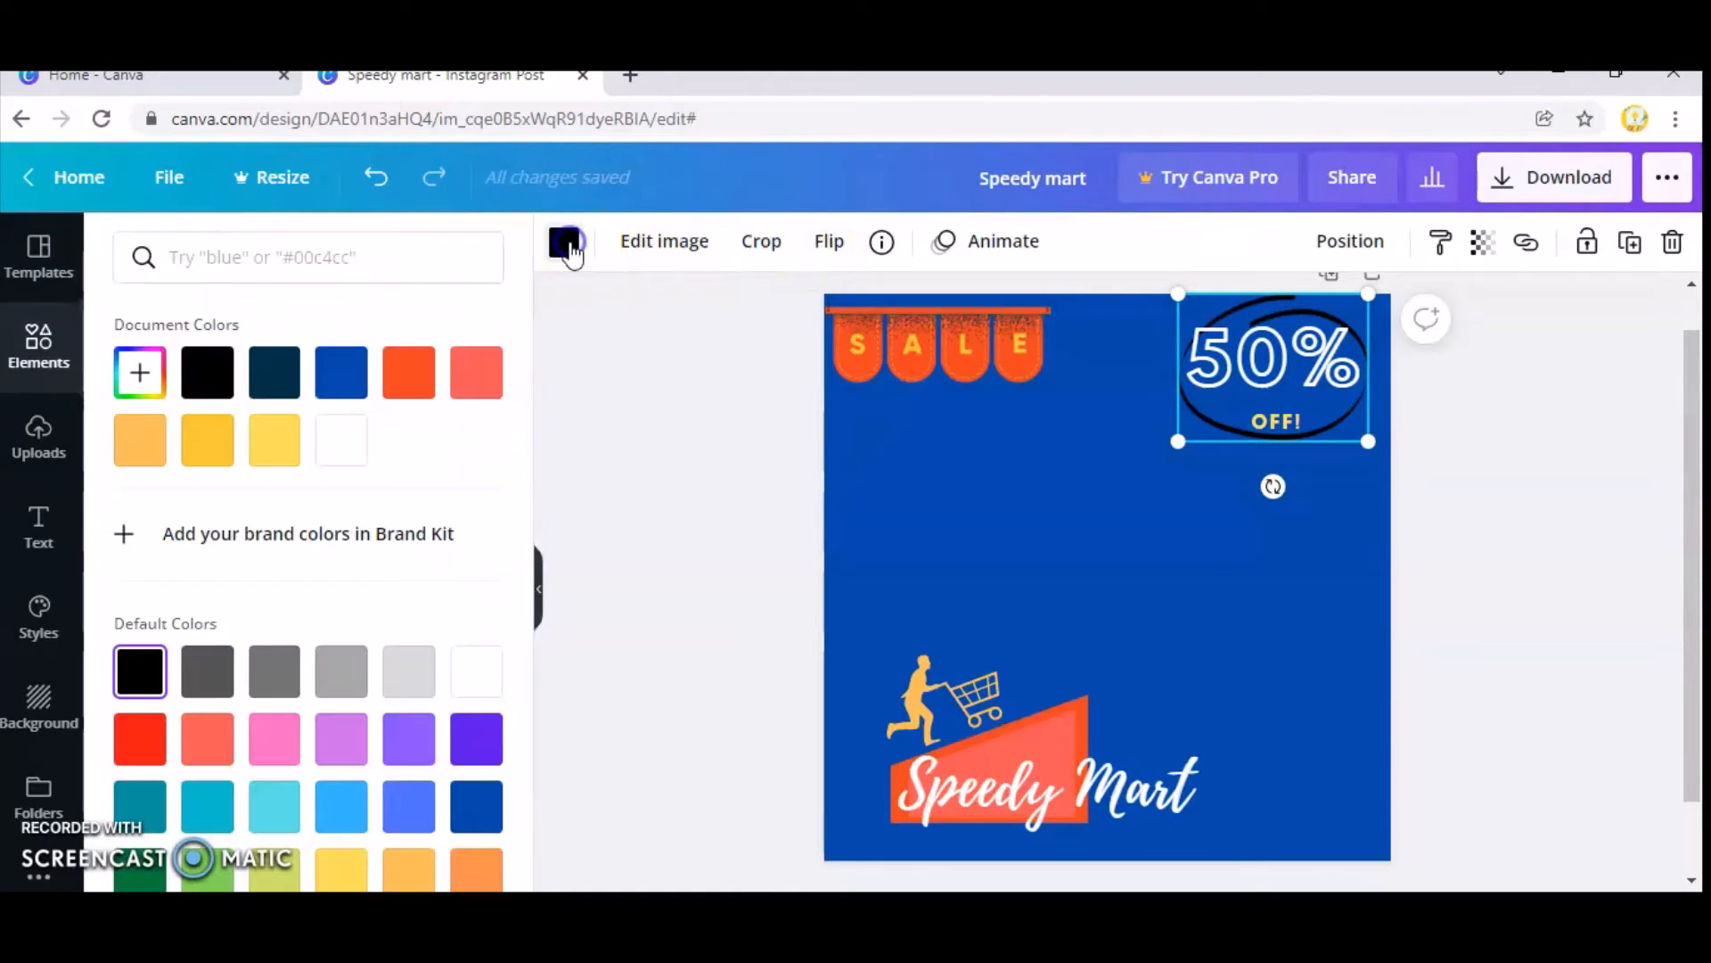
pyautogui.click(274, 440)
pyautogui.click(1267, 420)
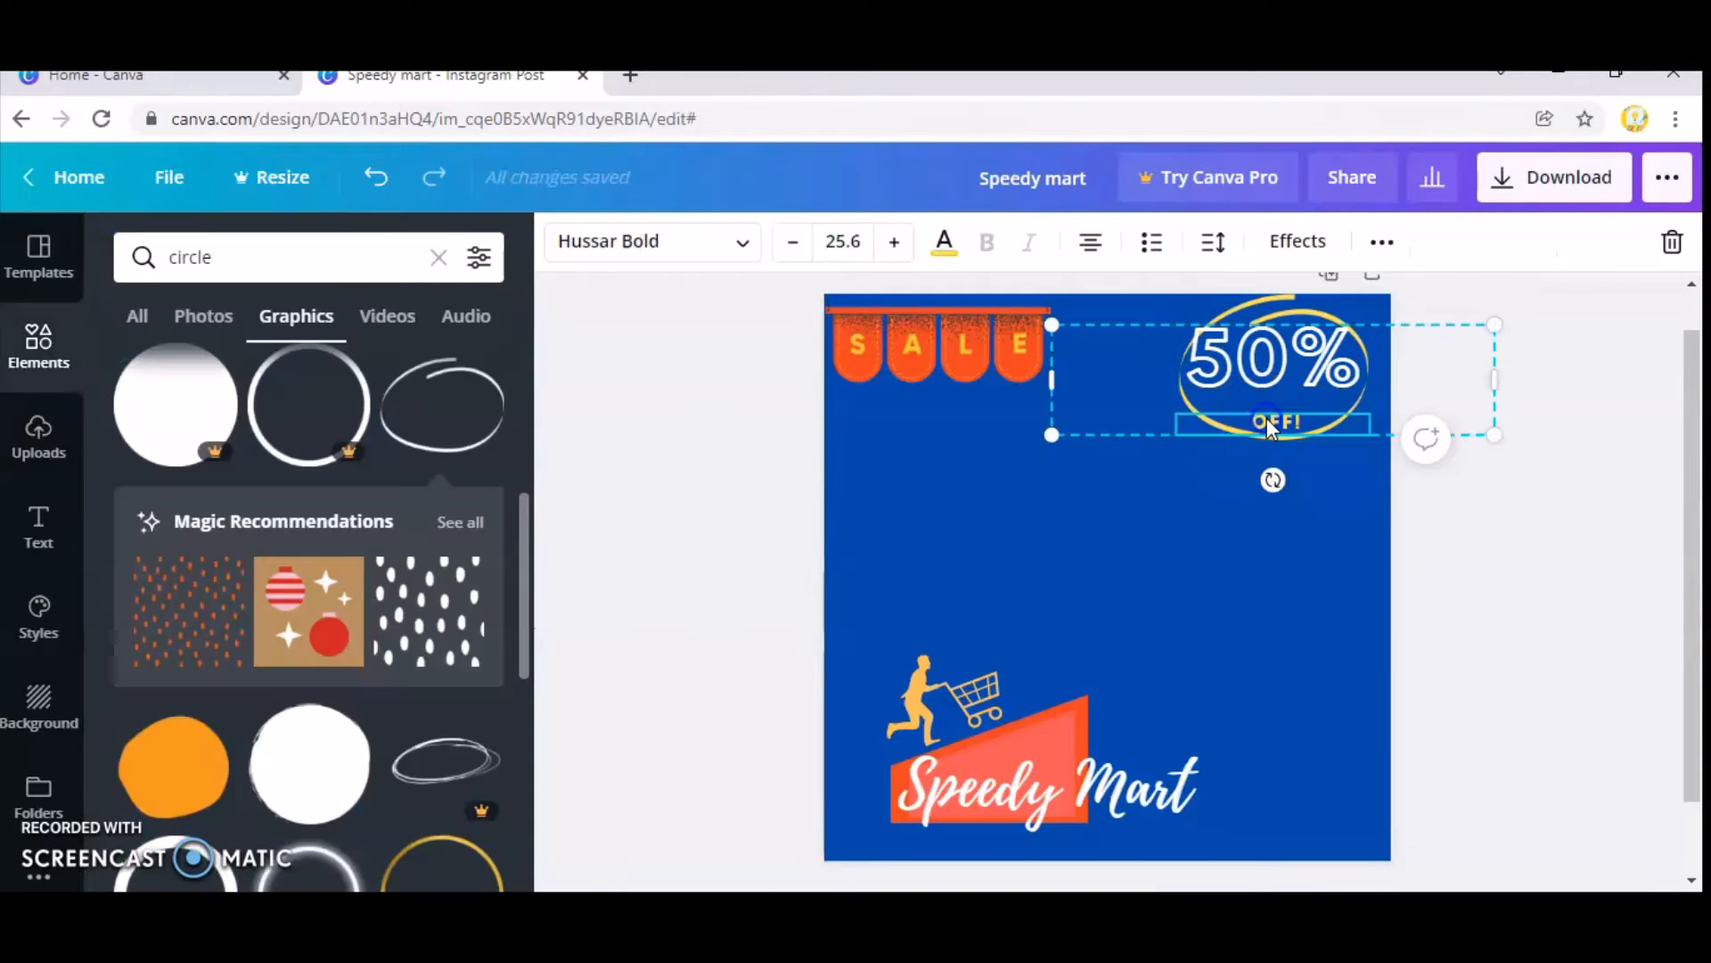
pyautogui.click(944, 241)
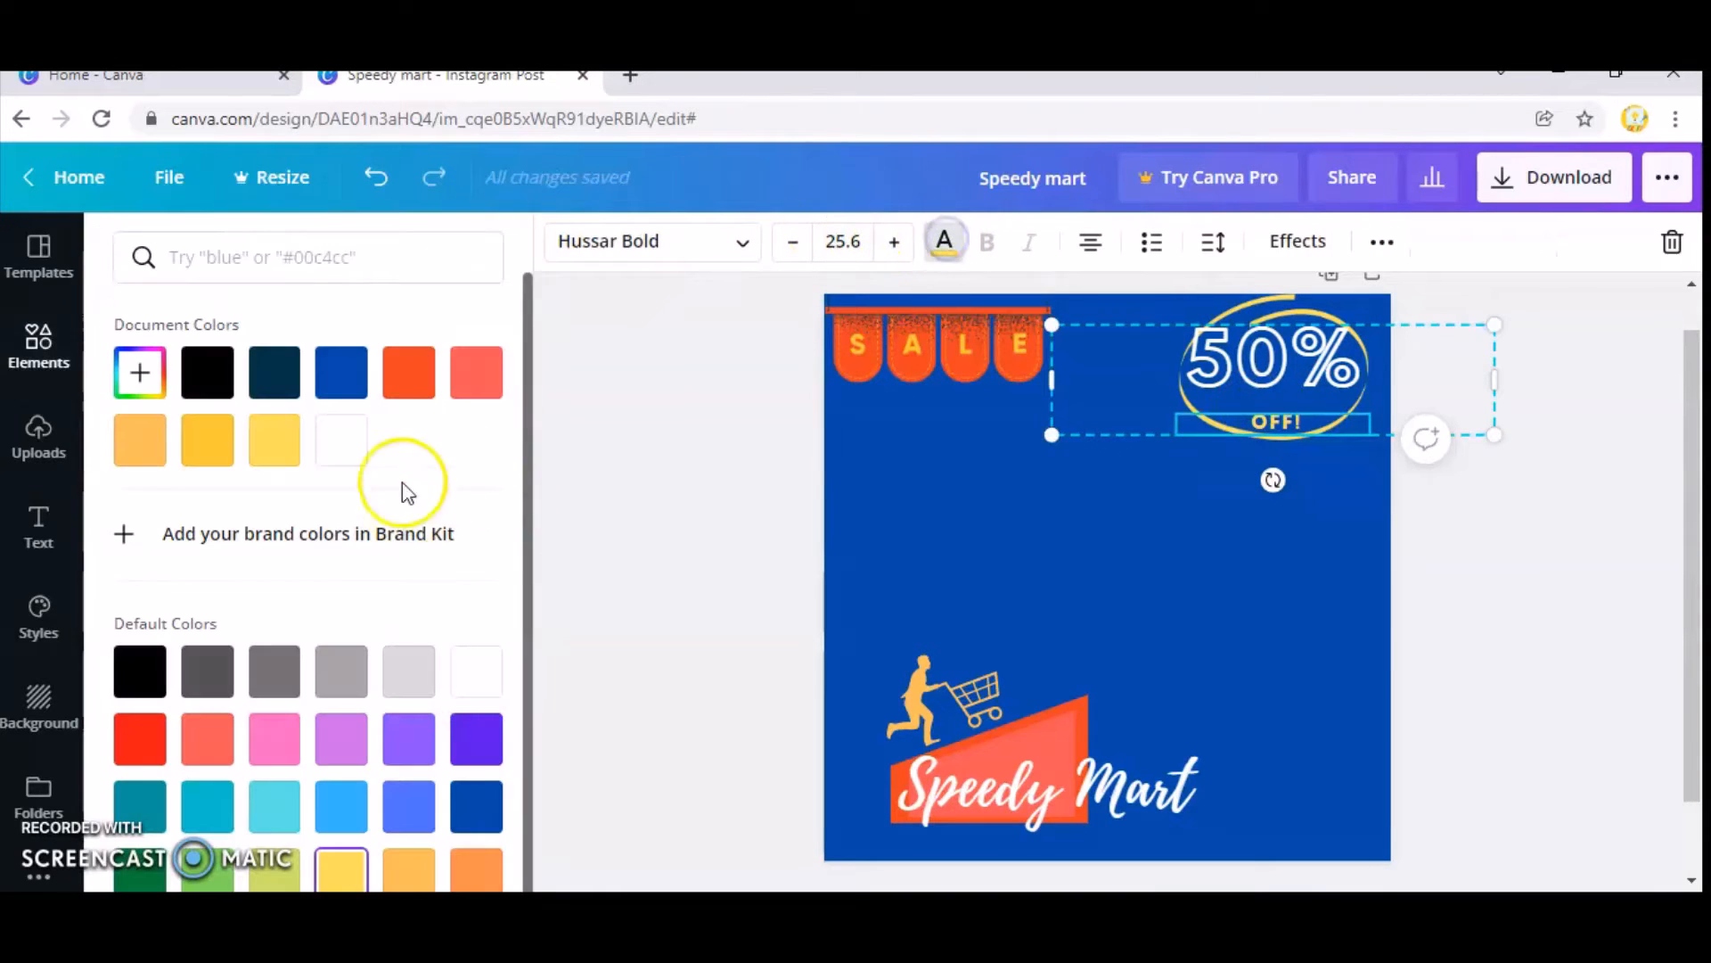
pyautogui.click(400, 380)
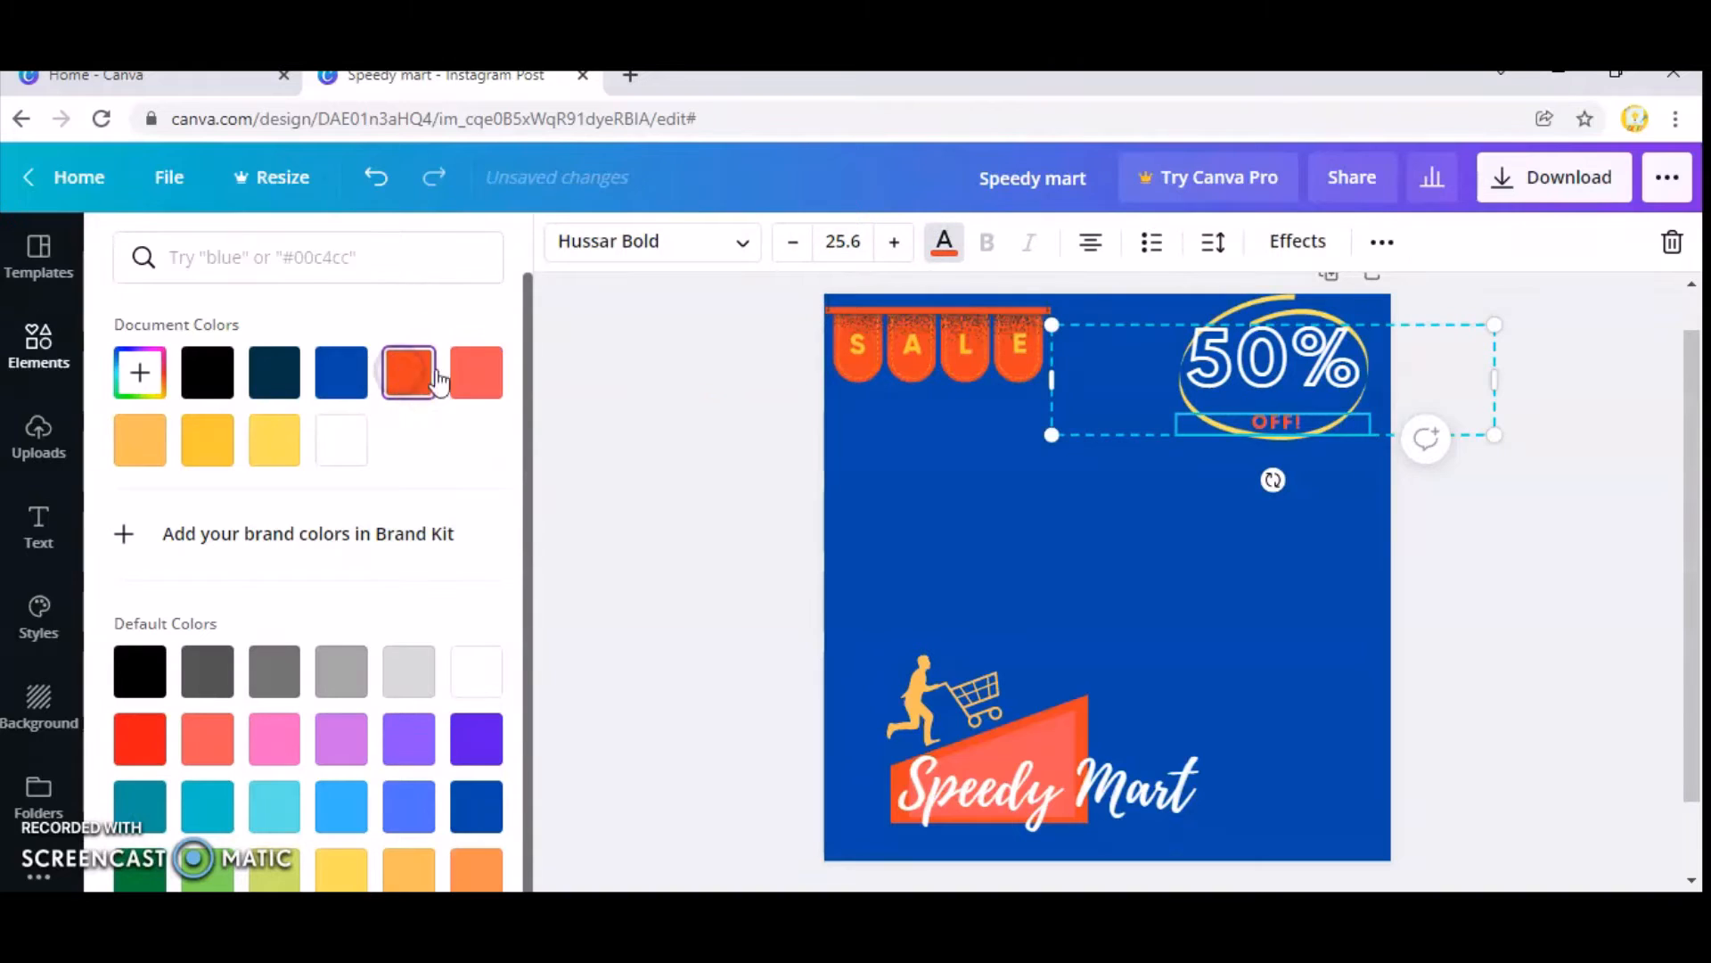
pyautogui.click(473, 369)
pyautogui.click(1126, 566)
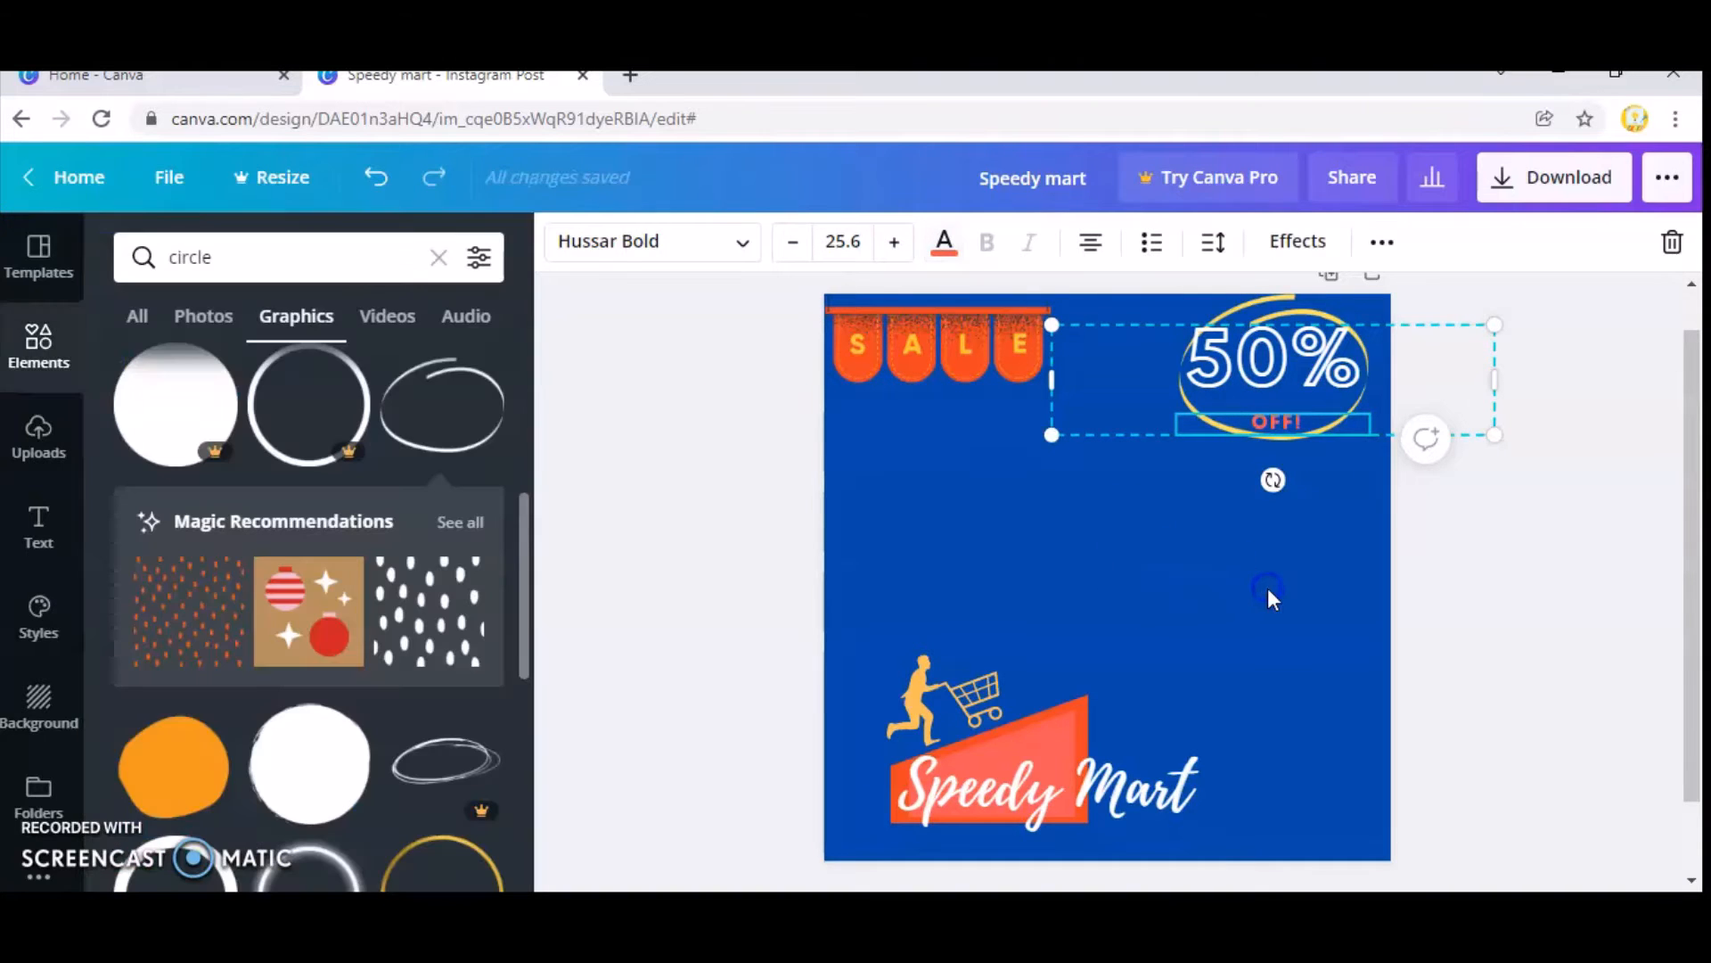
pyautogui.click(1269, 611)
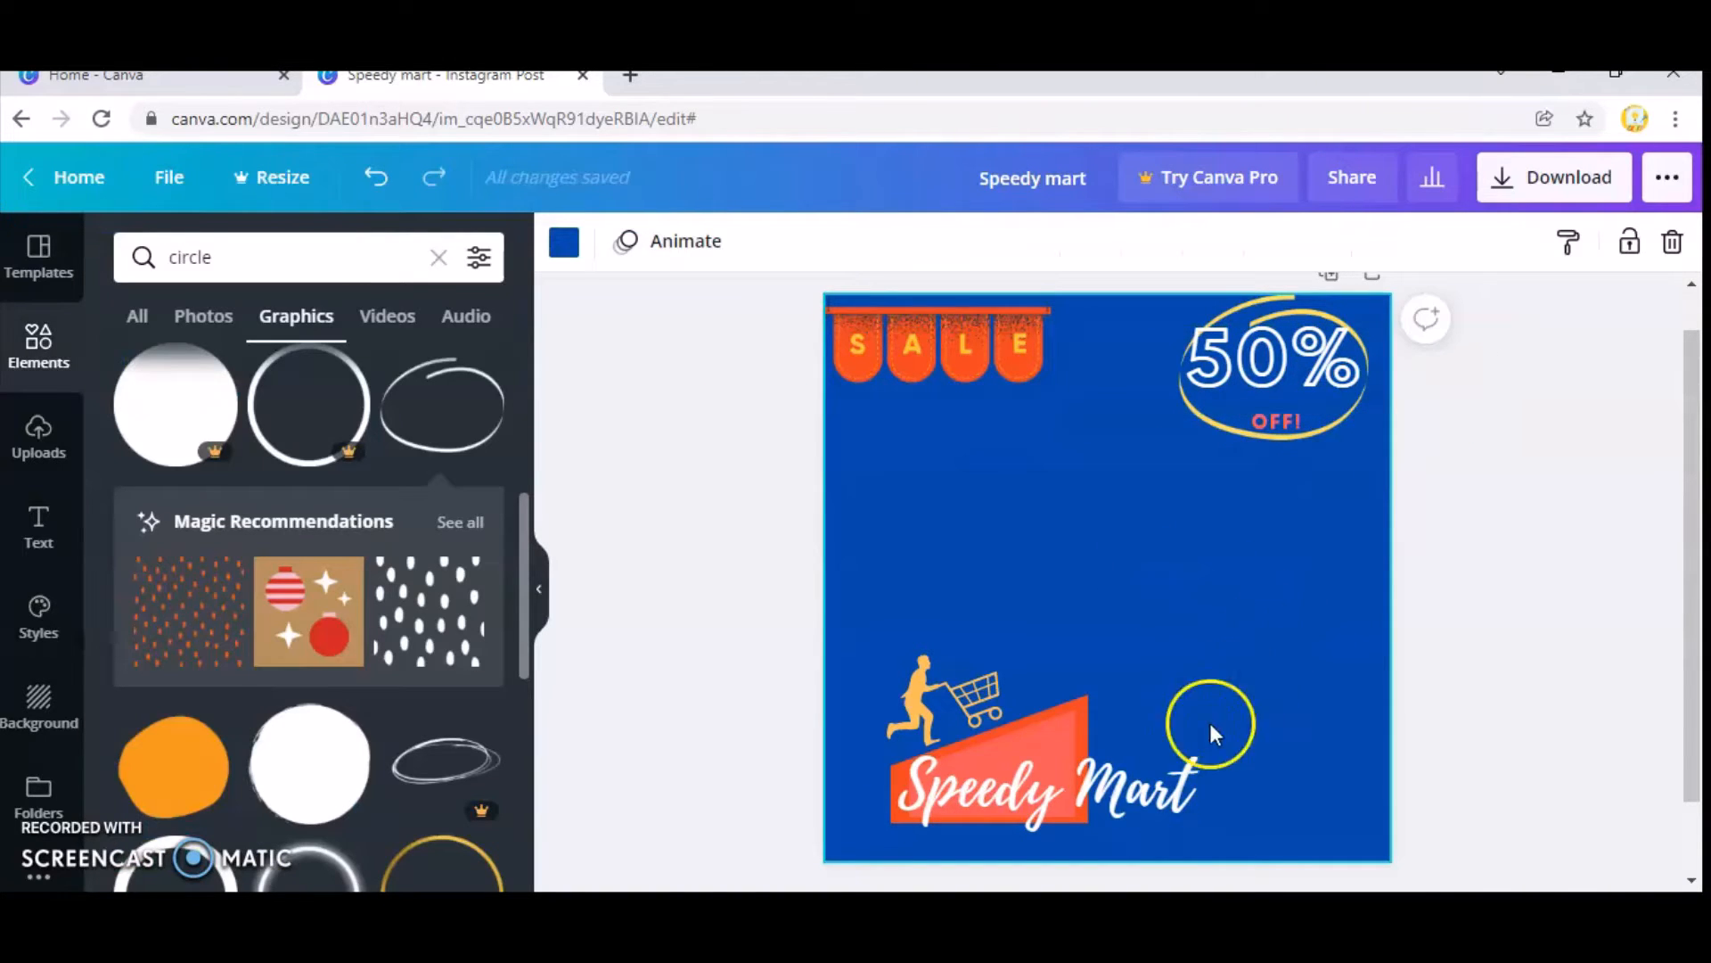
# Colour the letters "S" and "M" of the "Speedy Mart" text golden yellow from the document colours.
pyautogui.click(932, 787)
pyautogui.click(933, 783)
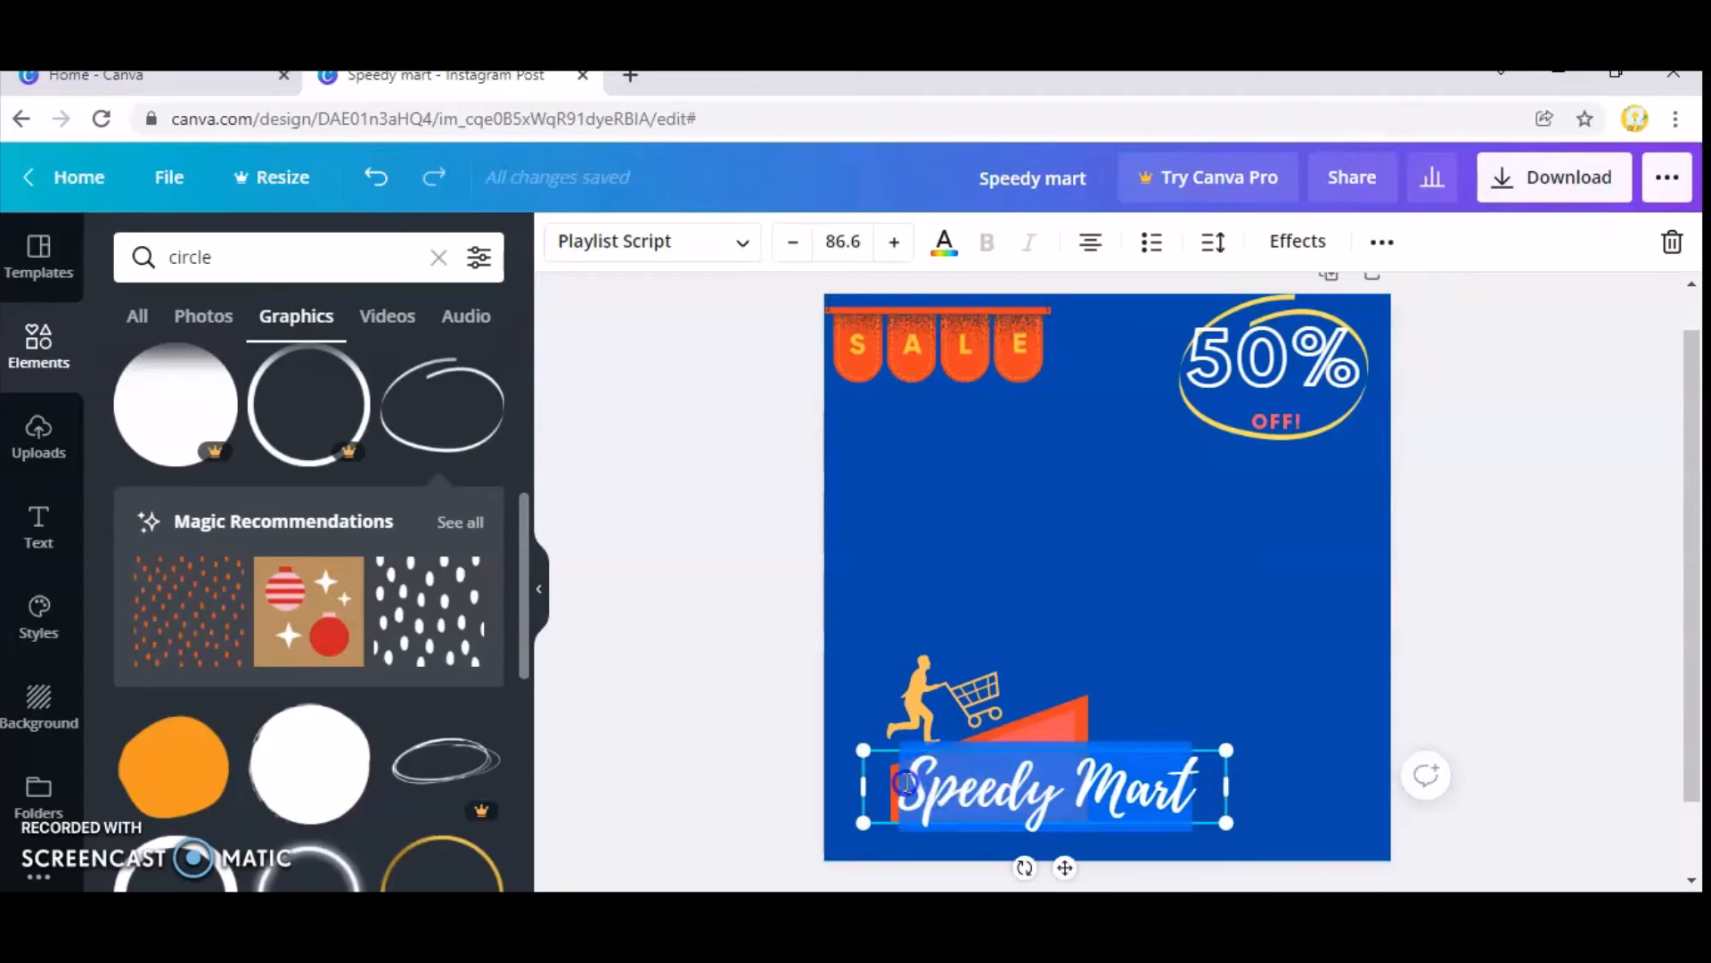
pyautogui.click(914, 783)
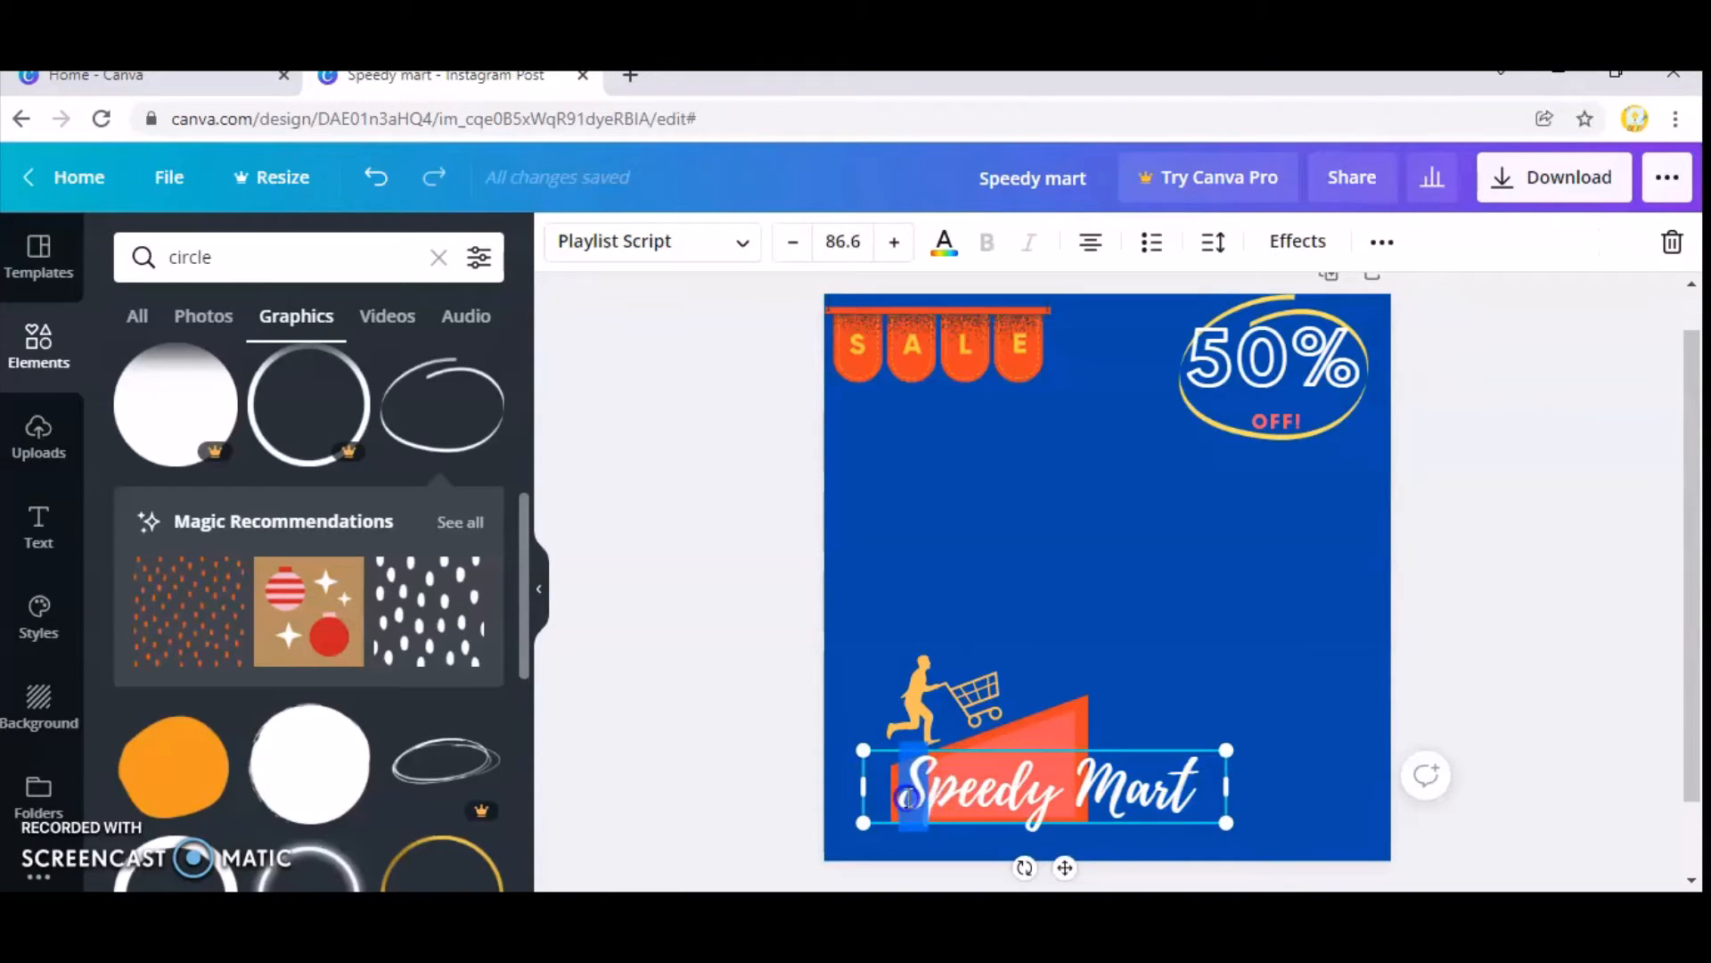
pyautogui.click(944, 241)
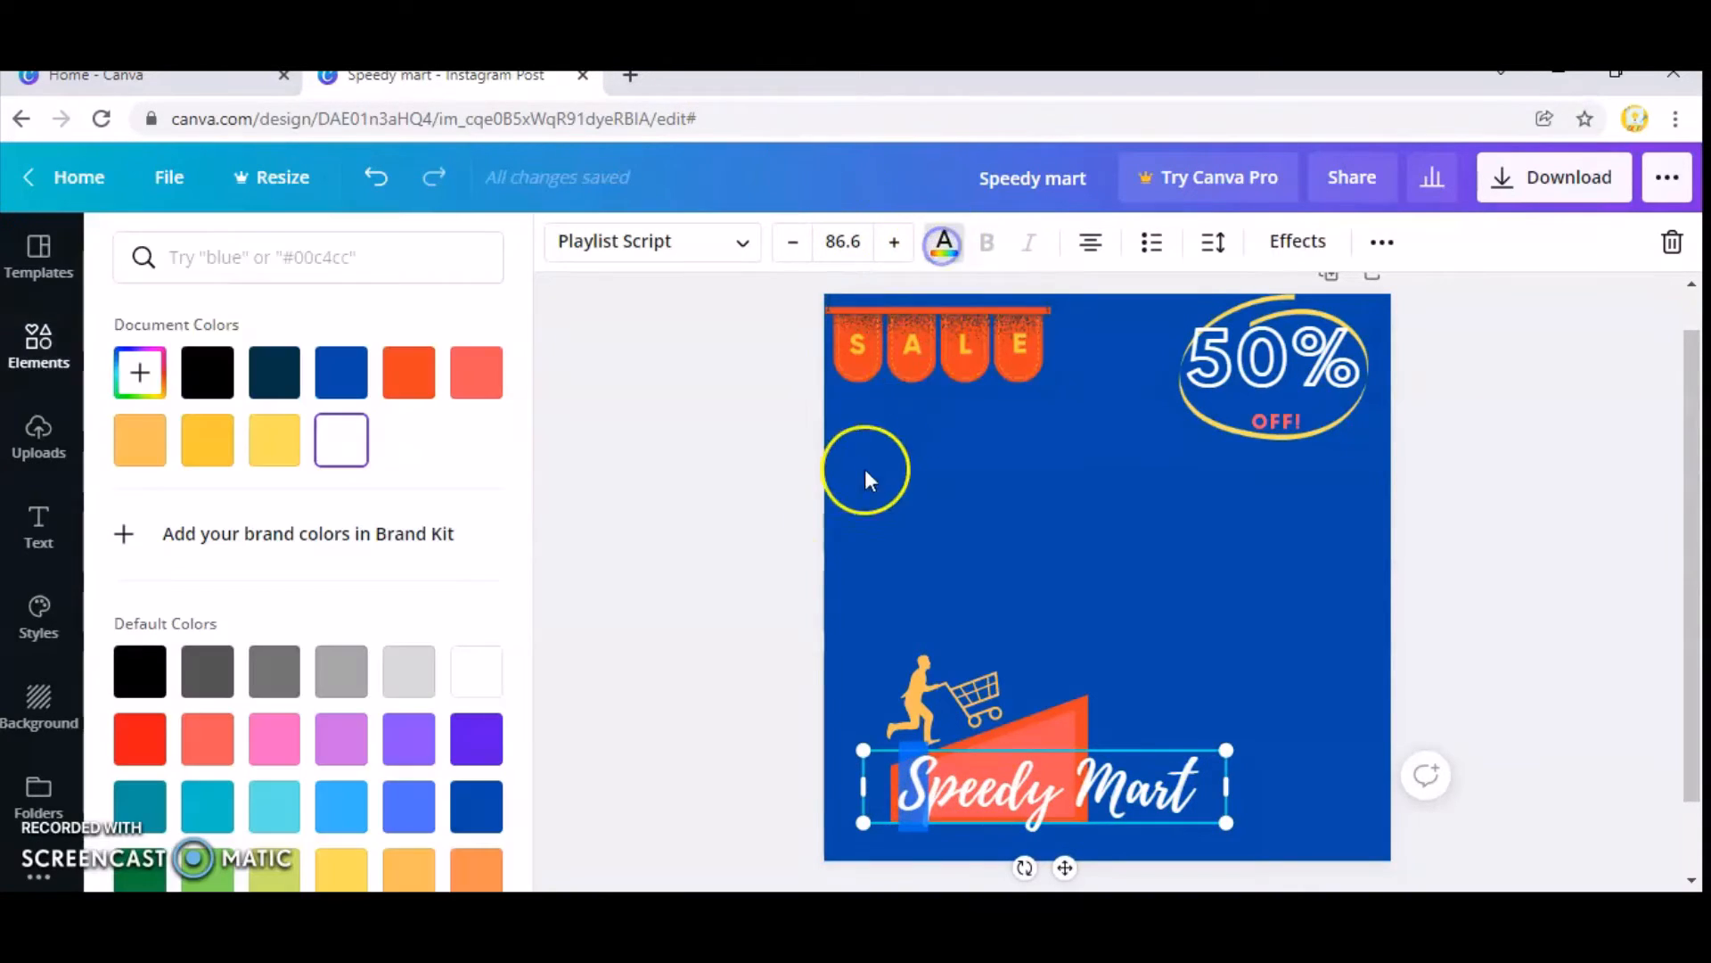
pyautogui.click(221, 439)
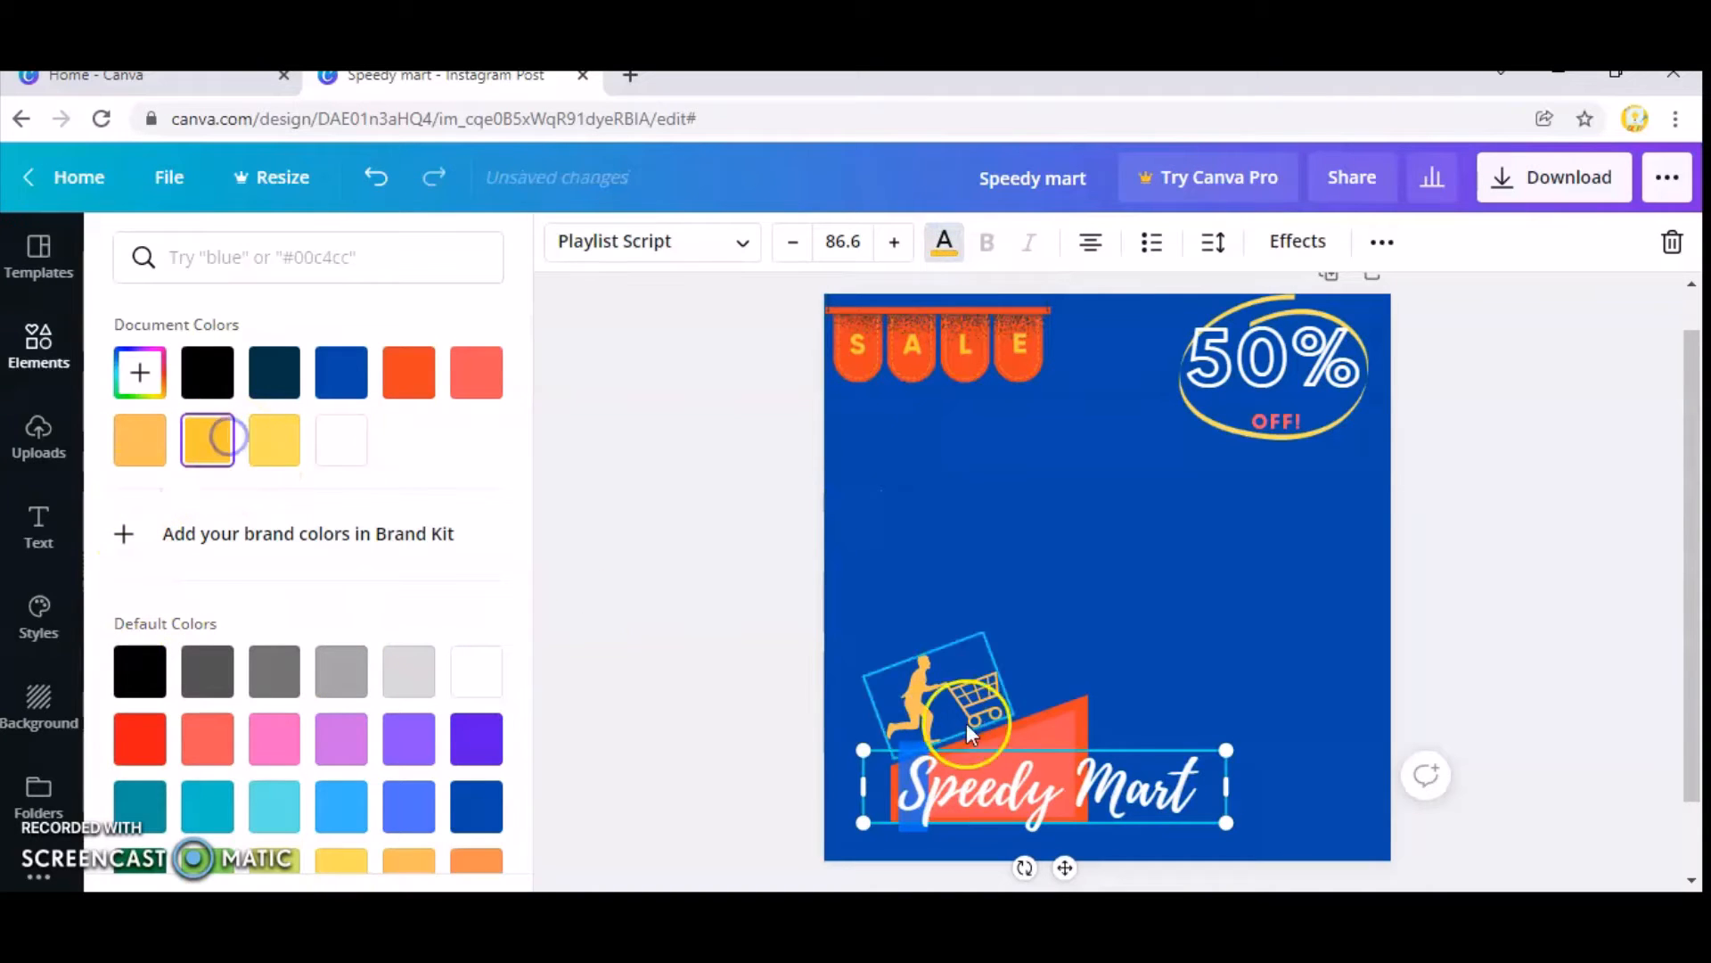
pyautogui.moveTo(1129, 784); pyautogui.dragTo(1088, 778)
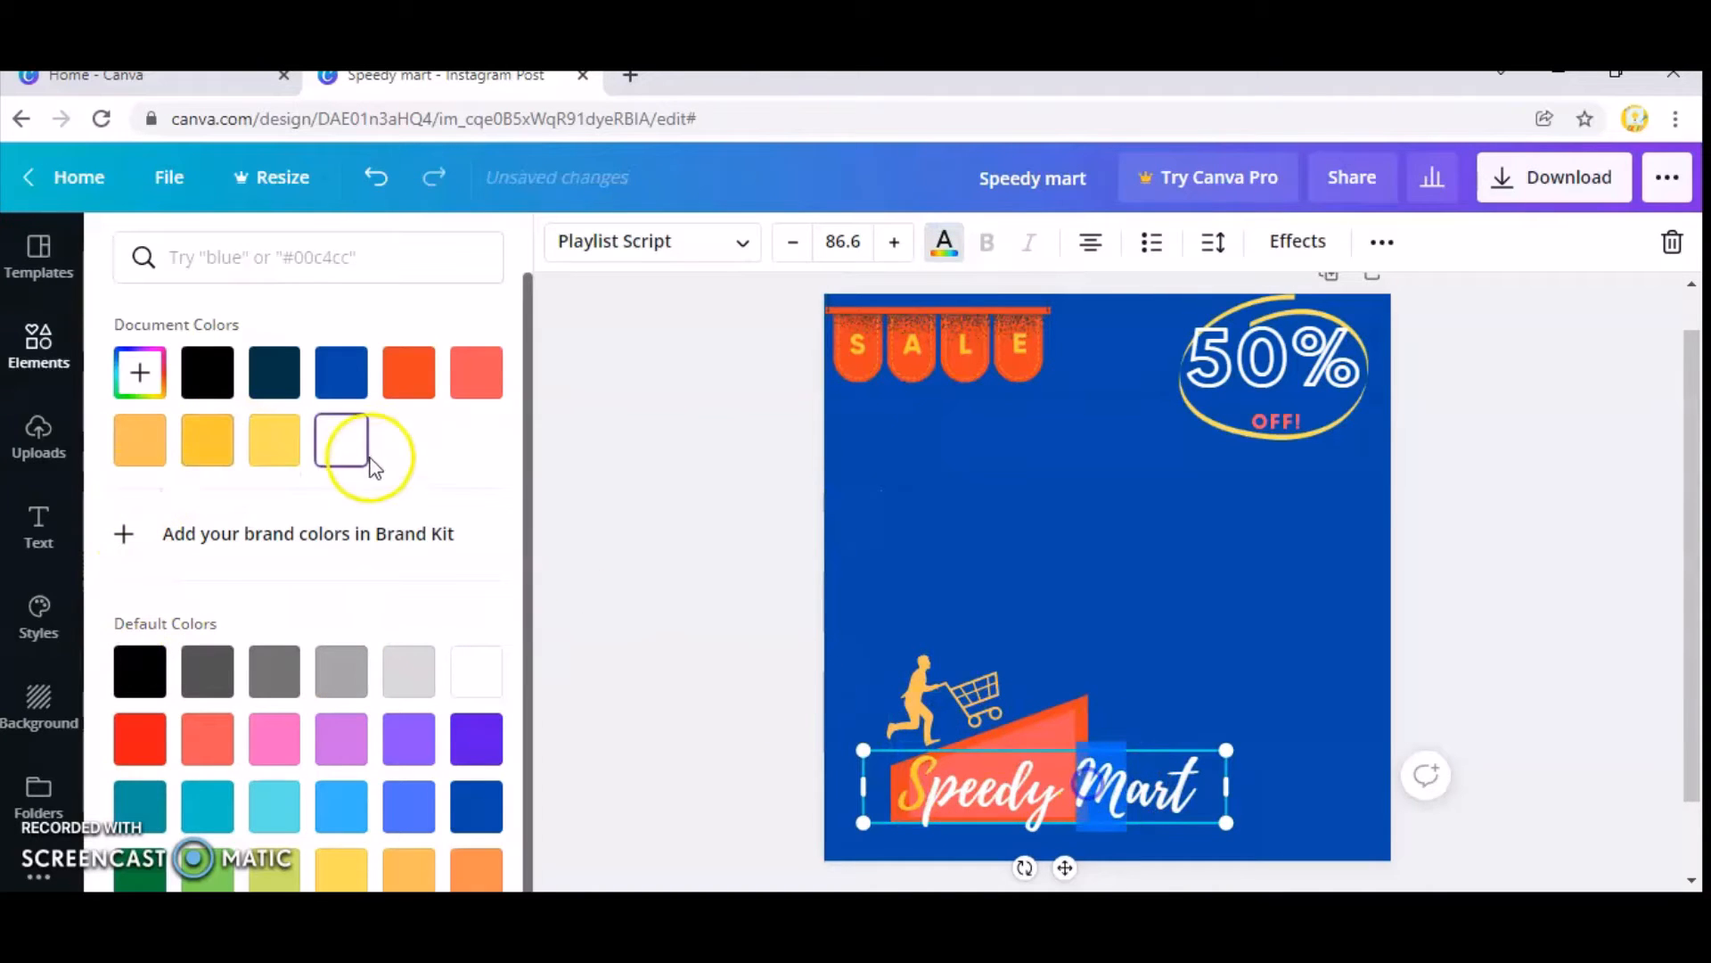
pyautogui.click(220, 446)
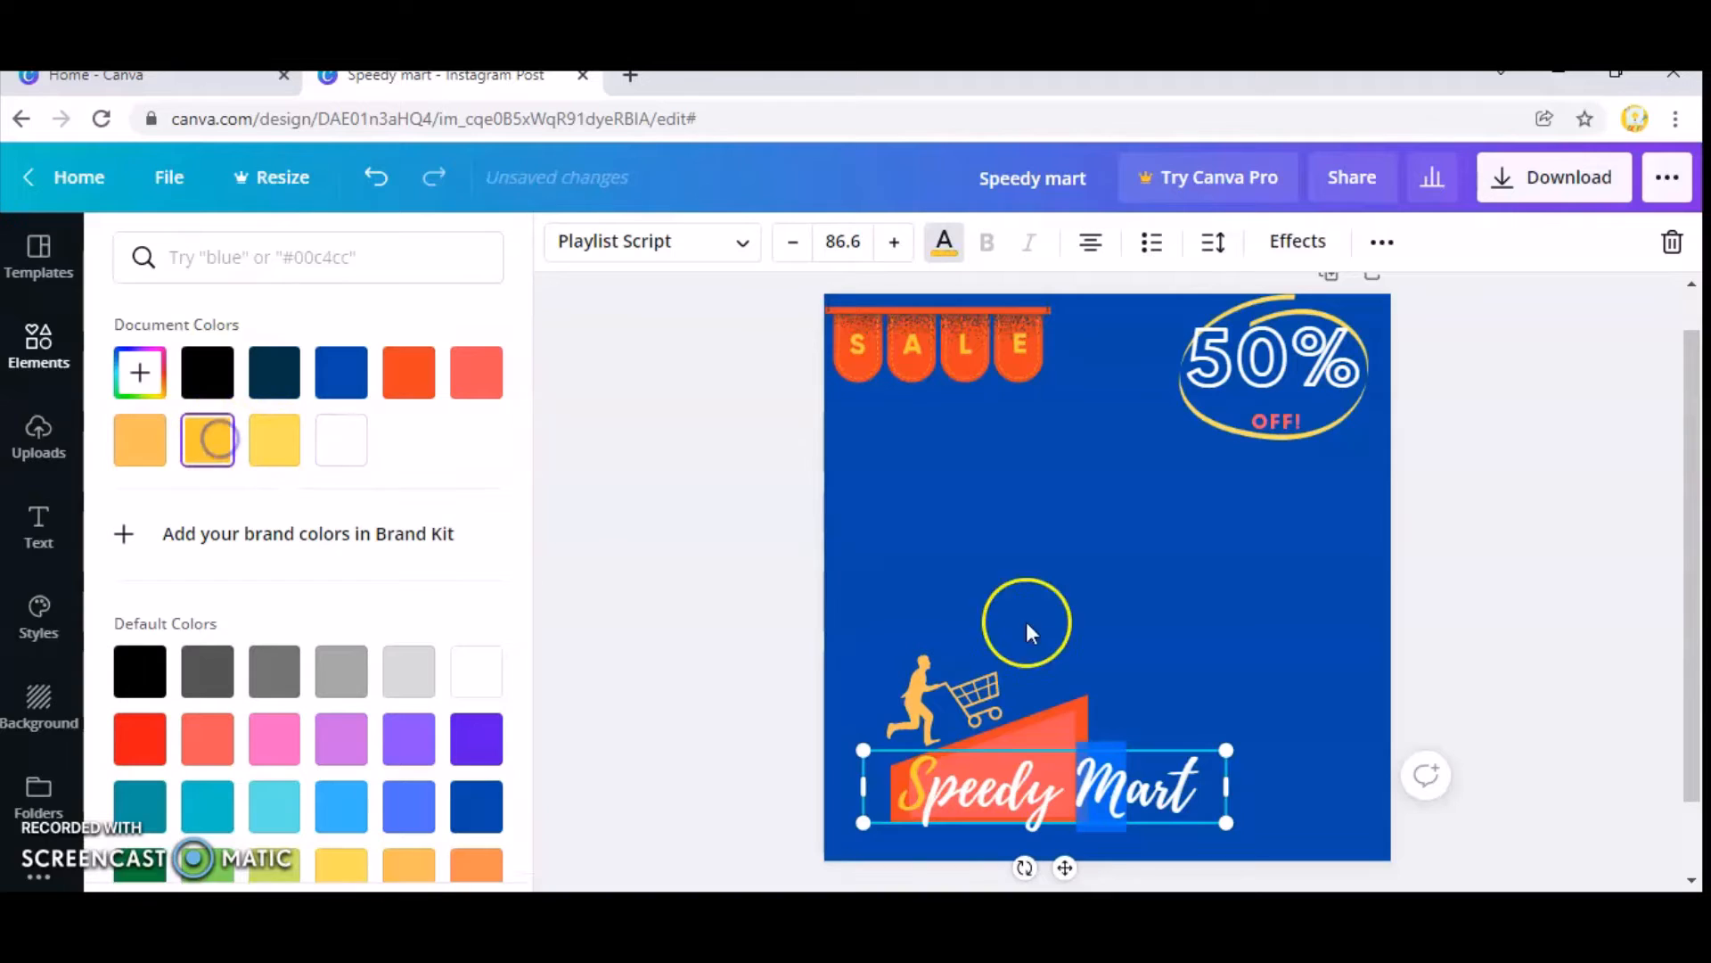
pyautogui.click(1249, 635)
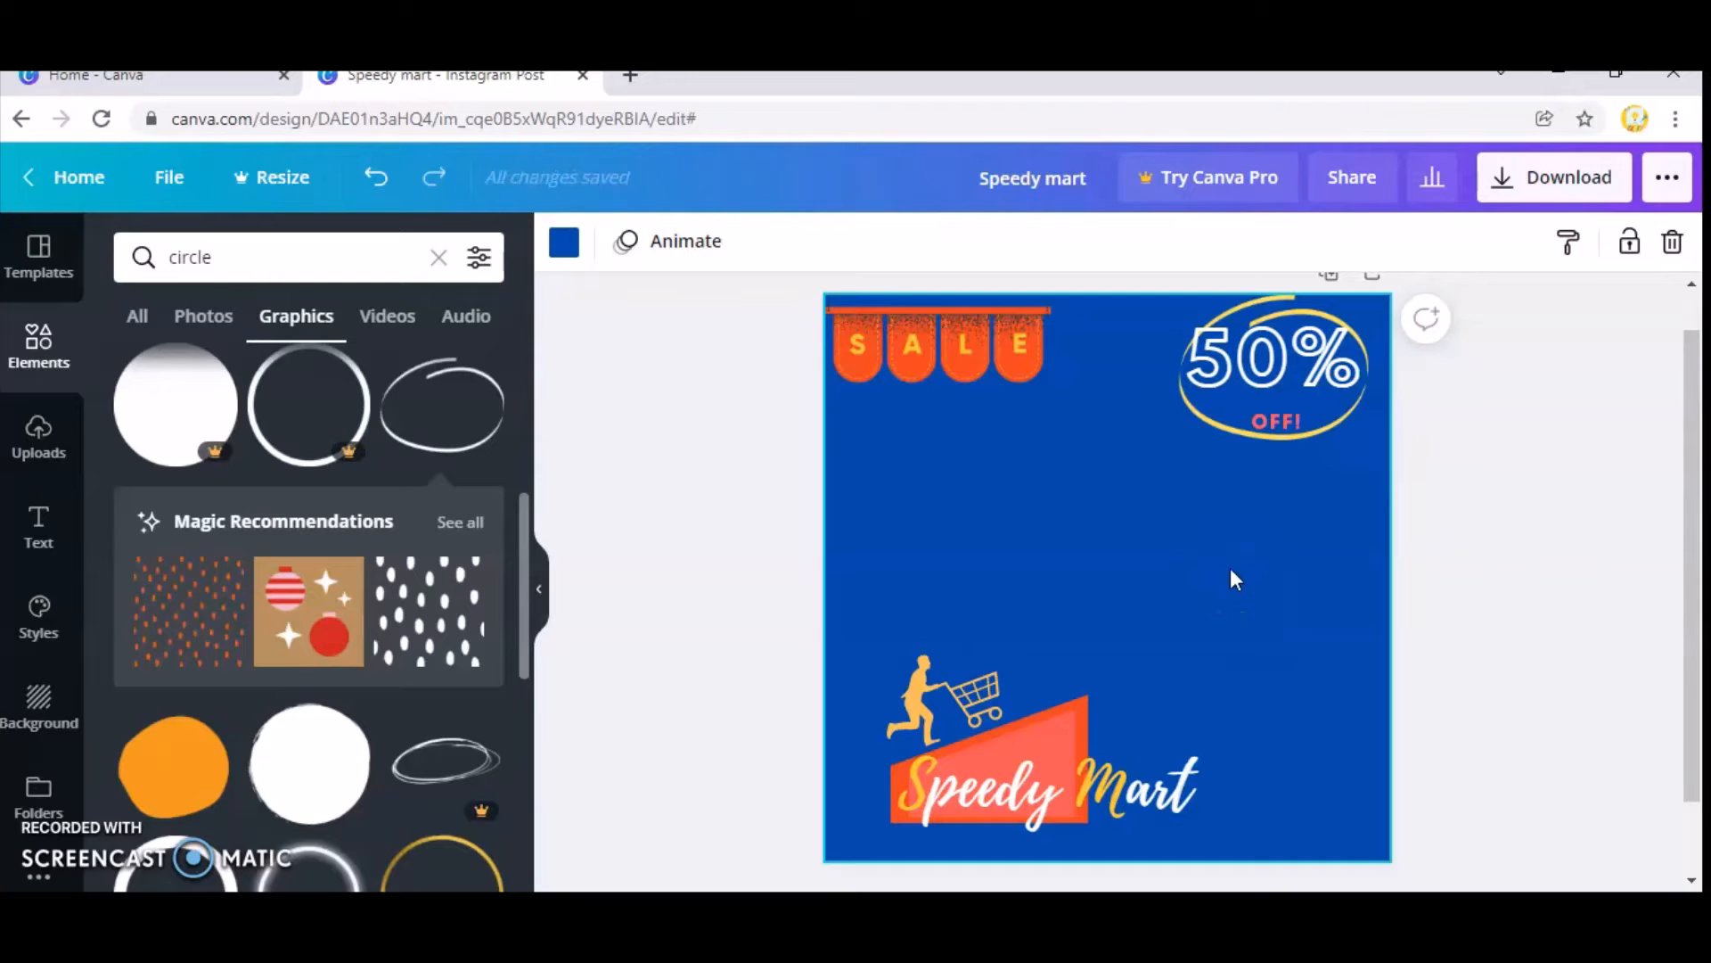
# Find the free orange brushed circle outline among the circle graphics and add it to the post.
pyautogui.scroll(-4, 210, 650)
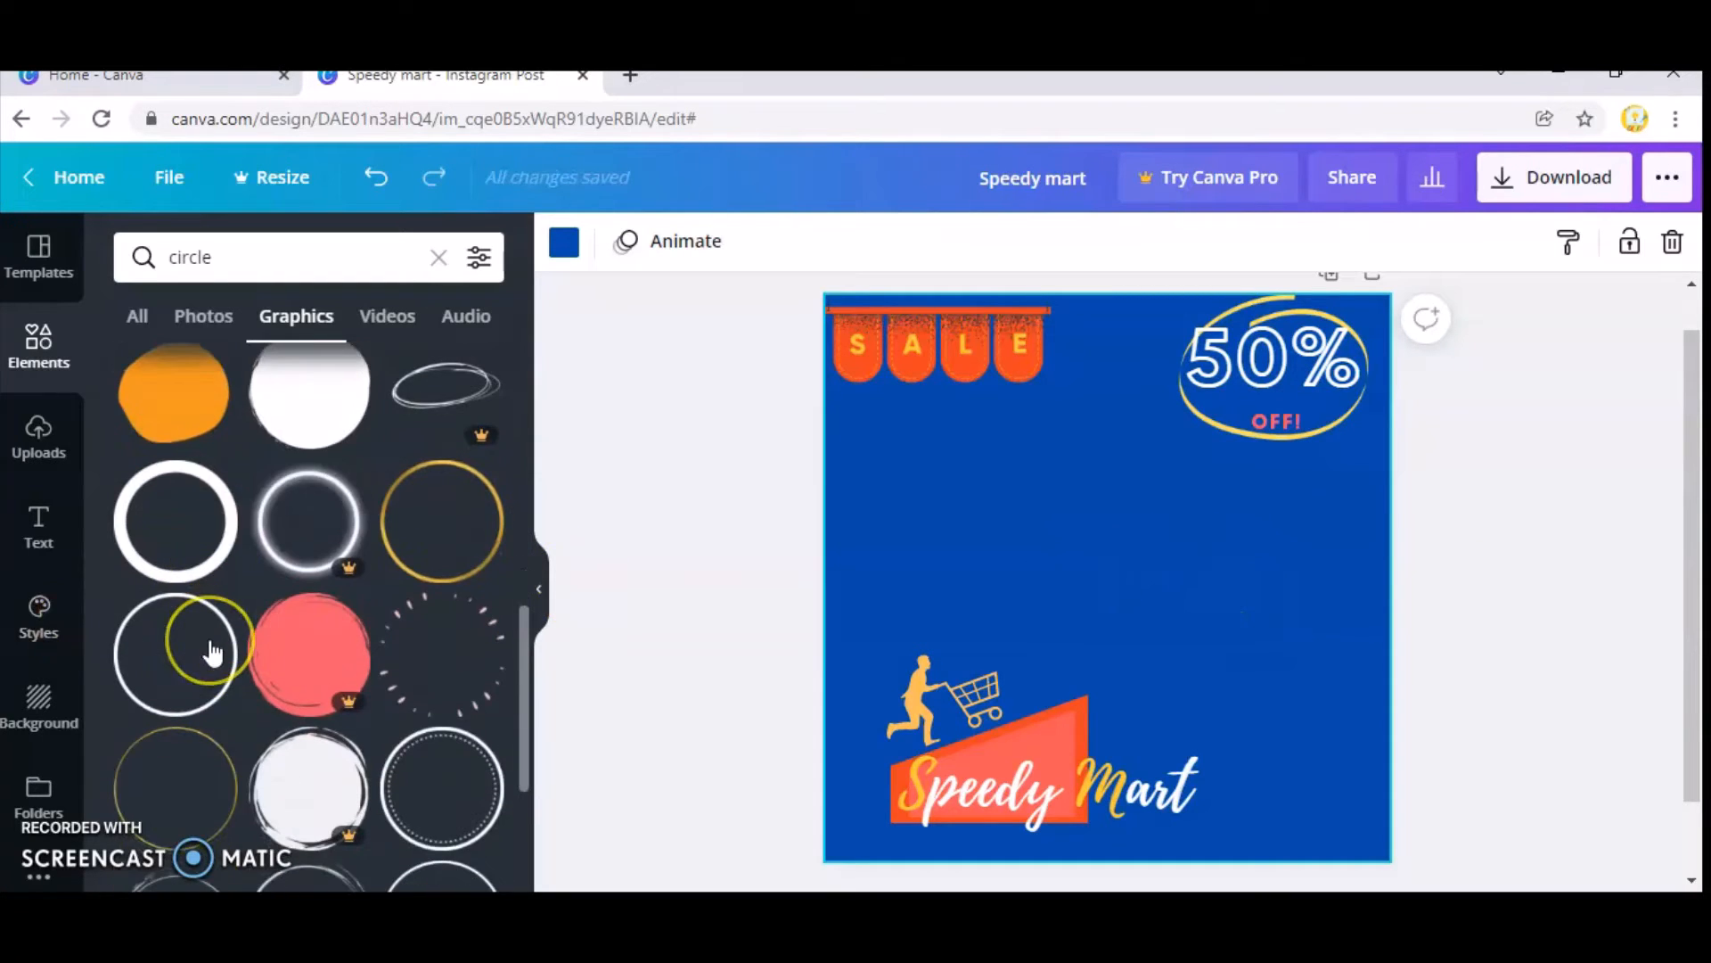
pyautogui.scroll(-3, 214, 653)
pyautogui.scroll(-2, 214, 652)
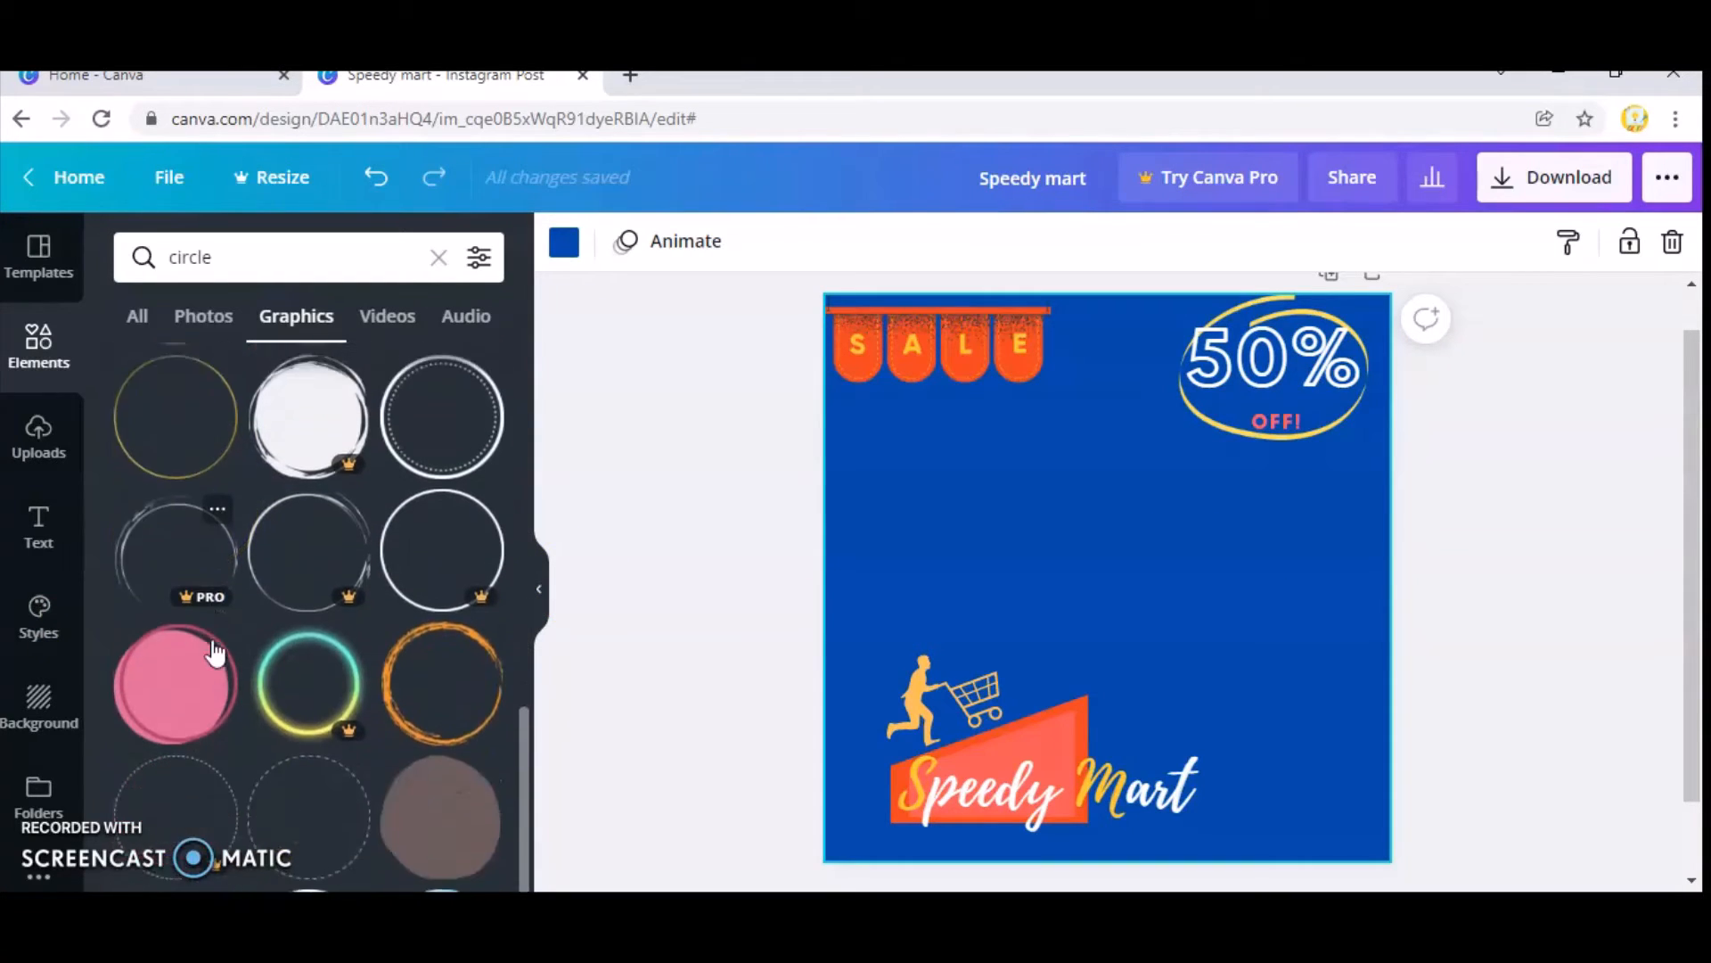
pyautogui.click(446, 687)
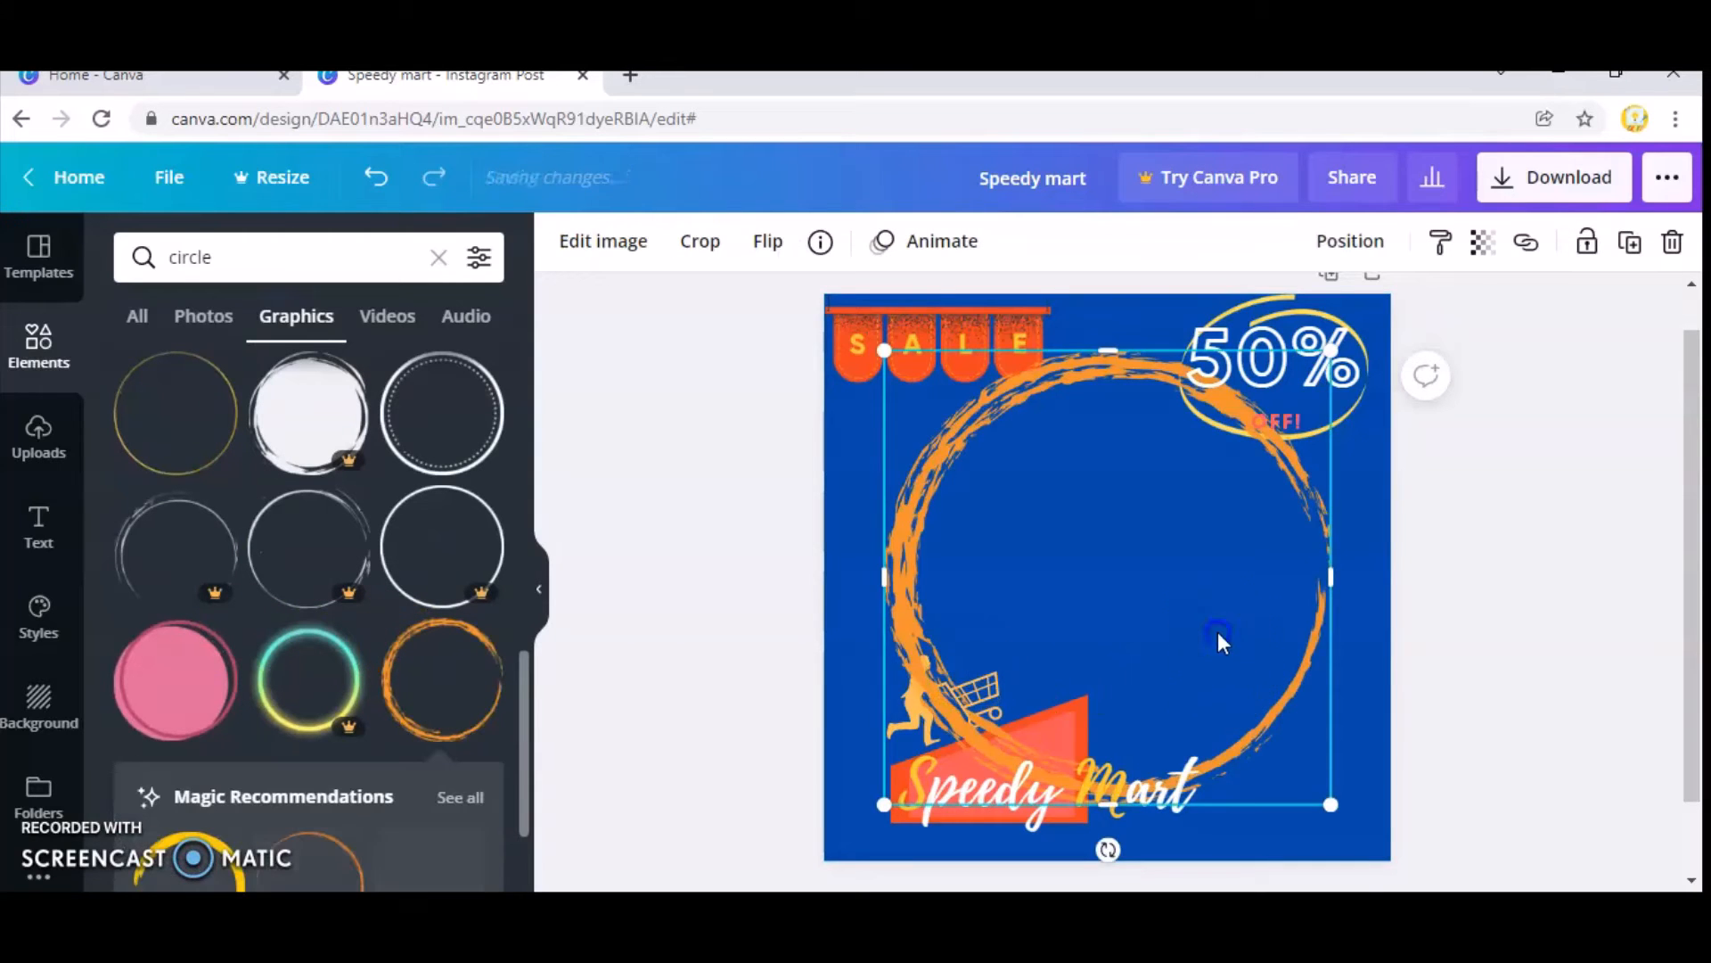
# Shrink the orange brushed circle and place it partly off the page at its bottom-right corner.
pyautogui.moveTo(1217, 633); pyautogui.dragTo(1266, 704)
pyautogui.moveTo(932, 428)
pyautogui.mouseDown()
pyautogui.moveTo(928, 415)
pyautogui.moveTo(1239, 719)
pyautogui.mouseUp()
pyautogui.moveTo(1351, 796)
pyautogui.mouseDown()
pyautogui.moveTo(1406, 814)
pyautogui.moveTo(1417, 783)
pyautogui.moveTo(1435, 825)
pyautogui.moveTo(1415, 830)
pyautogui.mouseUp()
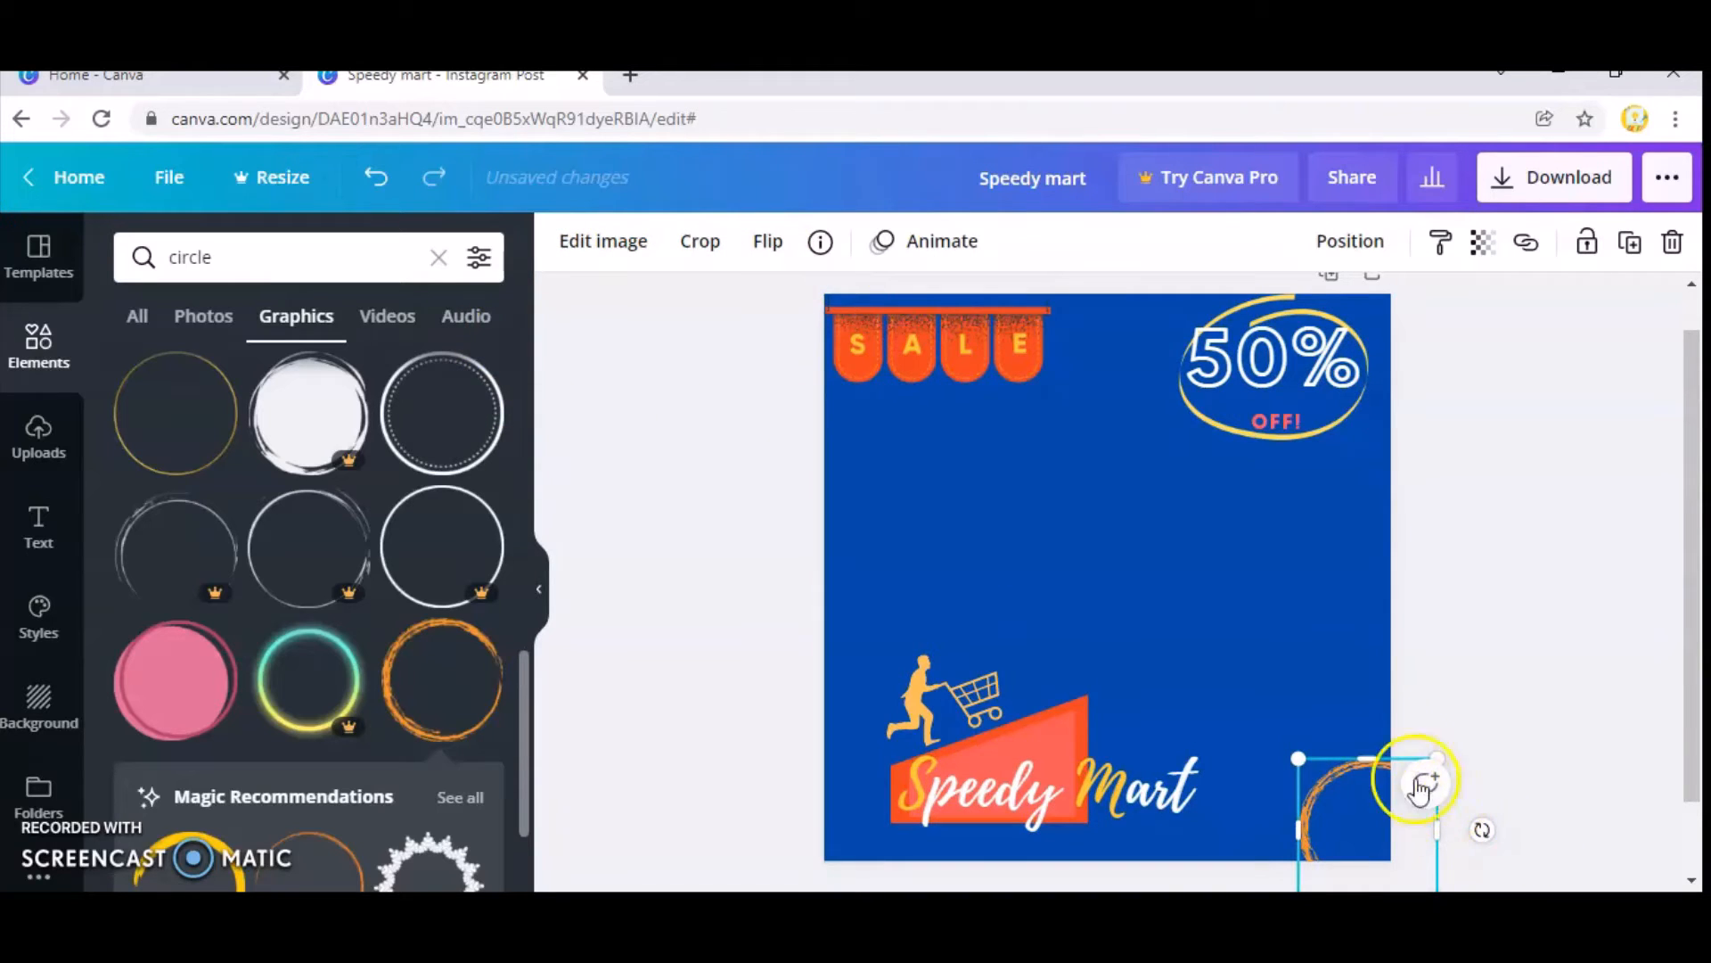
pyautogui.click(1256, 628)
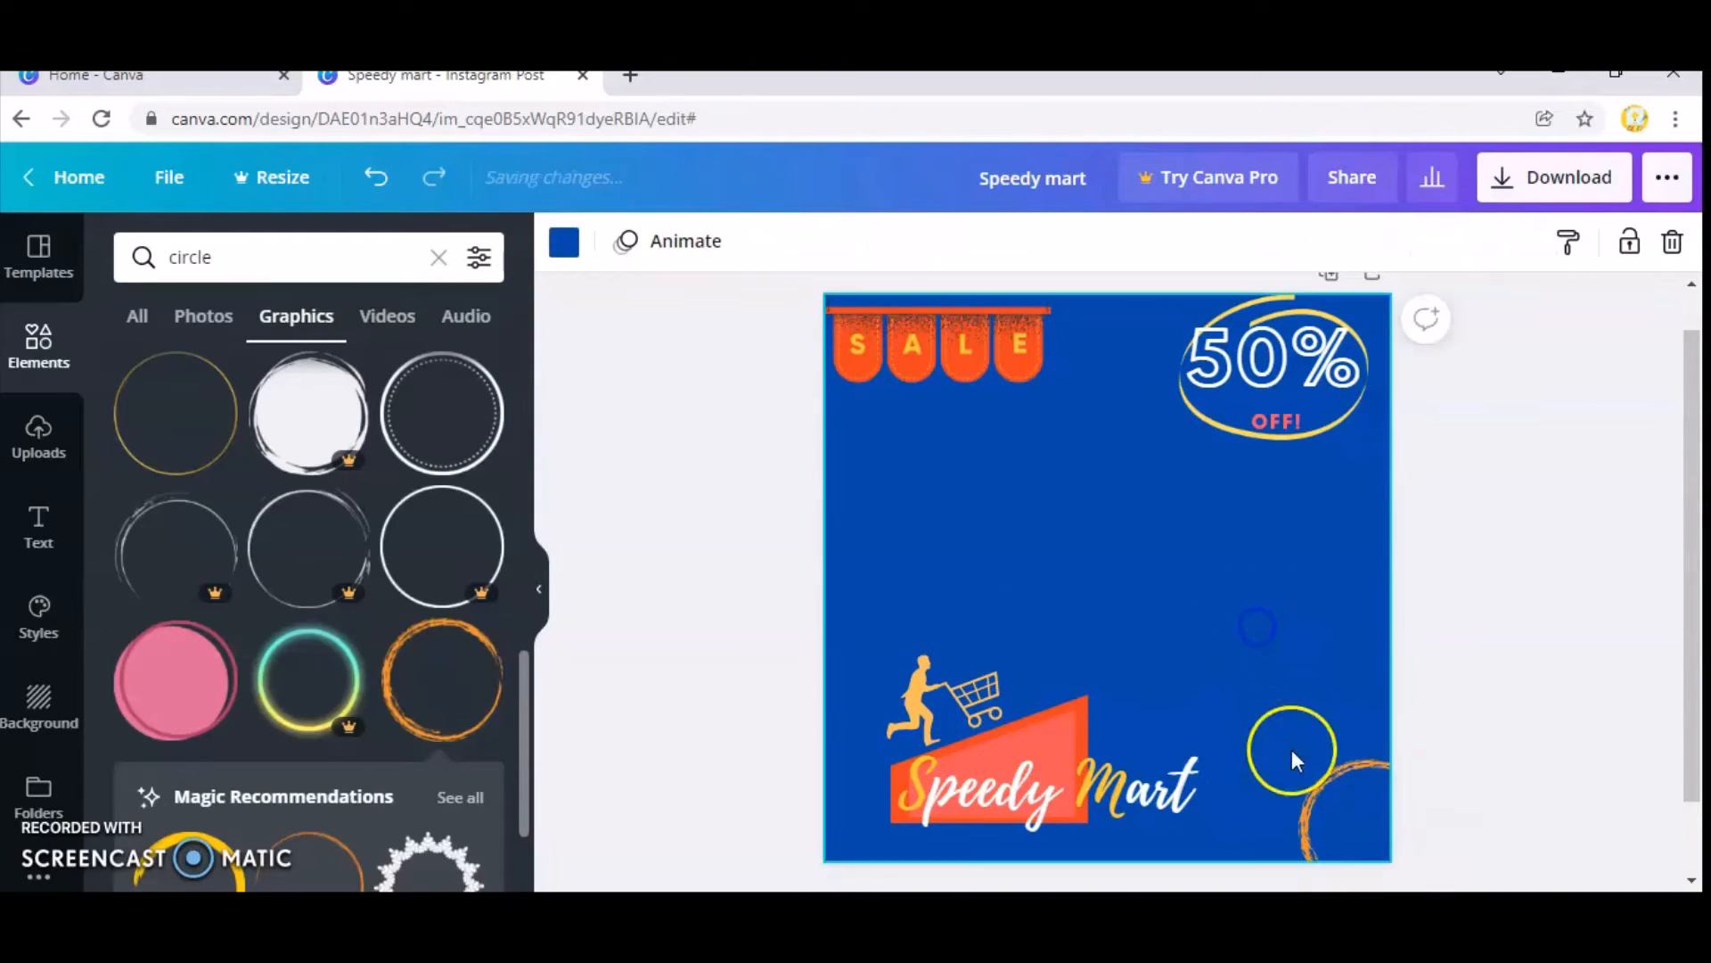
# Add the free thick yellow brush-stroke circle recommended as a match for the orange circle.
pyautogui.click(1319, 823)
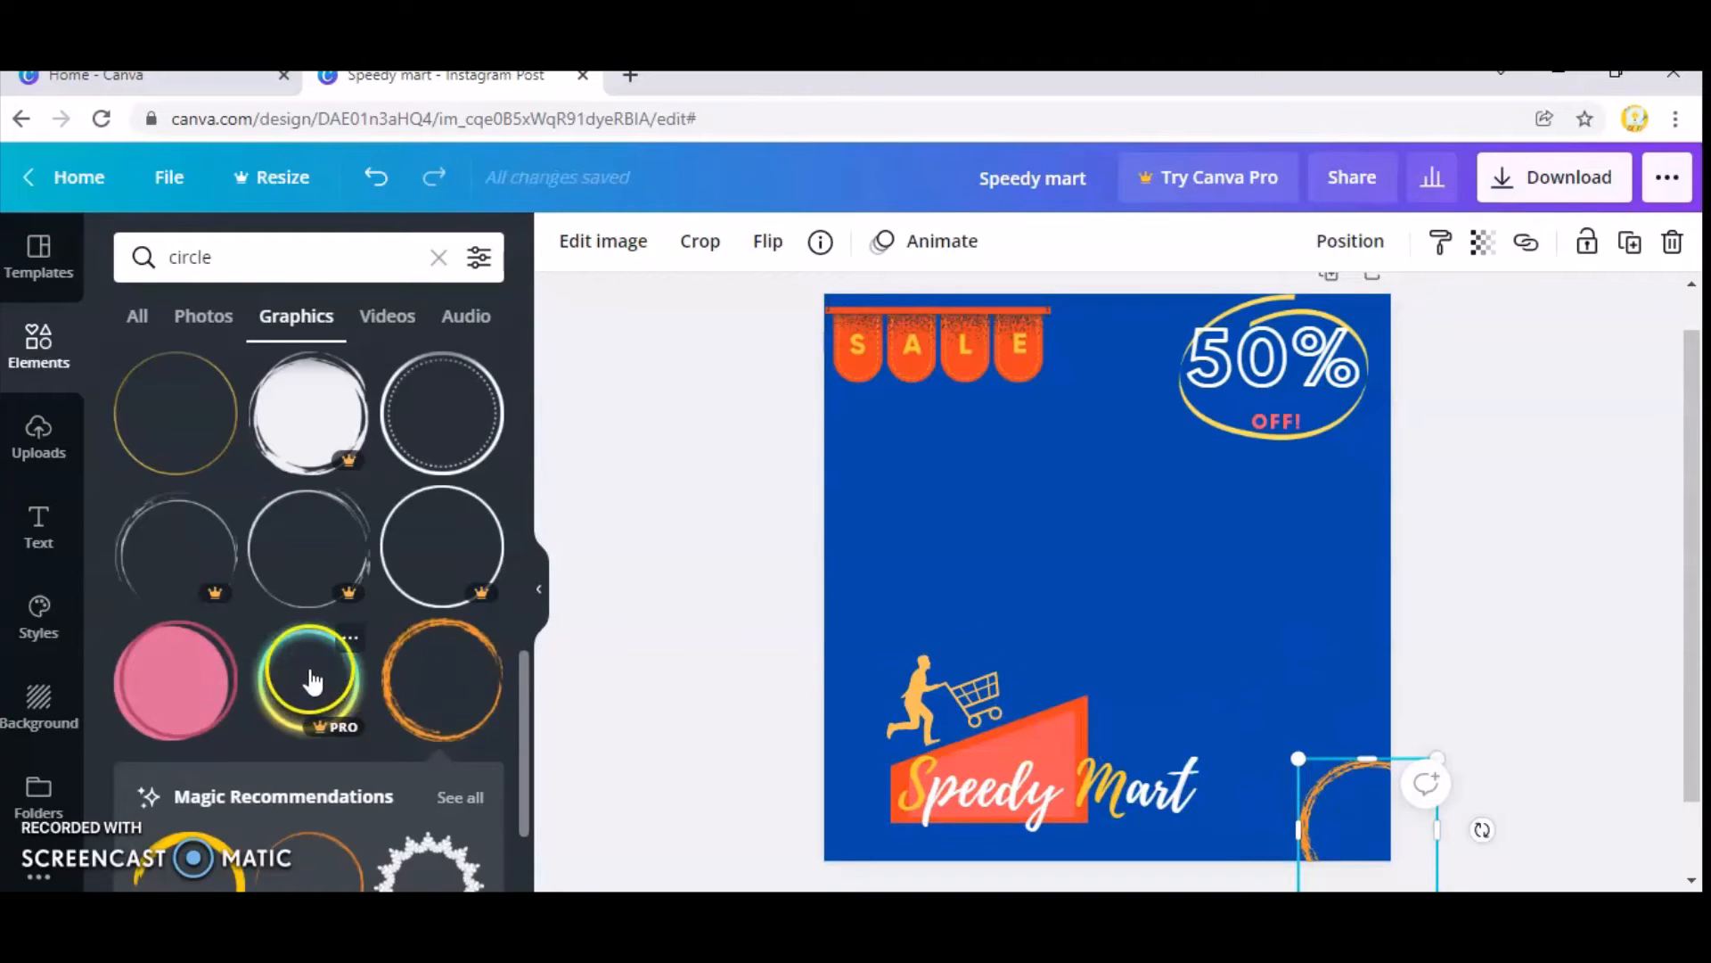
pyautogui.scroll(-4, 309, 687)
pyautogui.click(249, 528)
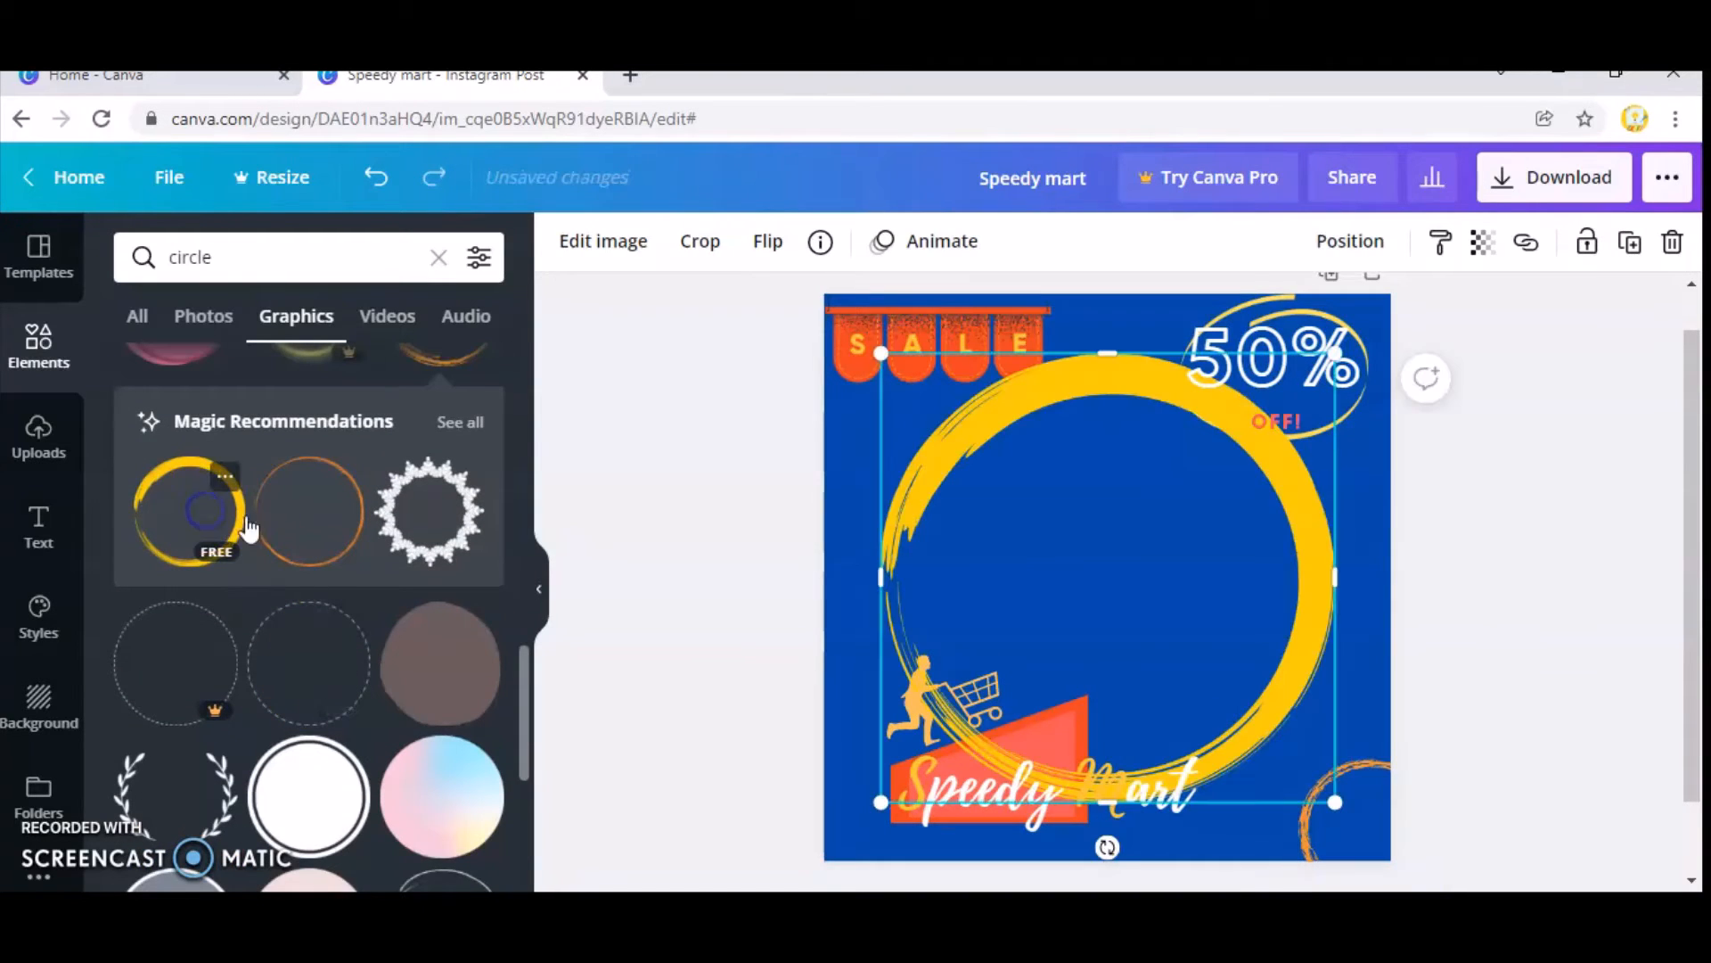
pyautogui.click(582, 263)
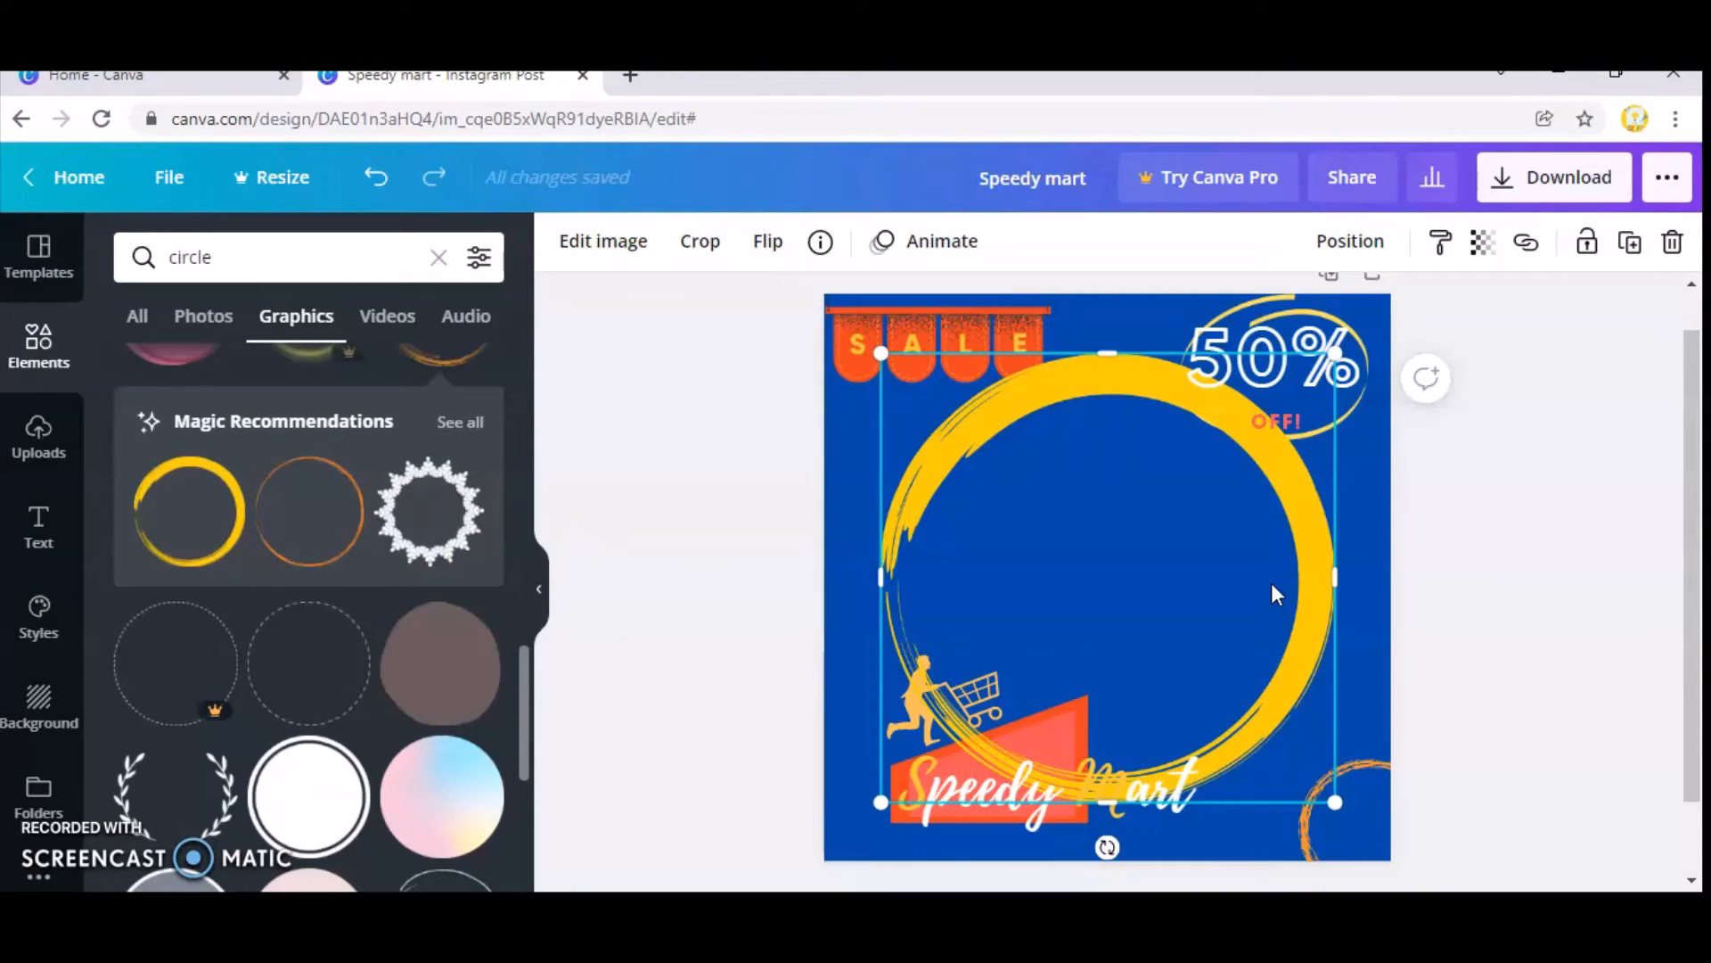
# Move the yellow brush circle toward the page's left edge and shrink it to about half its size.
pyautogui.moveTo(1271, 583); pyautogui.dragTo(874, 558)
pyautogui.moveTo(936, 759); pyautogui.dragTo(917, 705)
pyautogui.click(864, 562)
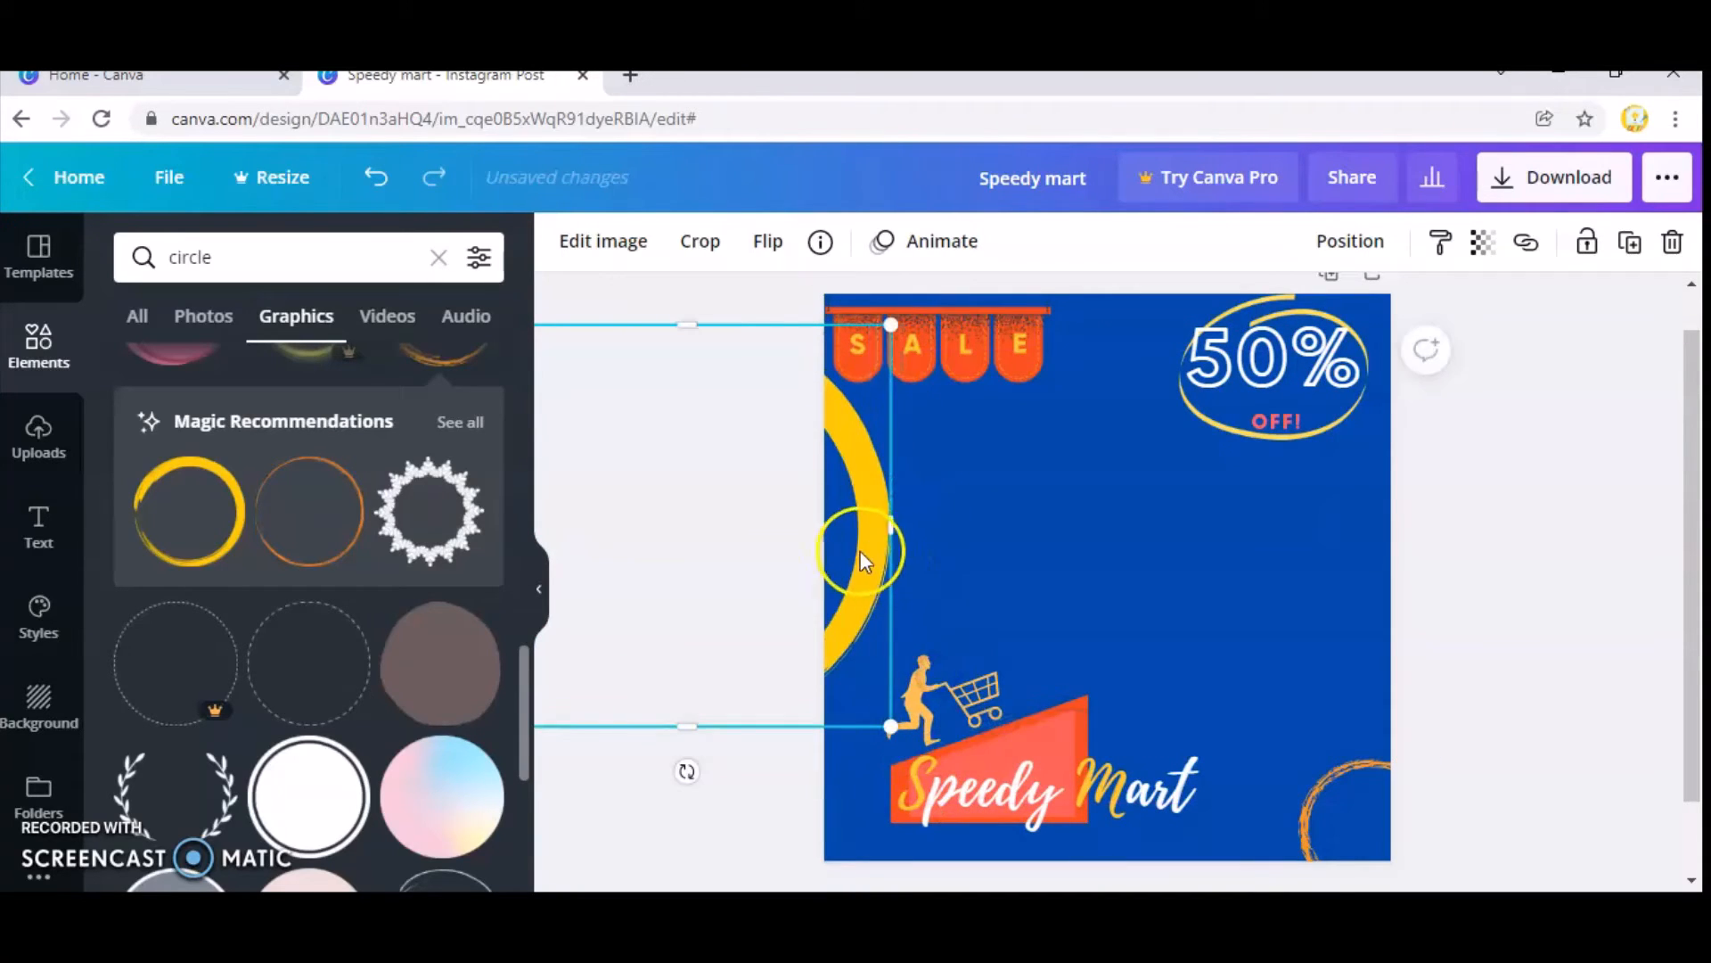
pyautogui.moveTo(864, 562); pyautogui.dragTo(1166, 560)
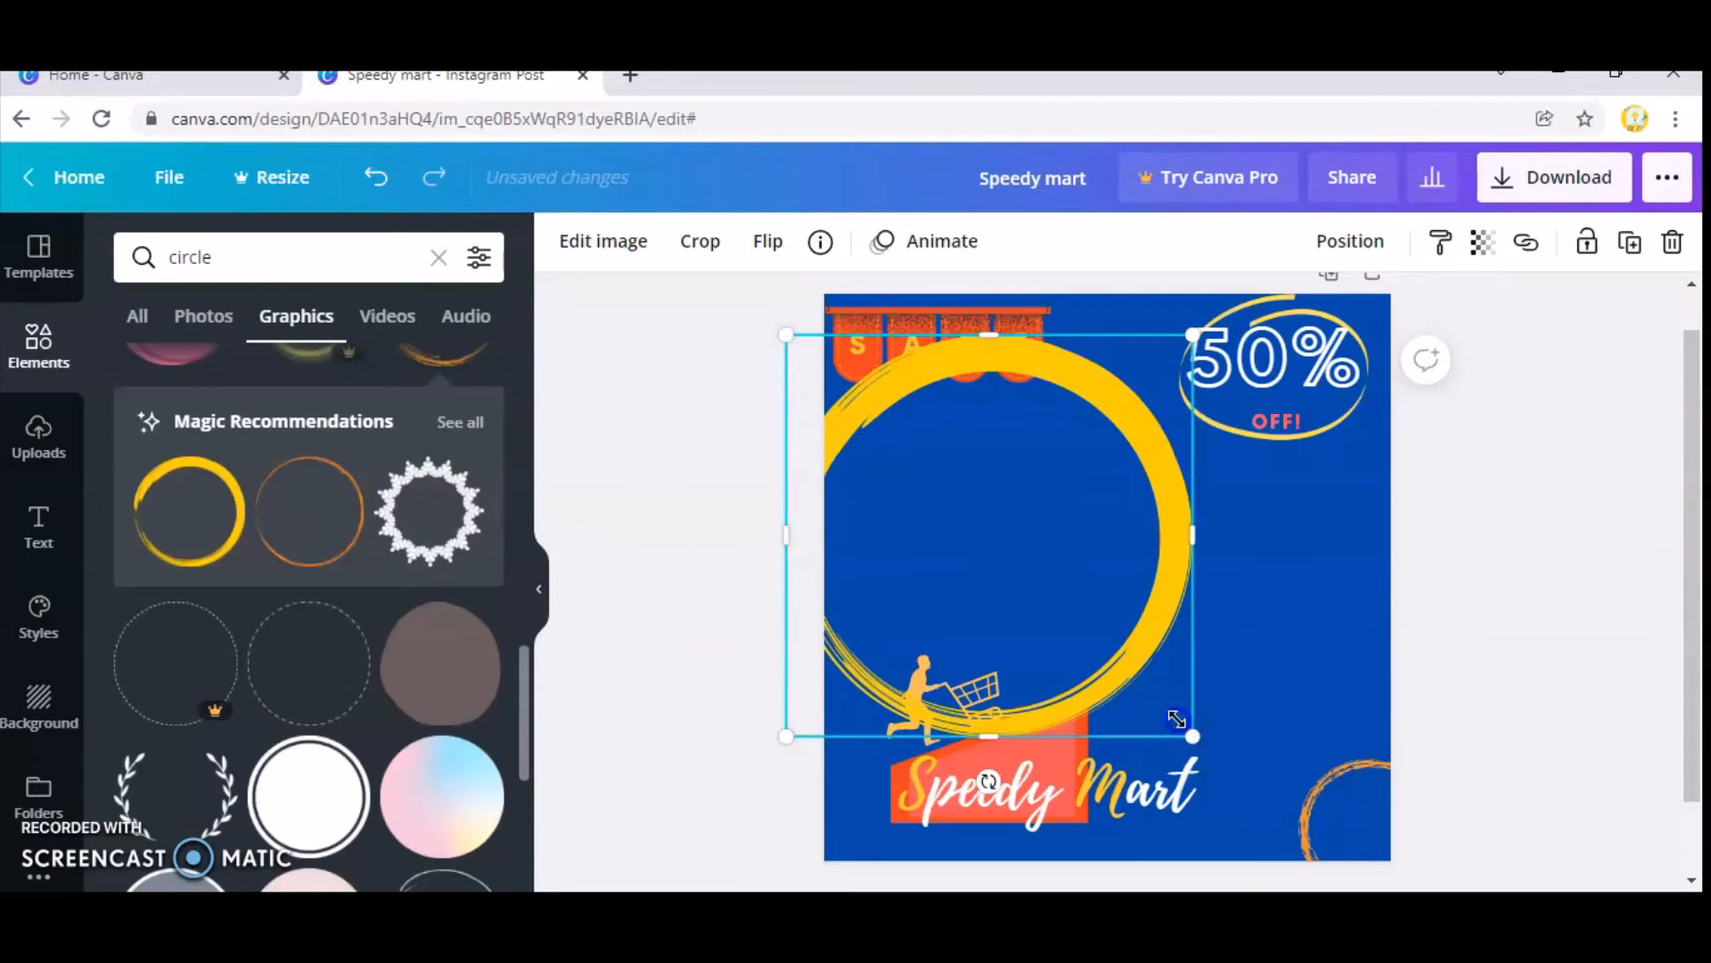
pyautogui.moveTo(1176, 719); pyautogui.dragTo(989, 534)
pyautogui.click(902, 612)
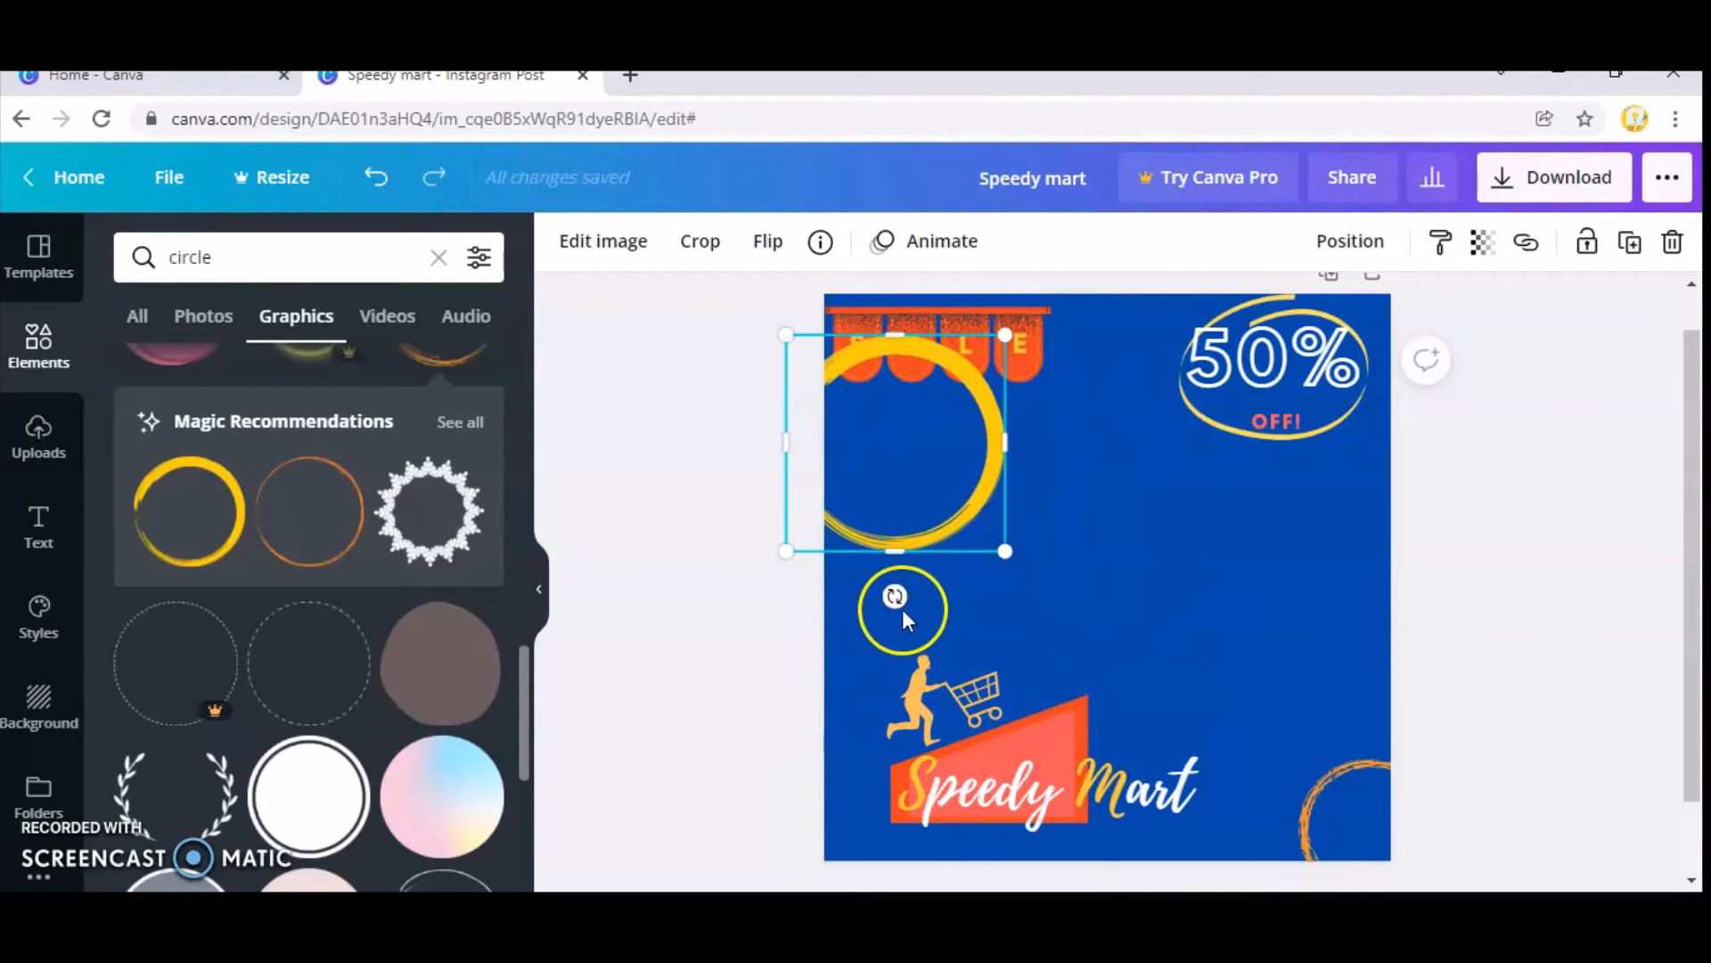
# Rotate the yellow brush circle half a turn and place it half off the page's left edge, above the shopper.
pyautogui.moveTo(894, 596); pyautogui.dragTo(892, 183)
pyautogui.moveTo(948, 442); pyautogui.dragTo(821, 541)
pyautogui.click(1522, 567)
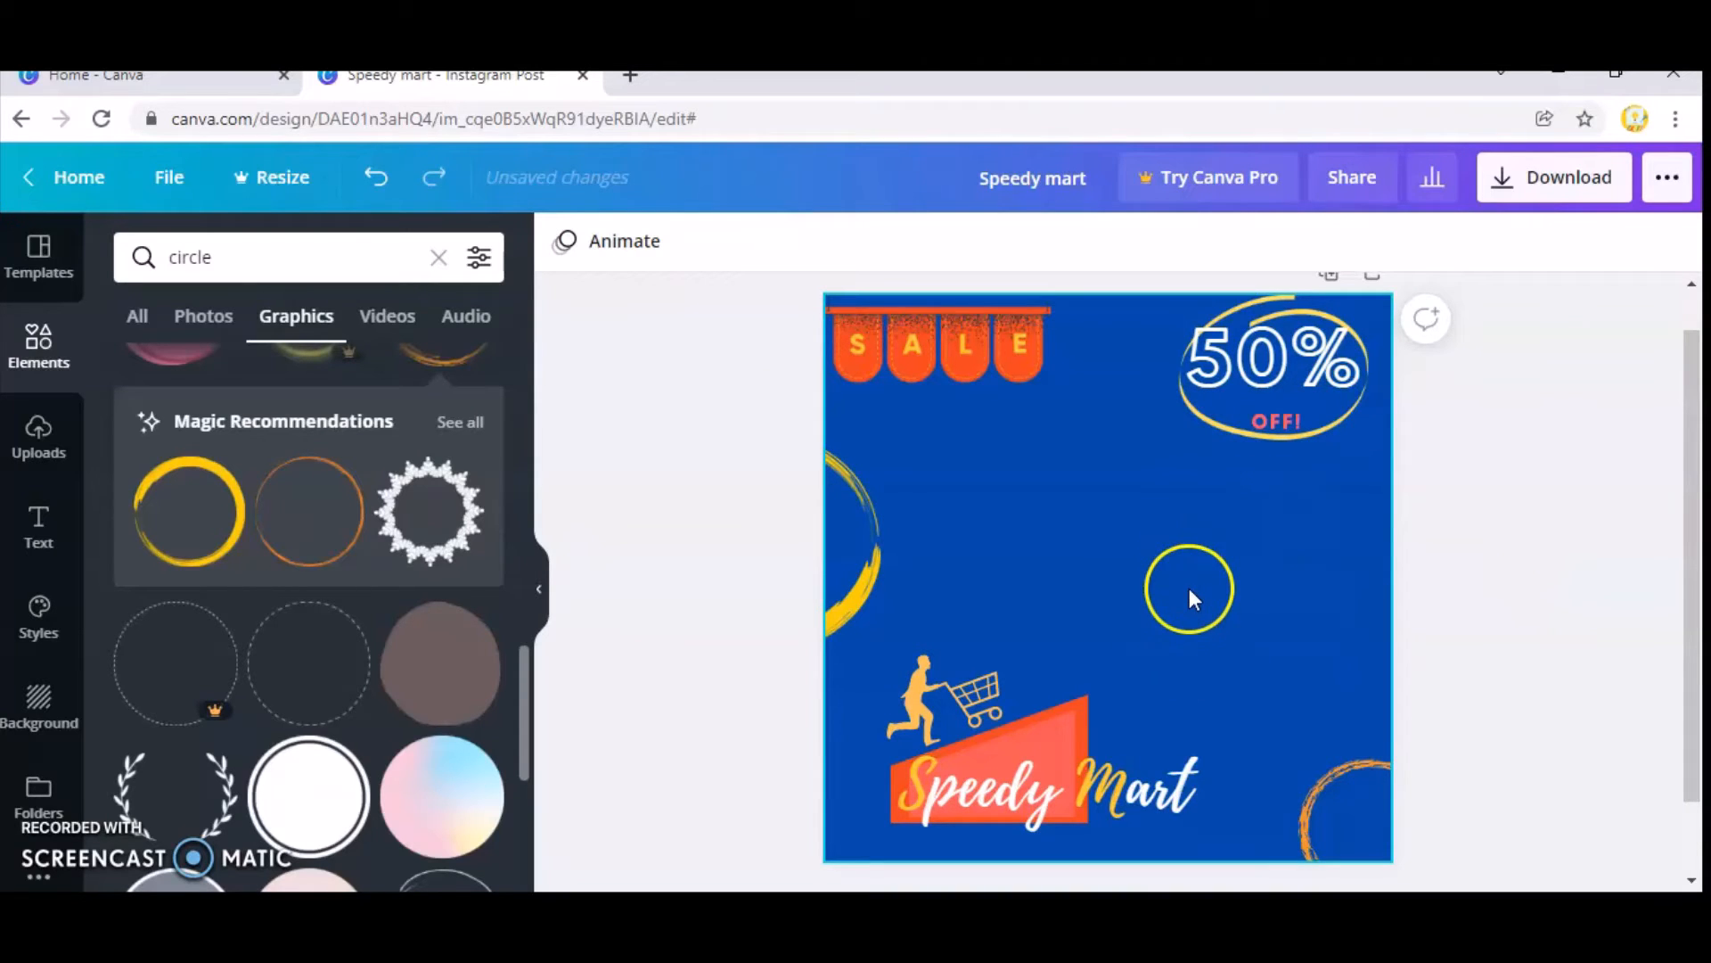
# Enlarge the "Speedy Mart" text to size 94.8 and shift it slightly right over the red ramp shape.
pyautogui.click(1100, 804)
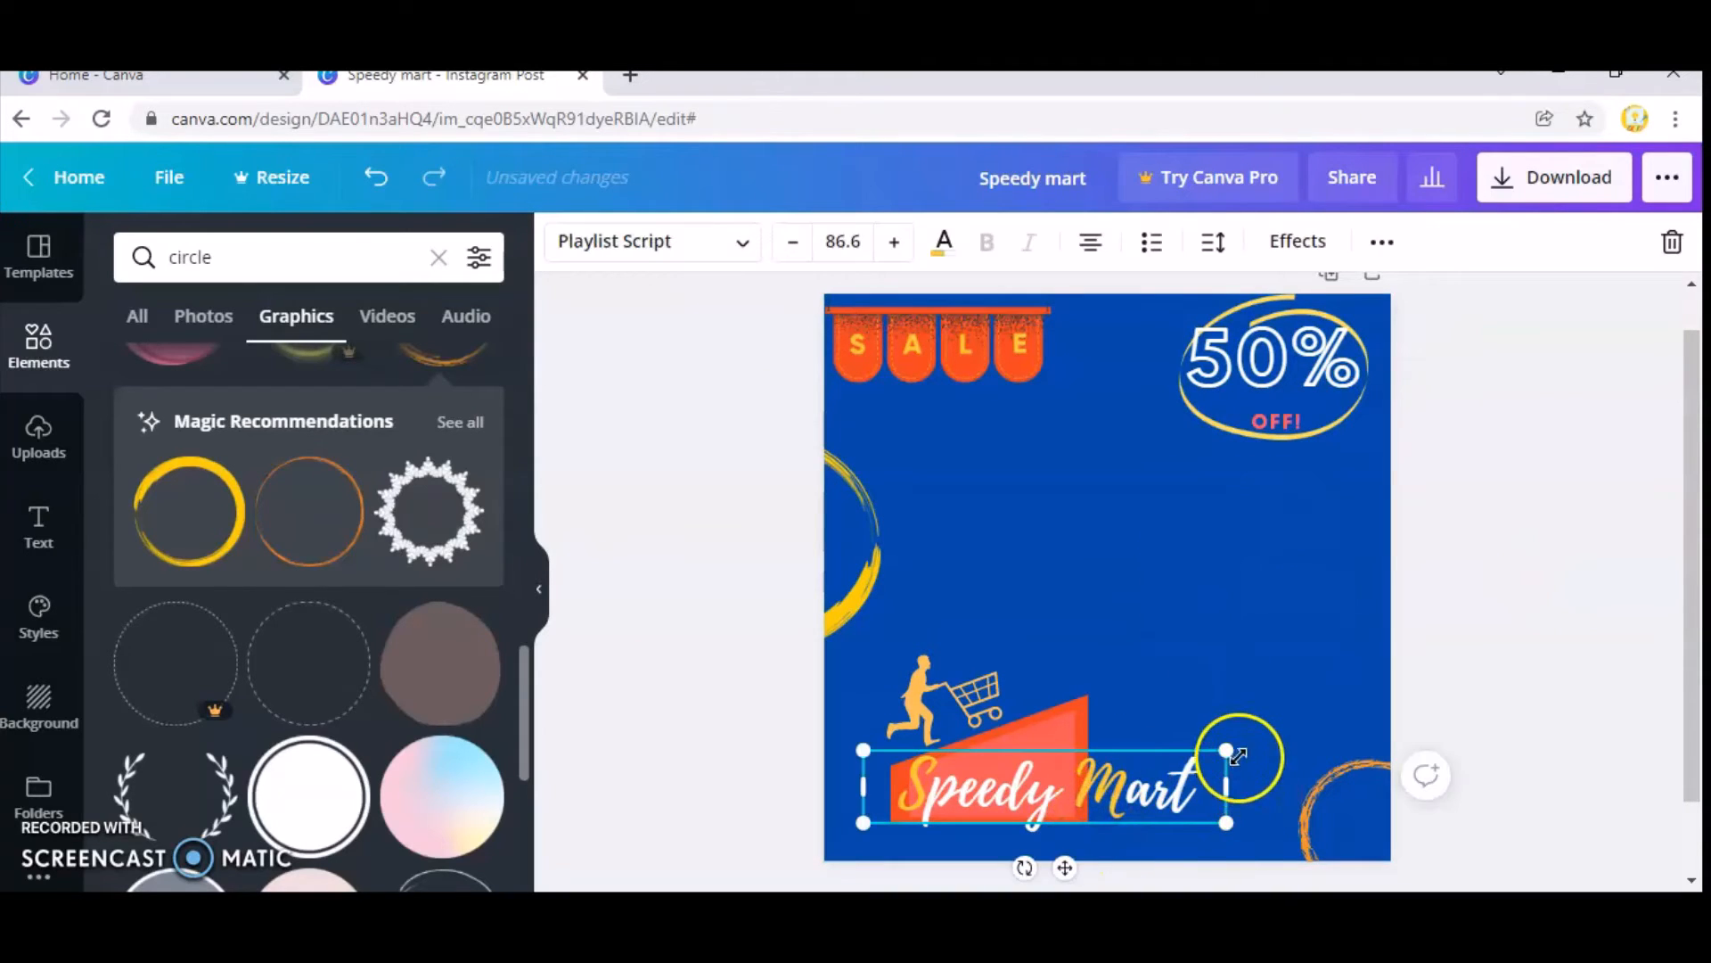
pyautogui.moveTo(1230, 749); pyautogui.dragTo(1270, 742)
pyautogui.click(1215, 600)
pyautogui.moveTo(1108, 775); pyautogui.dragTo(1118, 780)
pyautogui.click(1033, 608)
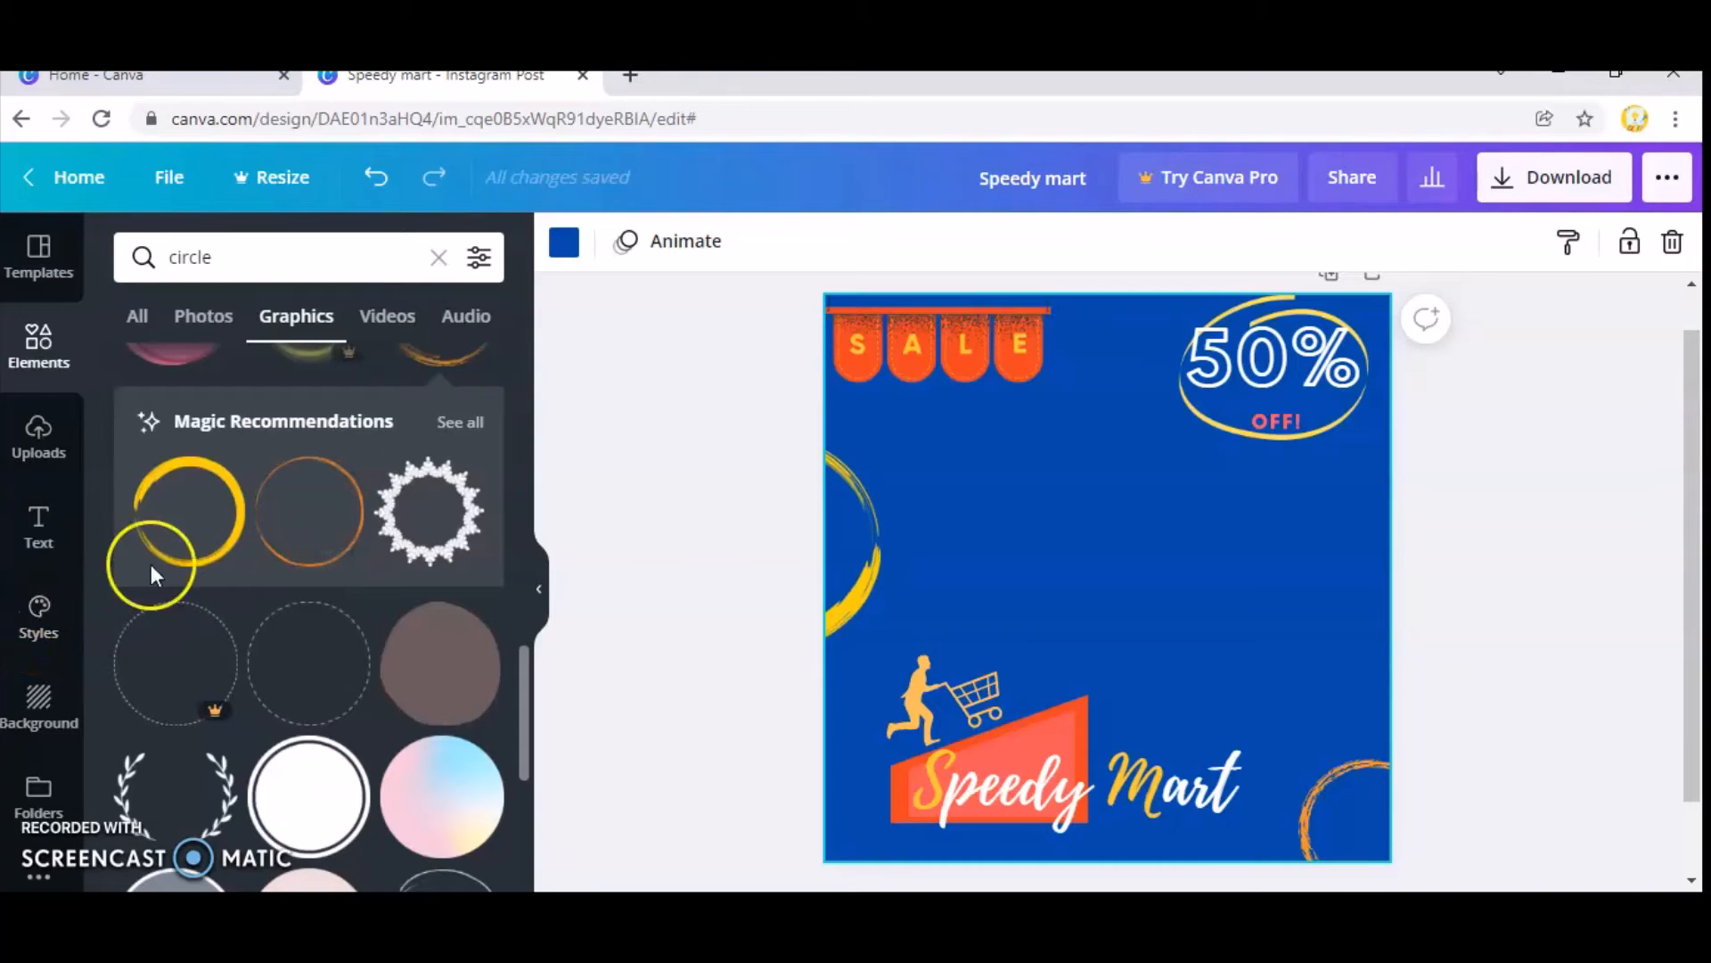
# Enlarge the SALE bunting to span the left half of the page and align it near the top edge.
pyautogui.moveTo(896, 357)
pyautogui.mouseDown()
pyautogui.moveTo(921, 354)
pyautogui.moveTo(897, 354)
pyautogui.mouseUp()
pyautogui.moveTo(1051, 384); pyautogui.dragTo(1107, 397)
pyautogui.moveTo(993, 371); pyautogui.dragTo(994, 359)
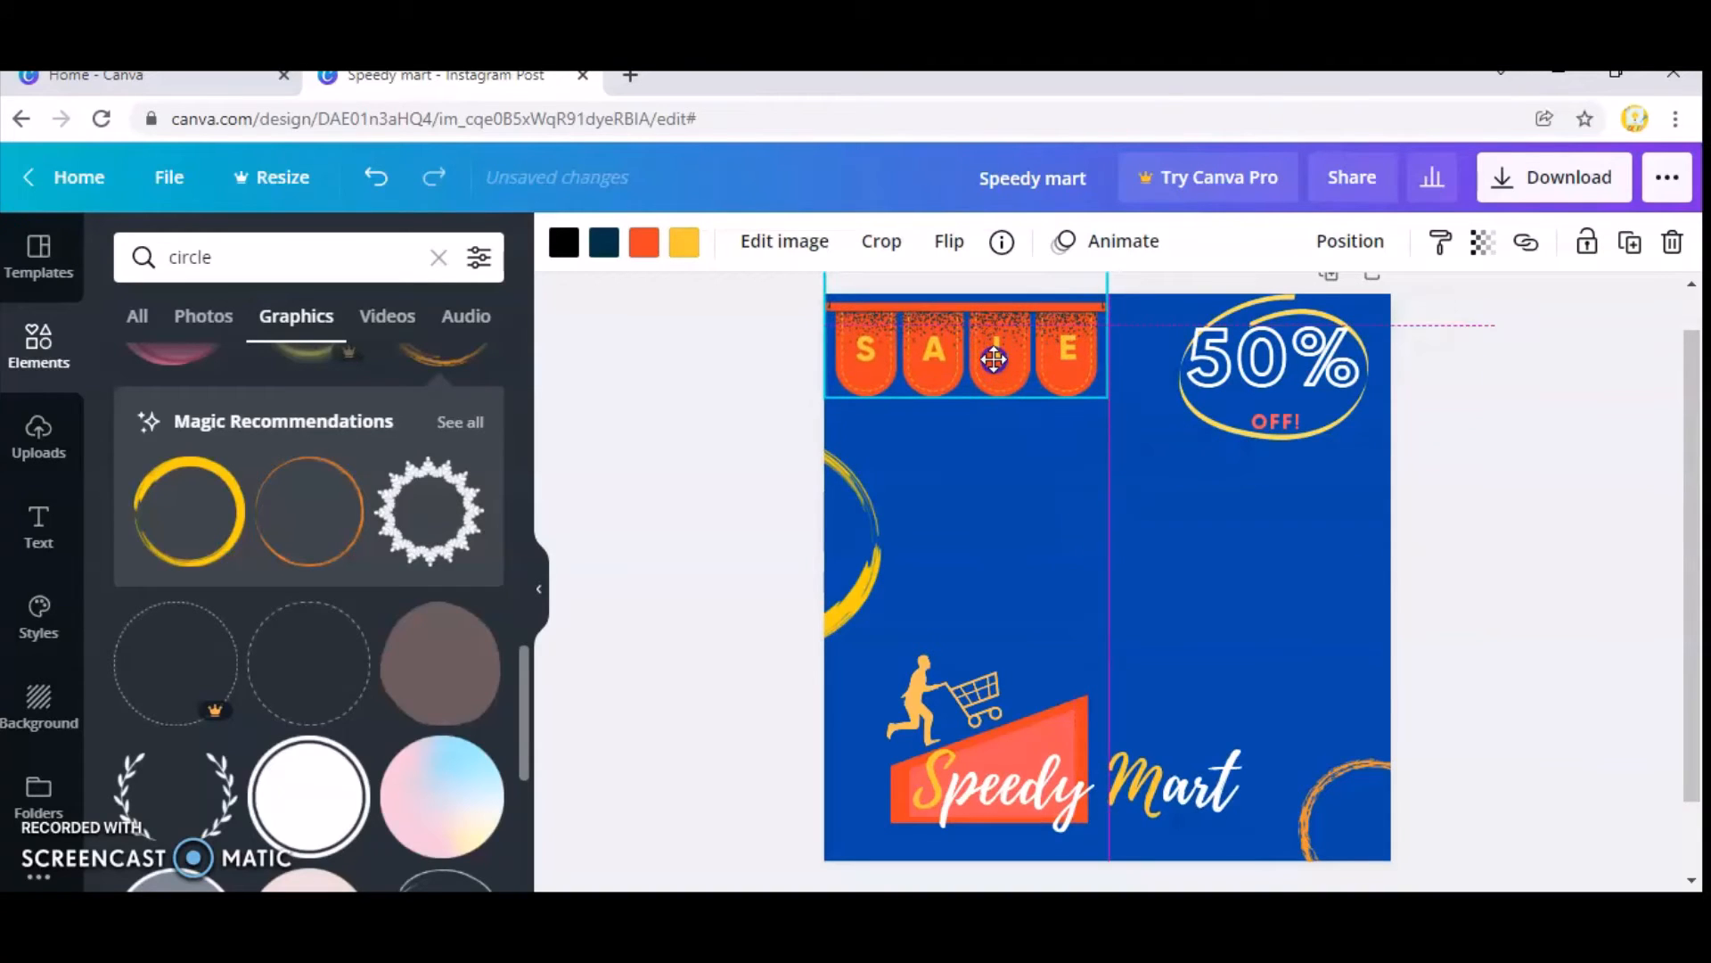
pyautogui.click(1246, 526)
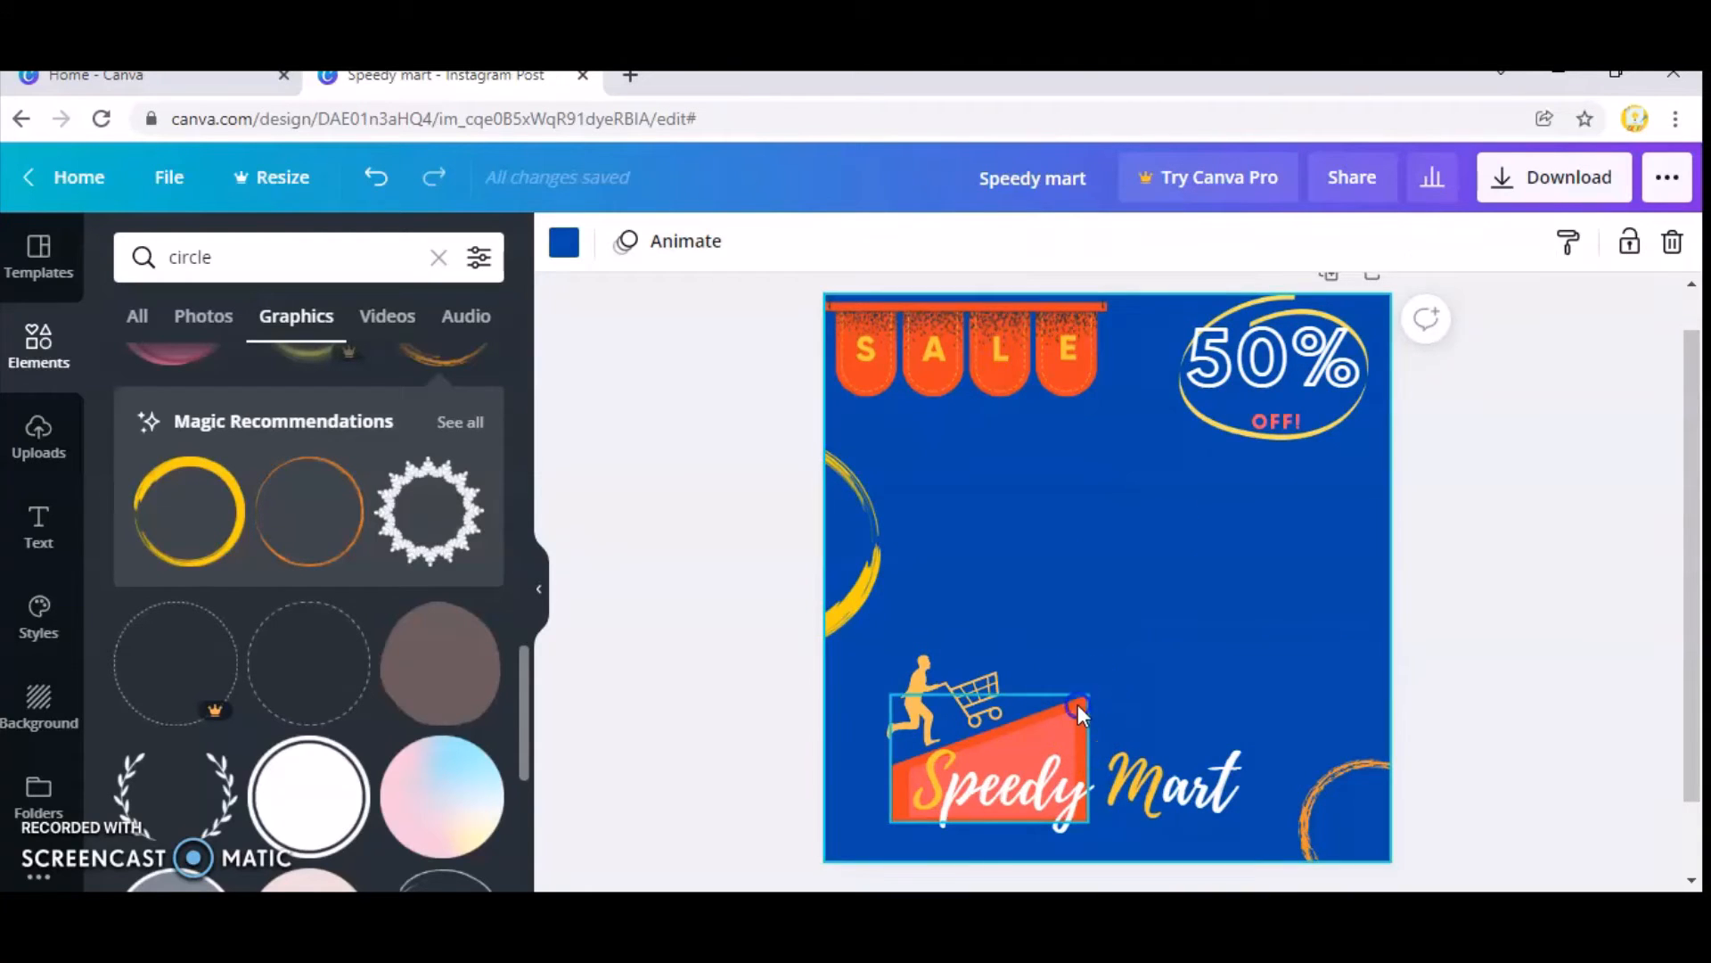
# Move the red ramp shape and the "Speedy Mart" text slightly down the page.
pyautogui.click(1078, 705)
pyautogui.moveTo(1076, 713); pyautogui.dragTo(1075, 719)
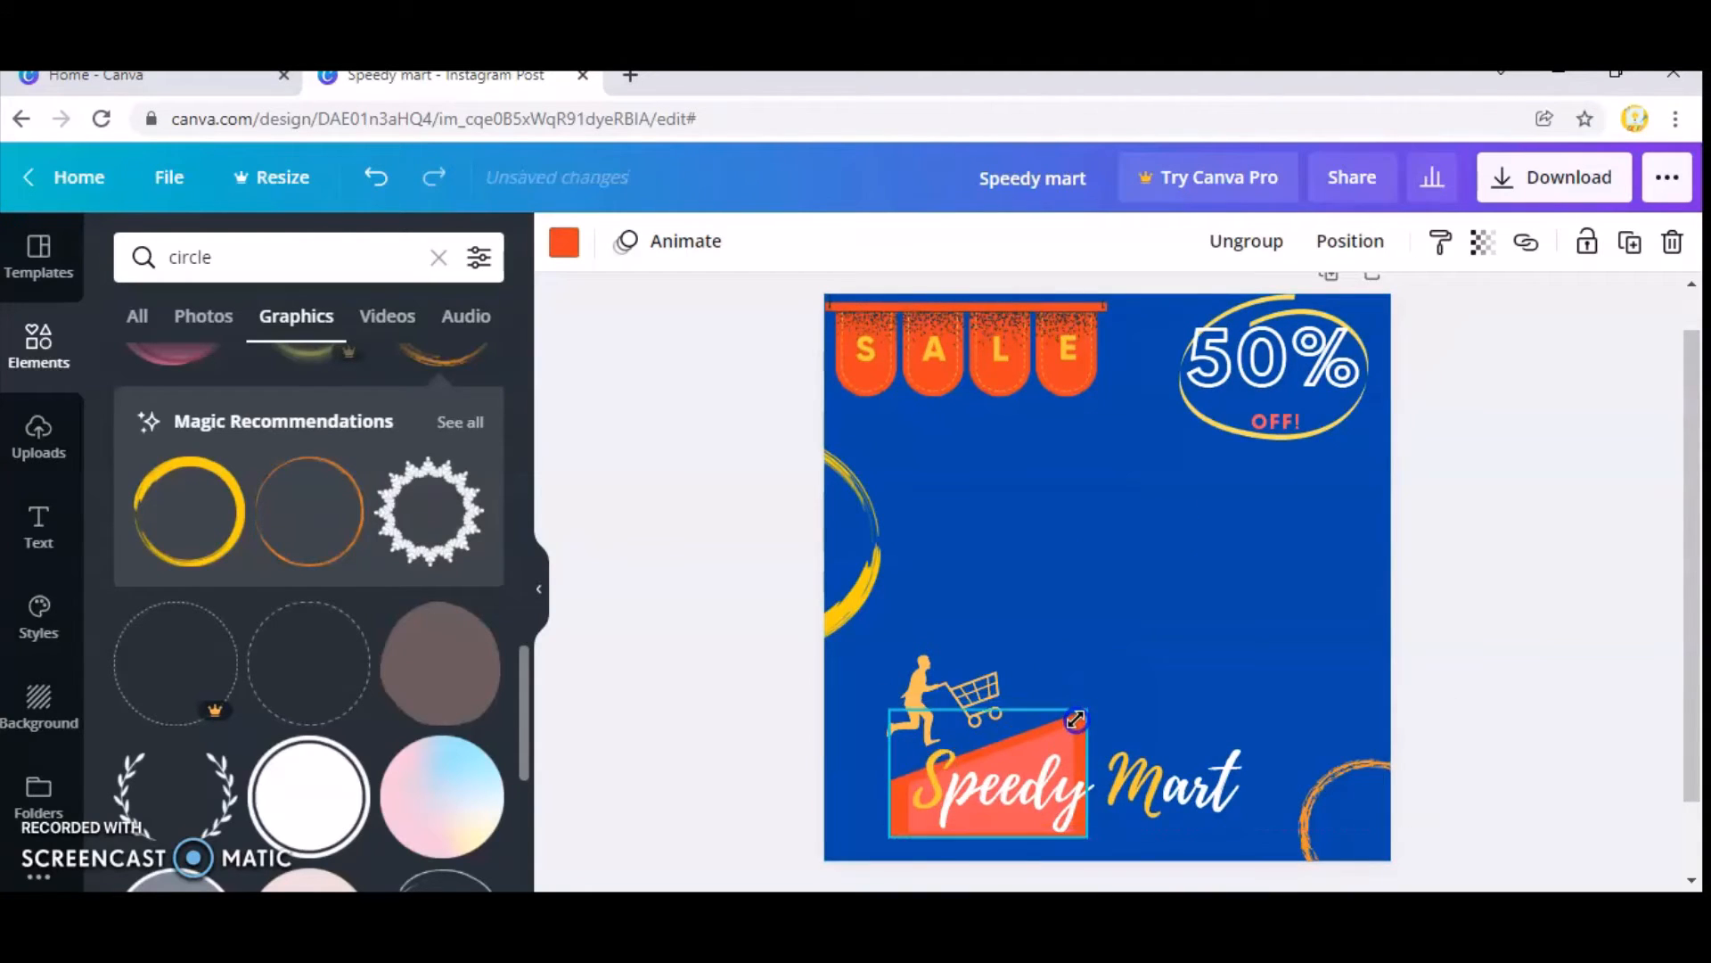
pyautogui.click(1026, 782)
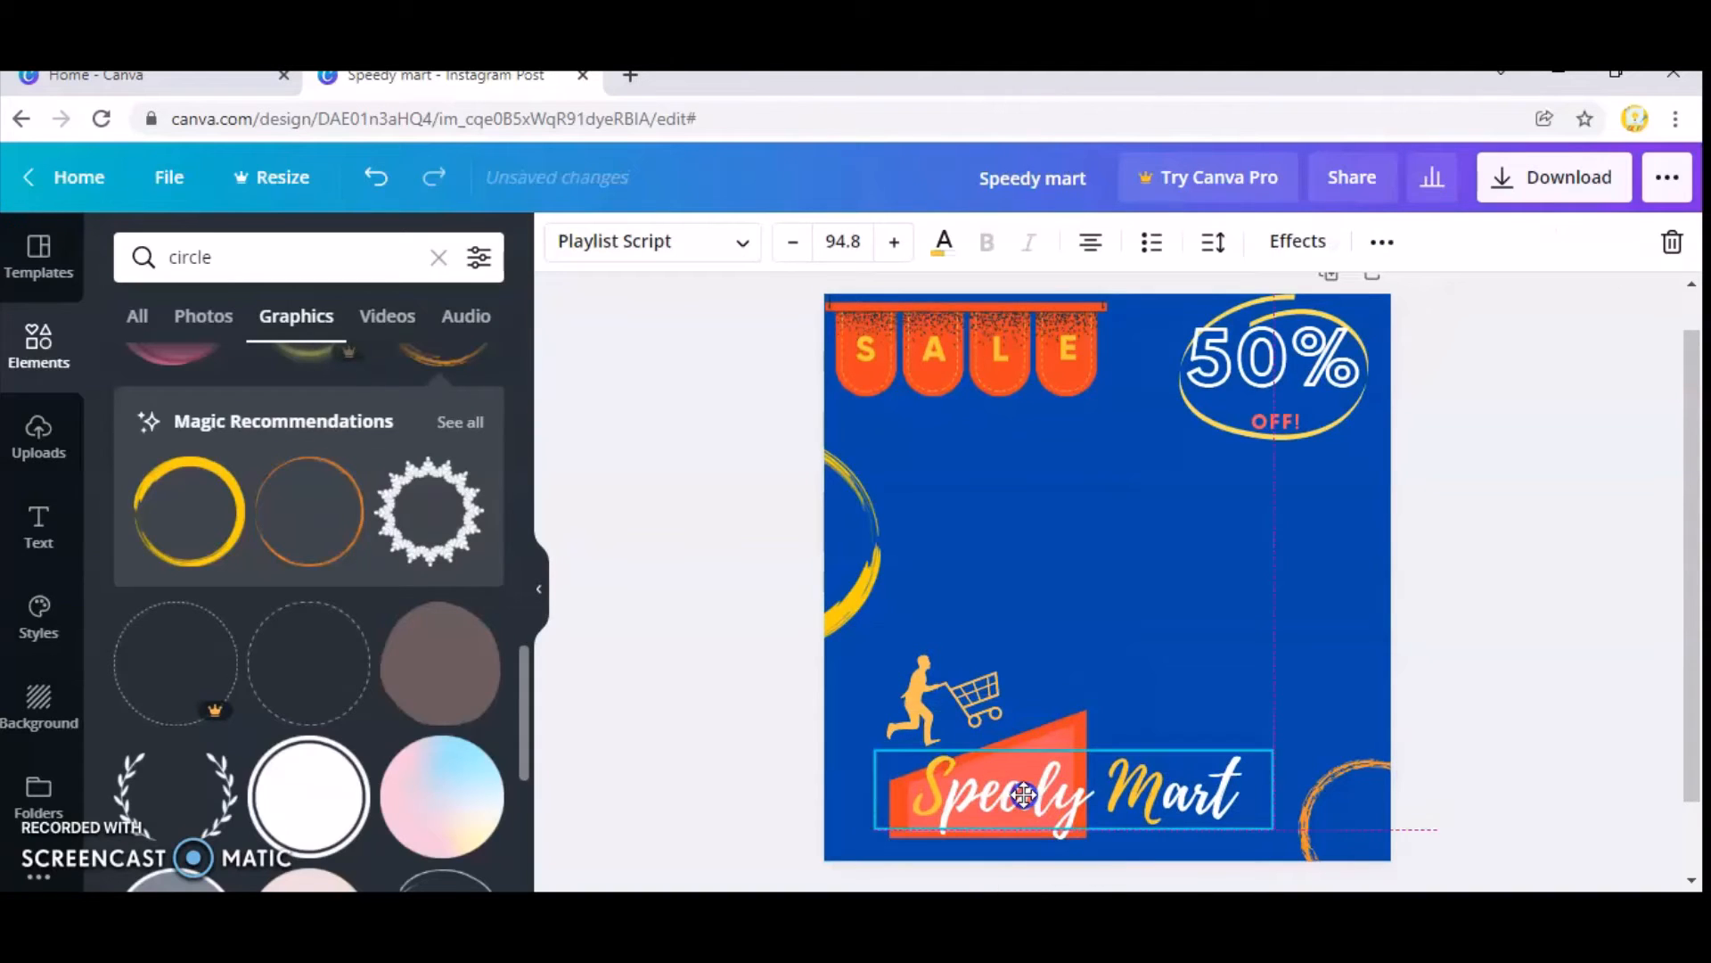
# Nudge the shopper with the cart down so it sits closer to the red ramp's slope.
pyautogui.click(942, 688)
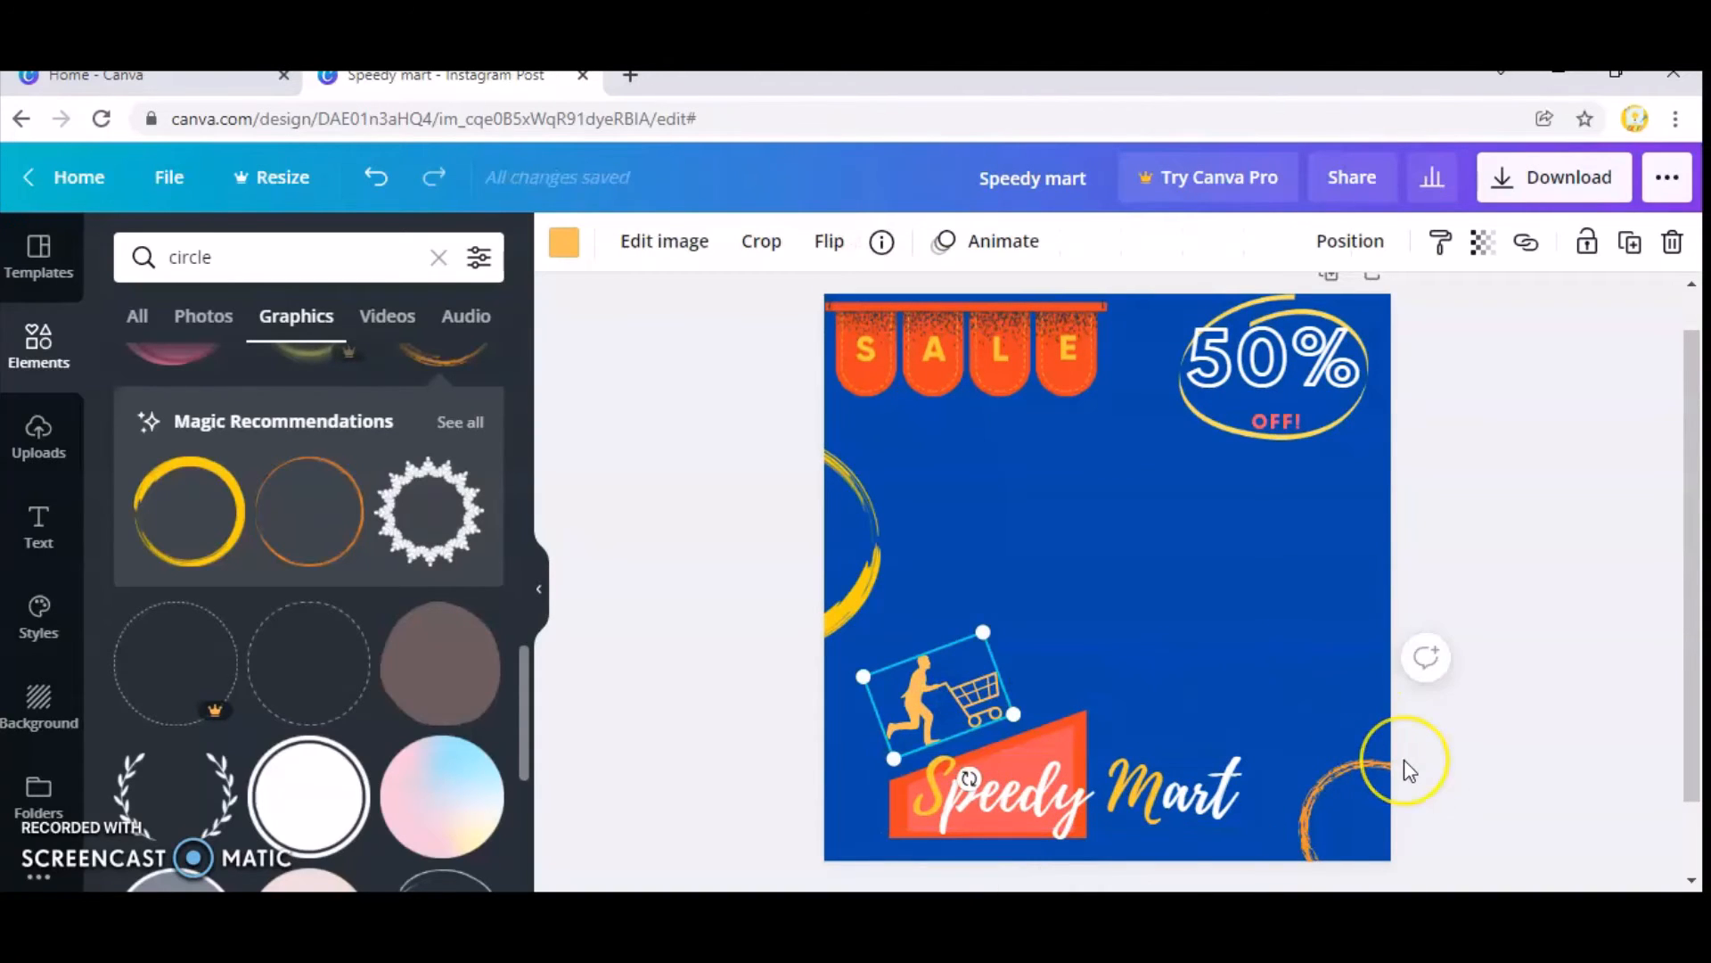
pyautogui.press('Down')
pyautogui.press('Down')
pyautogui.press('Down')
pyautogui.press('Down')
pyautogui.press('Down')
pyautogui.press('Down')
pyautogui.press('Down')
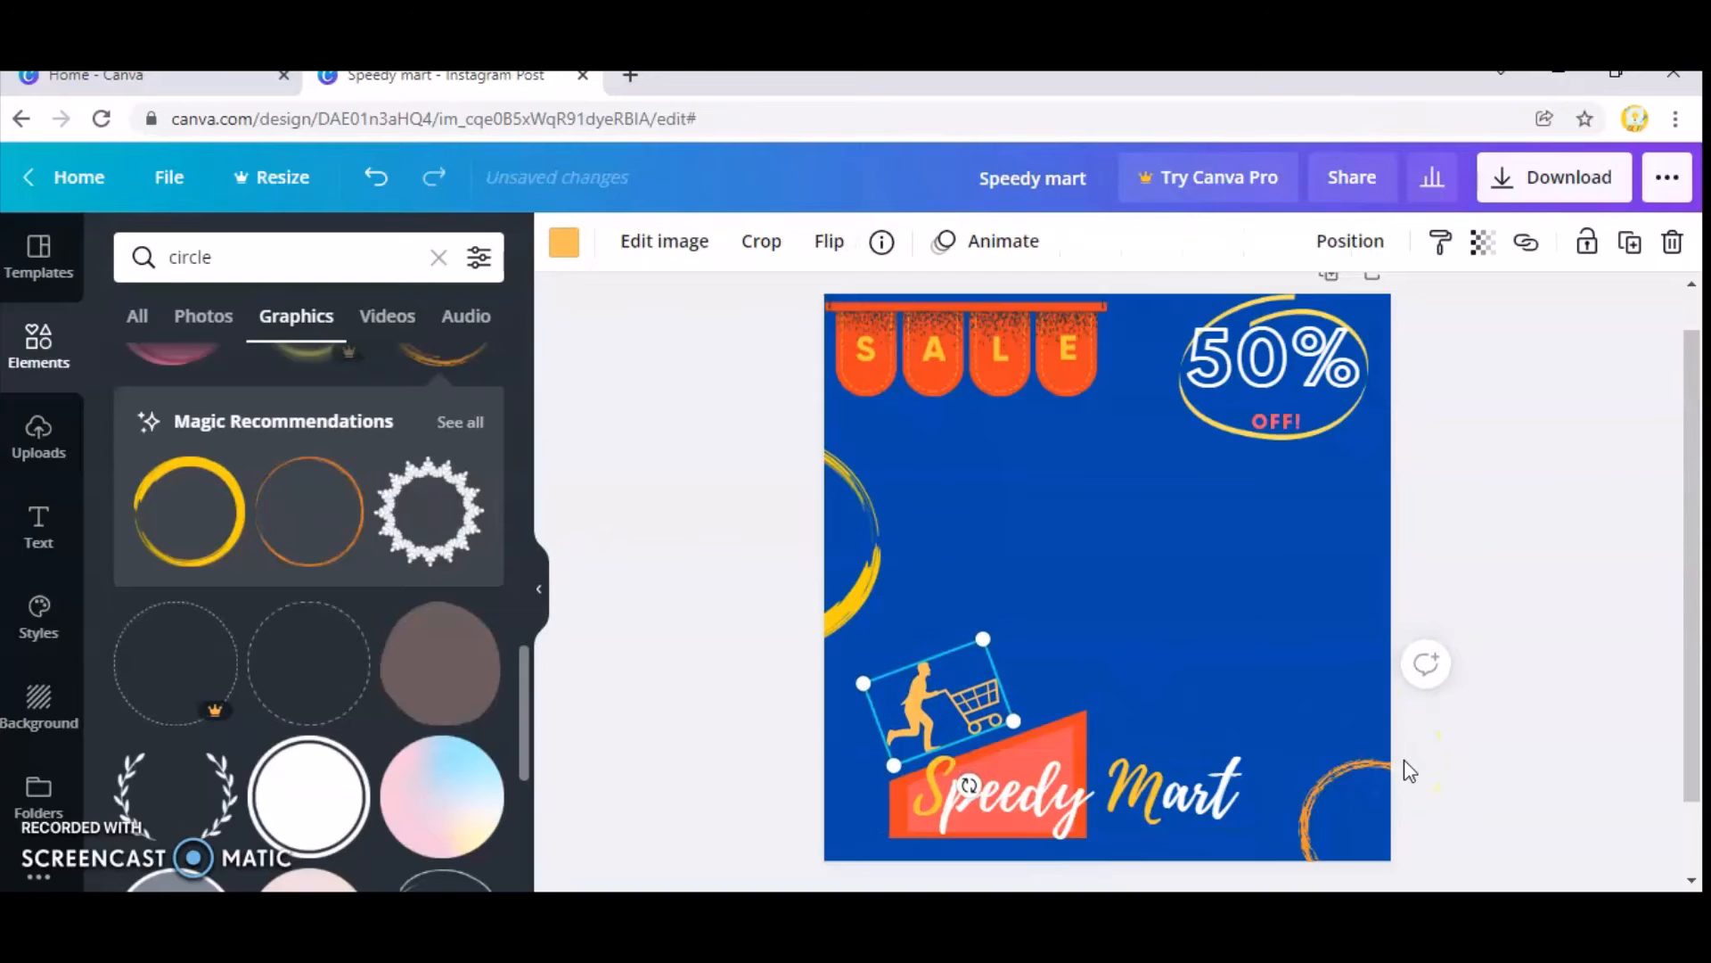
# Nudge the "Speedy Mart" text and the shopper with the cart slightly down on the red ramp.
pyautogui.moveTo(1076, 797); pyautogui.dragTo(1078, 811)
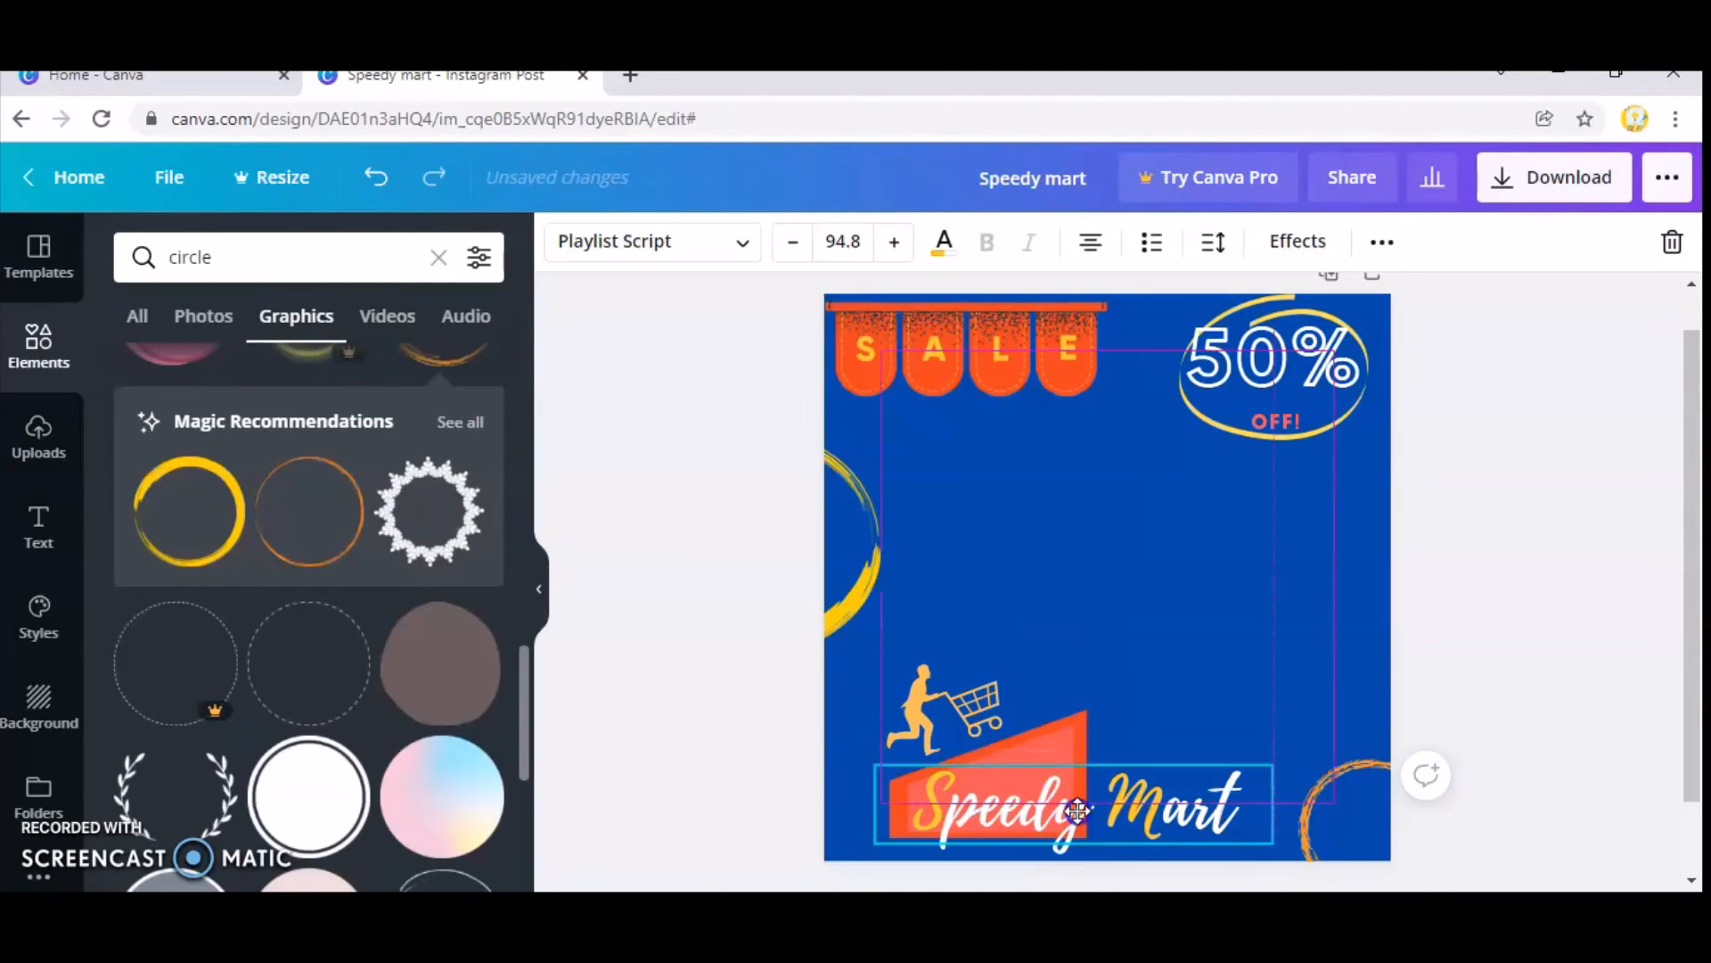
pyautogui.click(981, 710)
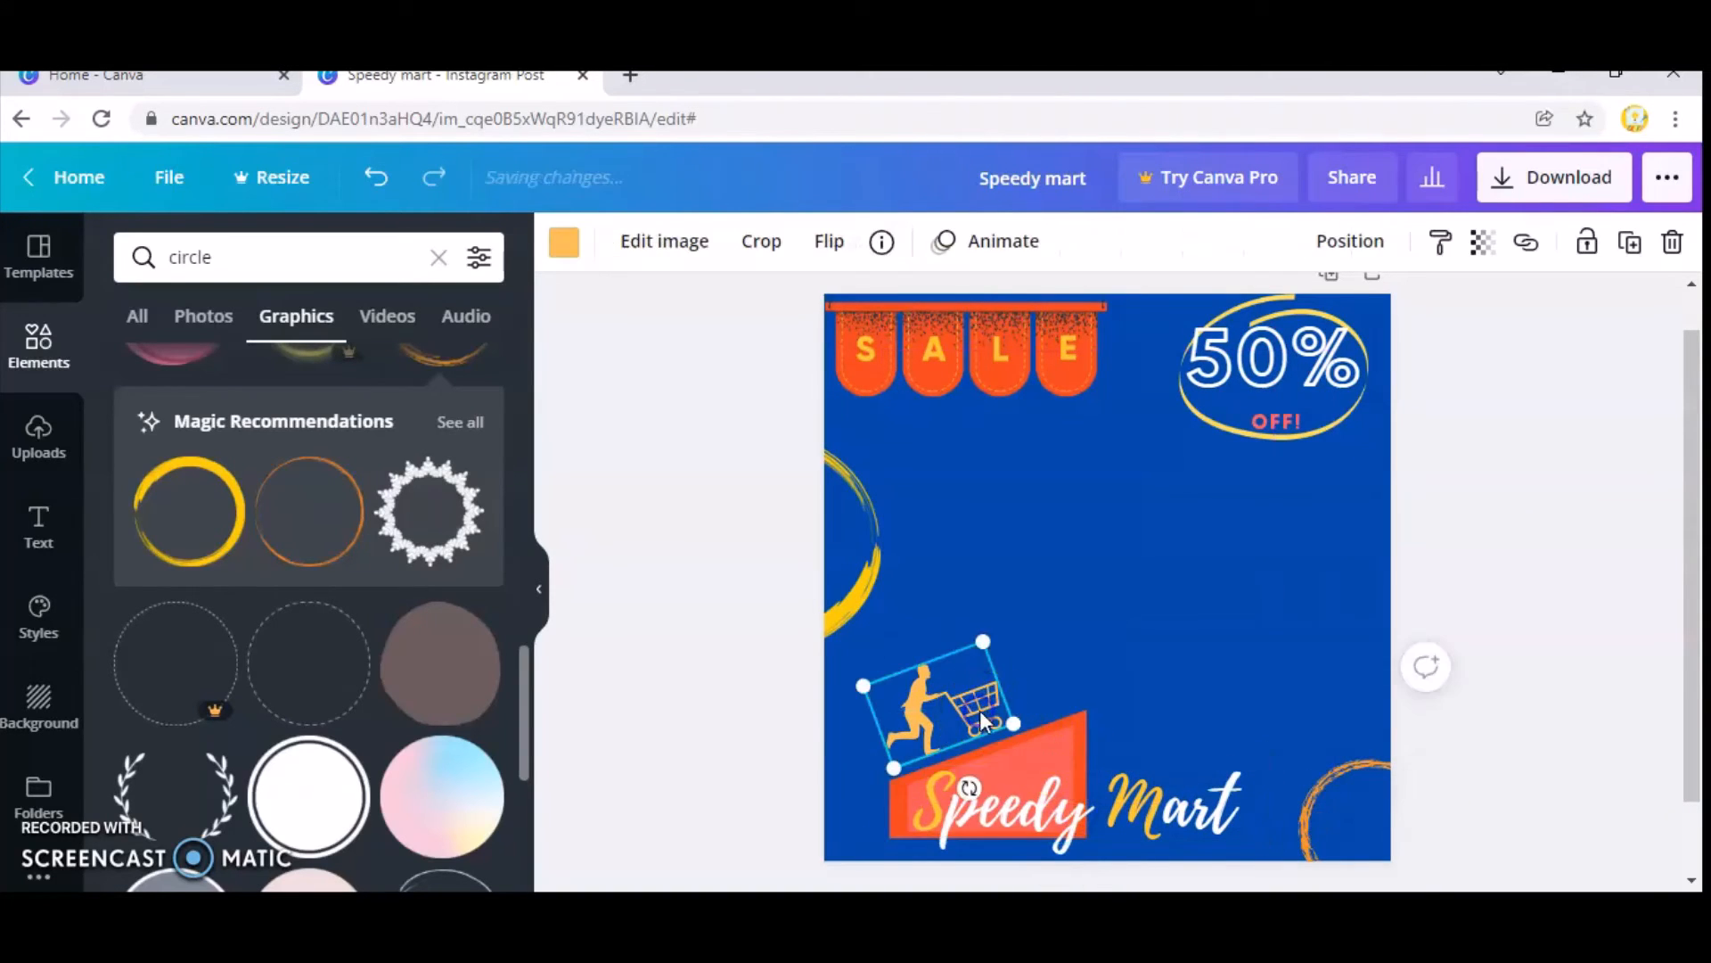
pyautogui.click(1106, 704)
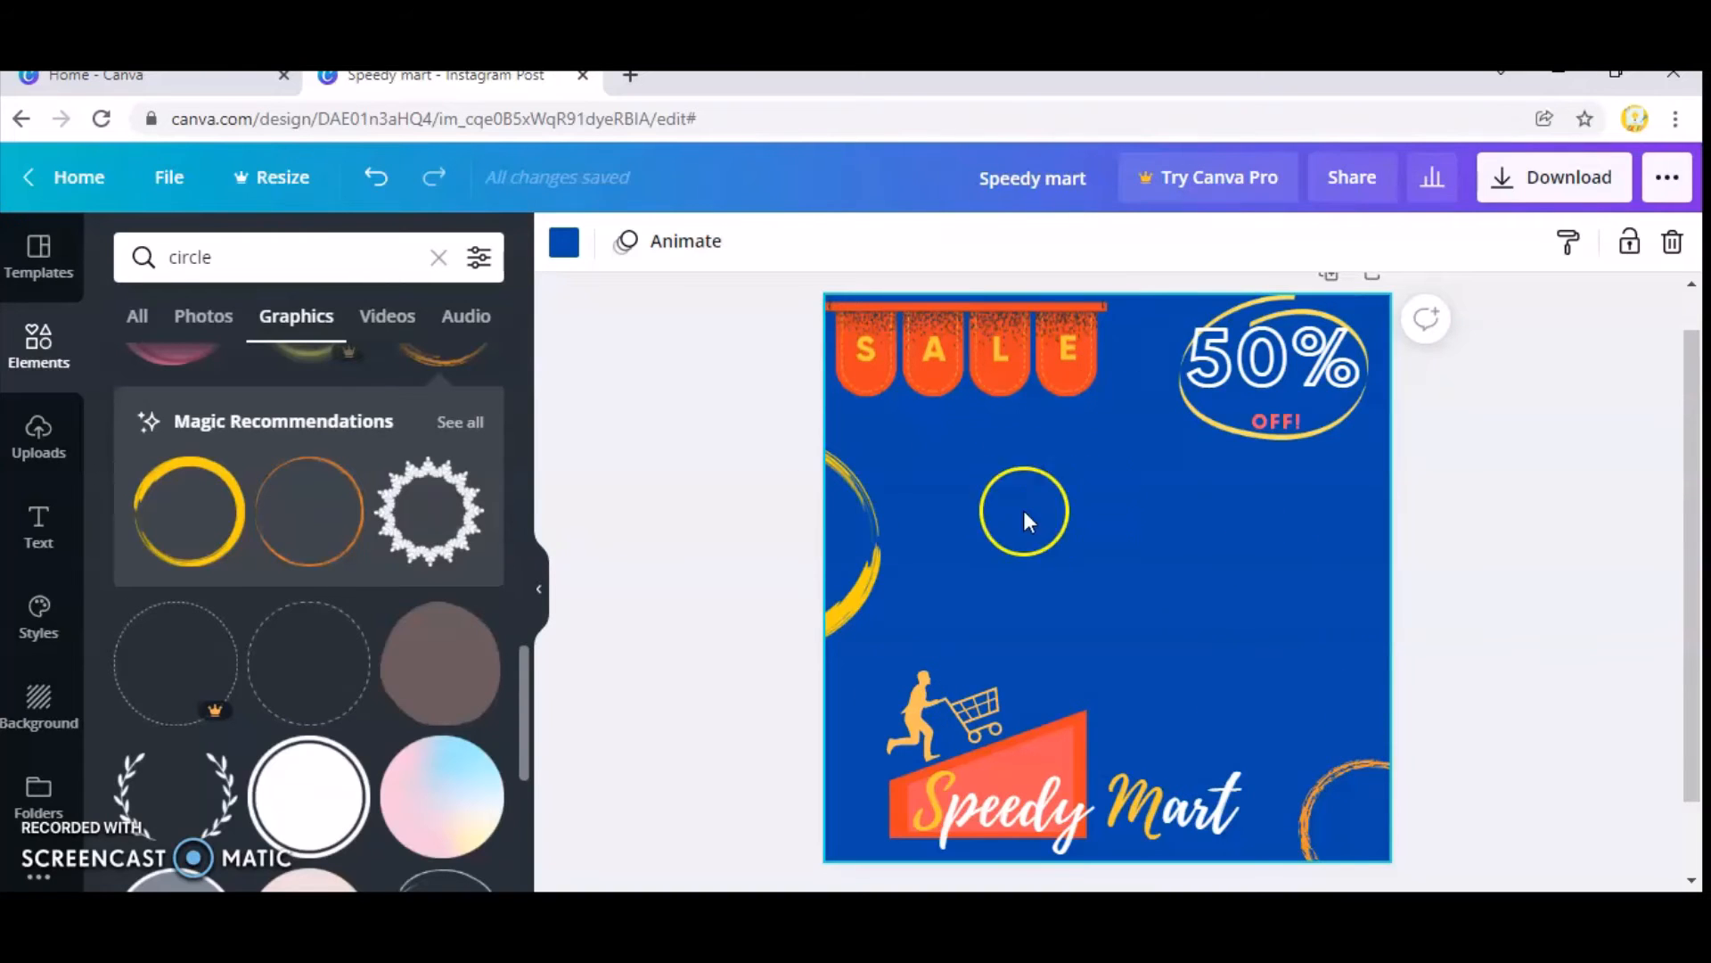
# Search the graphics for "bottle" and add the green bottle with the orange cap.
pyautogui.doubleClick(164, 253)
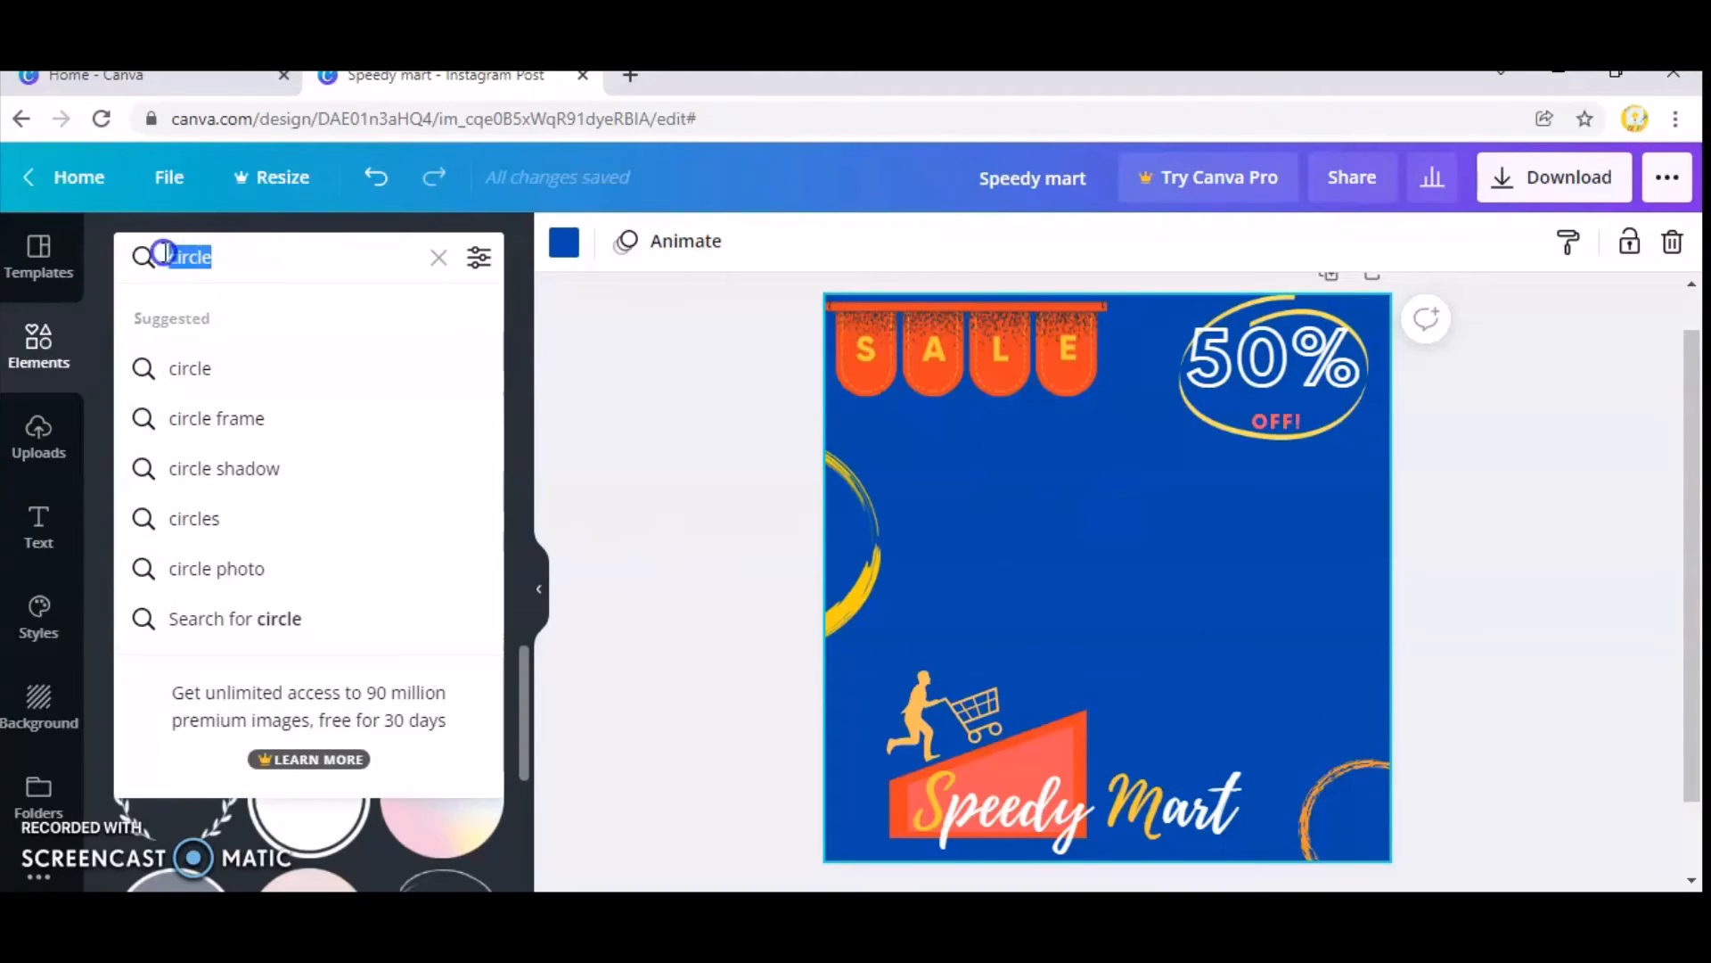
pyautogui.write('bottle')
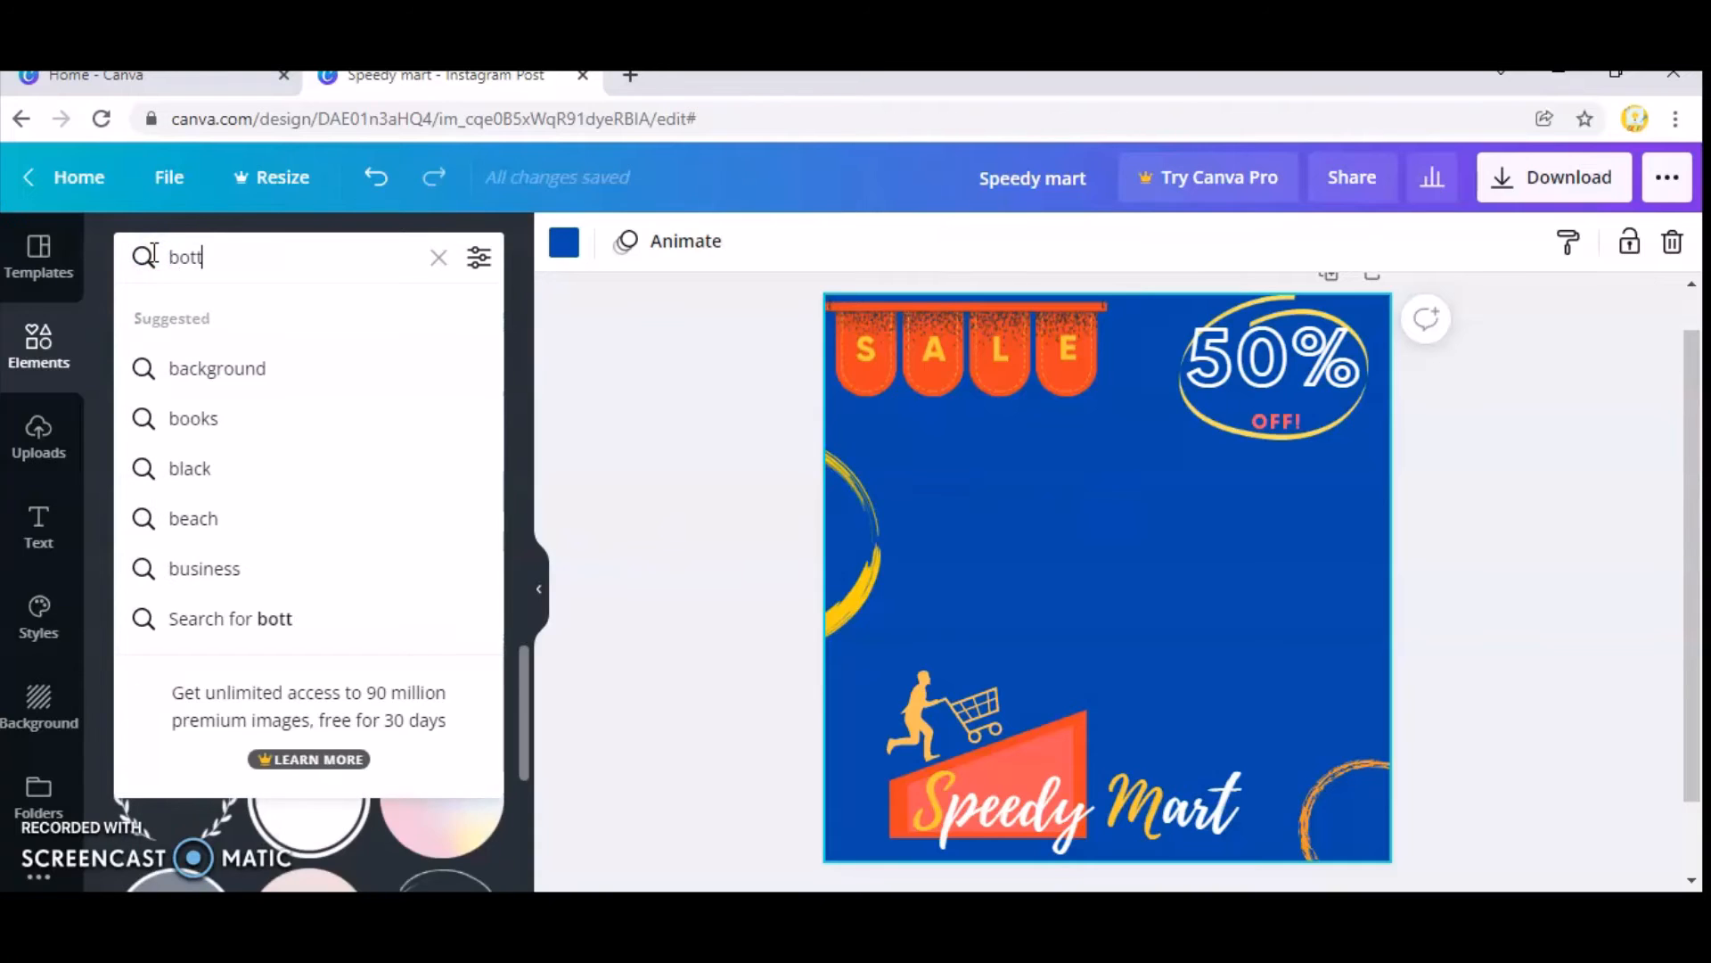
pyautogui.press('Return')
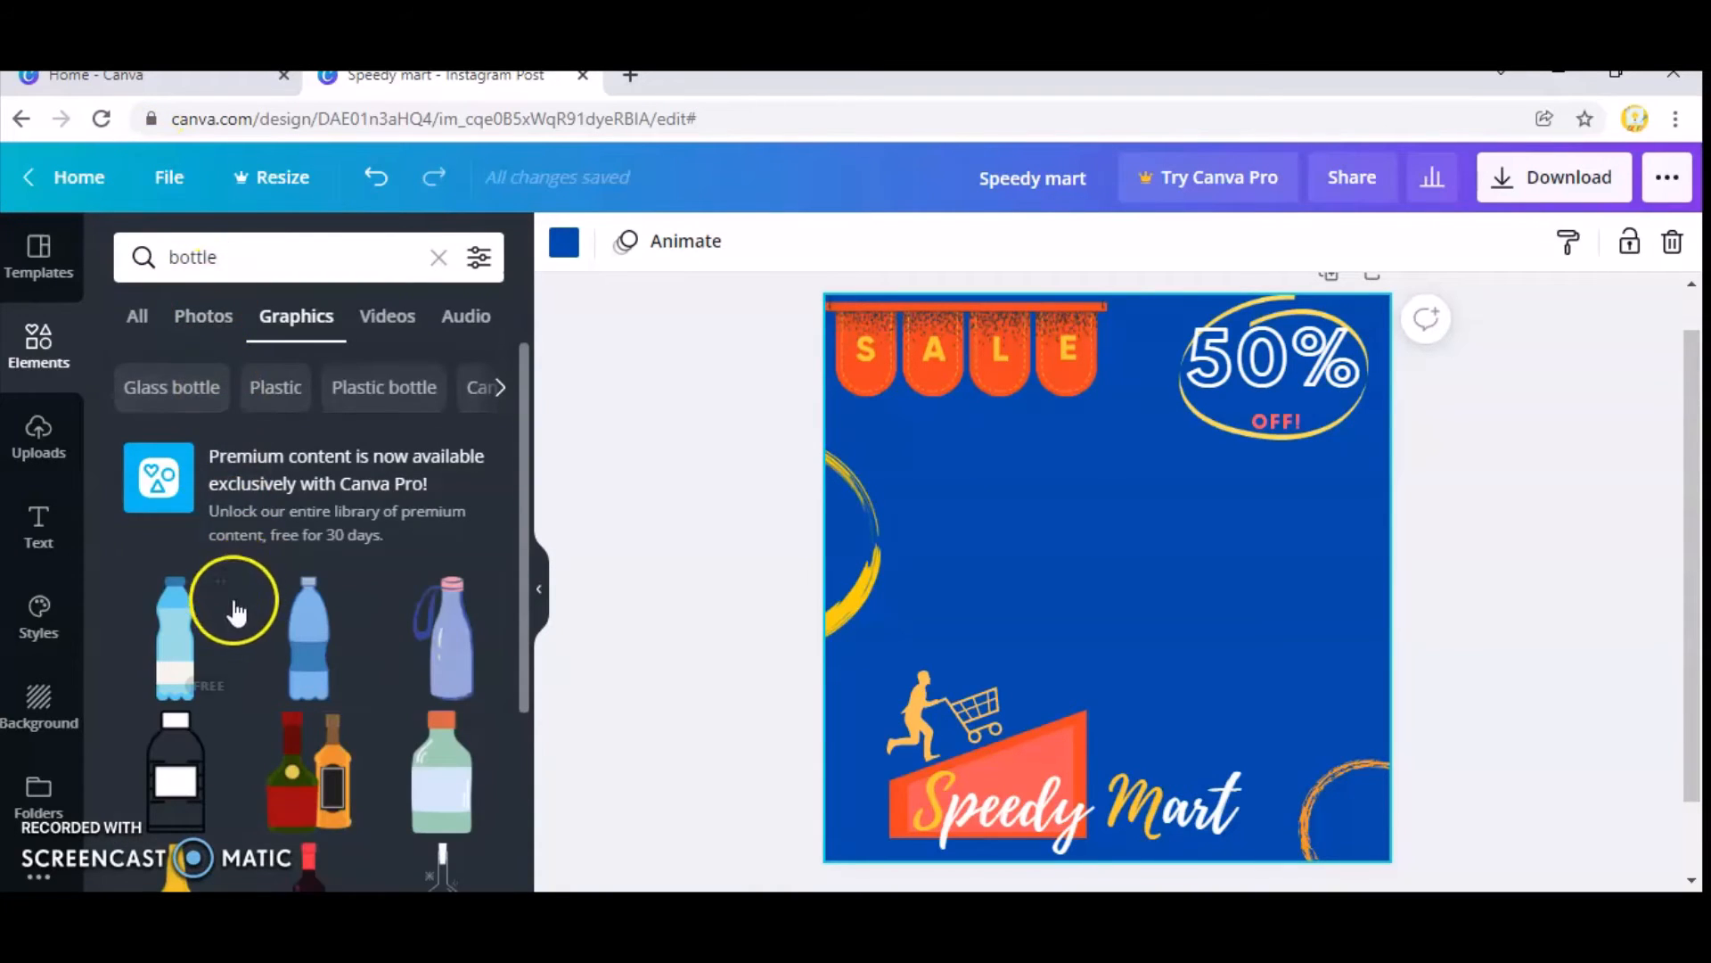
pyautogui.scroll(-2, 257, 638)
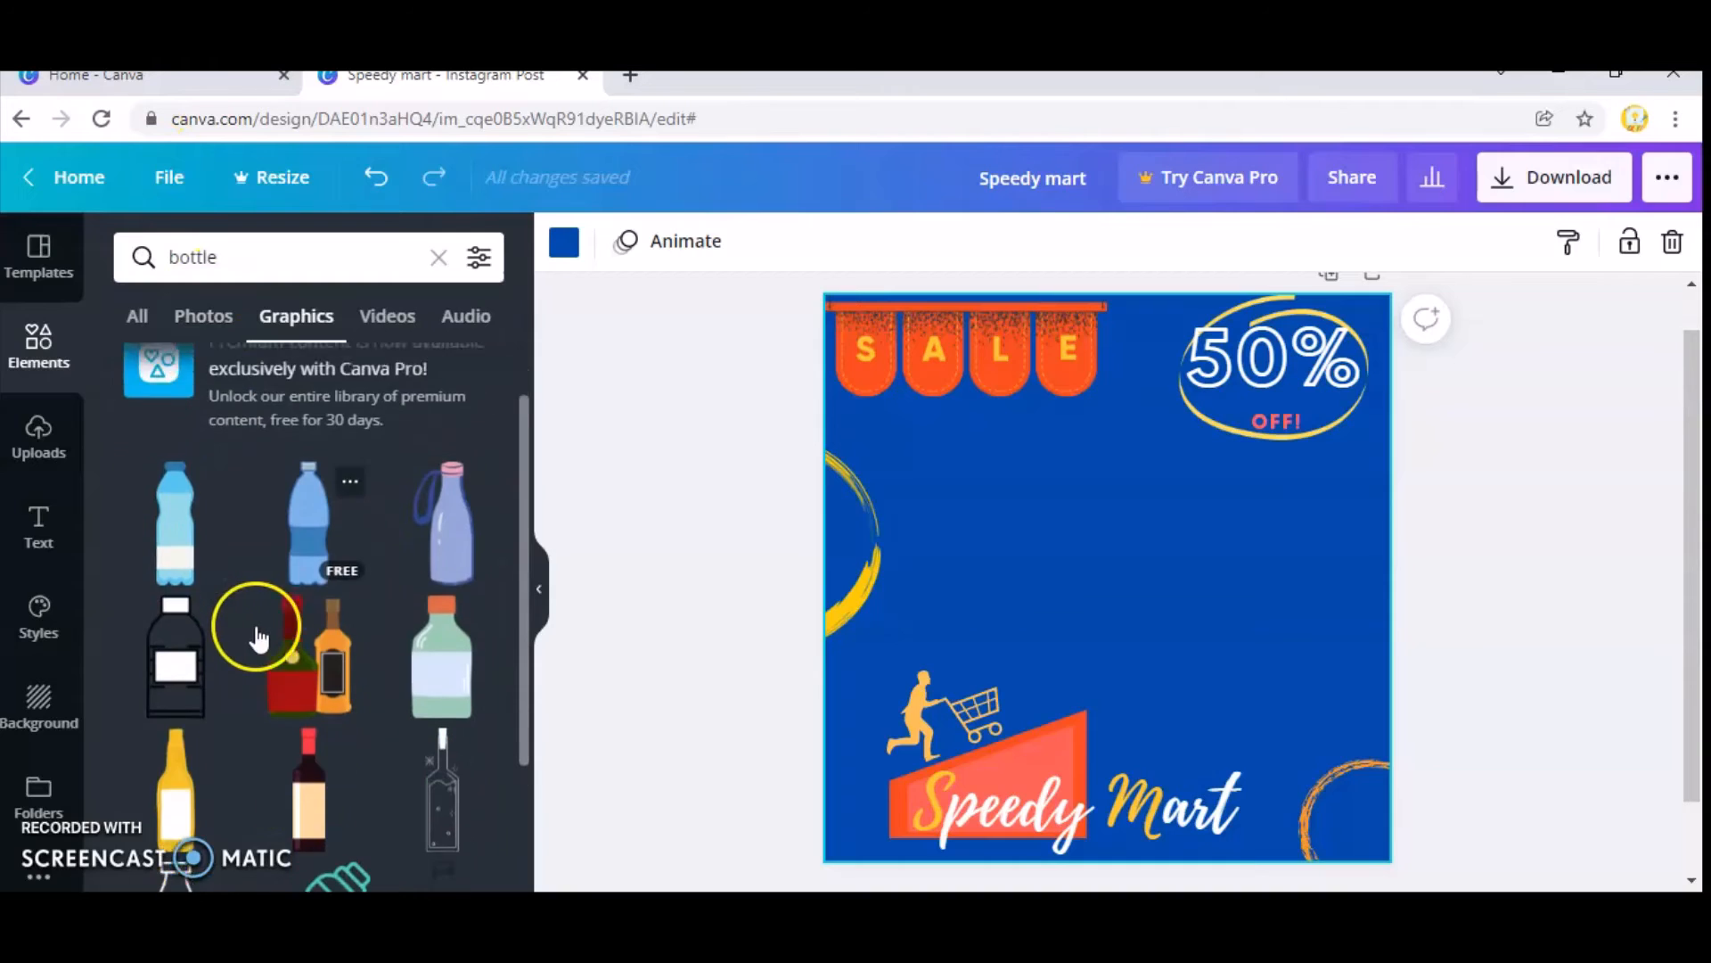
pyautogui.click(440, 650)
# Enlarge the green bottle slightly and position it near the middle of the page above the "Speedy Mart" text.
pyautogui.moveTo(1120, 612); pyautogui.dragTo(1119, 589)
pyautogui.moveTo(1164, 667); pyautogui.dragTo(1167, 674)
pyautogui.click(1541, 549)
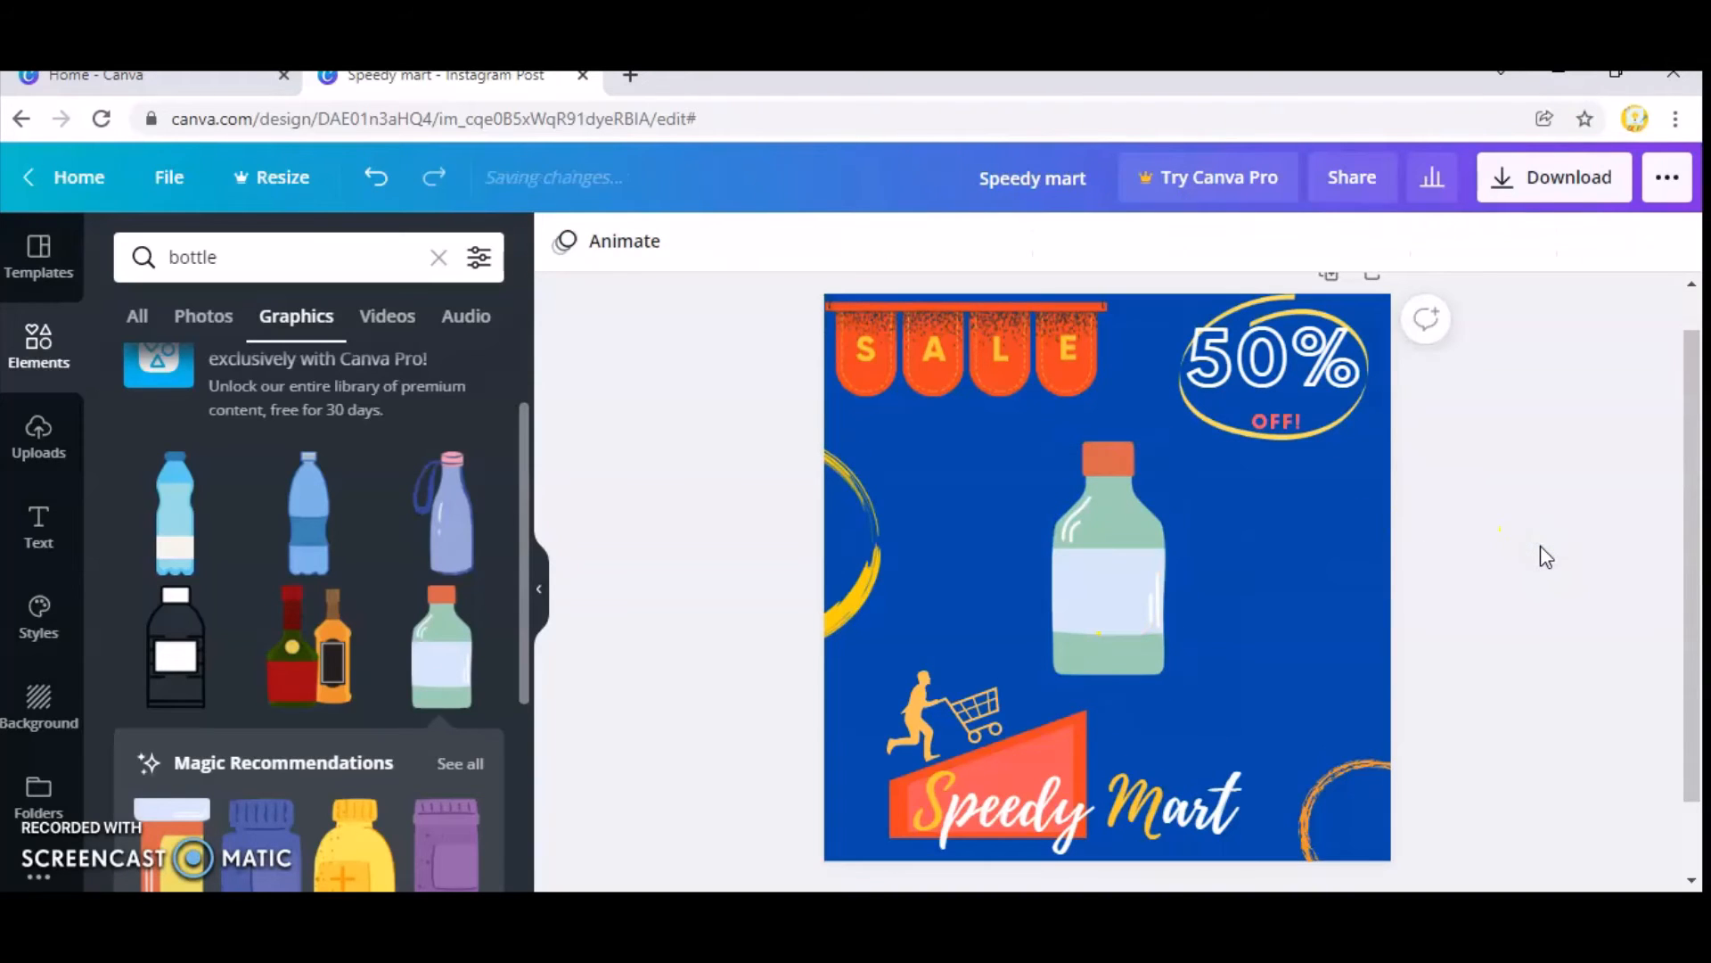
pyautogui.moveTo(1137, 554); pyautogui.dragTo(1144, 564)
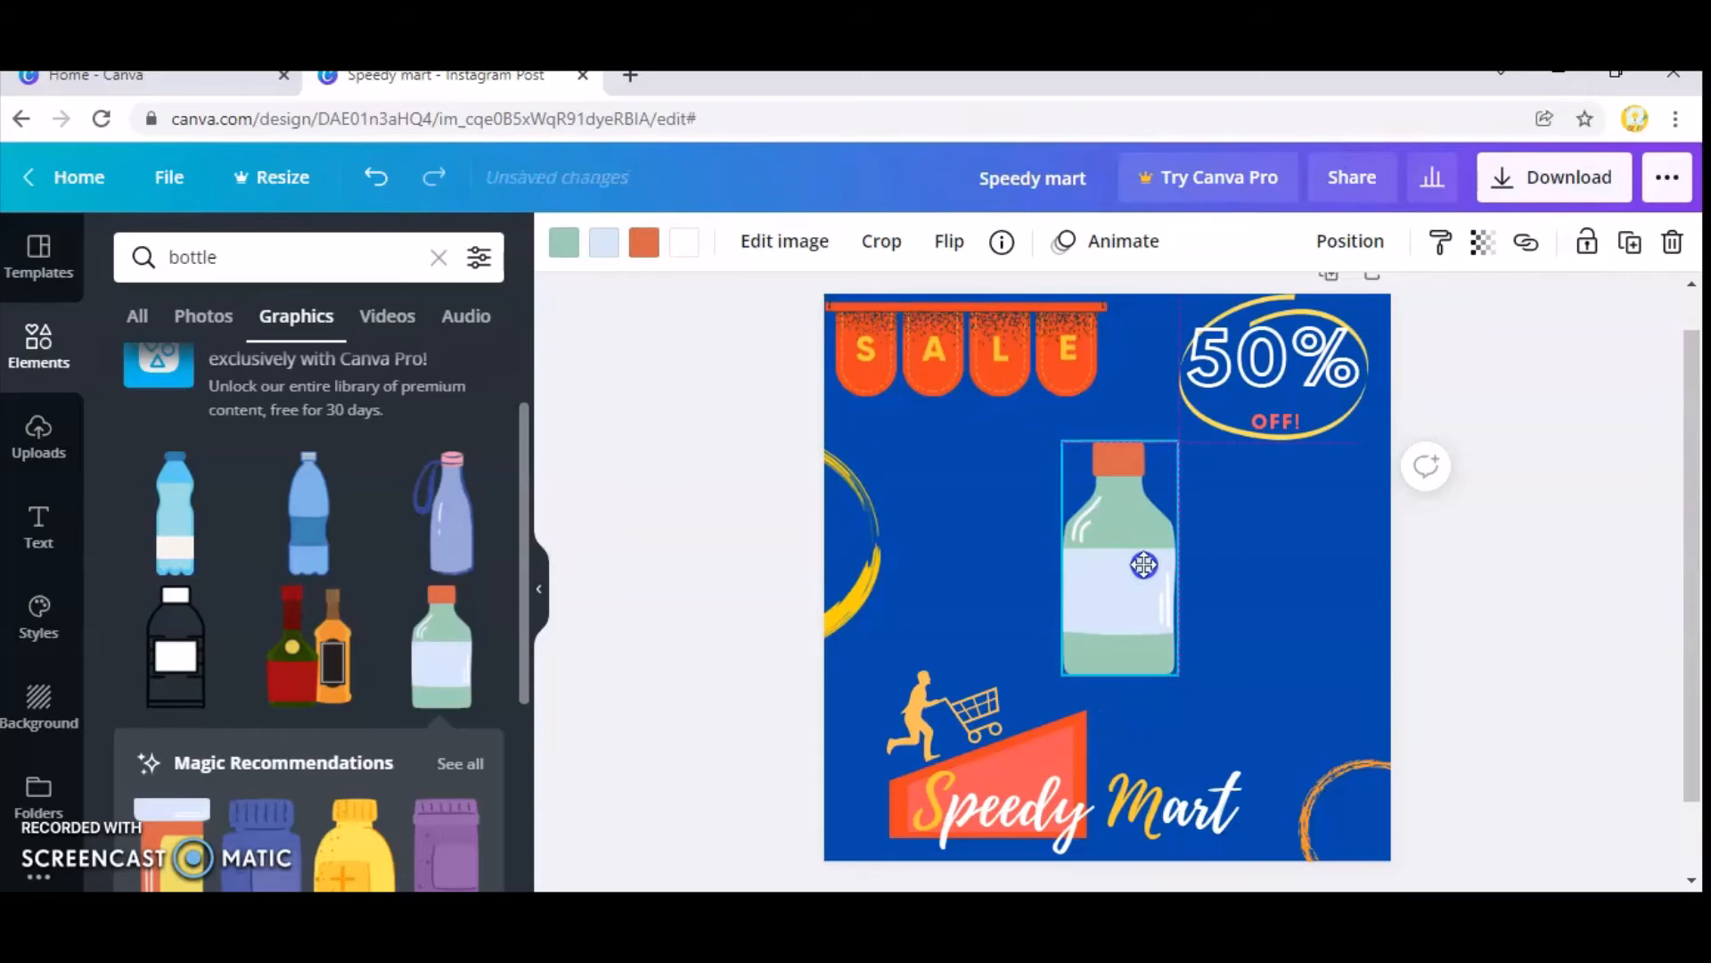
pyautogui.click(1522, 558)
pyautogui.click(1486, 606)
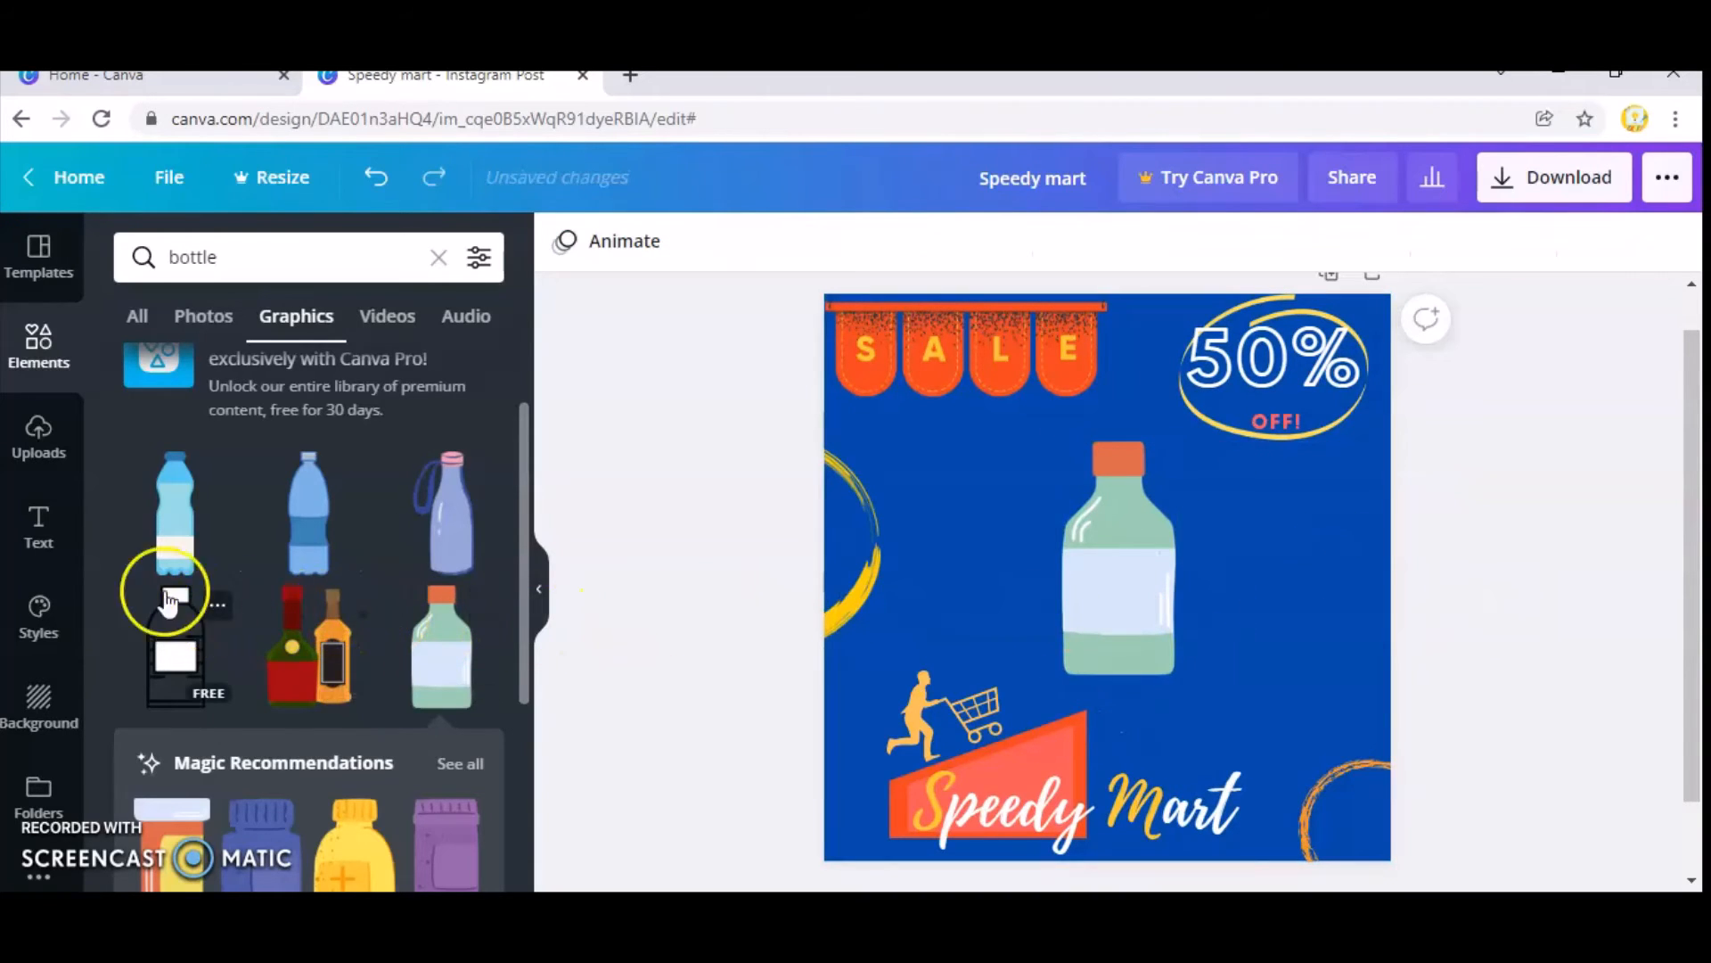
# Add the uploaded orange delivery truck image with the crossed-out dollar sign instead of the black FREE truck.
pyautogui.click(41, 430)
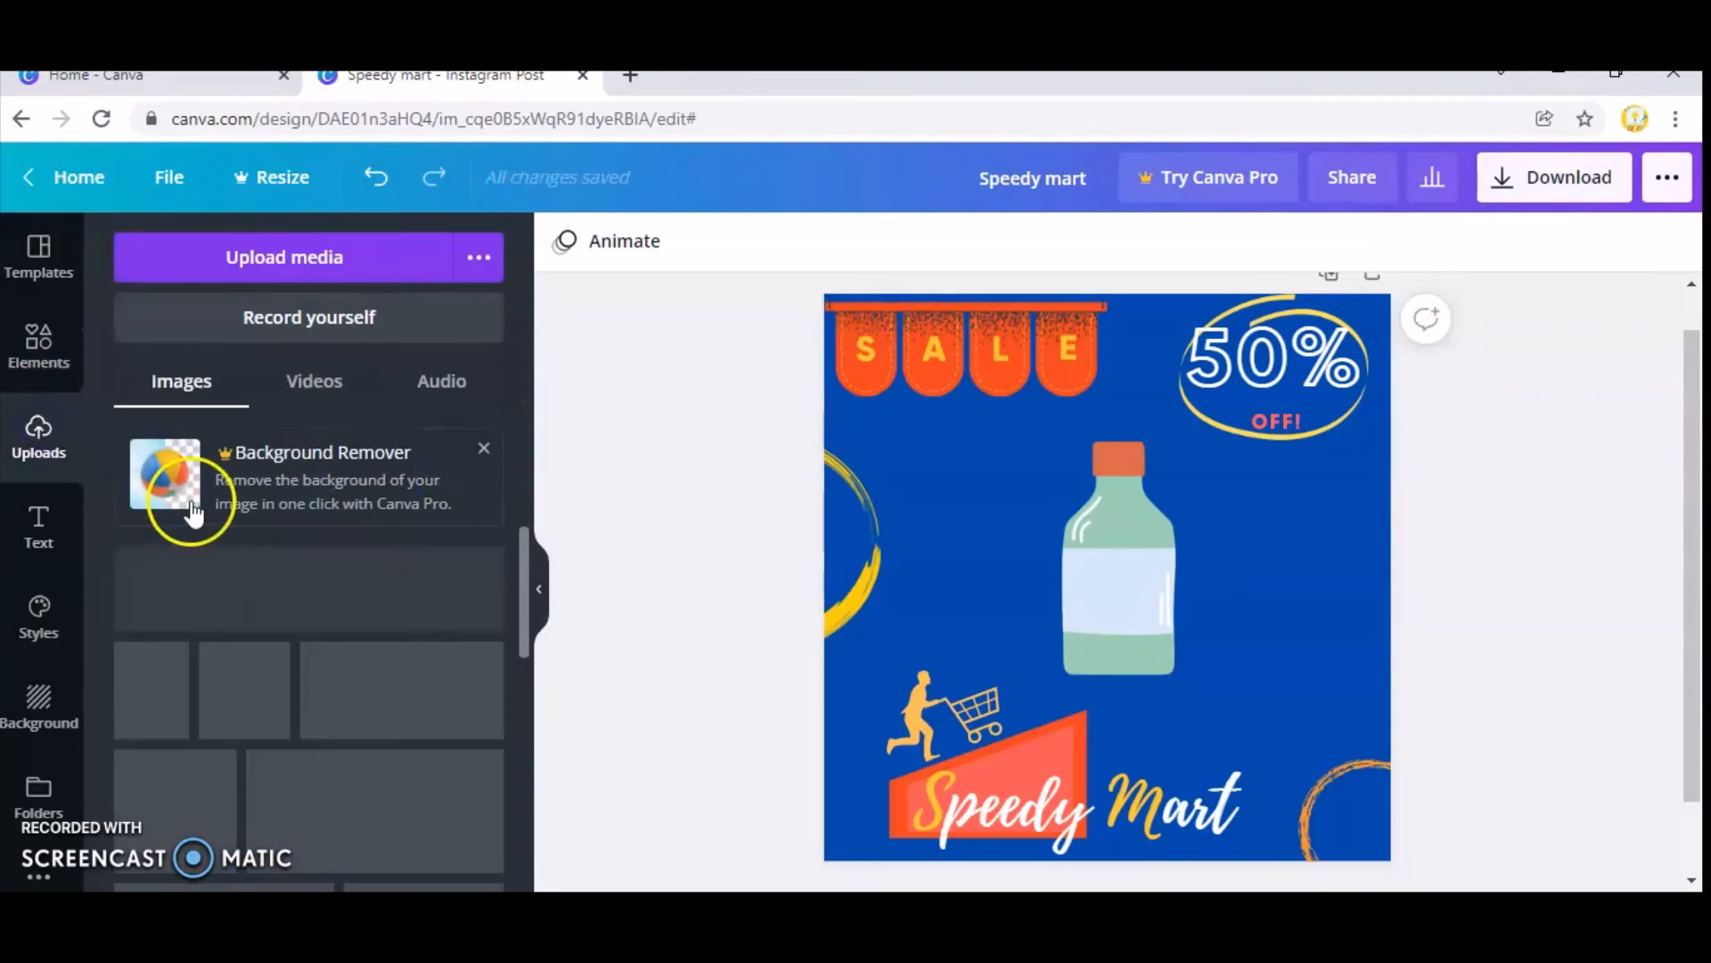
pyautogui.scroll(-5, 312, 649)
pyautogui.click(311, 650)
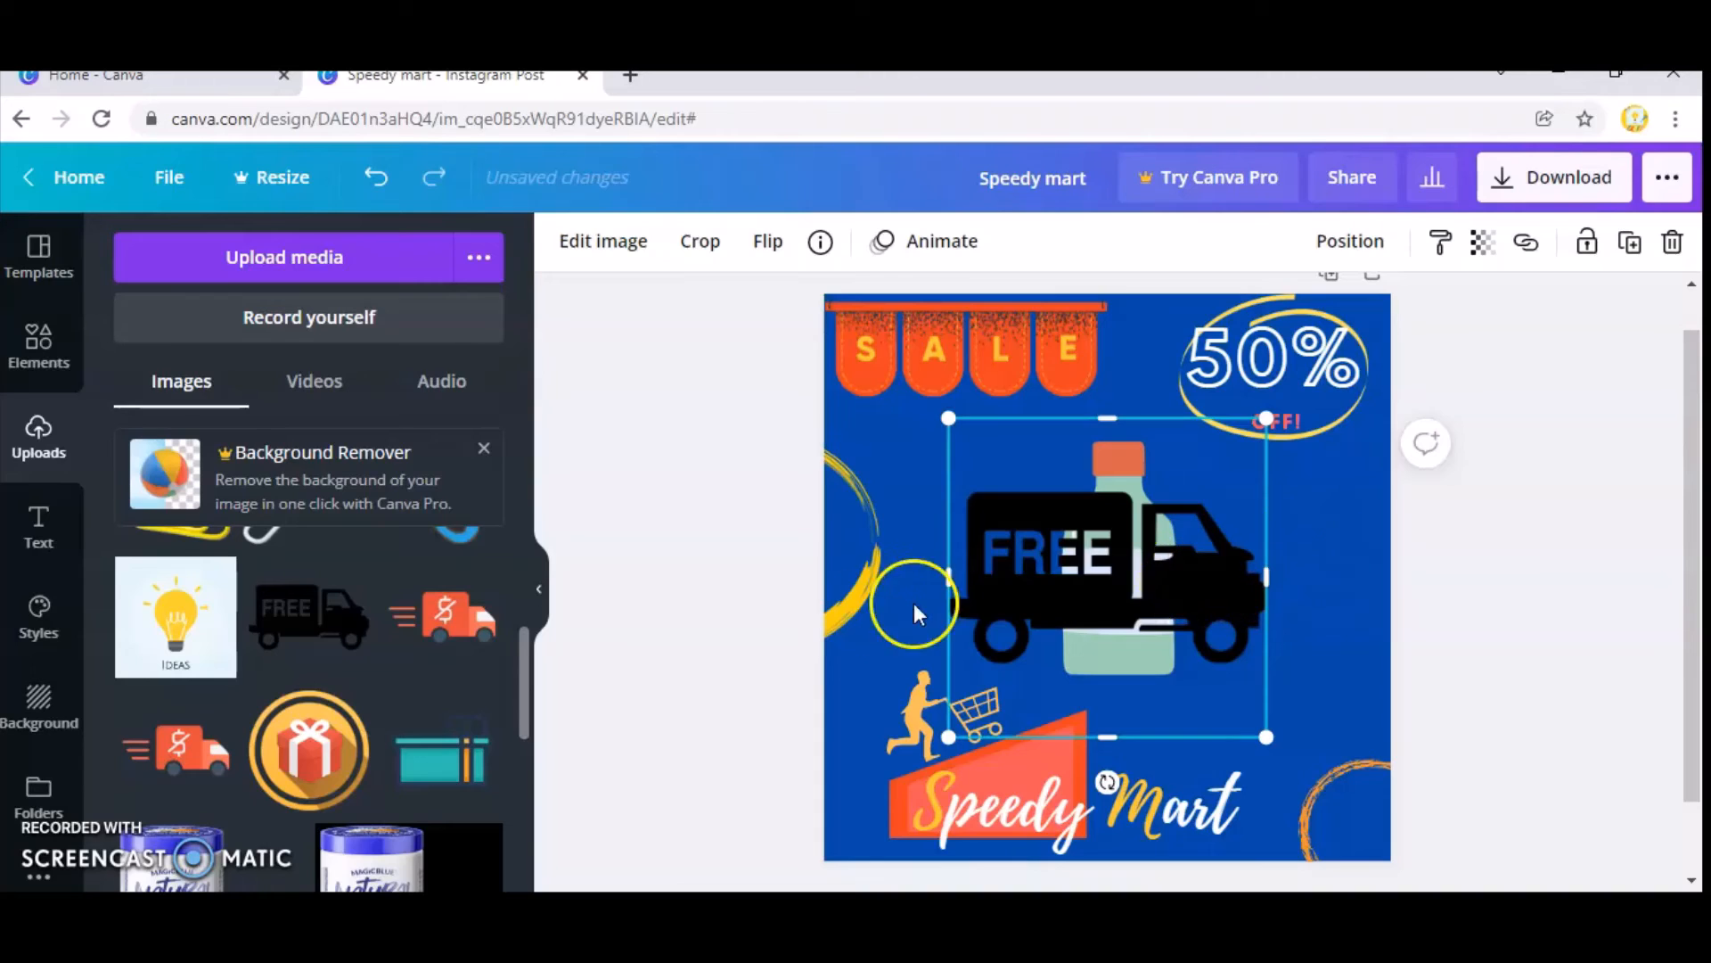
pyautogui.press('Delete')
pyautogui.click(449, 617)
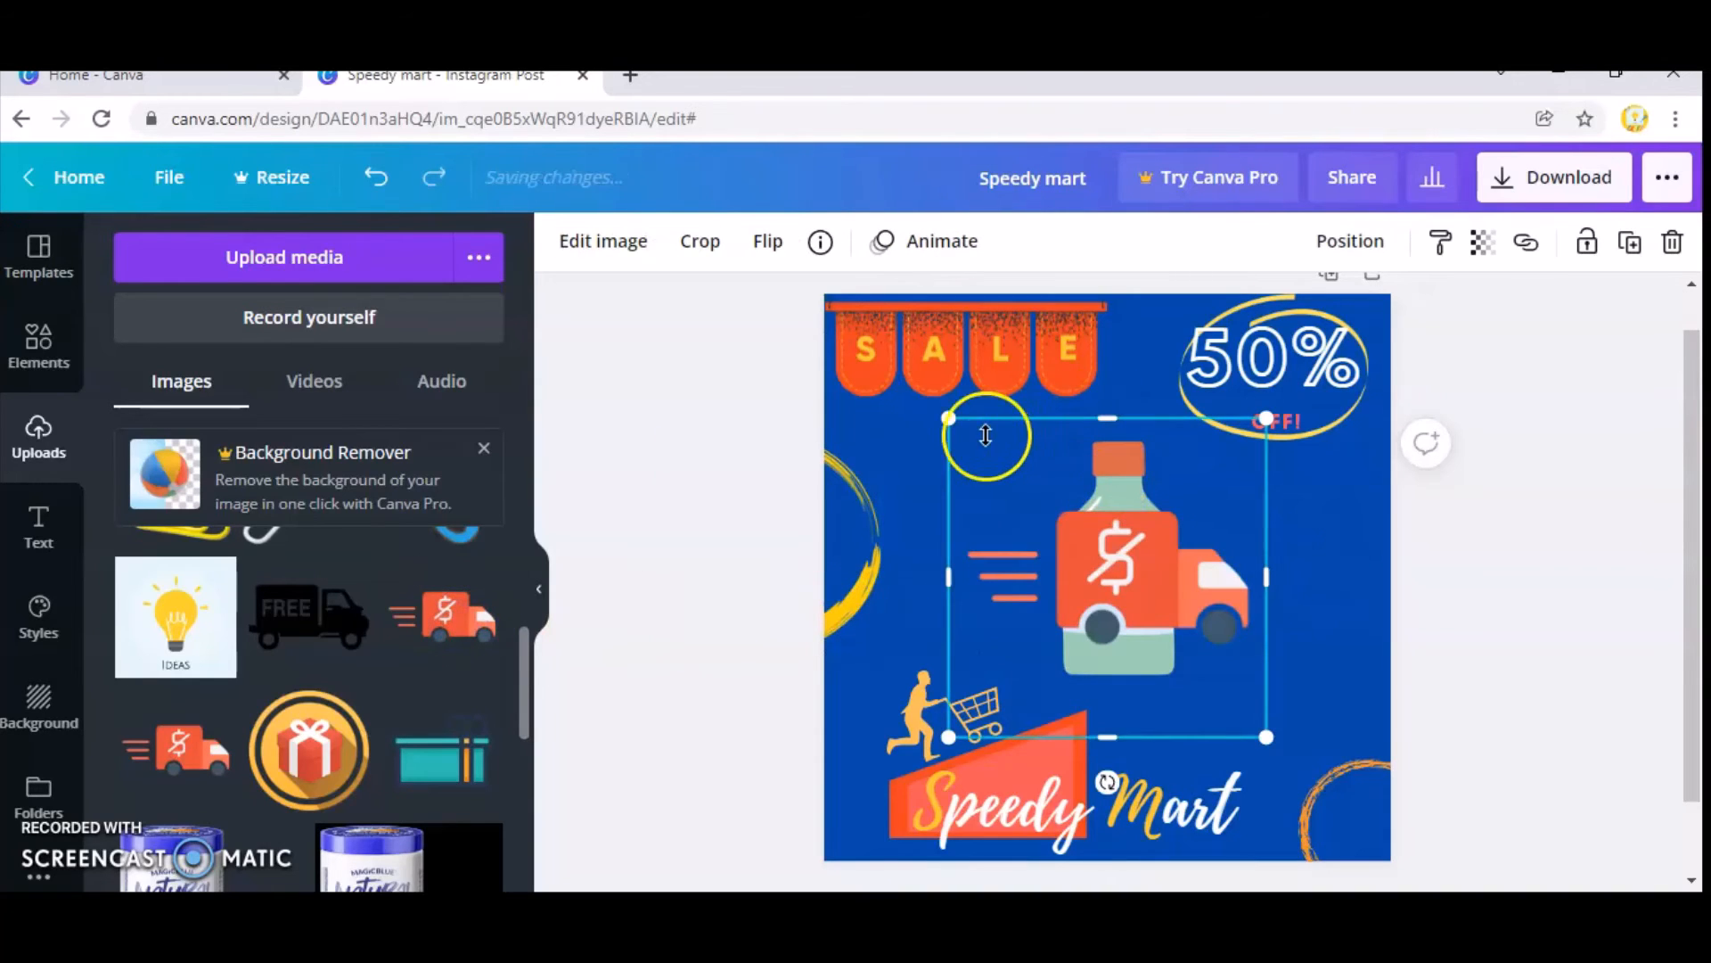
# Shrink the delivery truck and place it beside the "Speedy Mart" text in the page's bottom-right corner.
pyautogui.moveTo(948, 418); pyautogui.dragTo(1141, 609)
pyautogui.moveTo(1221, 682); pyautogui.dragTo(1336, 833)
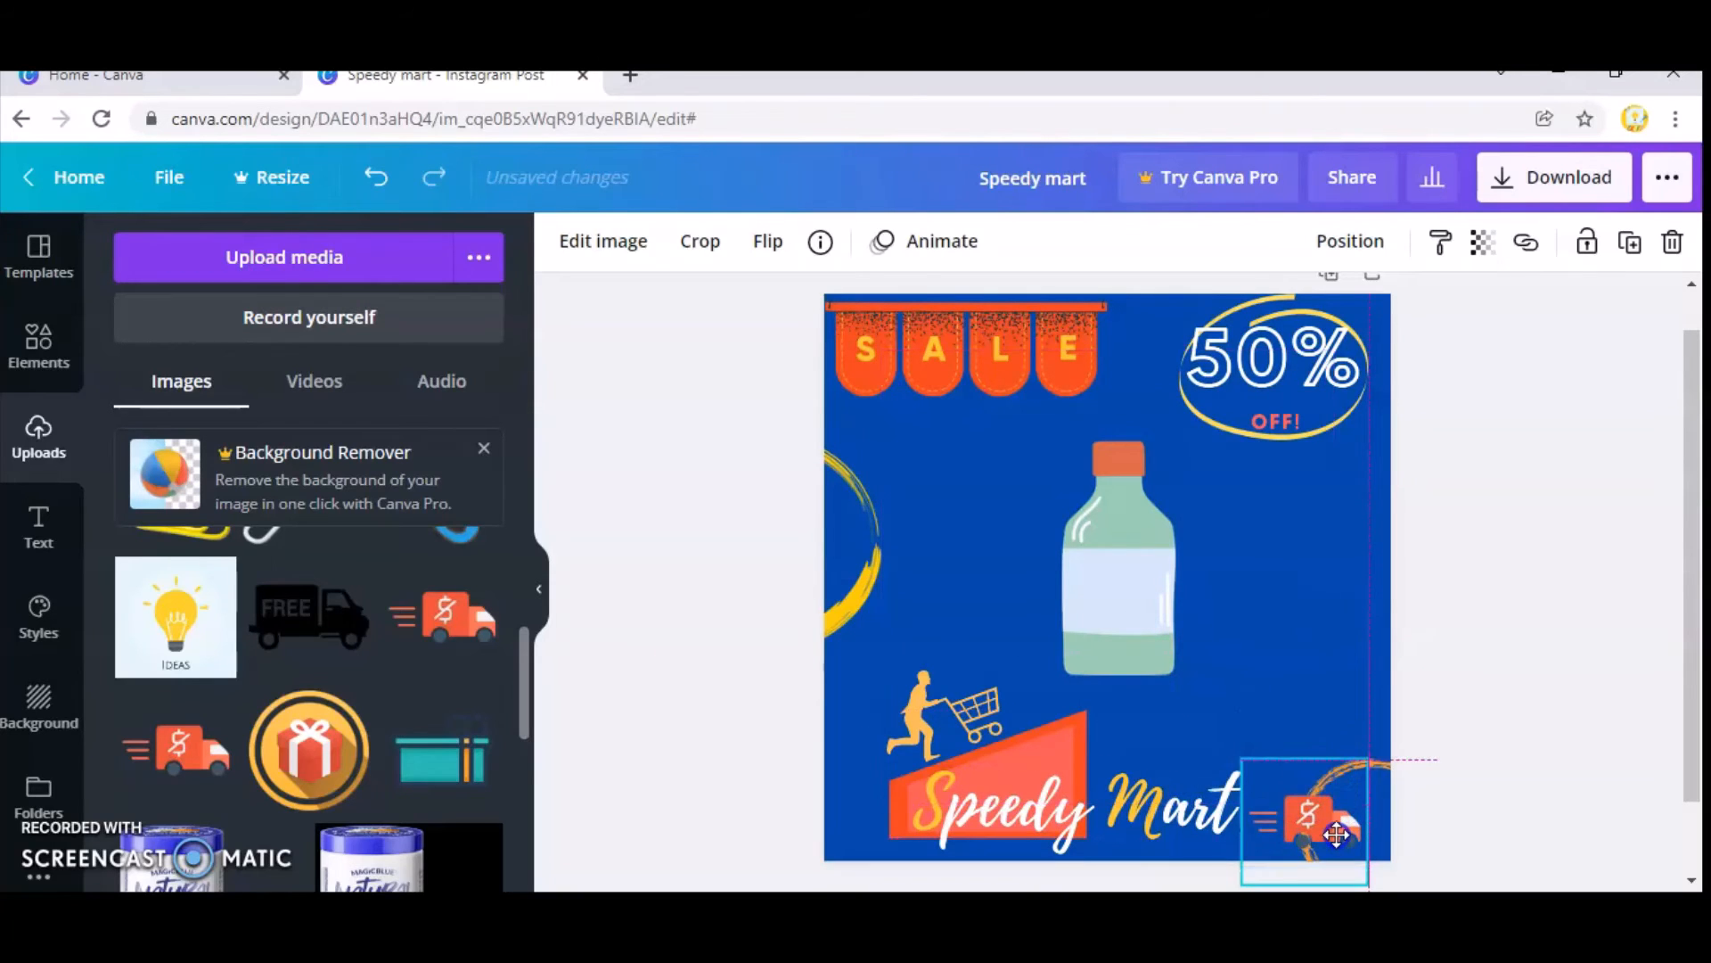
pyautogui.click(1337, 628)
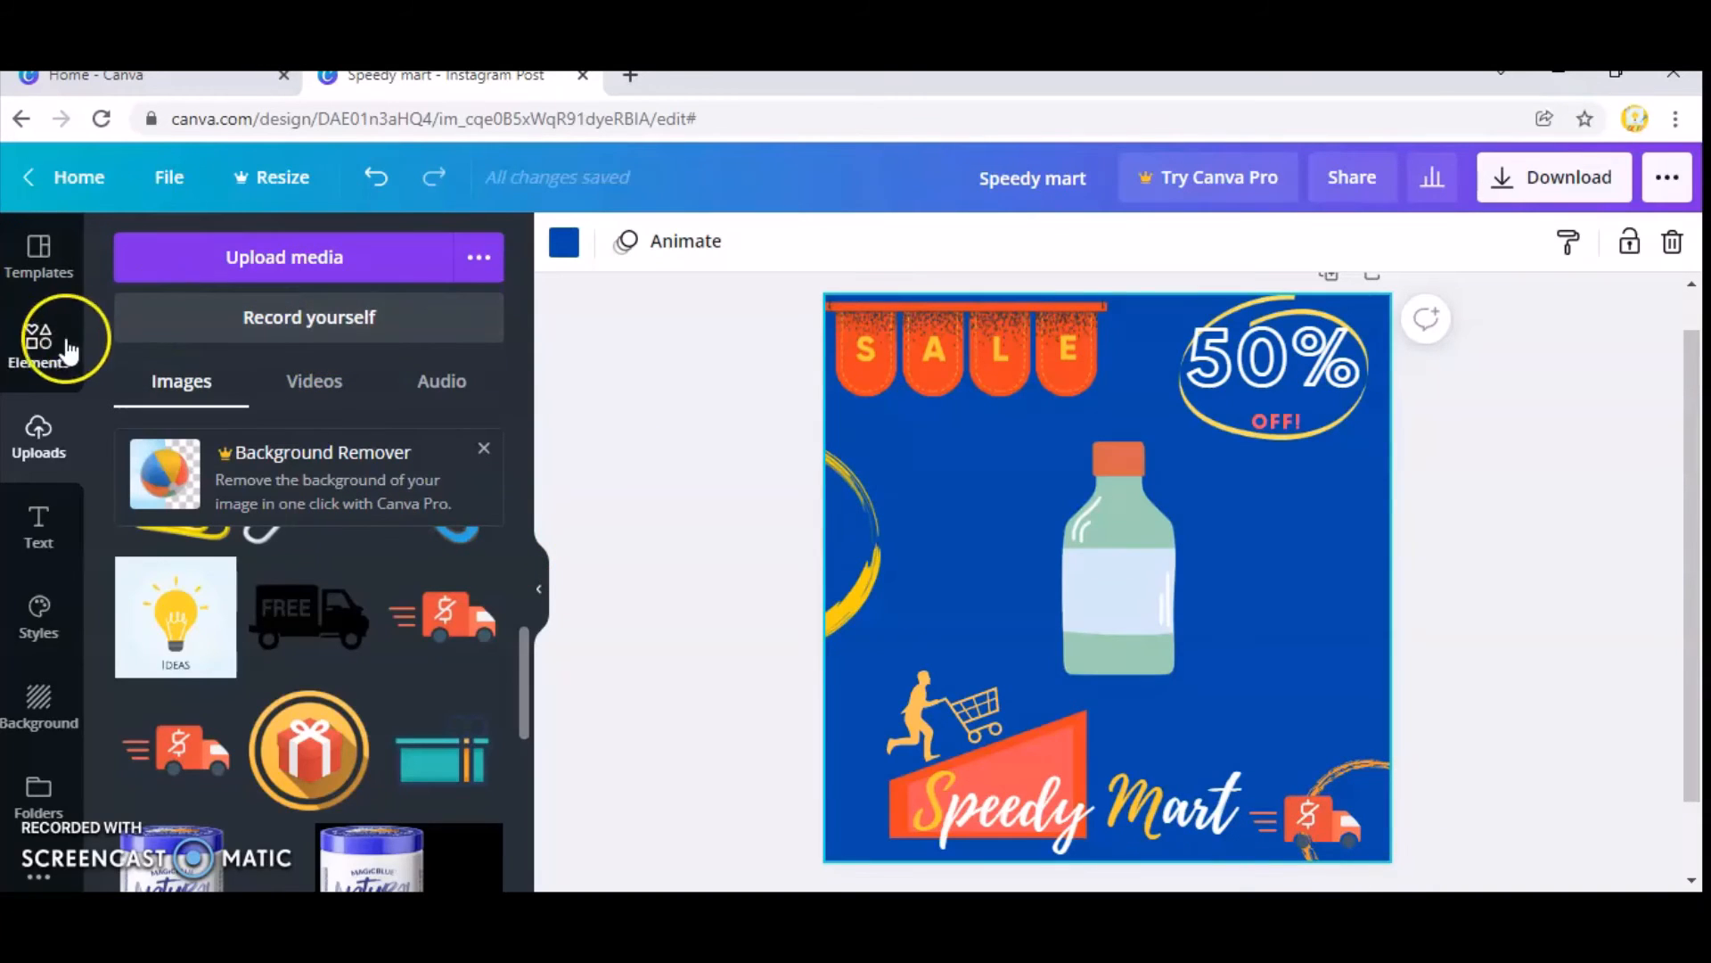
# Search the graphics elements for "circle".
pyautogui.click(51, 379)
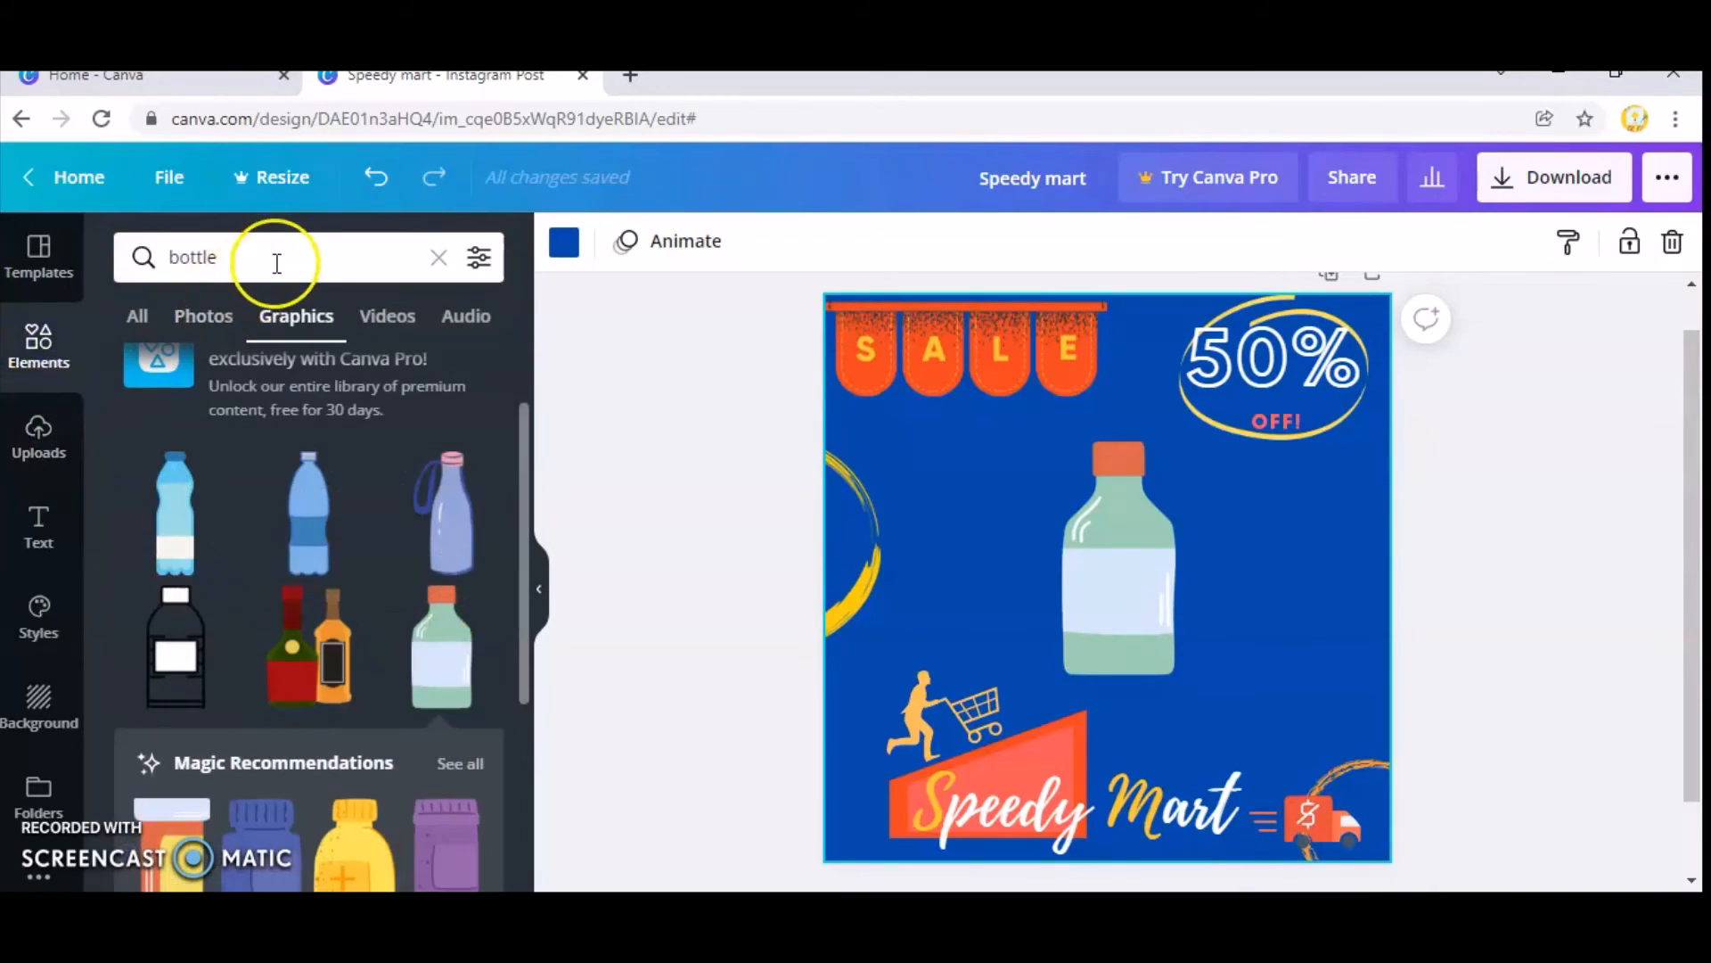
pyautogui.click(282, 260)
pyautogui.moveTo(281, 260); pyautogui.dragTo(136, 259)
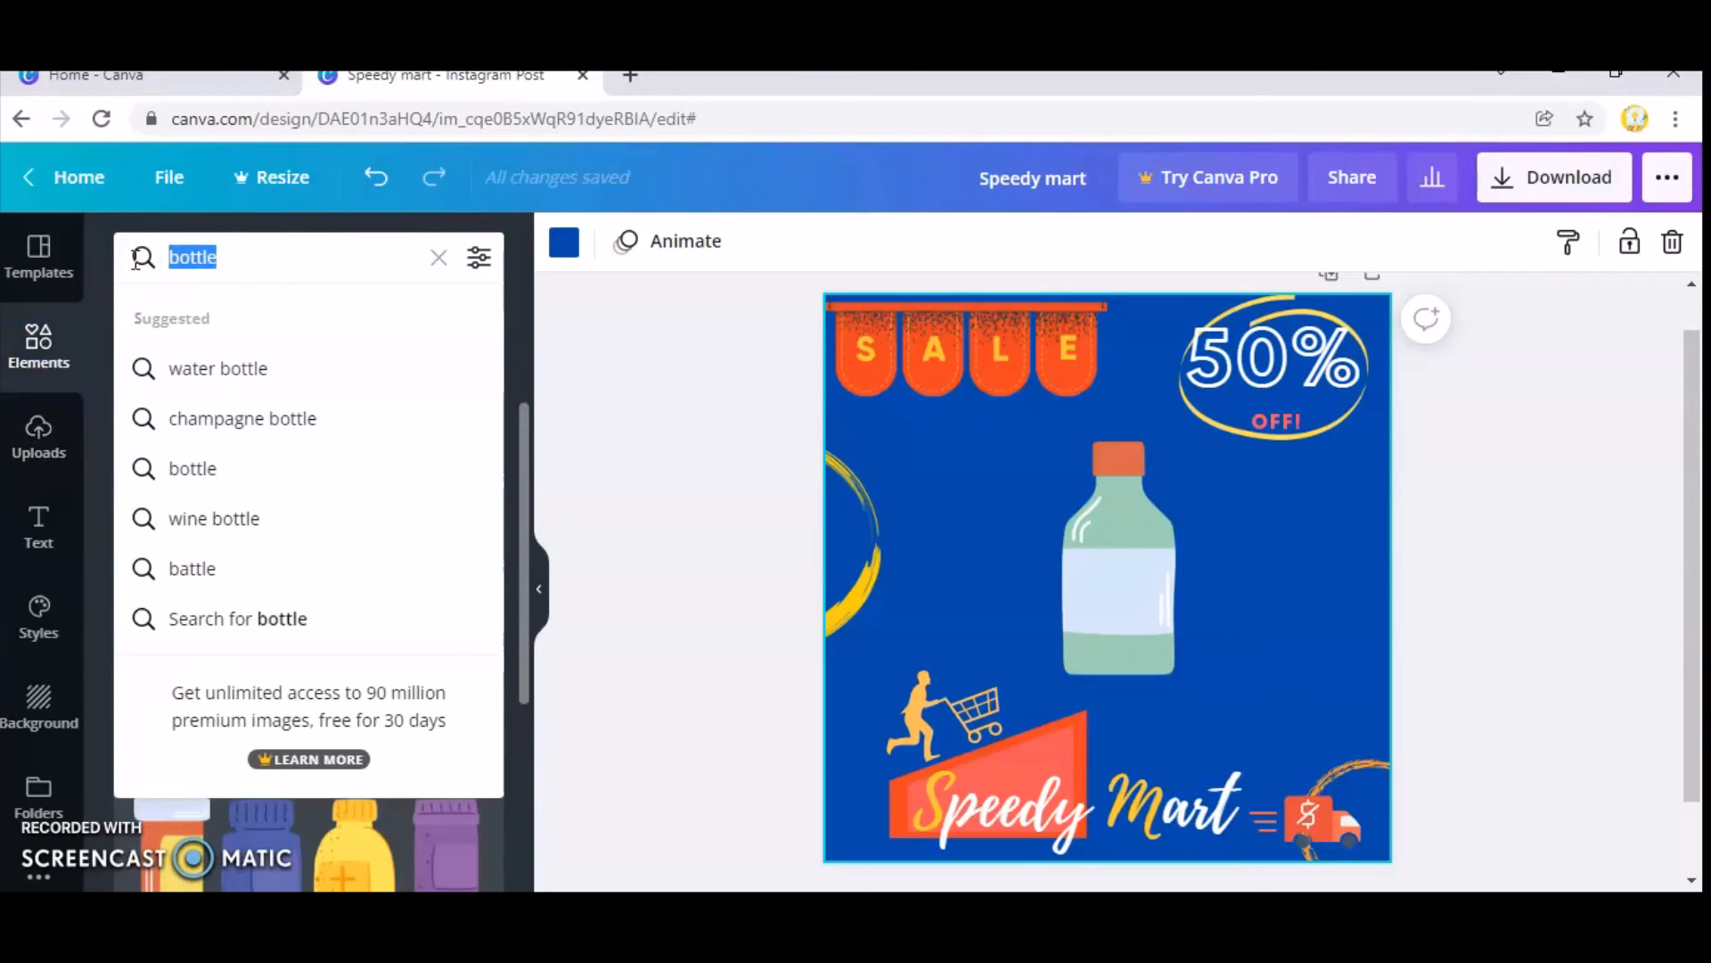
pyautogui.press('BackSpace')
pyautogui.write('circ')
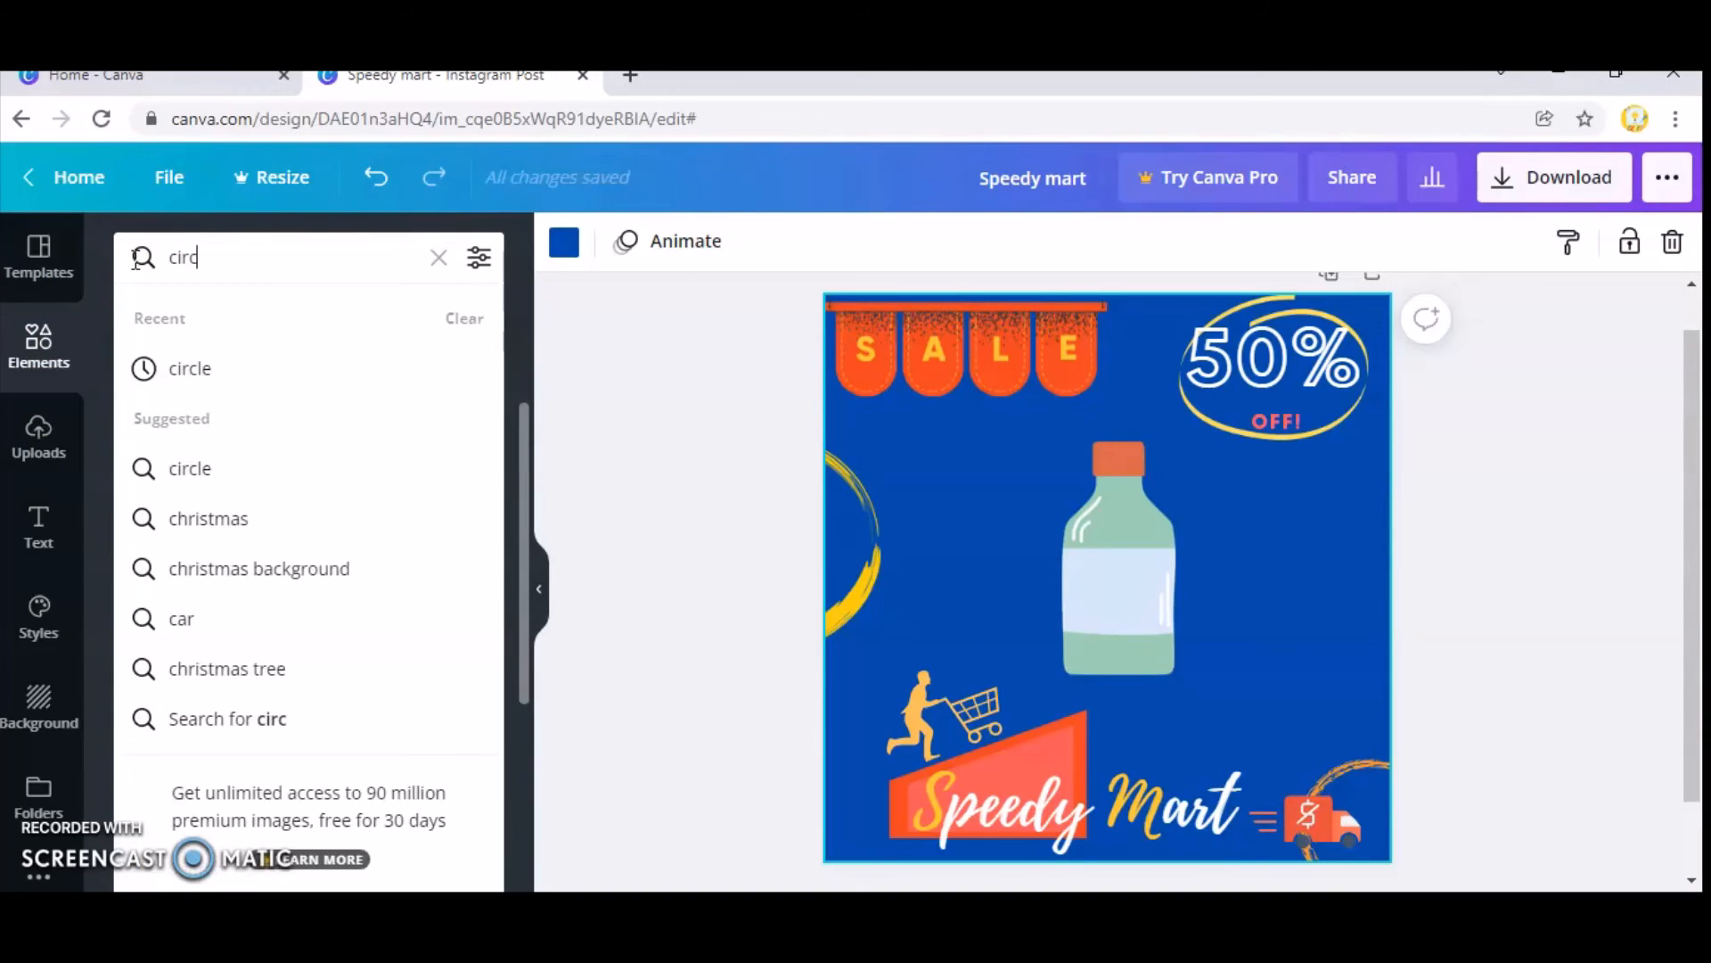
pyautogui.write('le')
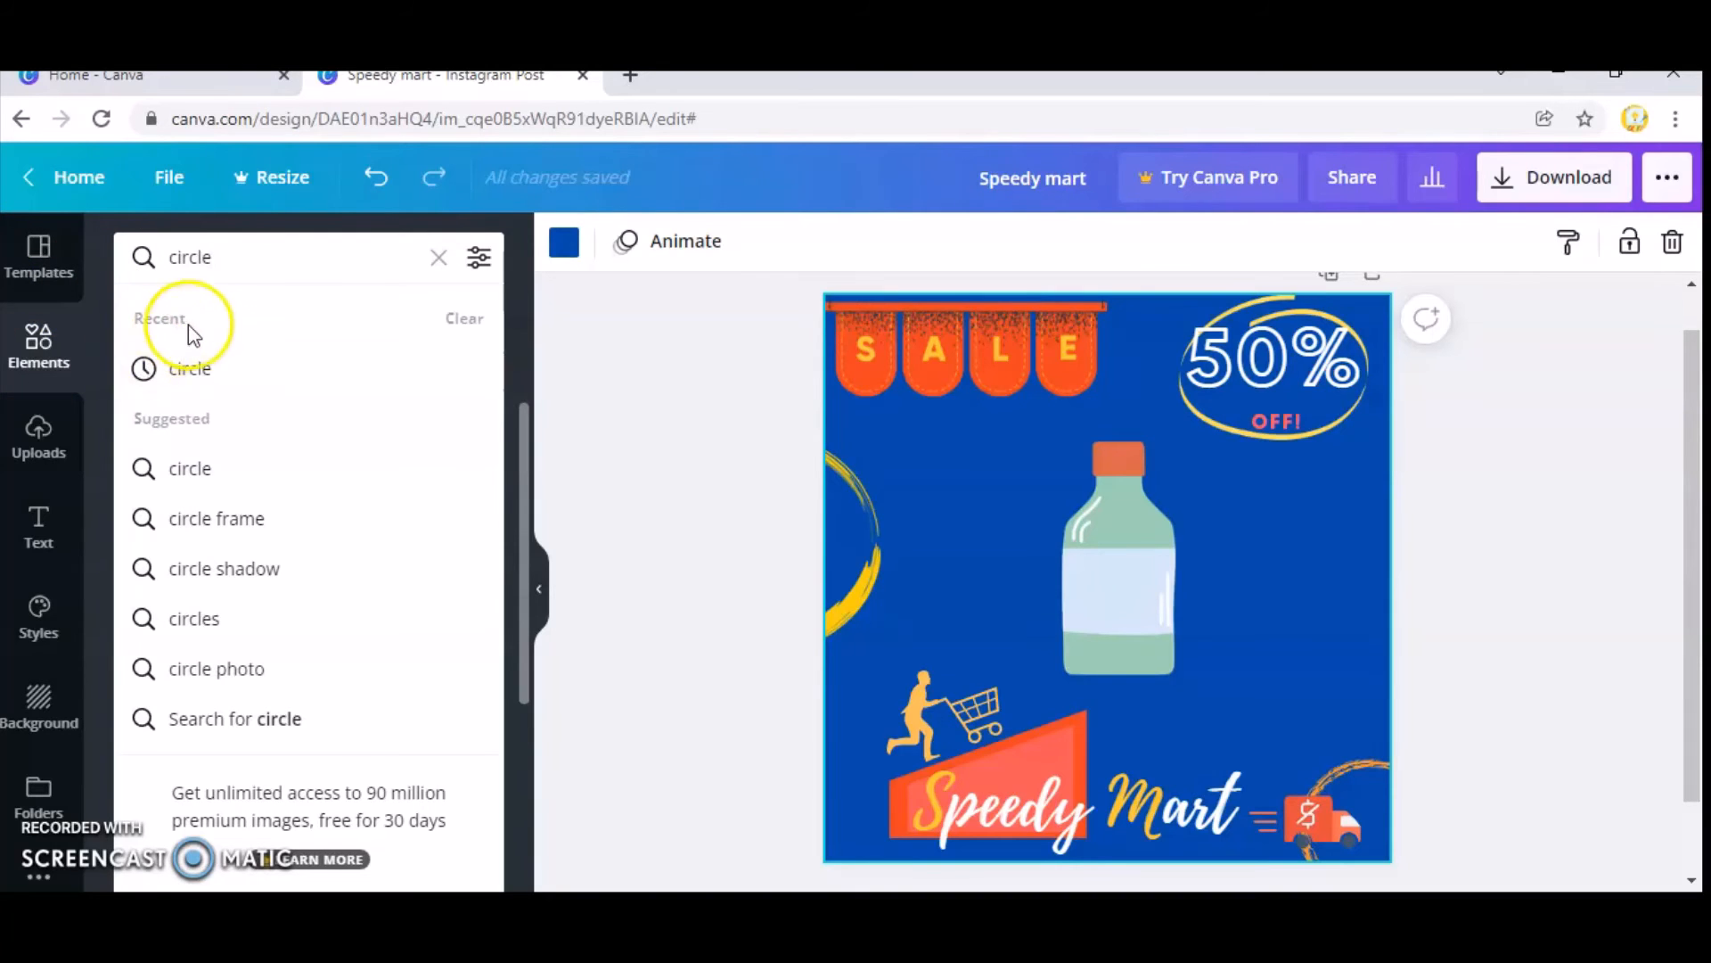
pyautogui.click(203, 367)
# Add the thick yellow brushed circle from the results to the page.
pyautogui.scroll(-5, 303, 499)
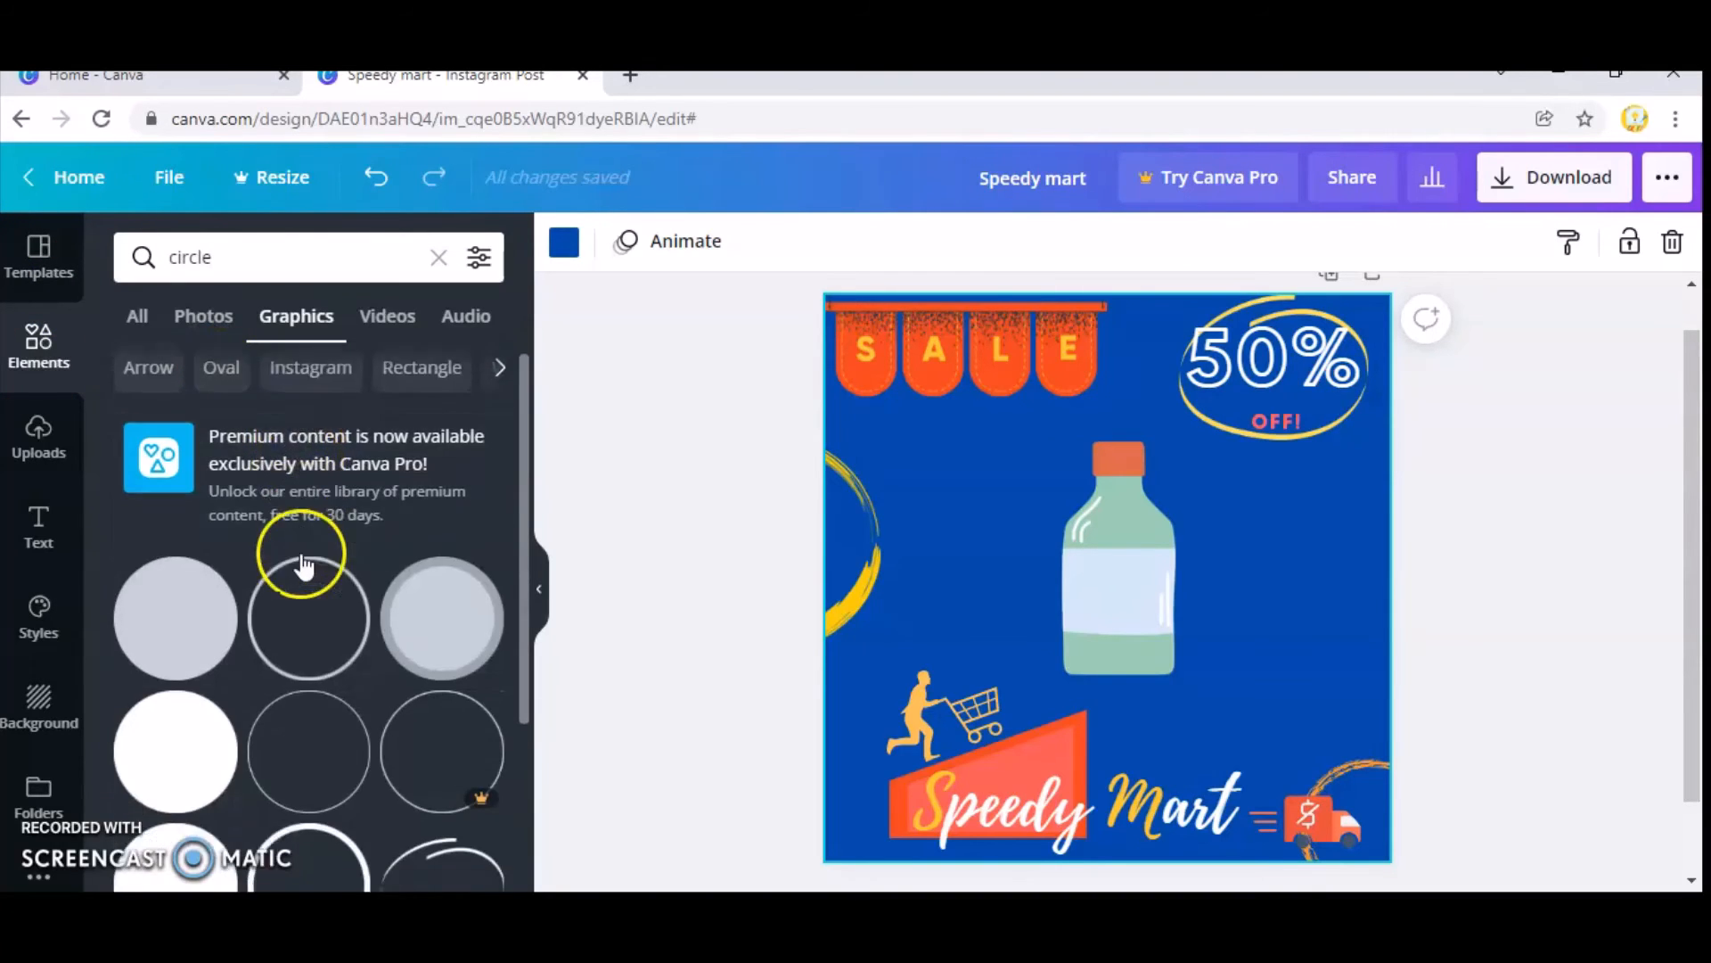
pyautogui.scroll(-3, 303, 567)
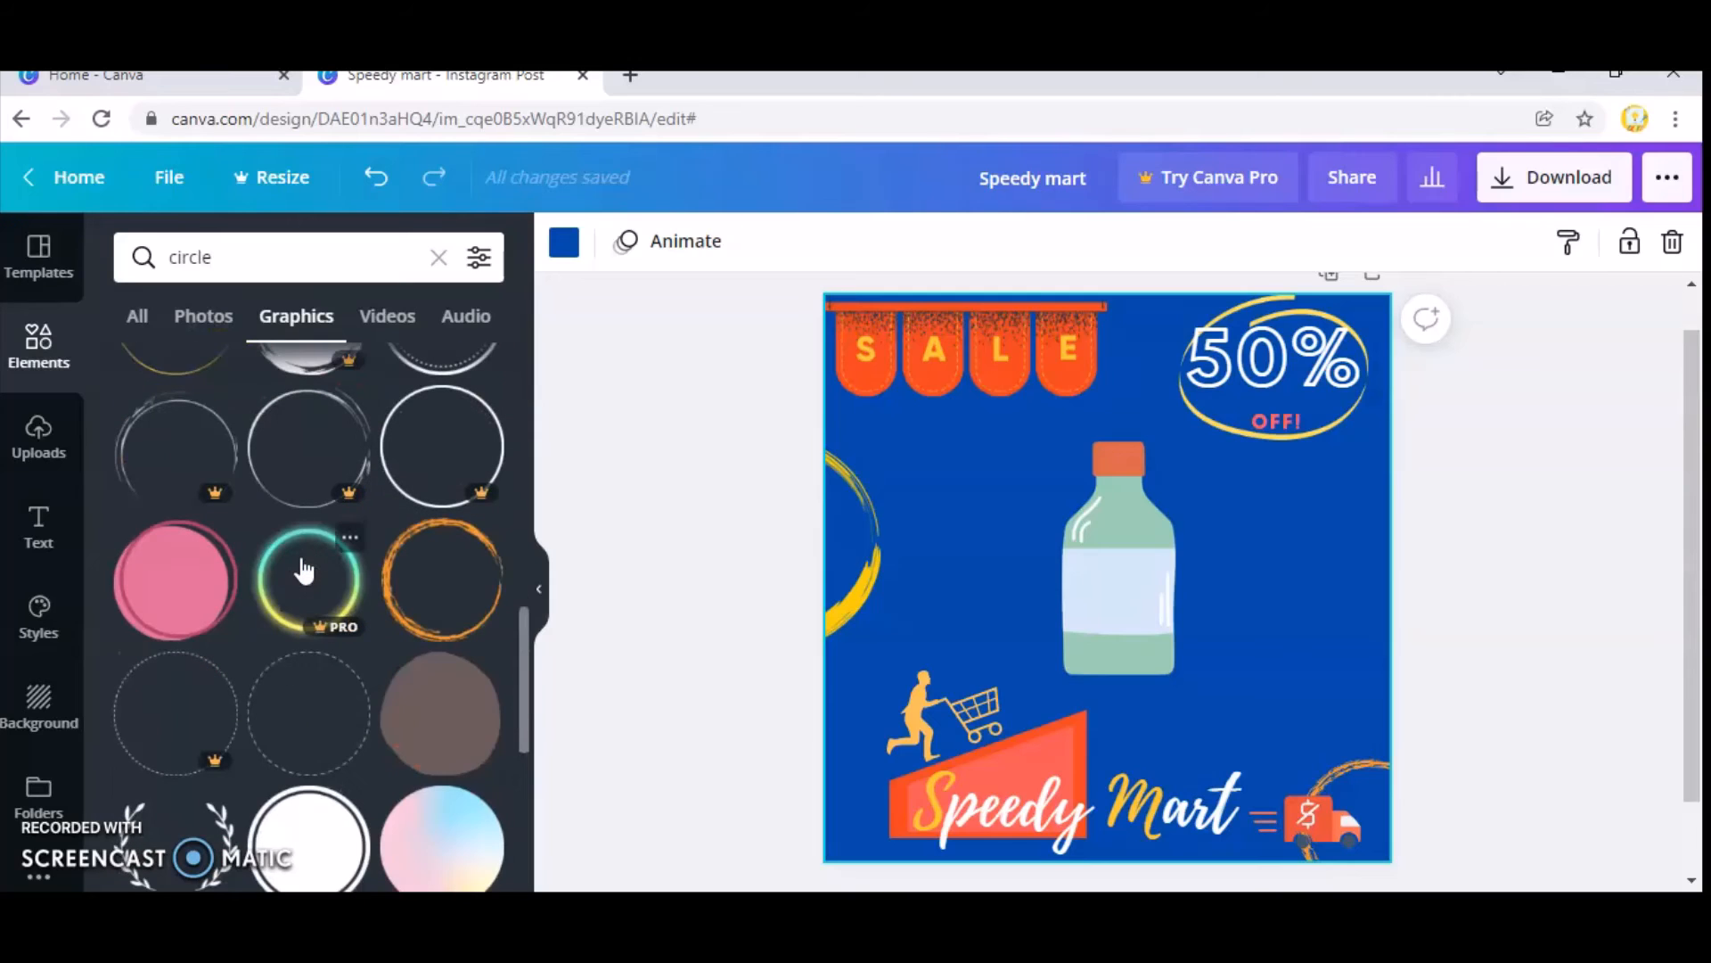
pyautogui.scroll(-2, 374, 807)
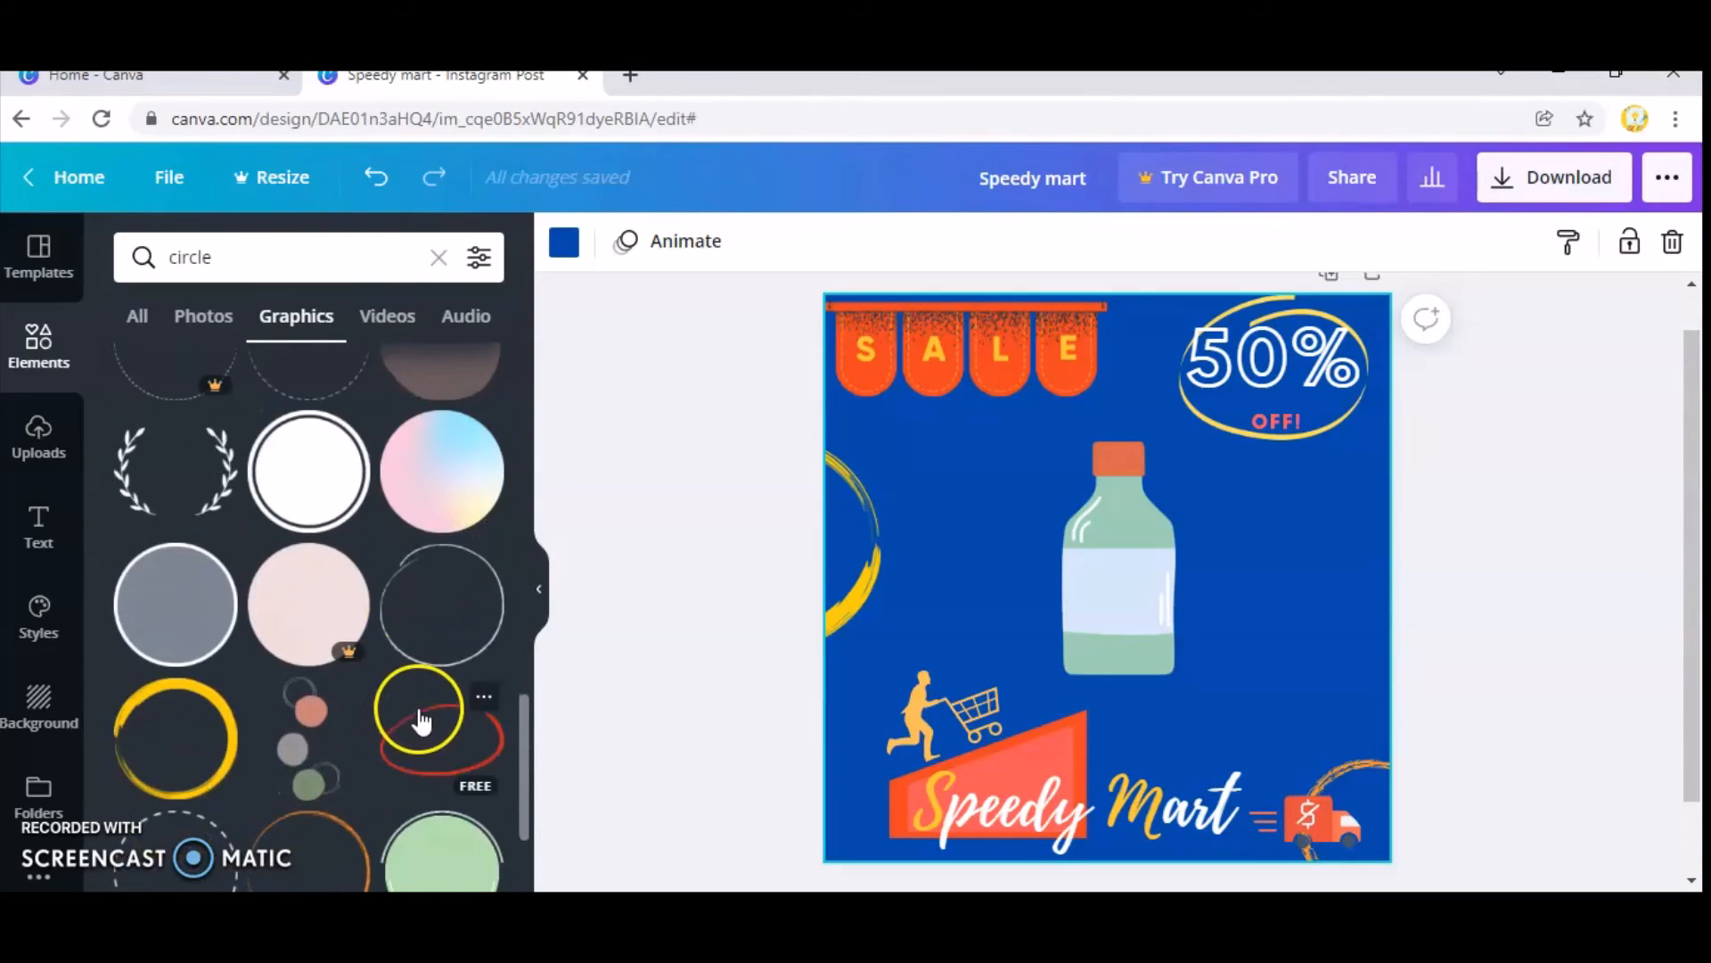
pyautogui.moveTo(419, 722); pyautogui.dragTo(203, 722)
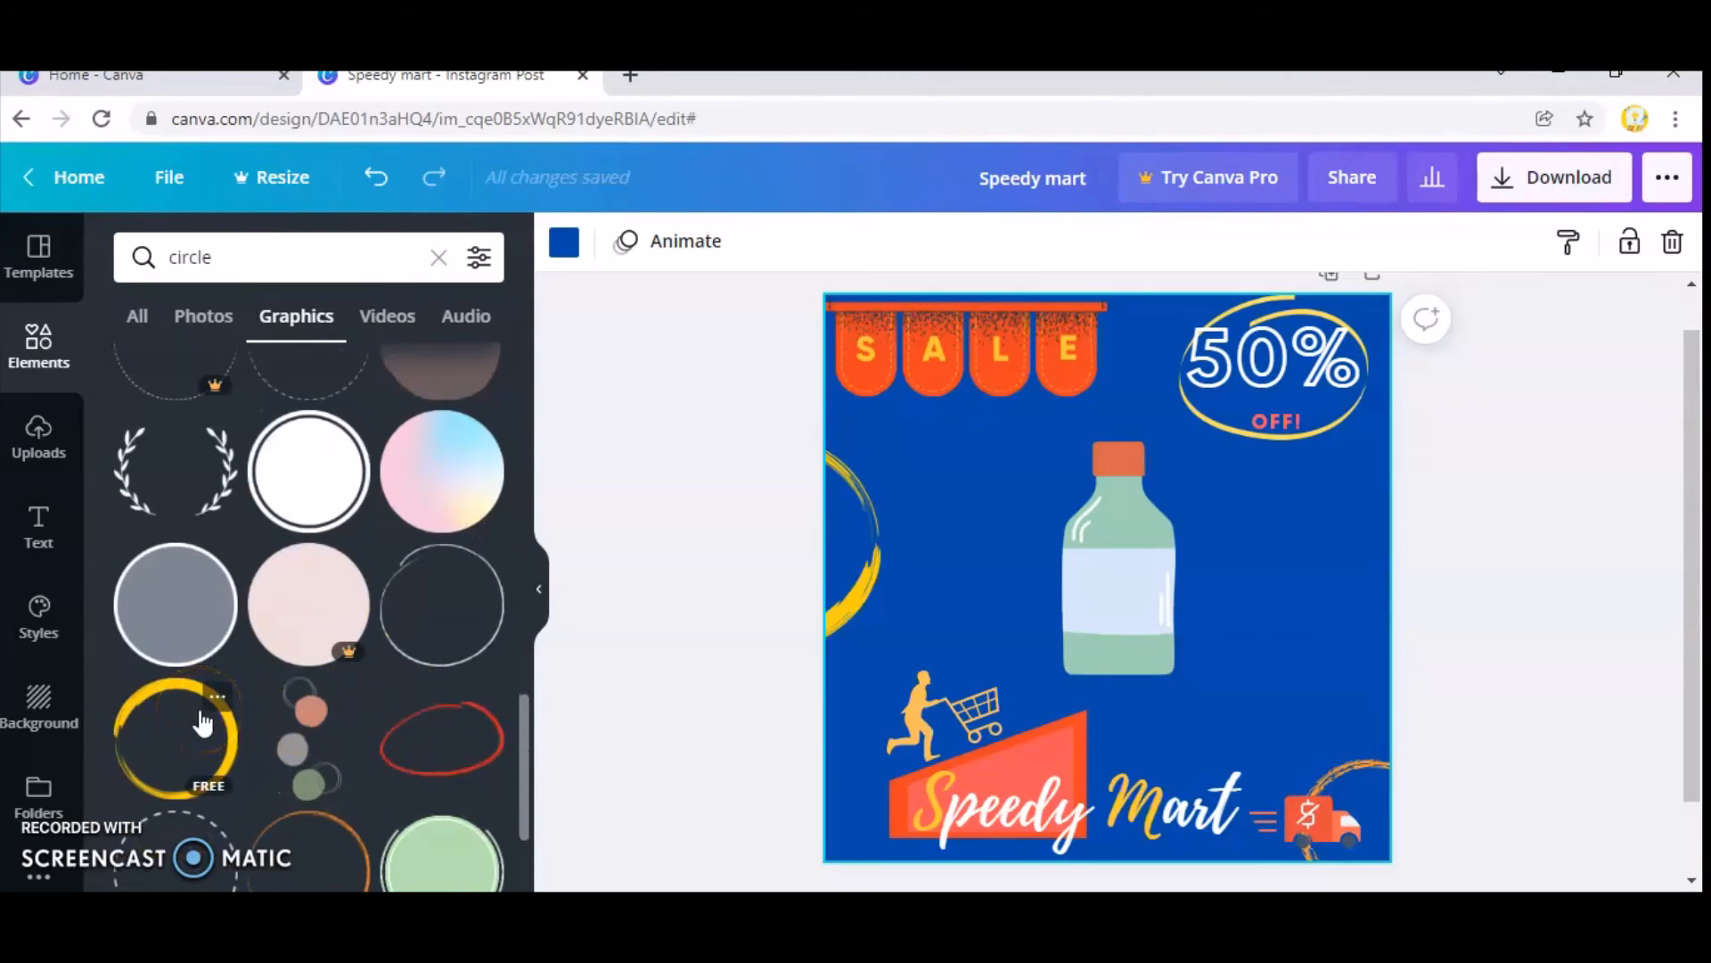
pyautogui.click(203, 722)
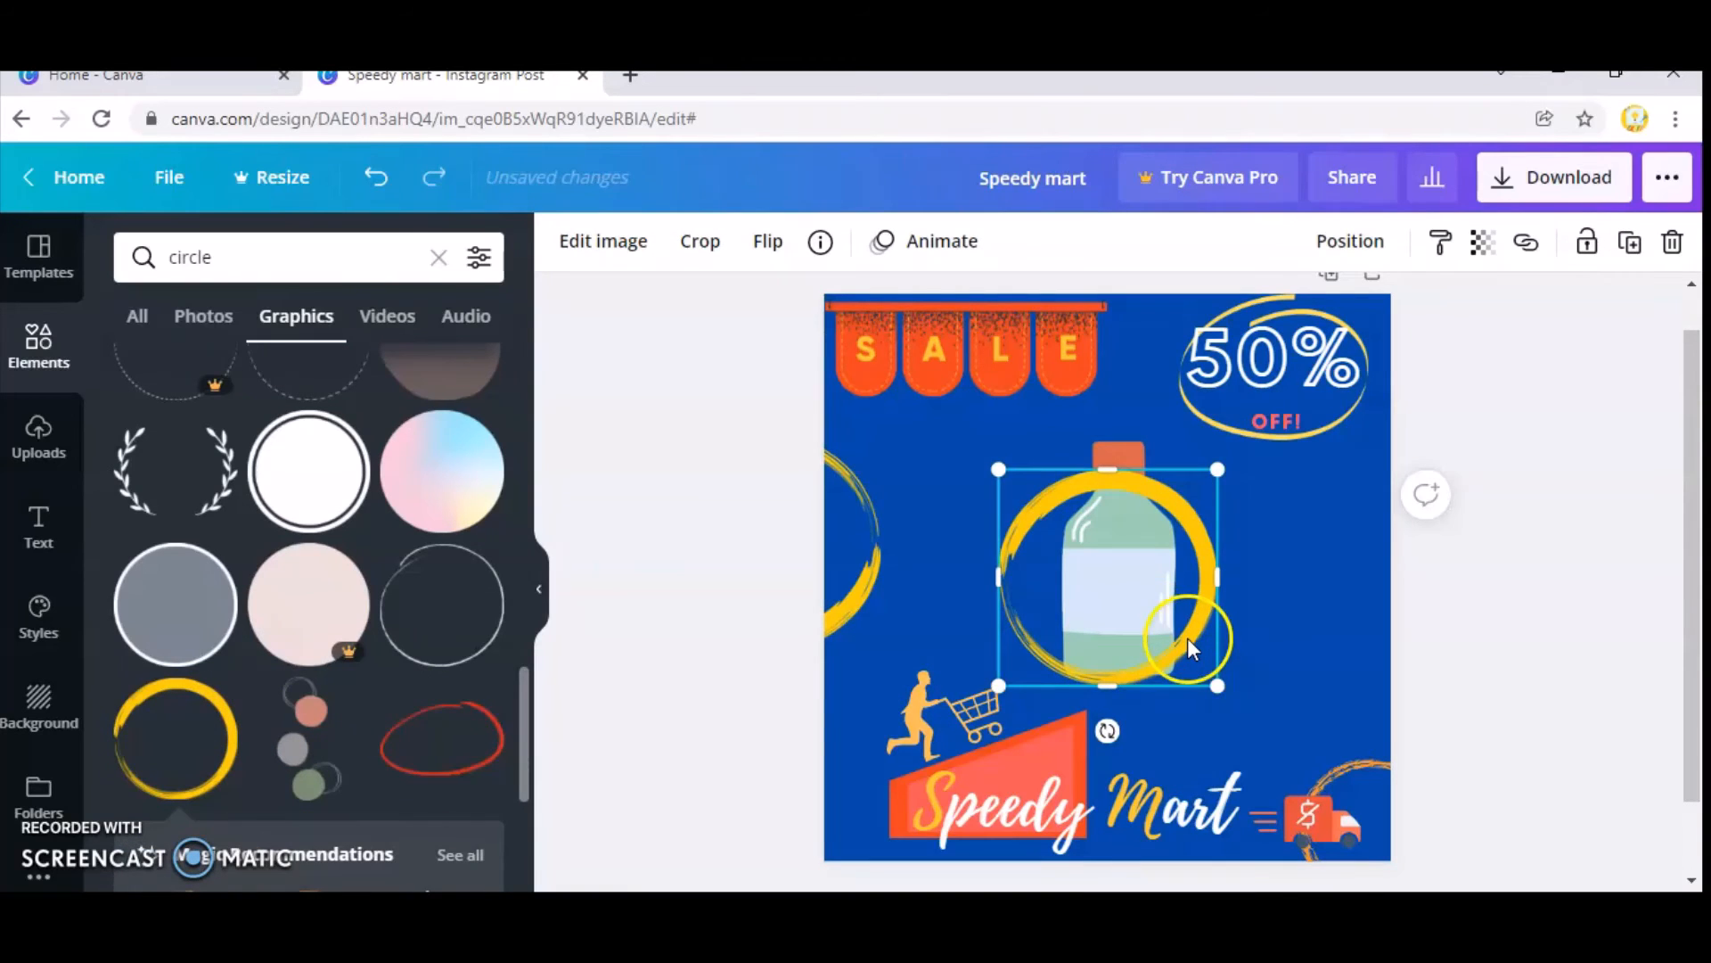
# Place the new yellow circle partly off the page's right edge and move the left-edge circle slightly down.
pyautogui.moveTo(1189, 648); pyautogui.dragTo(1547, 562)
pyautogui.moveTo(858, 573); pyautogui.dragTo(858, 618)
pyautogui.click(1574, 549)
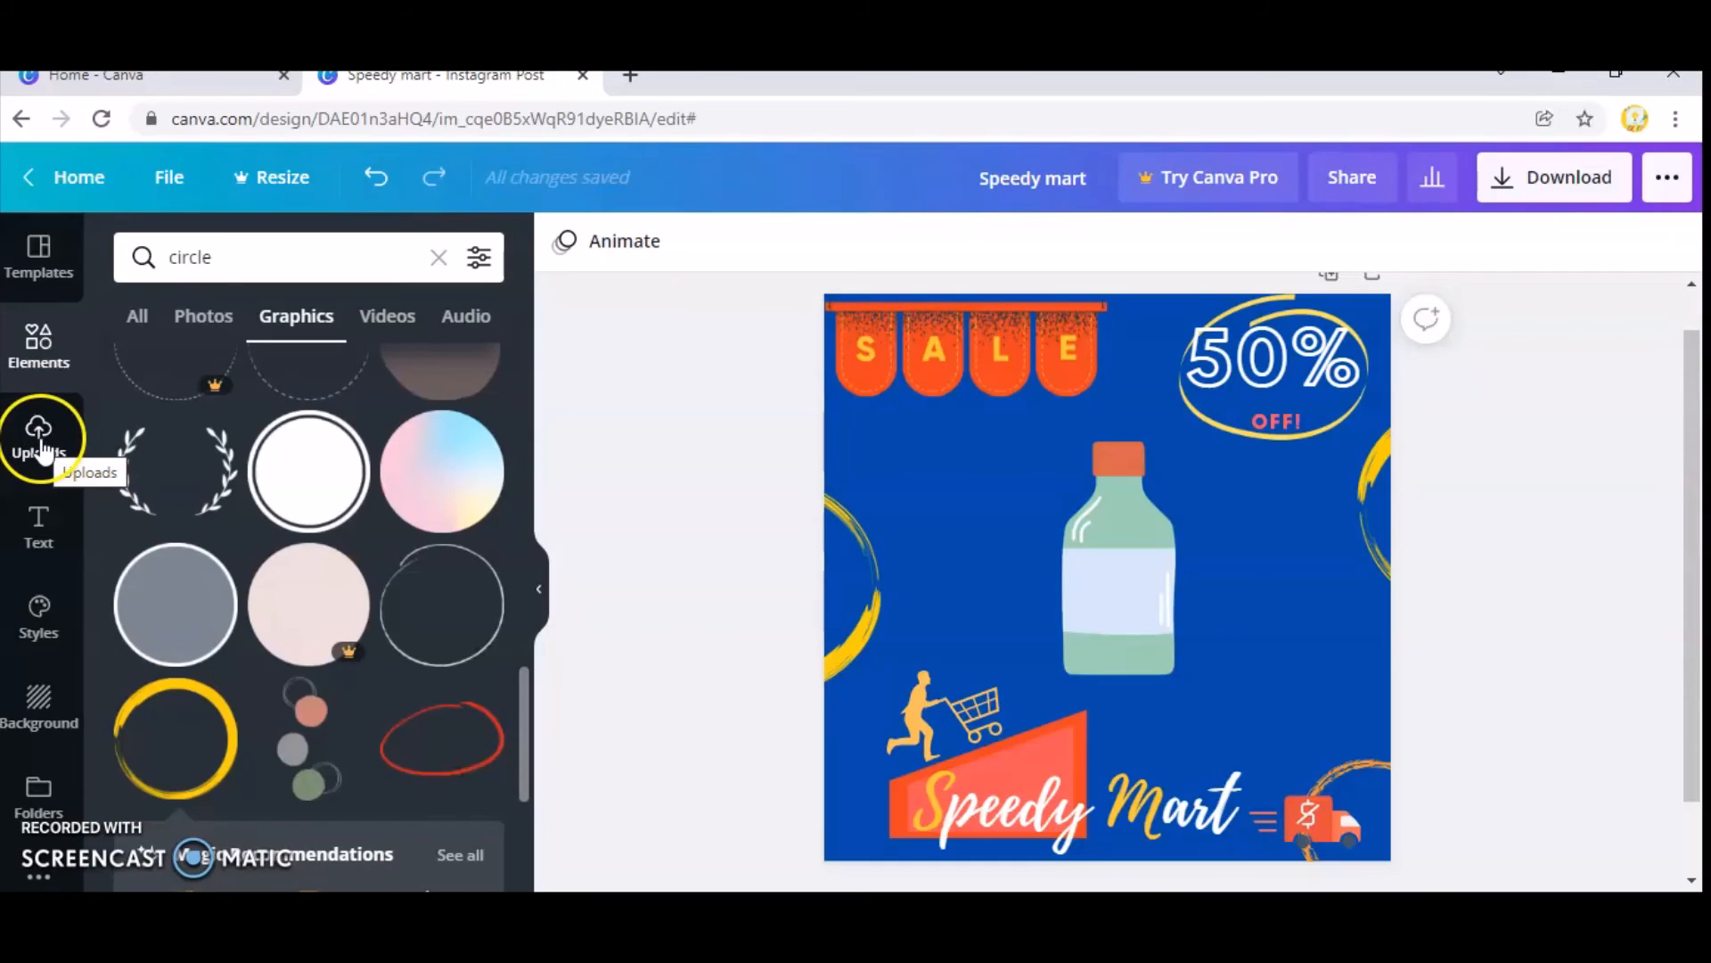
# Upload the image file notifi-bell-youtube from the "vid u tube" folder.
pyautogui.click(40, 442)
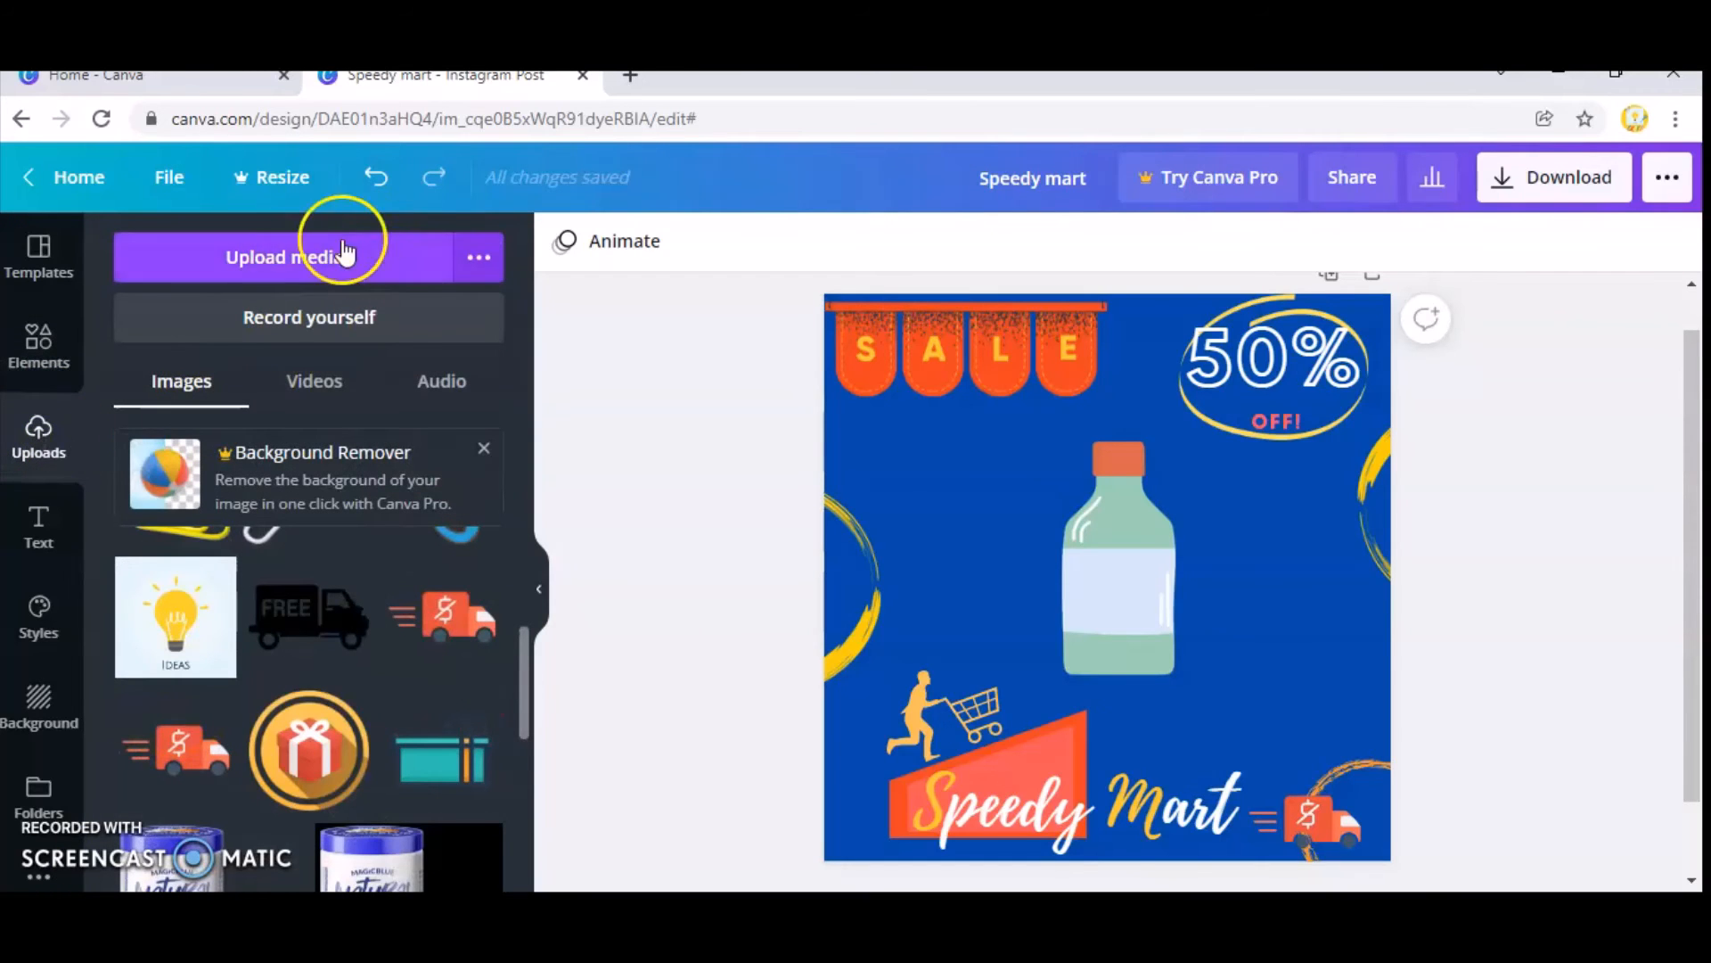
pyautogui.click(312, 254)
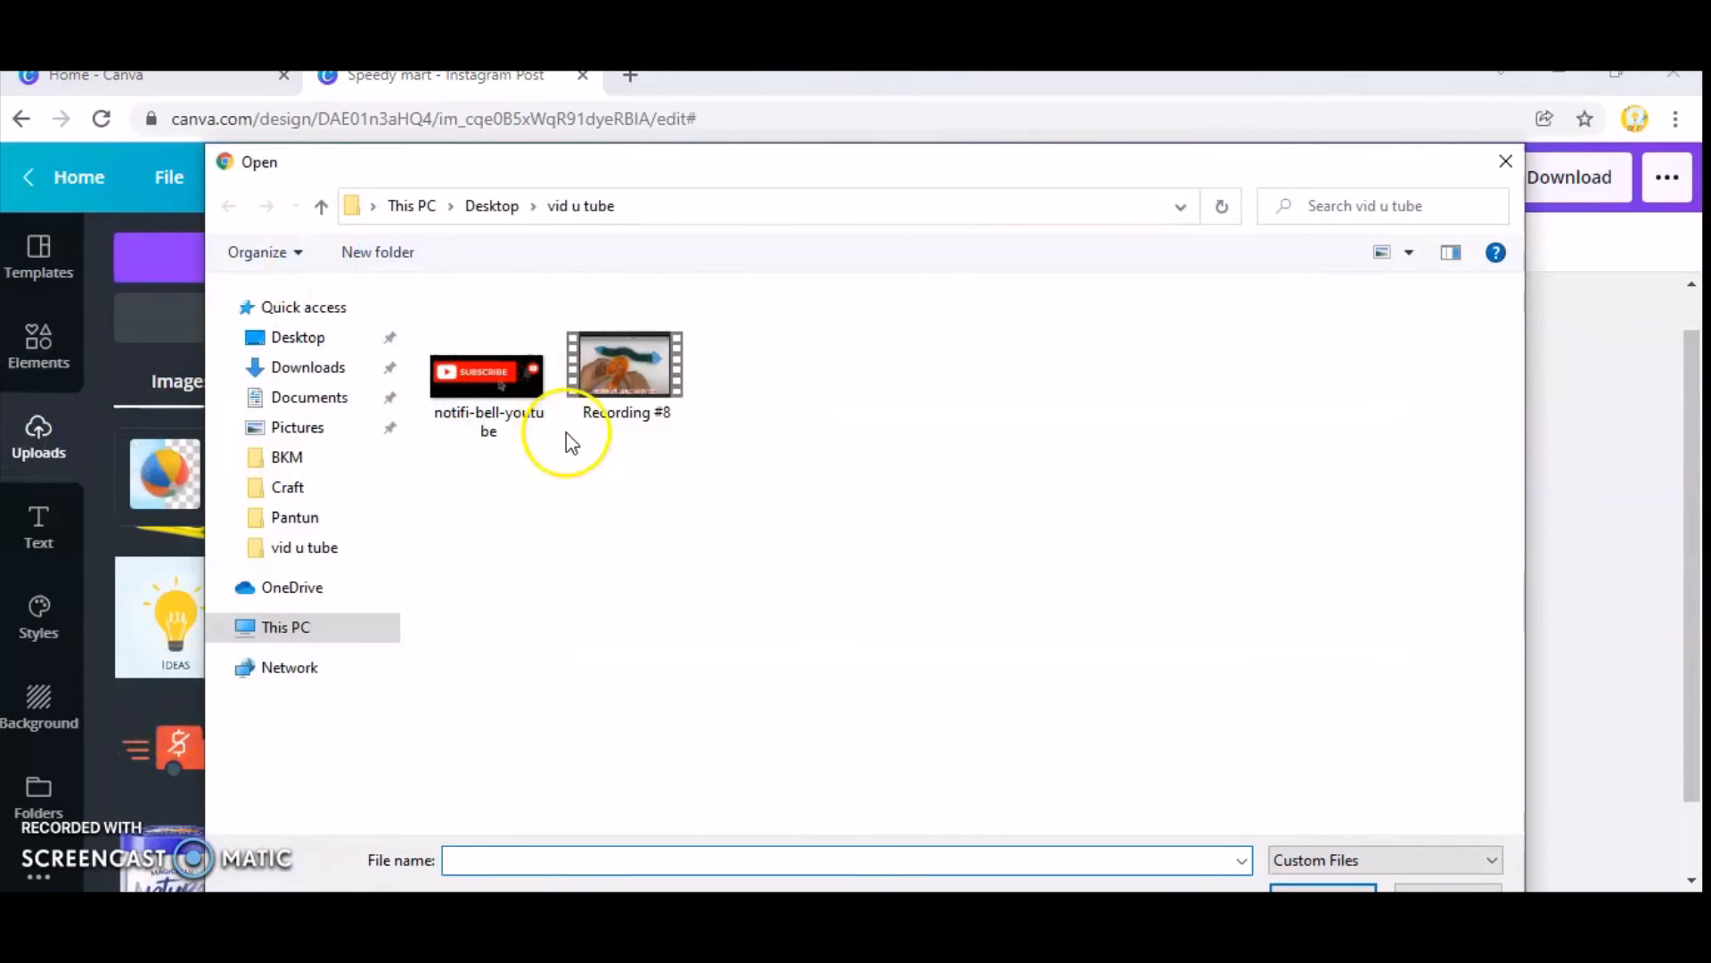
pyautogui.click(489, 379)
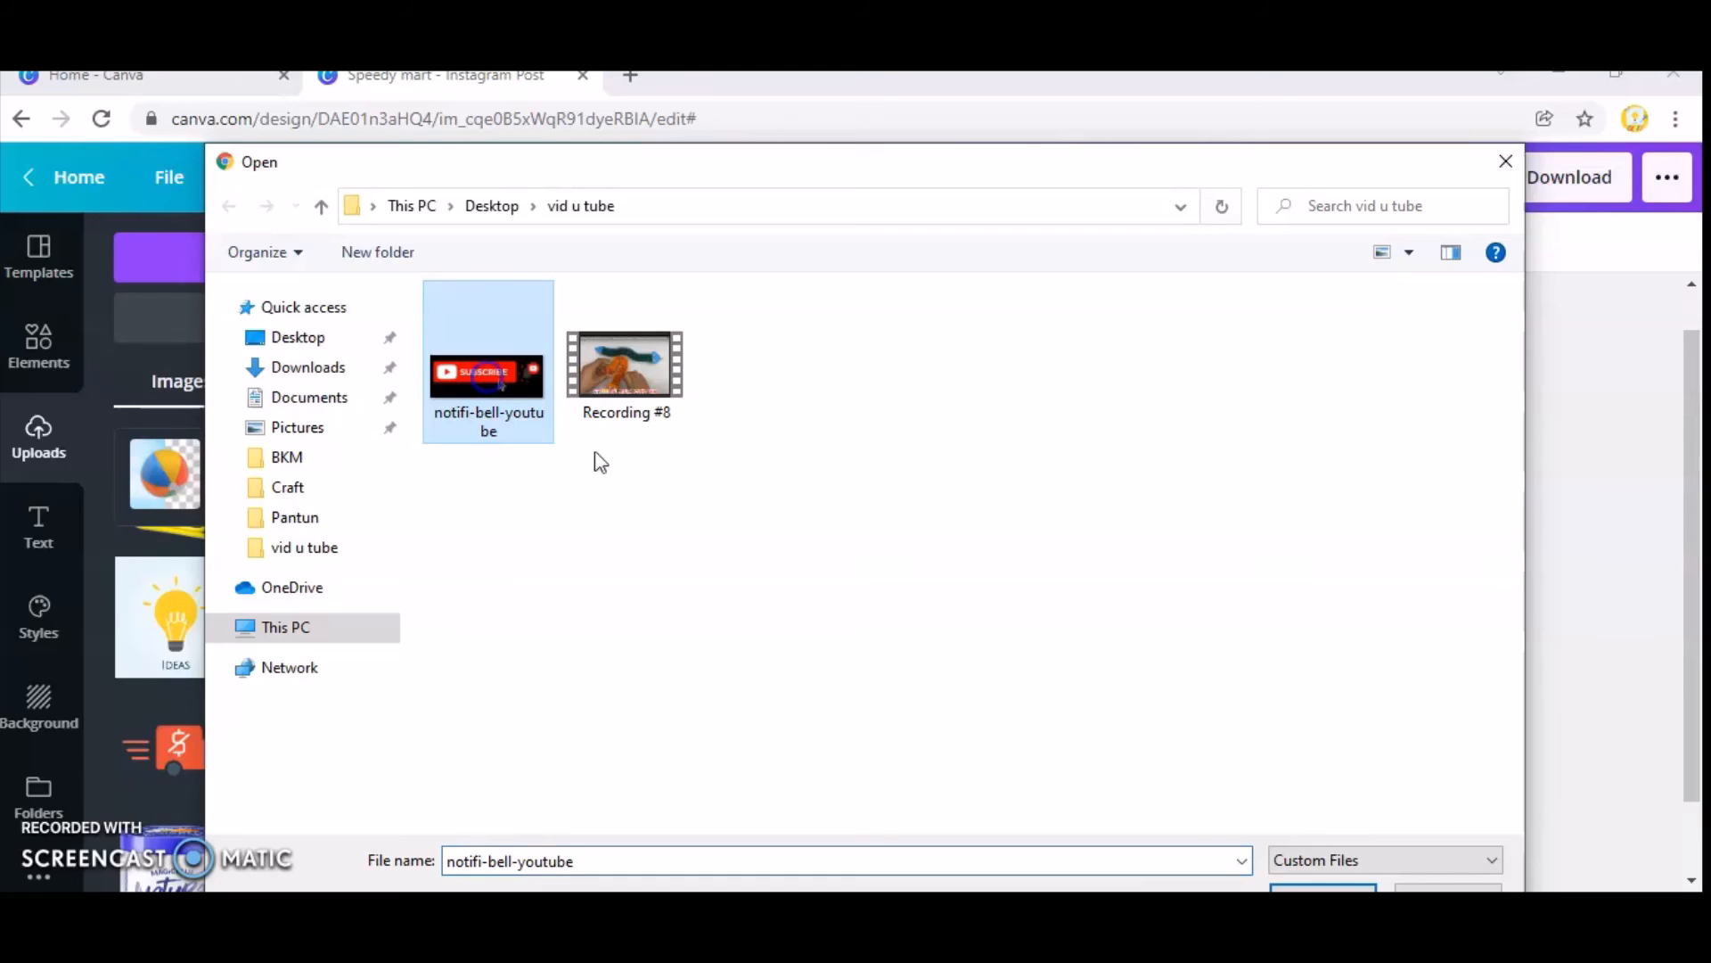
pyautogui.doubleClick(499, 378)
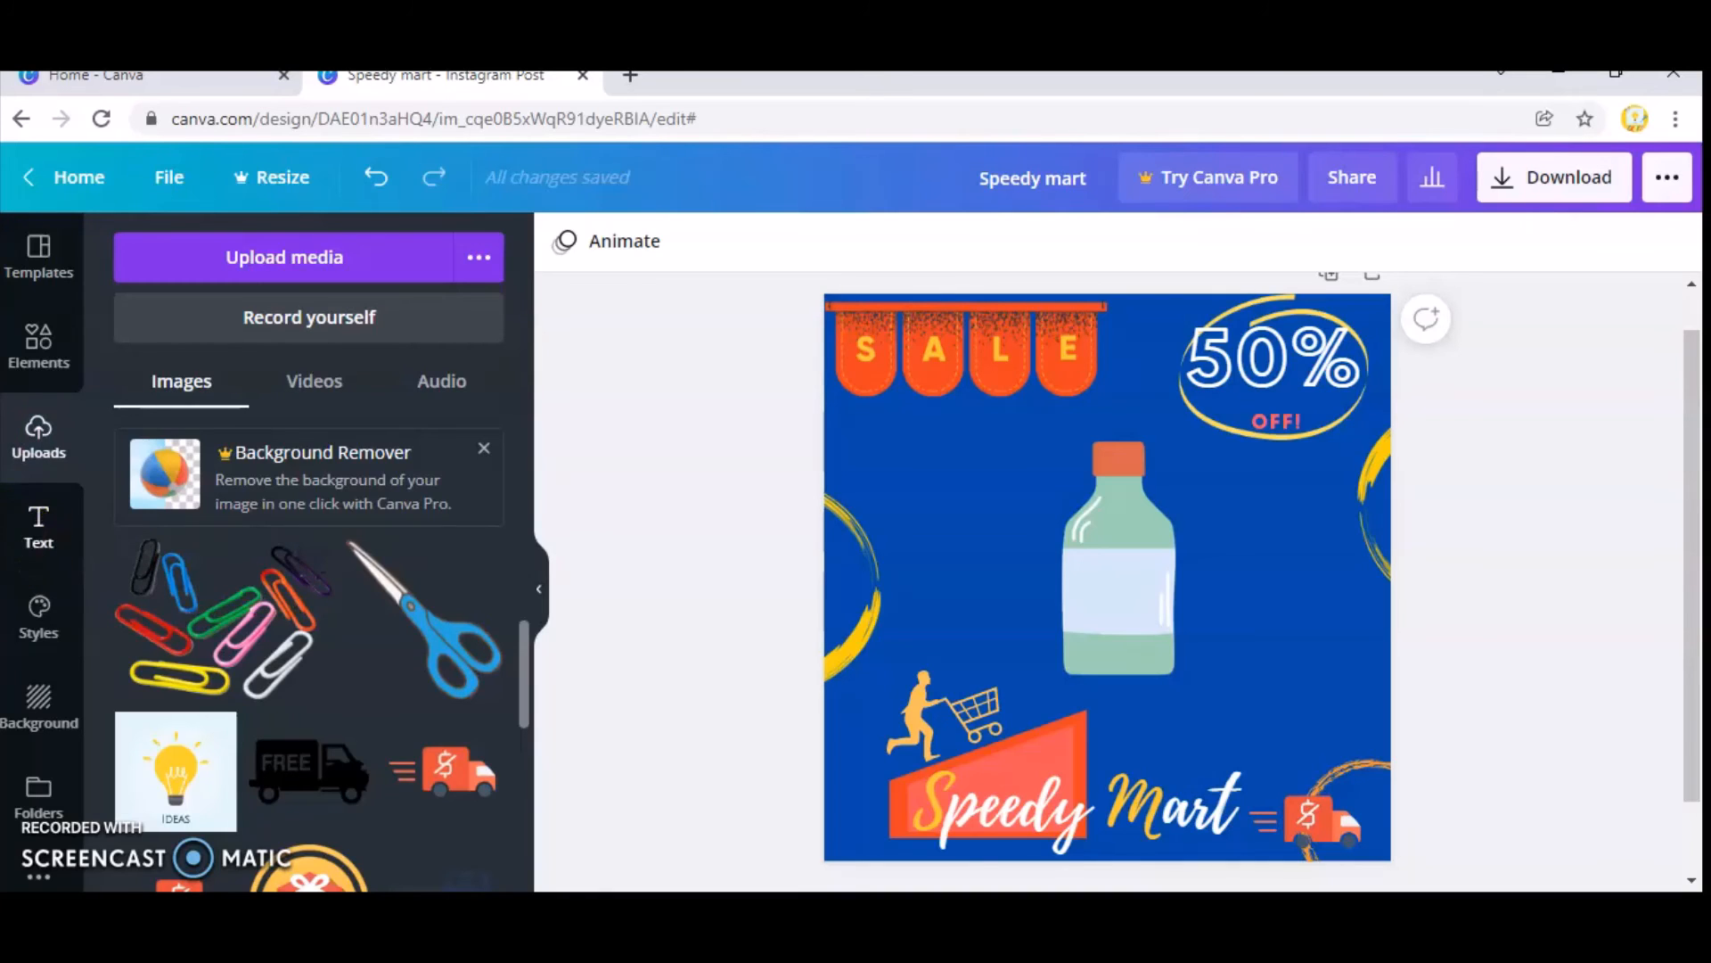
# Add the uploaded SUBSCRIBE image to the page and enlarge it to span most of the page's width over the bottle.
pyautogui.click(68, 480)
pyautogui.click(298, 624)
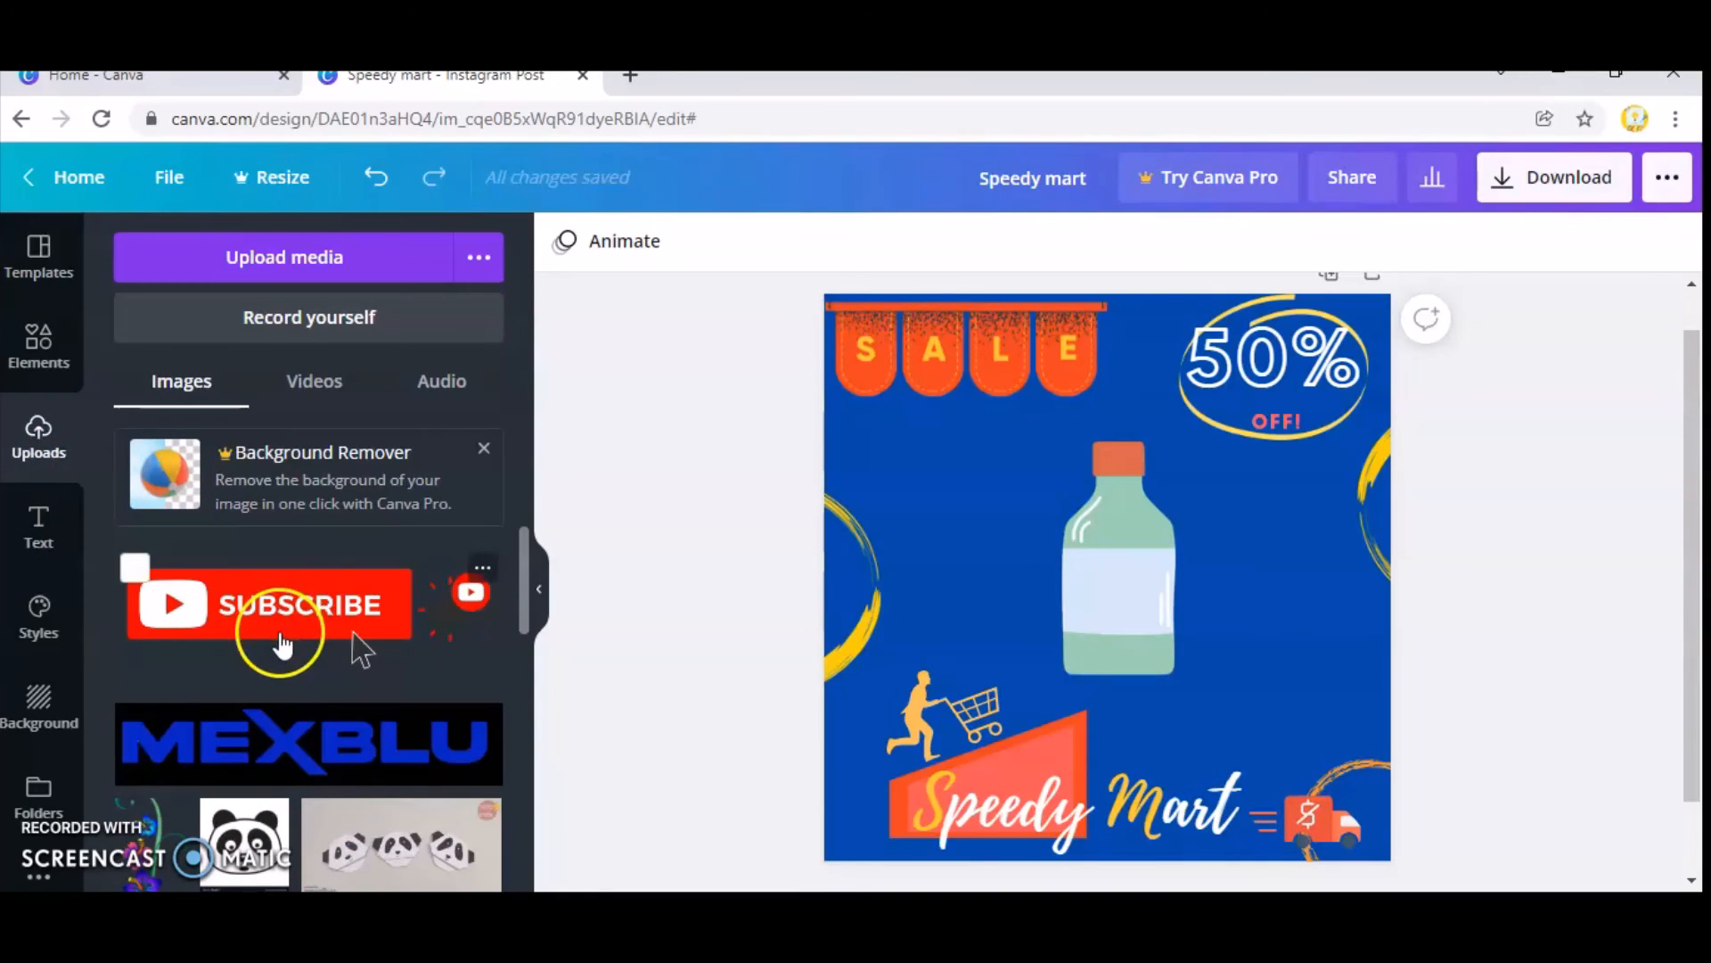
pyautogui.click(1093, 575)
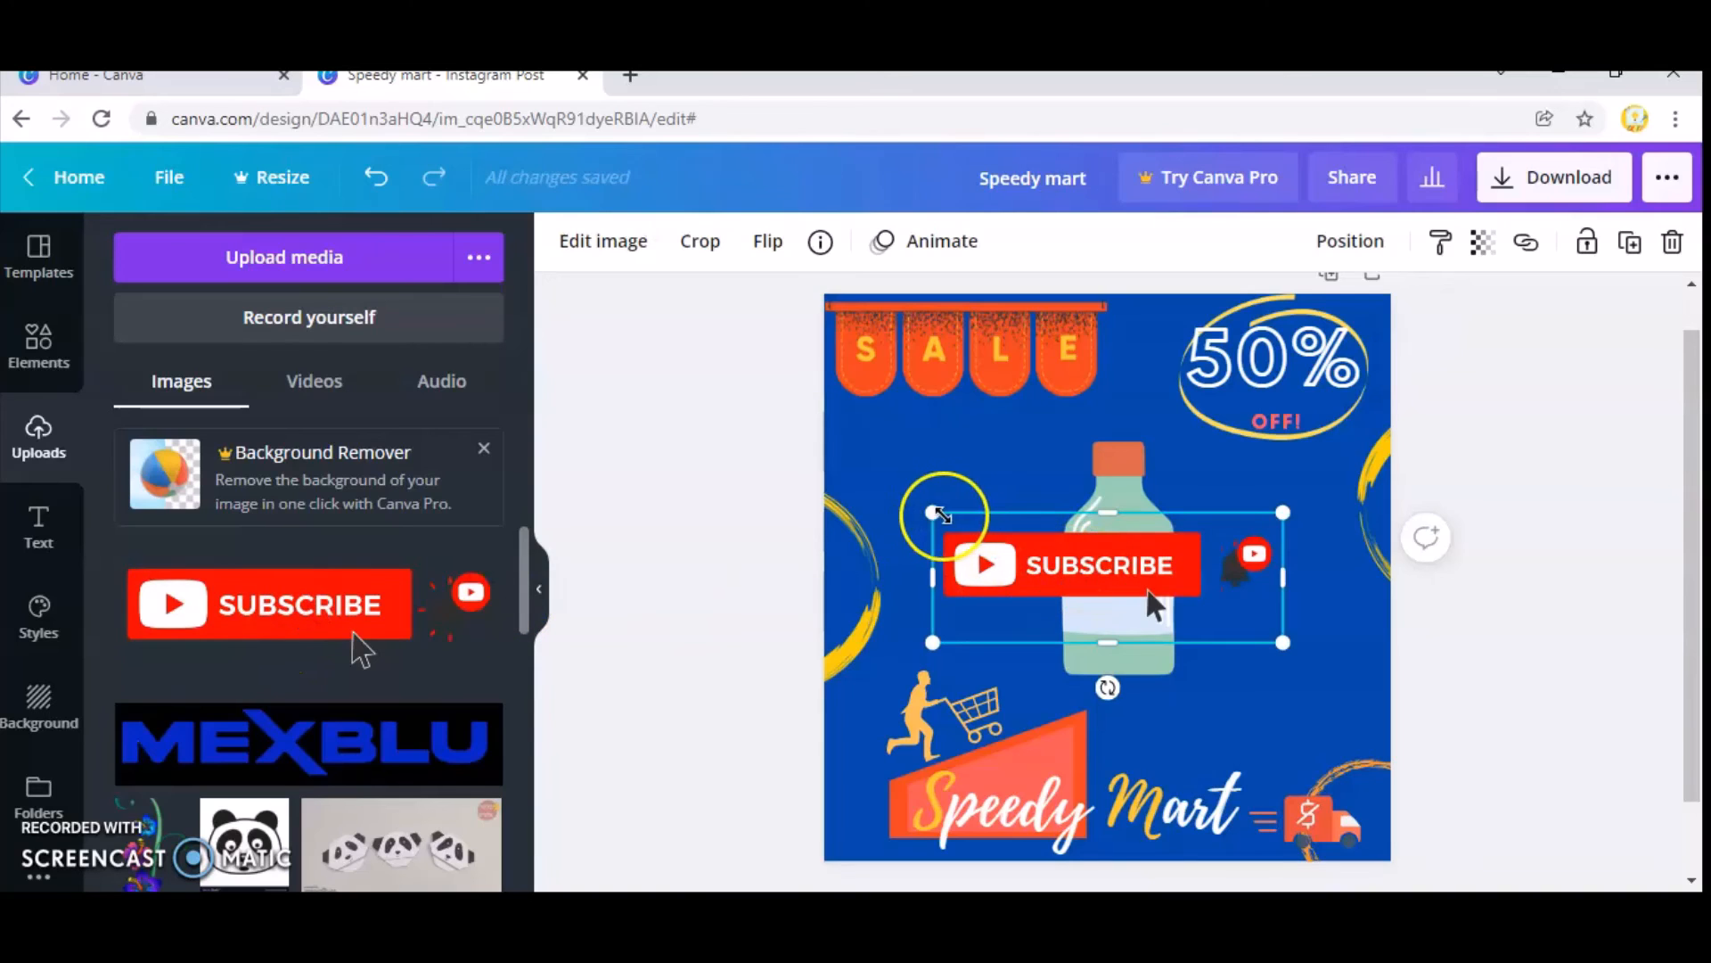
pyautogui.moveTo(932, 512); pyautogui.dragTo(997, 451)
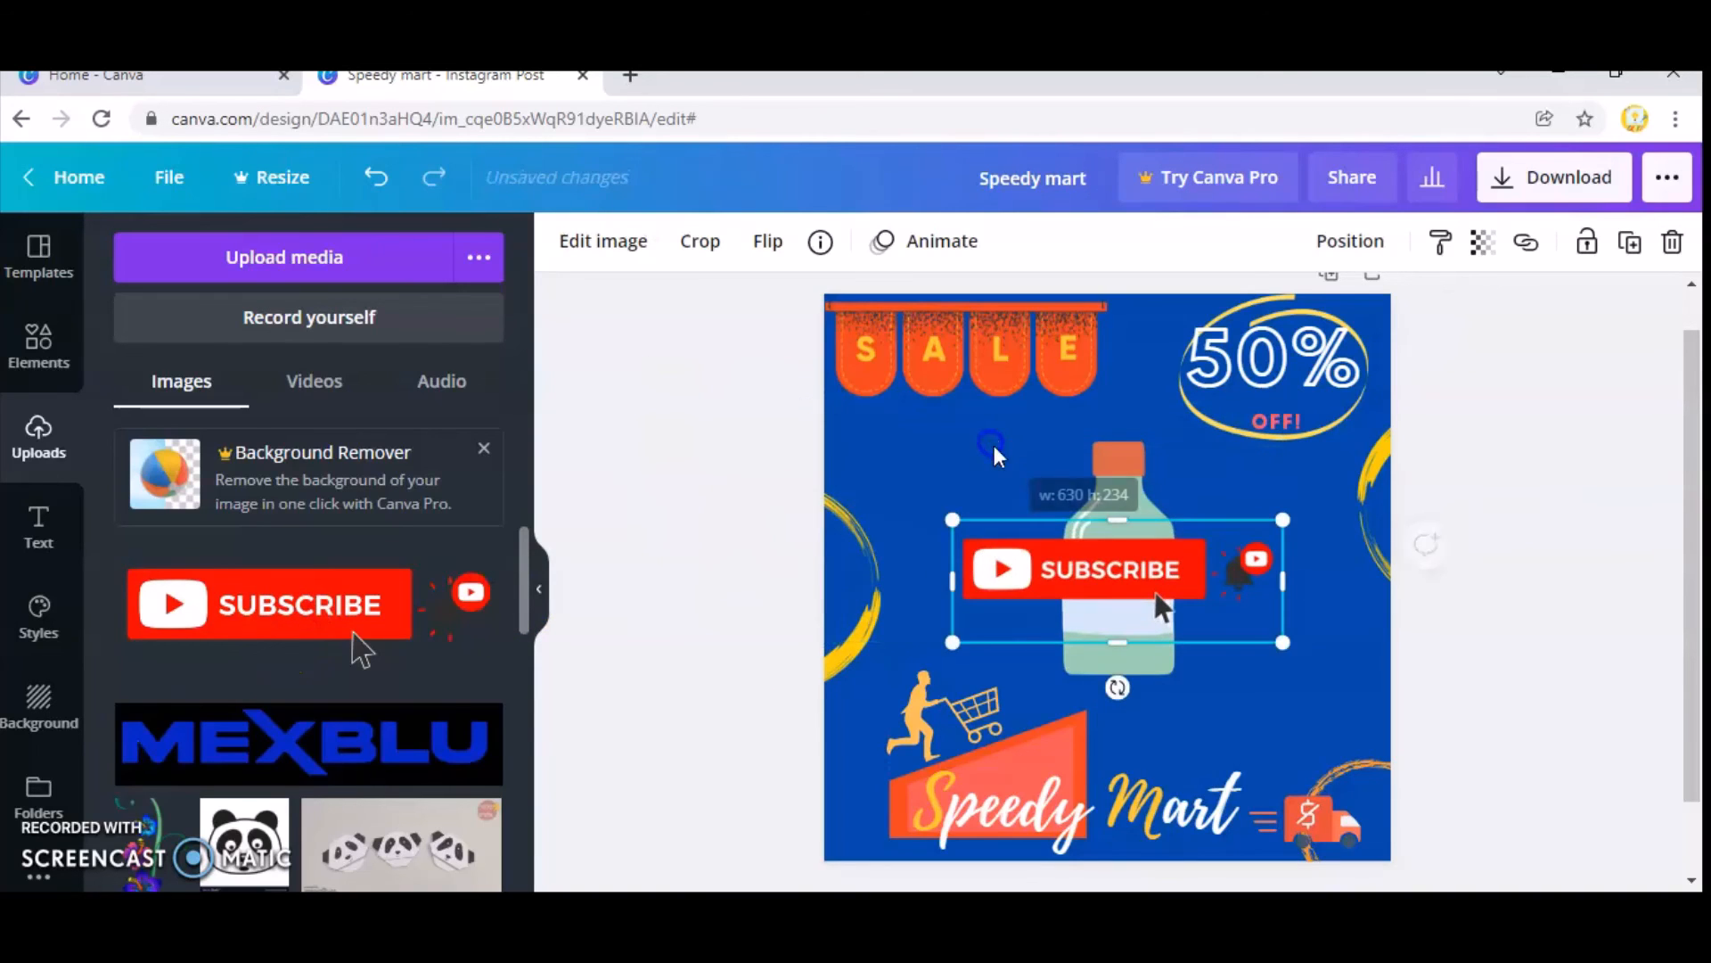
pyautogui.moveTo(1287, 642); pyautogui.dragTo(1432, 745)
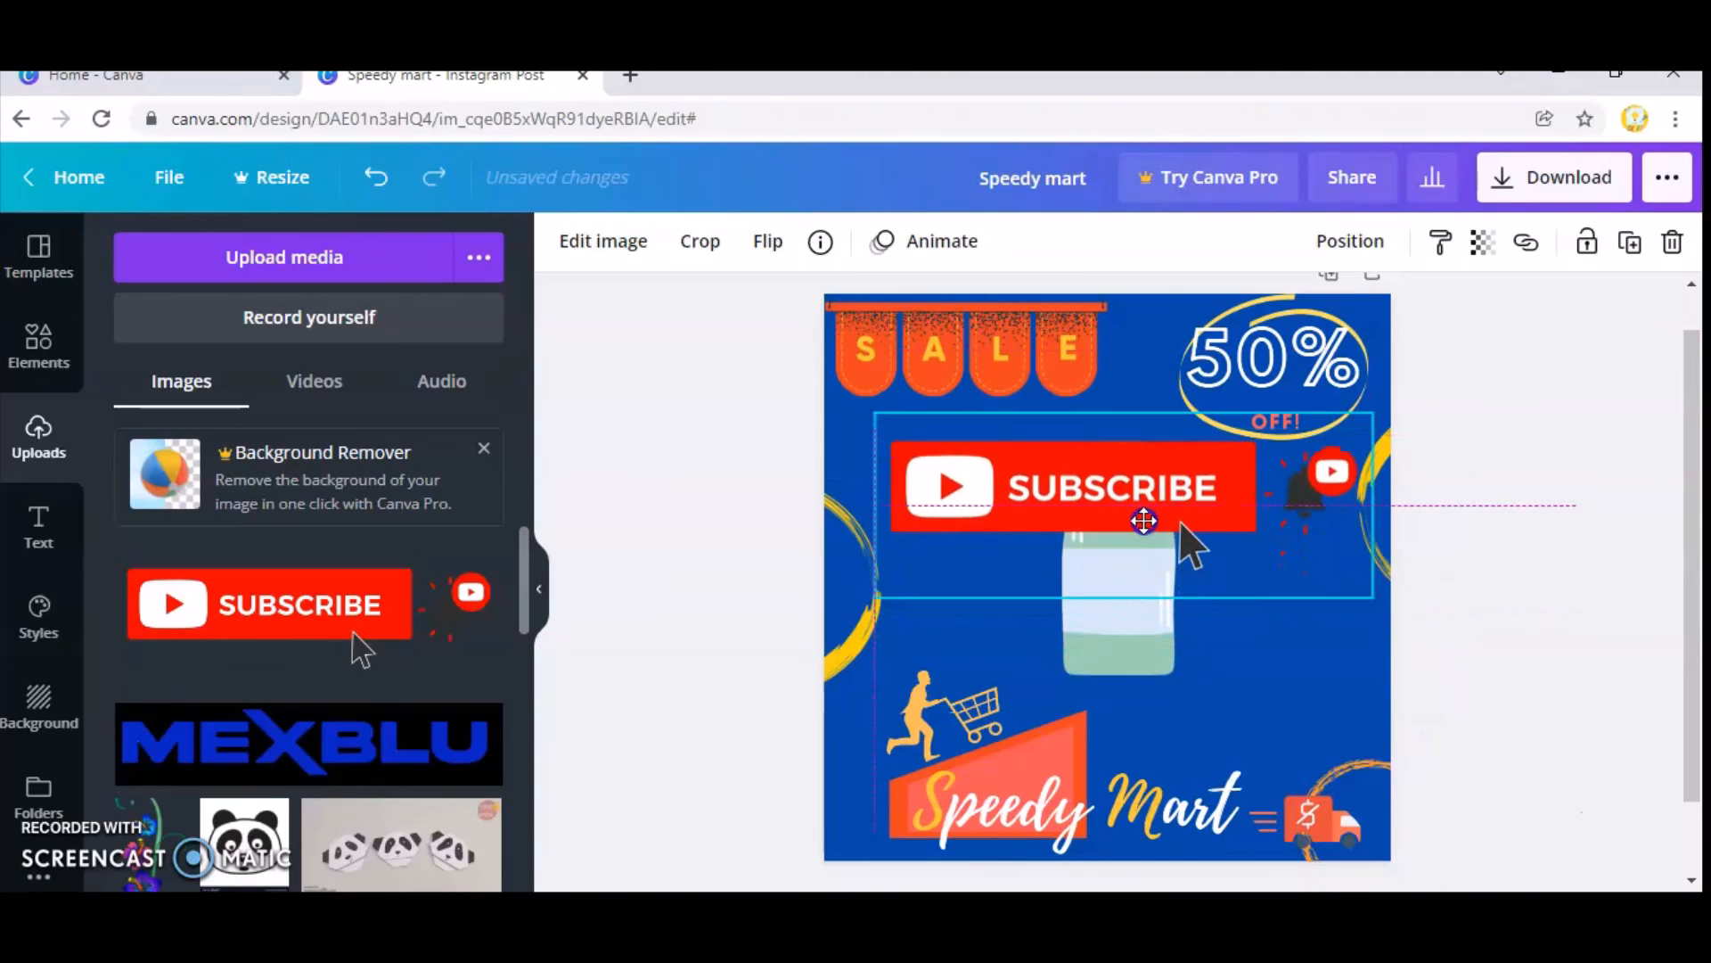